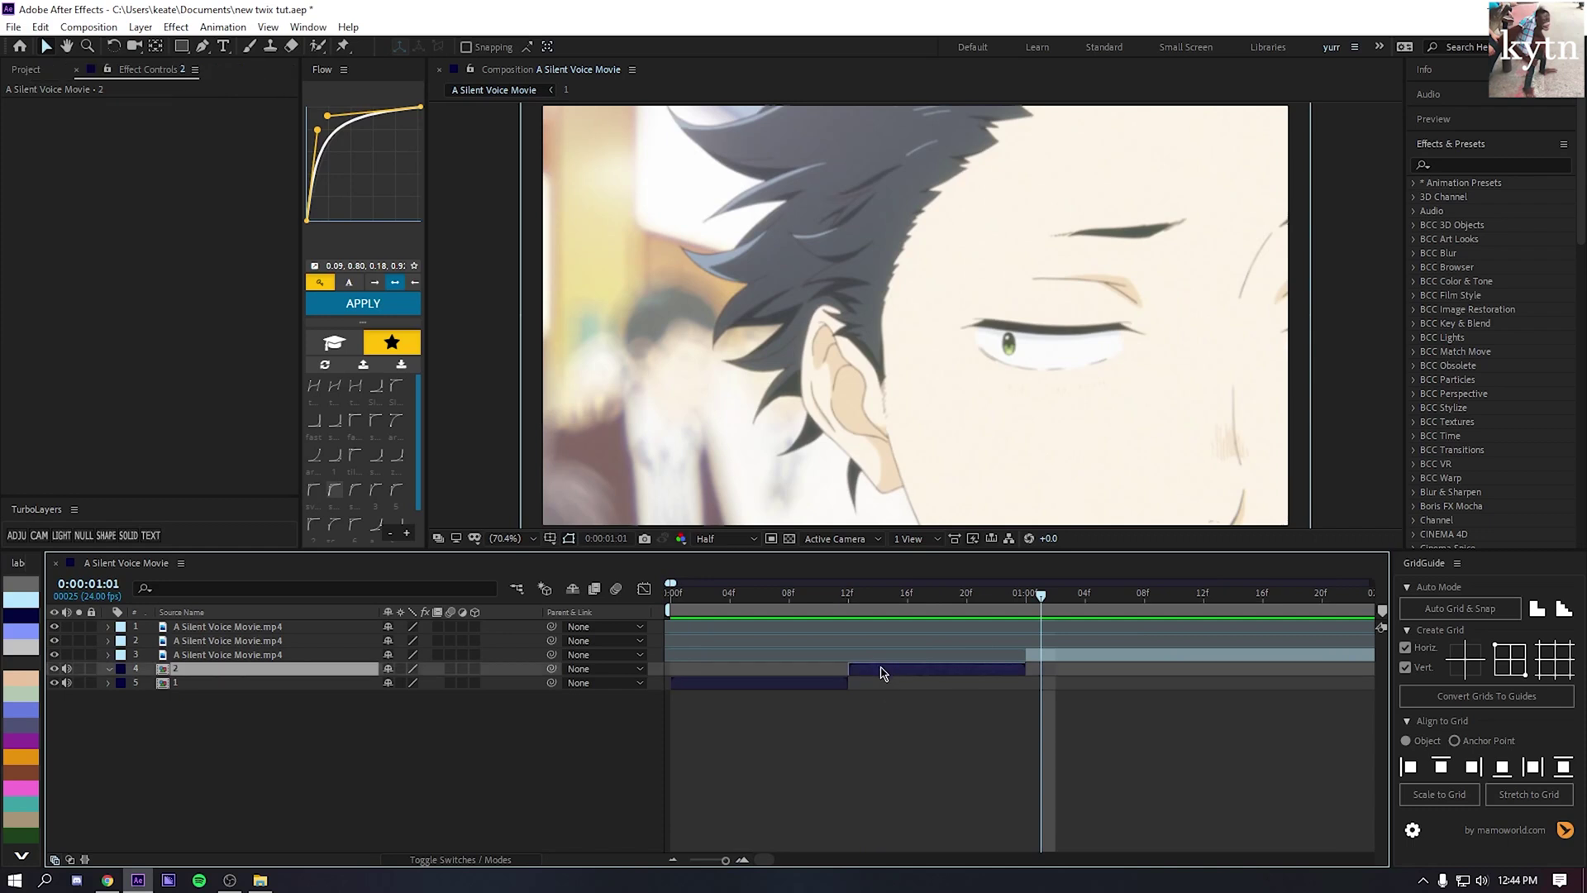
- Play back pre-comps 1 and 2 from the start of the timeline
{"action": "left_click", "coordinate": [824, 684]}
{"action": "left_click", "coordinate": [868, 673]}
{"action": "left_click_drag", "start_coordinate": [808, 605], "coordinate": [648, 605]}
{"action": "key", "text": "space"}
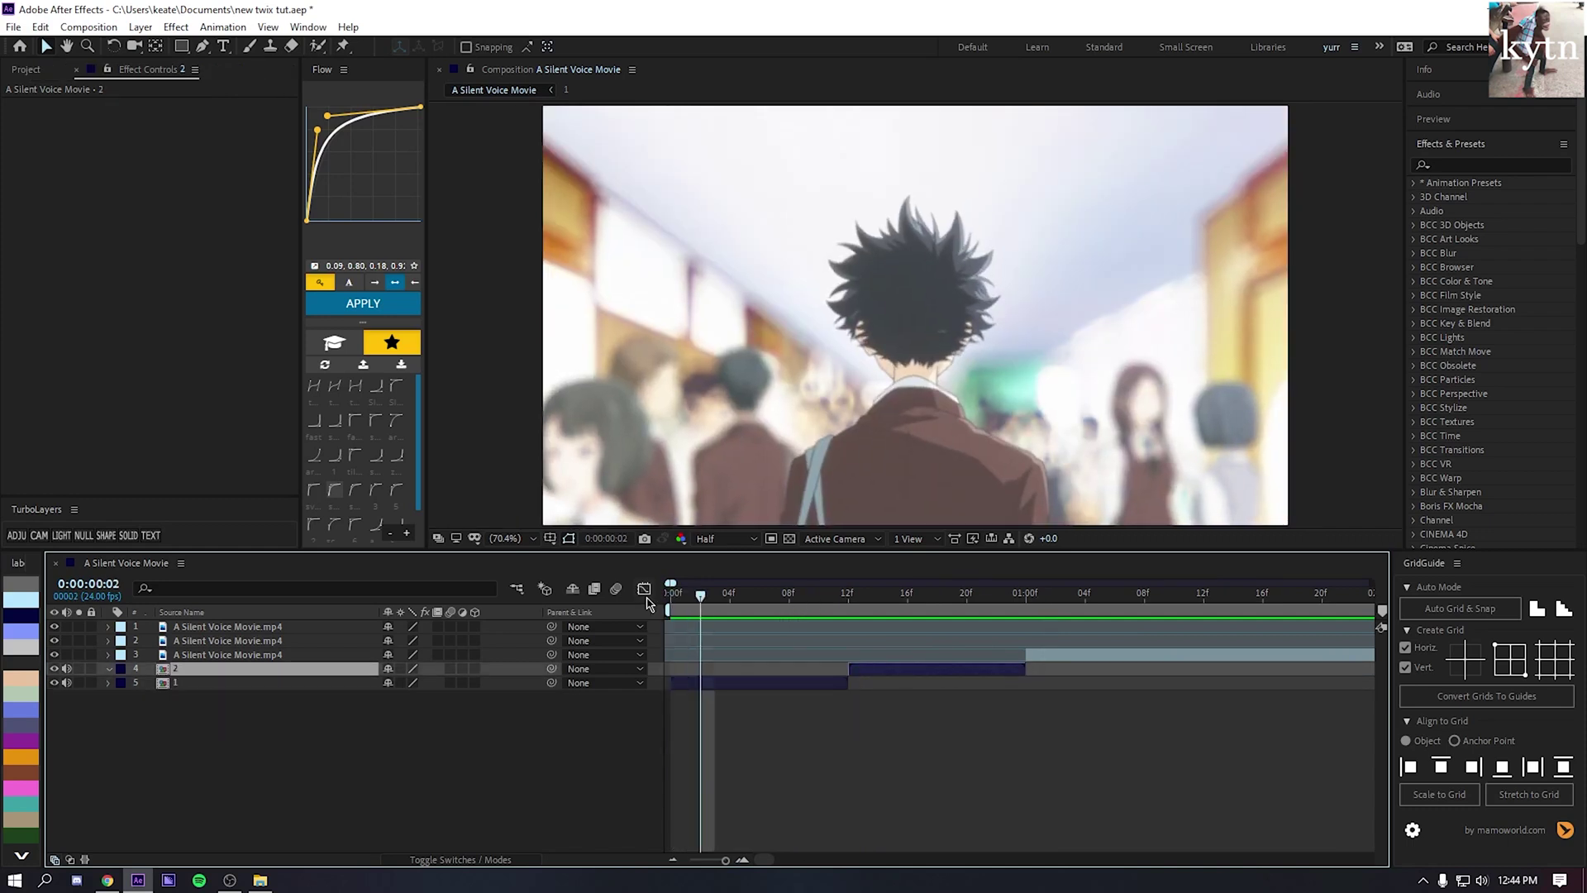
- Split the third-layer movie clip at 0:00:01:01 and at every second frame after that up to 0:00:02:07
{"action": "scroll", "coordinate": [741, 743], "scroll_direction": "right", "scroll_amount": 3}
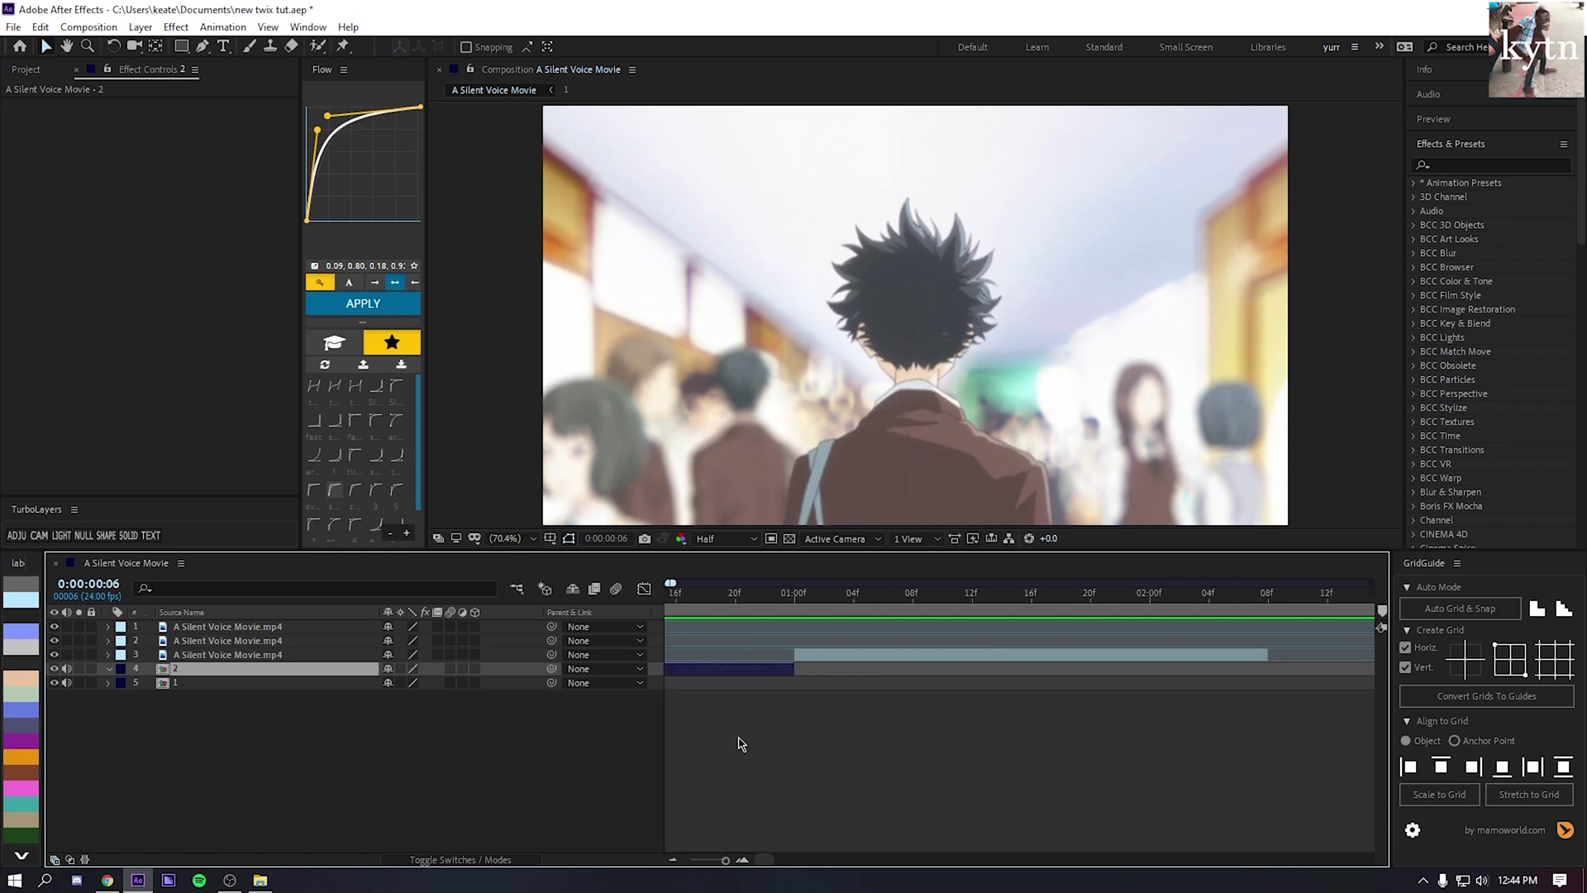
{"action": "left_click", "coordinate": [673, 861]}
{"action": "left_click", "coordinate": [771, 596]}
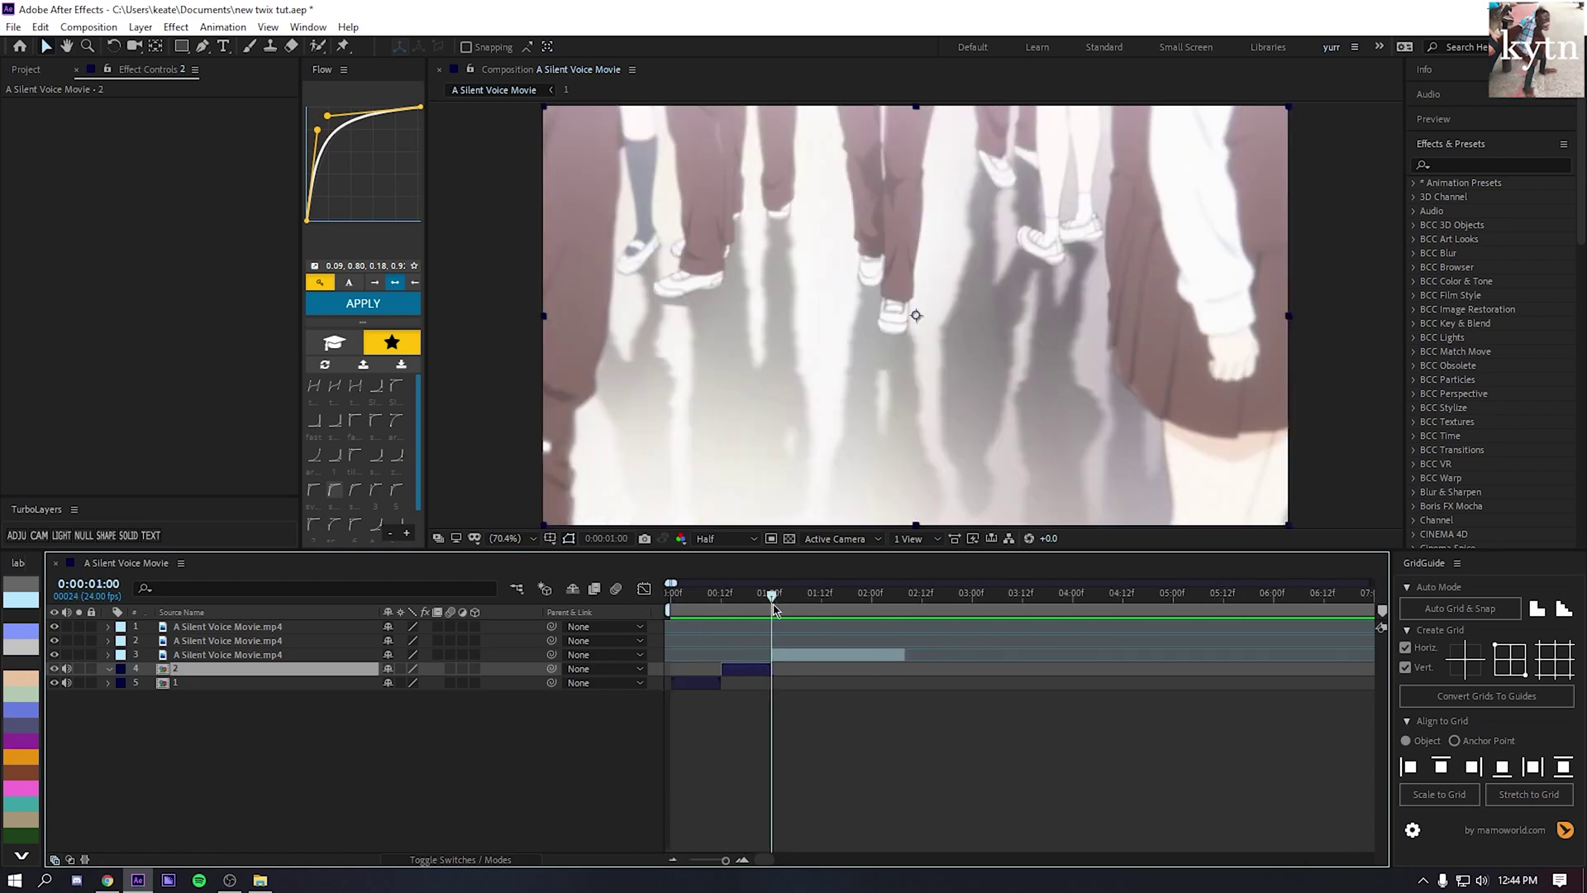
{"action": "left_click", "coordinate": [742, 860]}
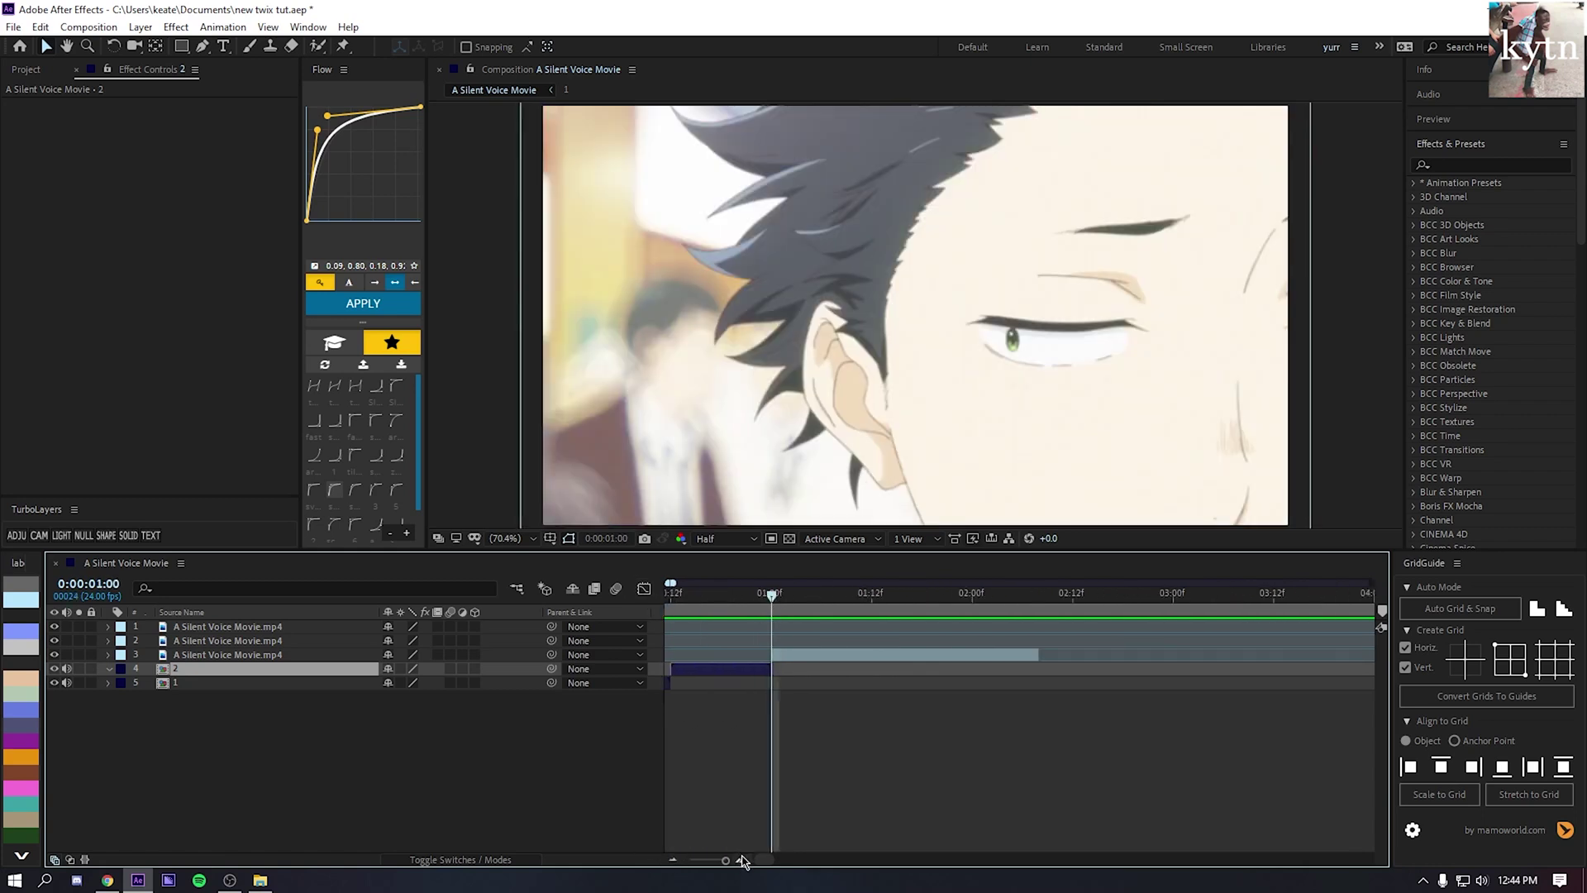
{"action": "left_click", "coordinate": [812, 656]}
{"action": "key", "text": "Page_Down"}
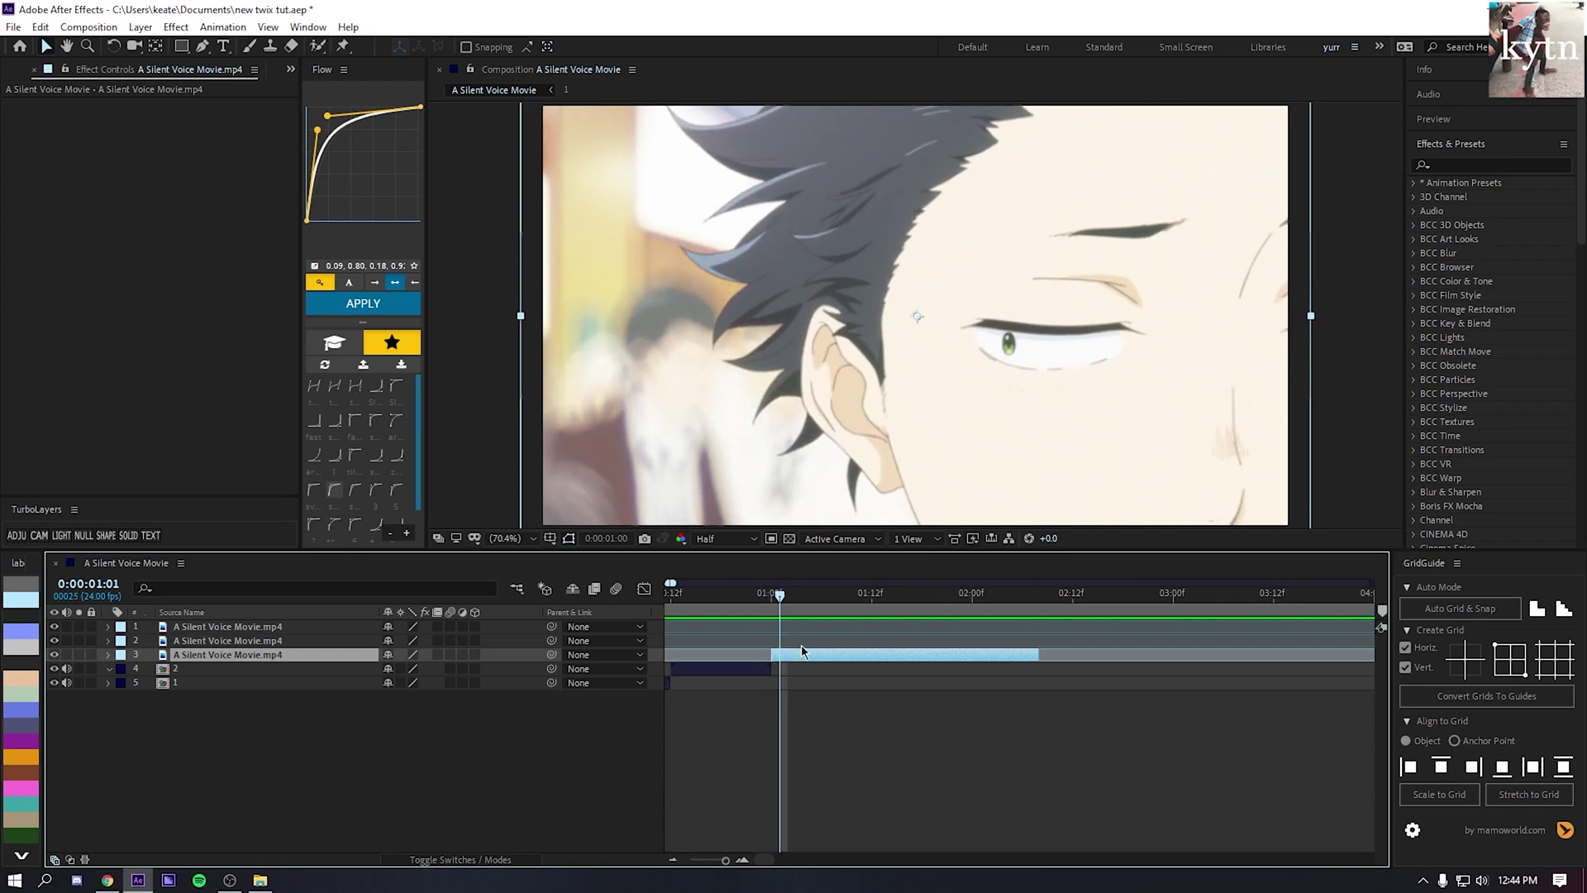
{"action": "key", "text": "ctrl+shift+d"}
{"action": "key", "text": "Page_Down"}
{"action": "key", "text": "Page_Down"}
{"action": "key", "text": "ctrl+shift+d"}
{"action": "key", "text": "Page_Down"}
{"action": "key", "text": "Page_Down"}
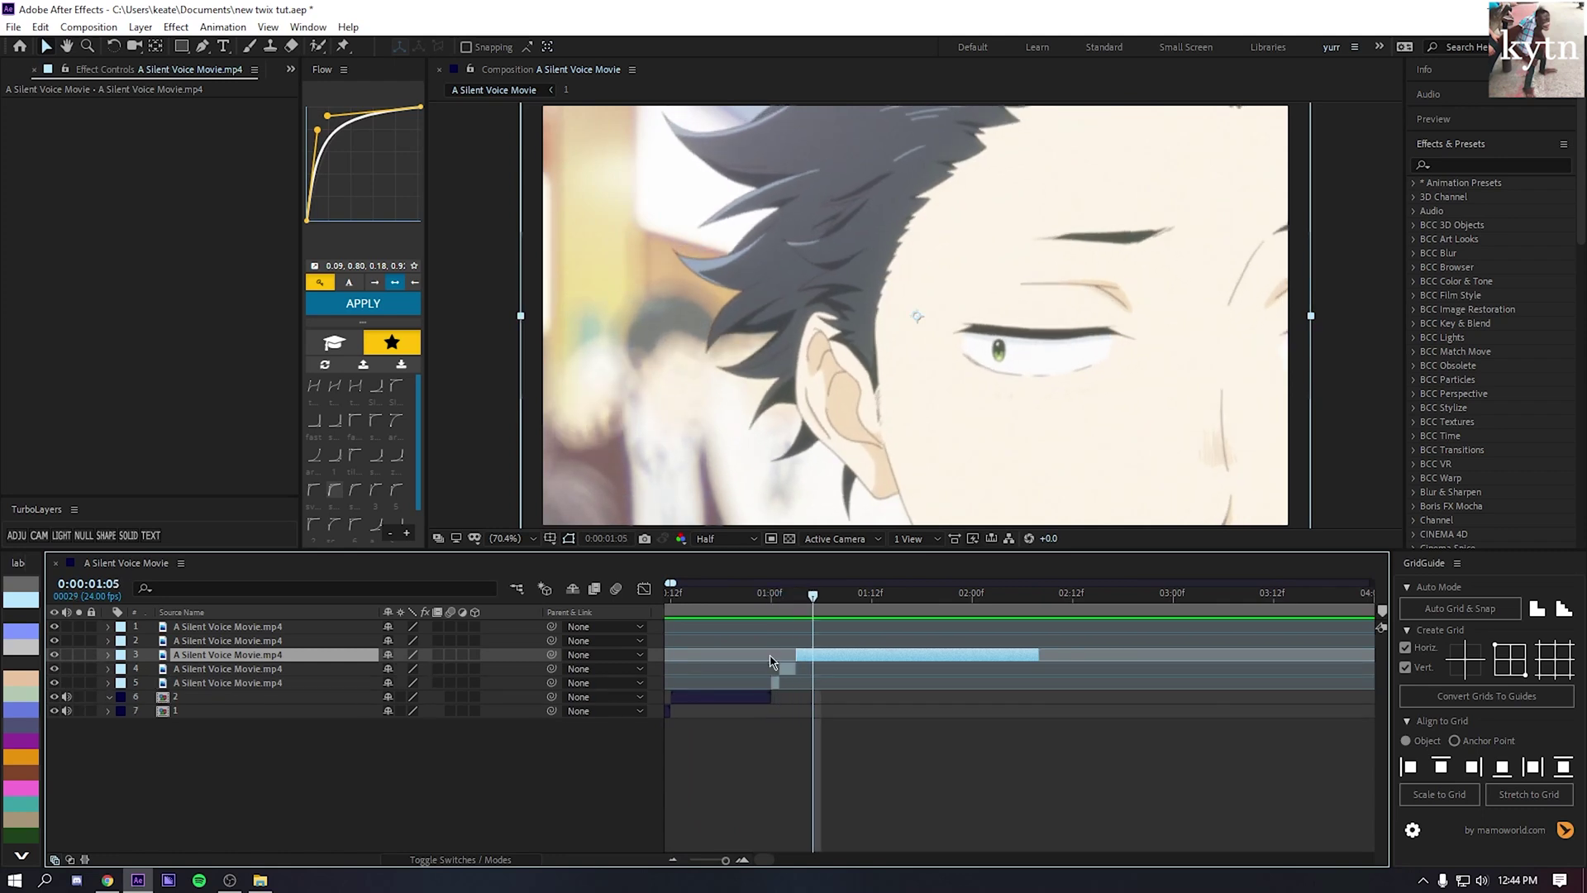
{"action": "key", "text": "ctrl+shift+d"}
{"action": "key", "text": "Page_Down"}
{"action": "key", "text": "Page_Down"}
{"action": "key", "text": "ctrl+shift+d"}
{"action": "key", "text": "Page_Down"}
{"action": "key", "text": "Page_Down"}
{"action": "key", "text": "ctrl+shift+d"}
{"action": "key", "text": "Page_Down"}
{"action": "key", "text": "Page_Down"}
{"action": "key", "text": "ctrl+shift+d"}
{"action": "key", "text": "Page_Down"}
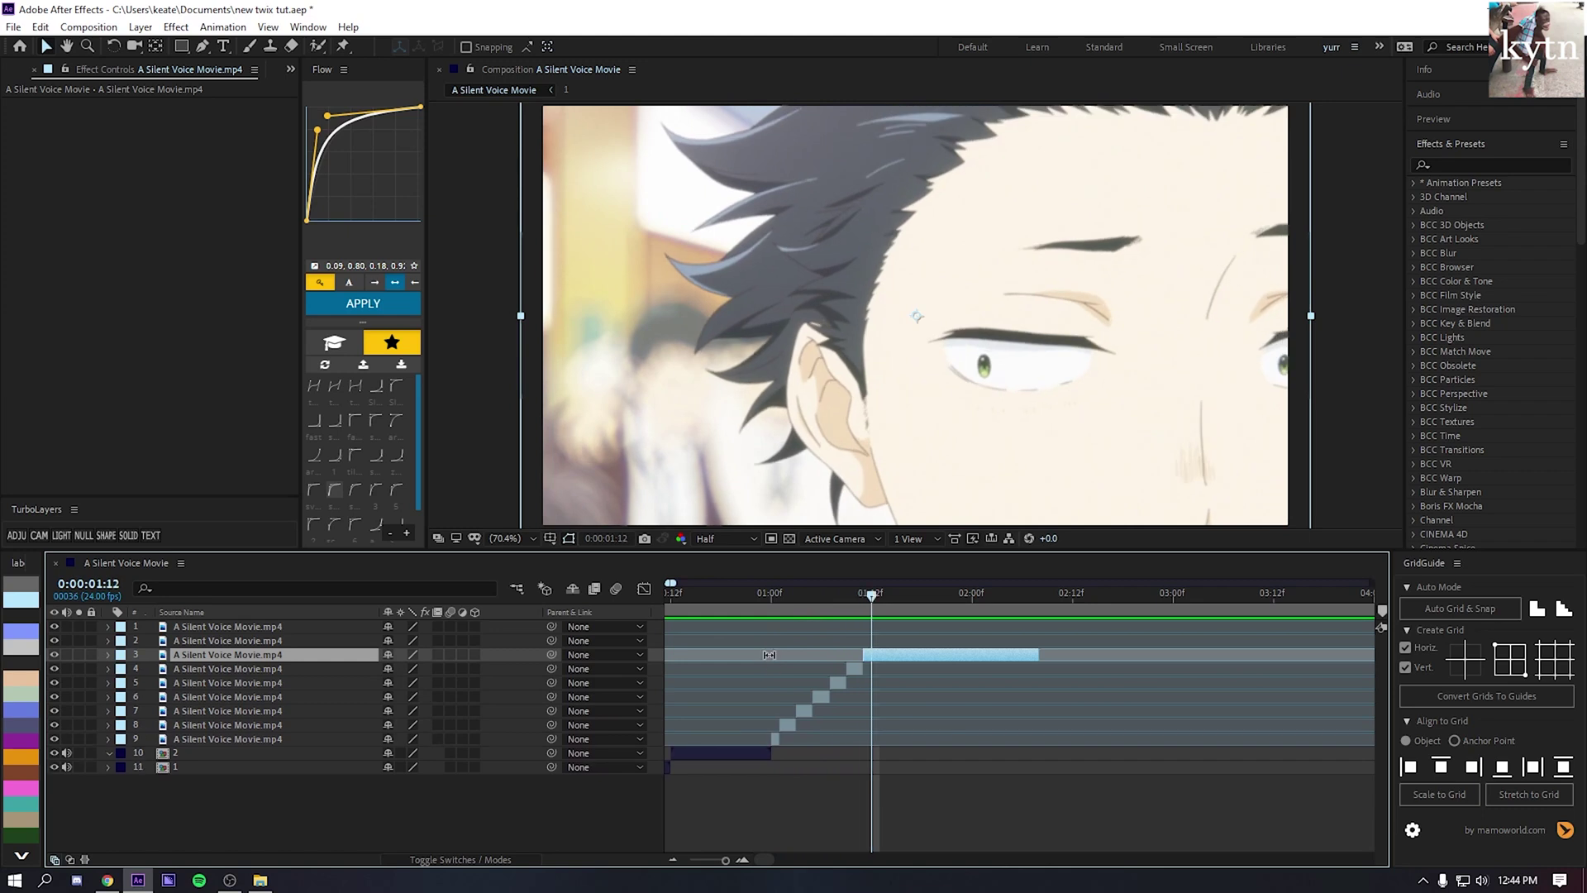
{"action": "key", "text": "Page_Down"}
{"action": "key", "text": "ctrl+shift+d"}
{"action": "key", "text": "Page_Down"}
{"action": "key", "text": "Page_Down"}
{"action": "key", "text": "ctrl+shift+d"}
{"action": "key", "text": "Page_Down"}
{"action": "key", "text": "Page_Down"}
{"action": "key", "text": "ctrl+shift+d"}
{"action": "key", "text": "Page_Down"}
{"action": "key", "text": "Page_Down"}
{"action": "key", "text": "ctrl+shift+d"}
{"action": "key", "text": "Page_Down"}
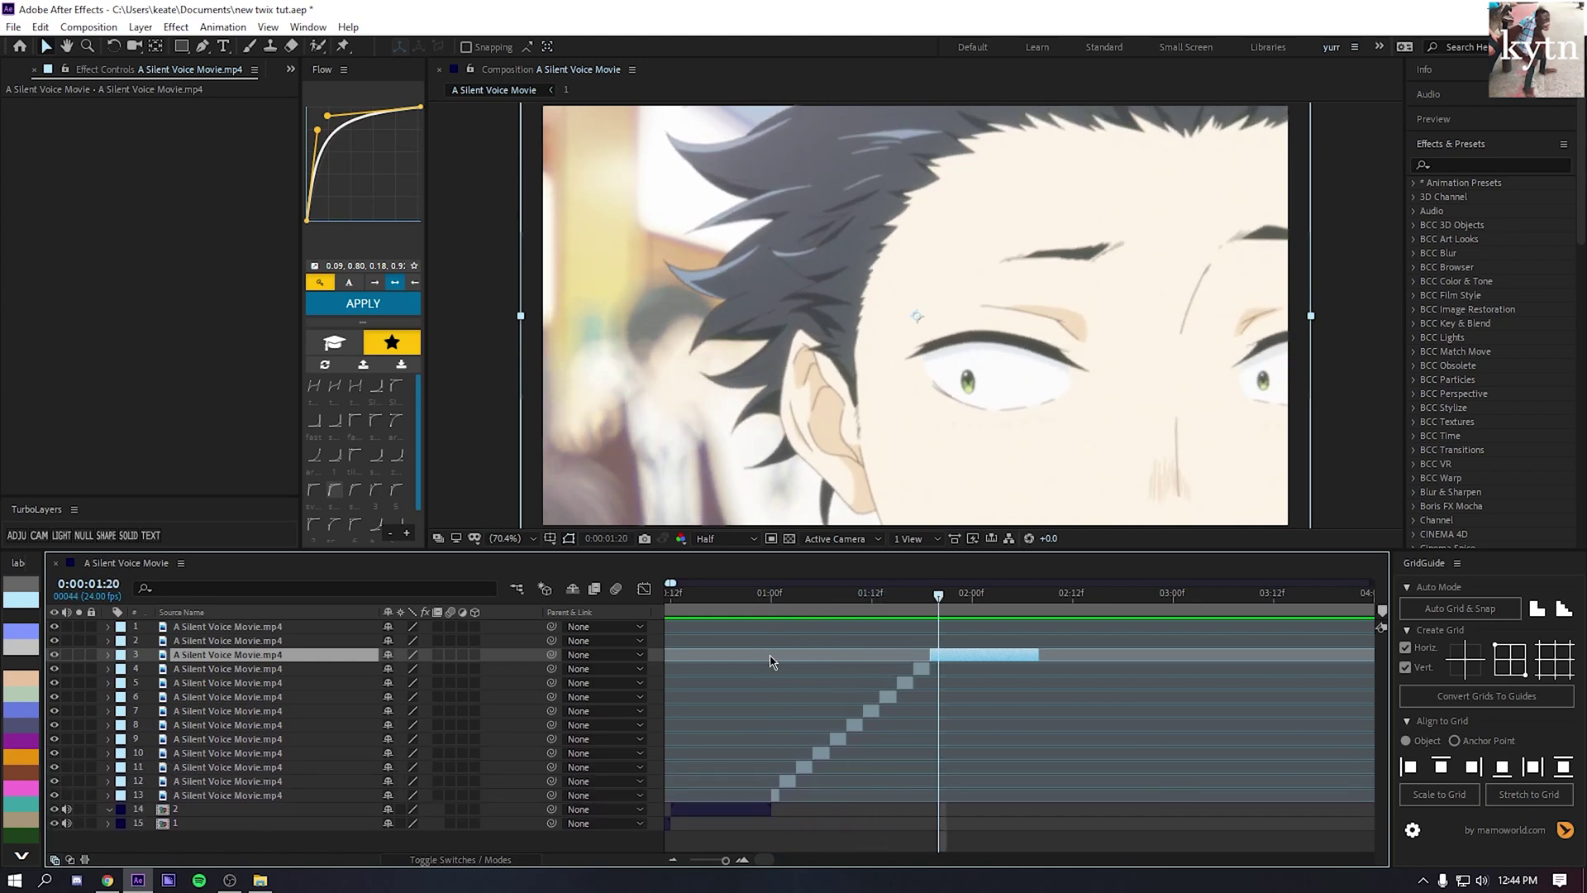
{"action": "key", "text": "Page_Down"}
{"action": "key", "text": "ctrl+shift+d"}
{"action": "key", "text": "Page_Down"}
{"action": "key", "text": "Page_Down"}
{"action": "key", "text": "ctrl+shift+d"}
{"action": "key", "text": "Page_Down"}
{"action": "key", "text": "Page_Down"}
{"action": "key", "text": "ctrl+shift+d"}
{"action": "key", "text": "Page_Down"}
{"action": "key", "text": "Page_Down"}
{"action": "key", "text": "ctrl+shift+d"}
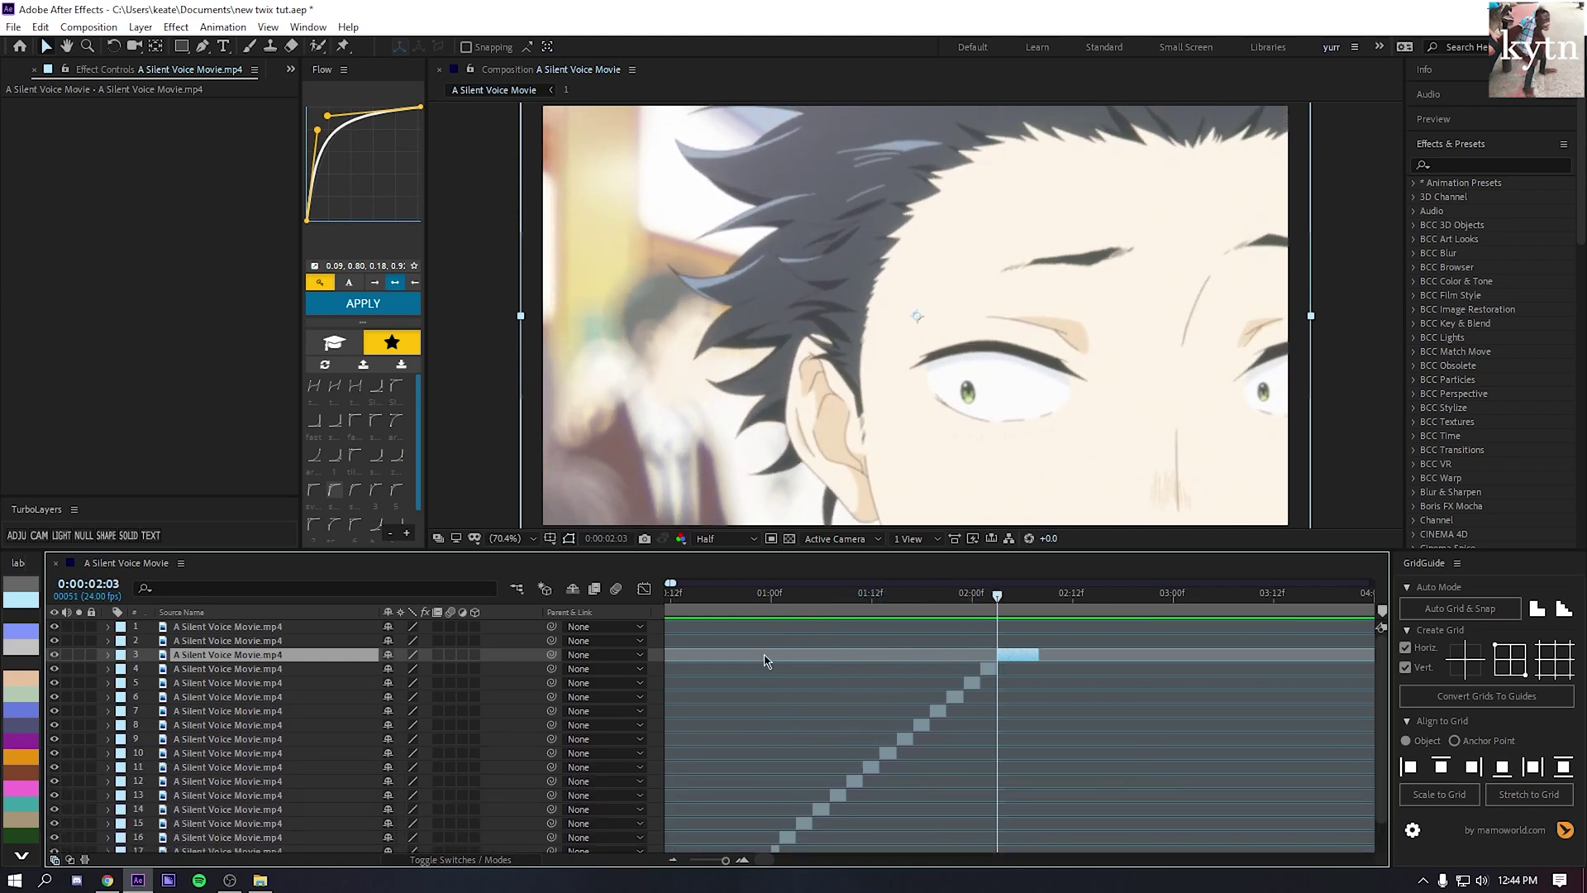
{"action": "key", "text": "Page_Down"}
{"action": "key", "text": "Page_Down"}
{"action": "key", "text": "ctrl+shift+d"}
{"action": "key", "text": "Page_Down"}
{"action": "key", "text": "Page_Down"}
{"action": "key", "text": "ctrl+shift+d"}
- Select all the split clip pieces, from the earliest to the latest, and trim their ends so each lasts one frame
{"action": "scroll", "coordinate": [756, 750], "scroll_direction": "down", "scroll_amount": 2}
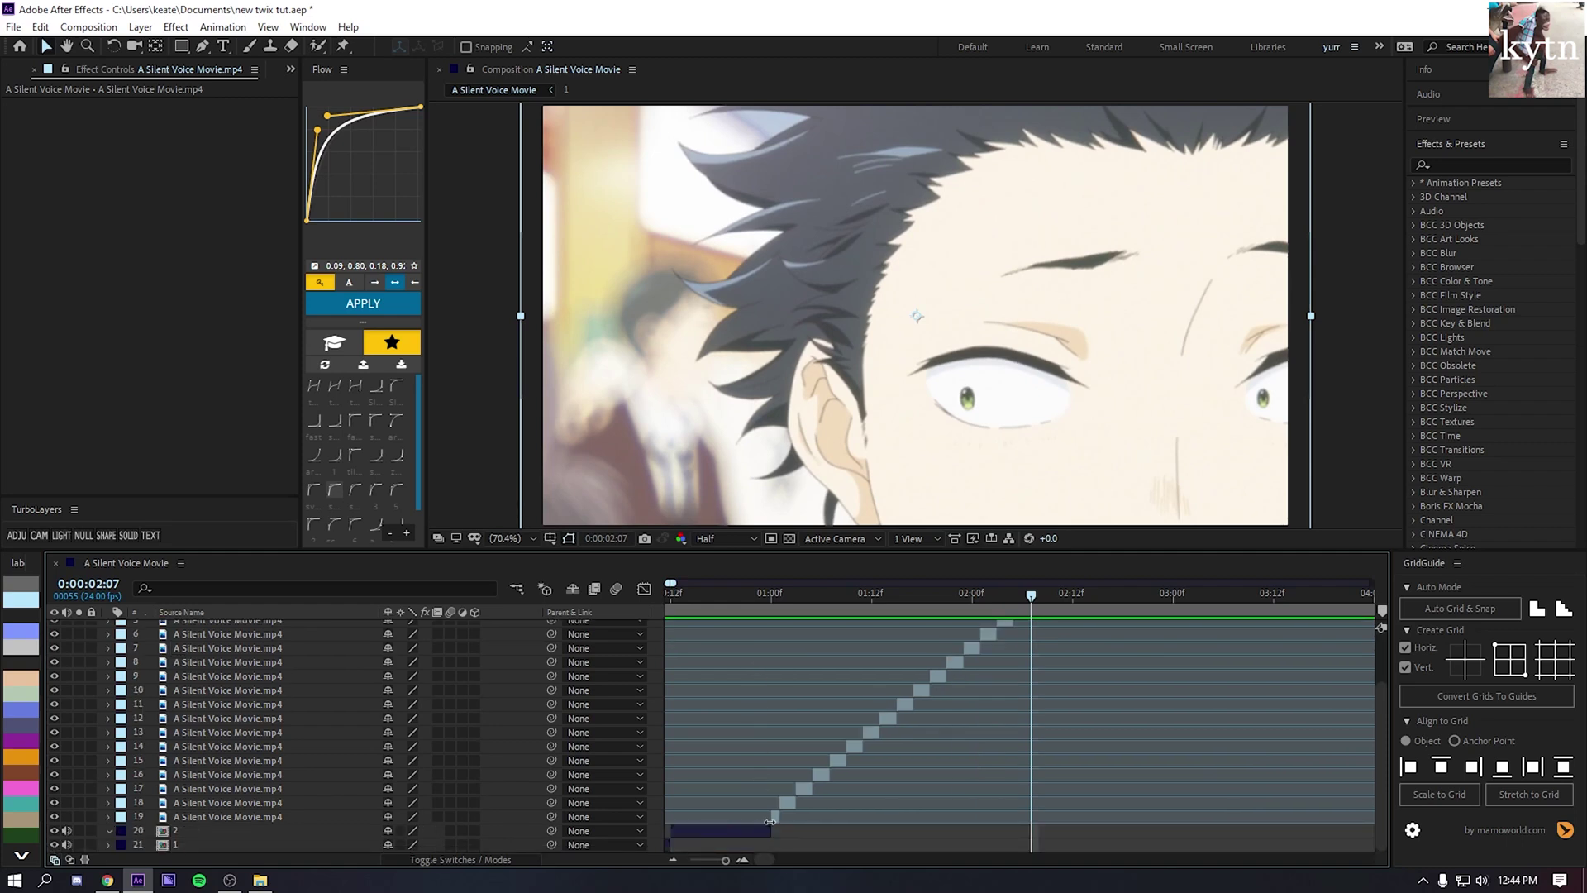
{"action": "left_click", "coordinate": [770, 820]}
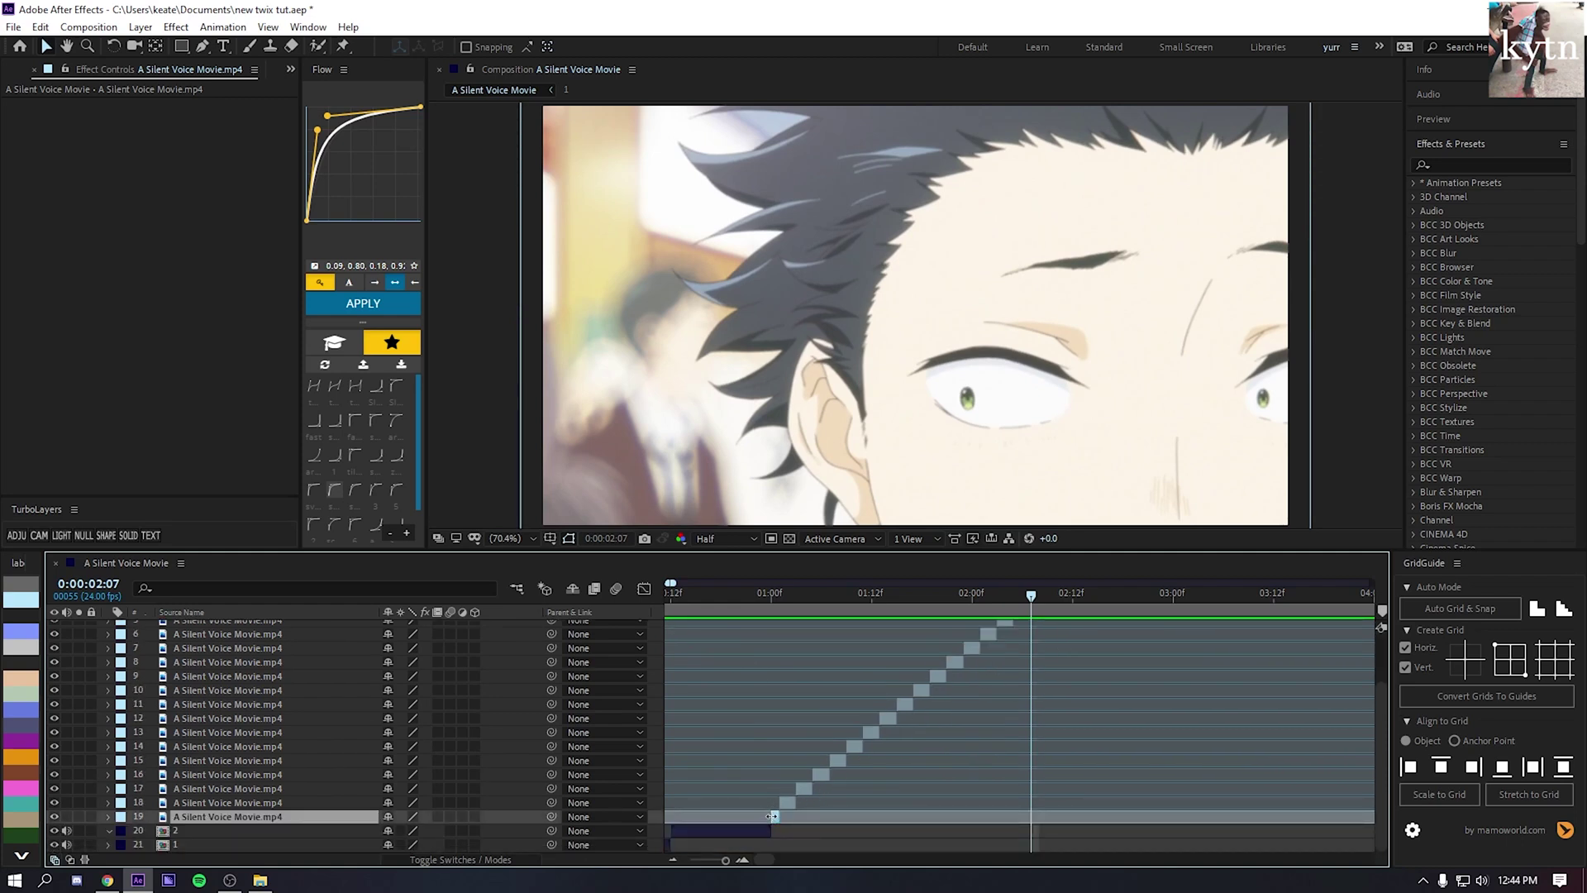
{"action": "scroll", "coordinate": [814, 818], "scroll_direction": "up", "scroll_amount": 3}
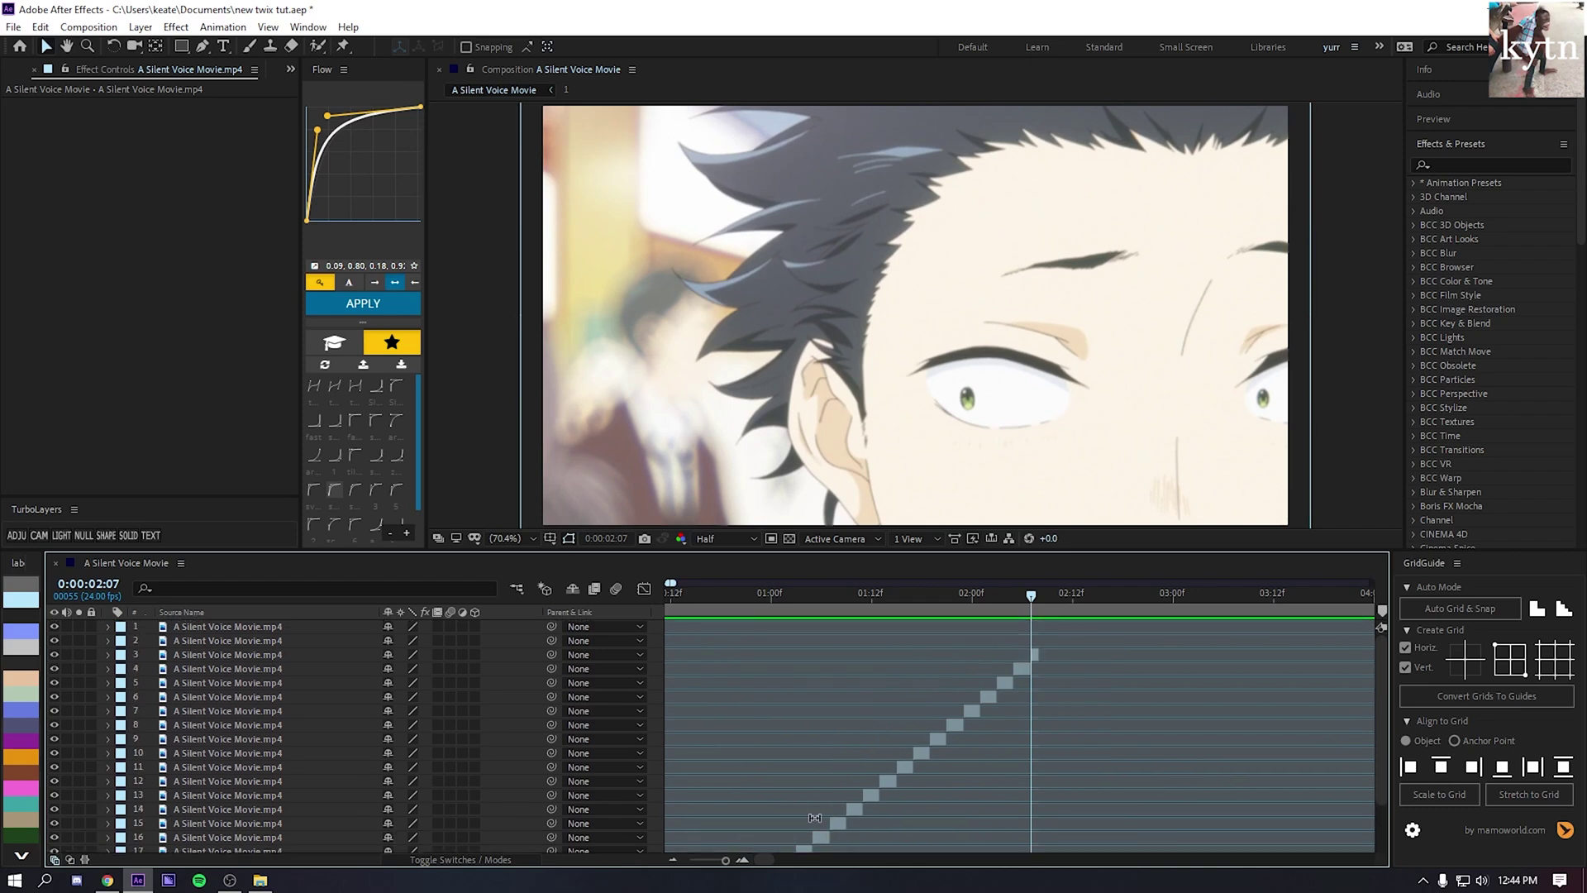
{"action": "left_click", "coordinate": [1030, 656], "text": "shift"}
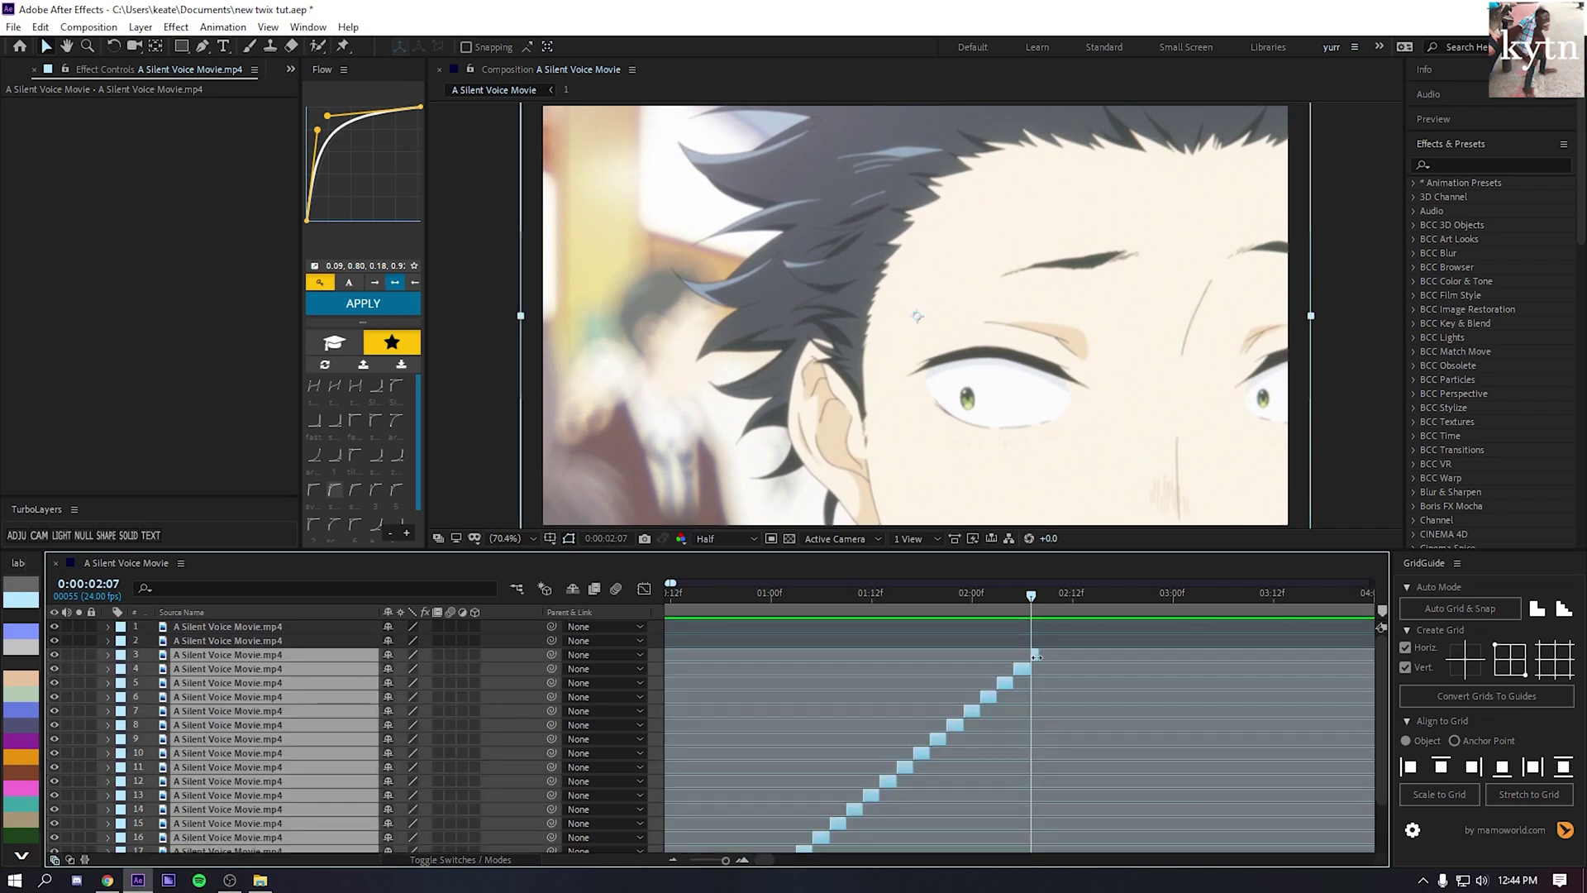
{"action": "left_click_drag", "start_coordinate": [1036, 657], "coordinate": [869, 657]}
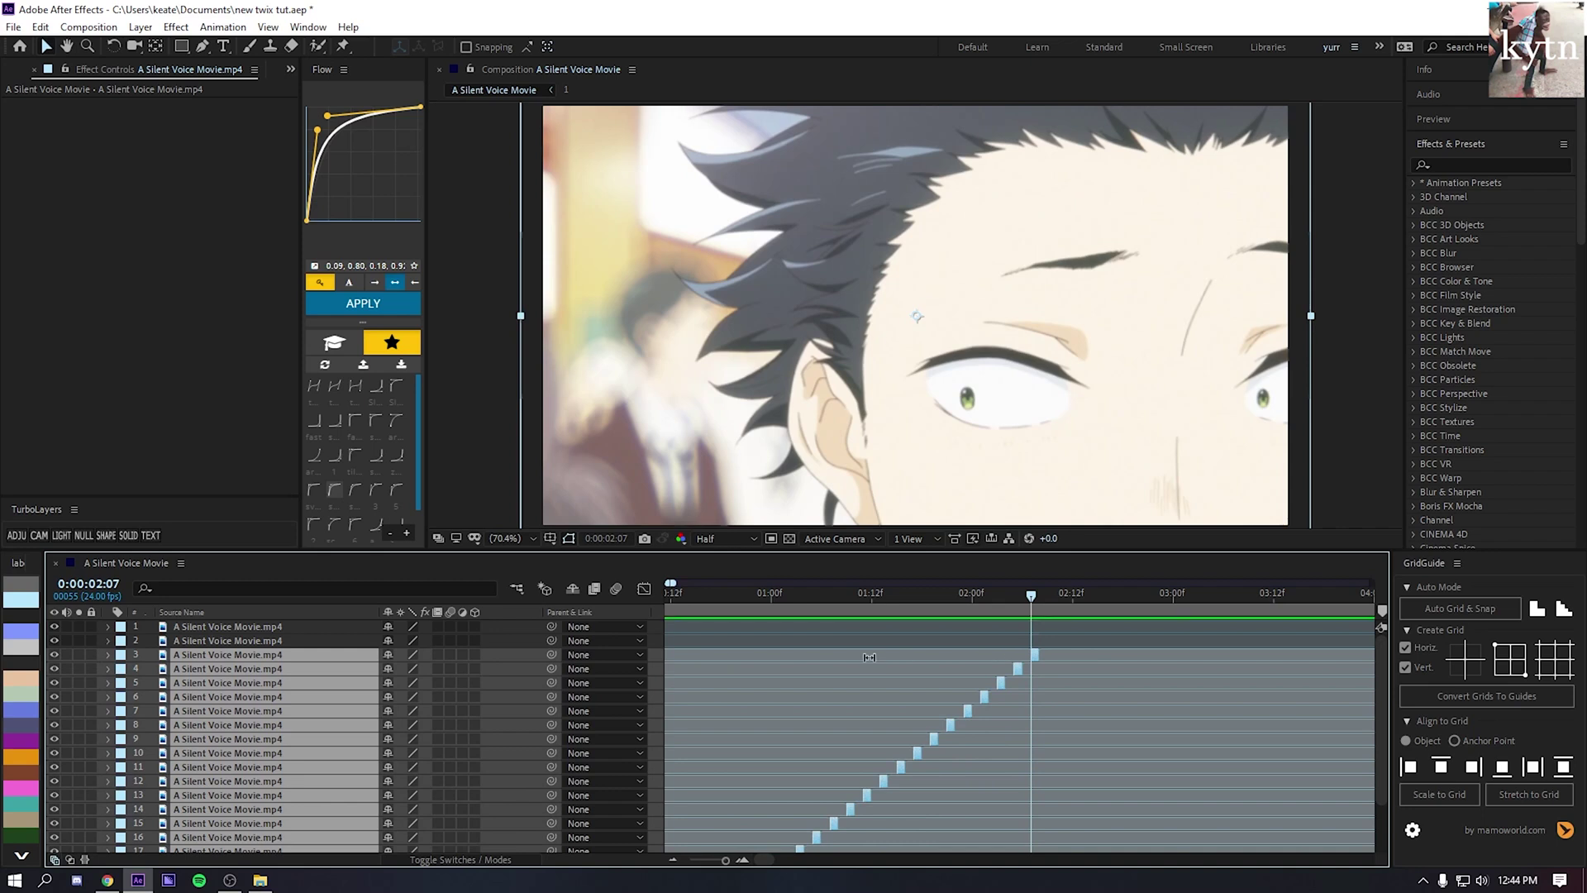
- Try to sequence the trimmed one-frame pieces end to end with Sequence Layers
{"action": "scroll", "coordinate": [761, 655], "scroll_direction": "down", "scroll_amount": 3}
{"action": "right_click", "coordinate": [775, 817]}
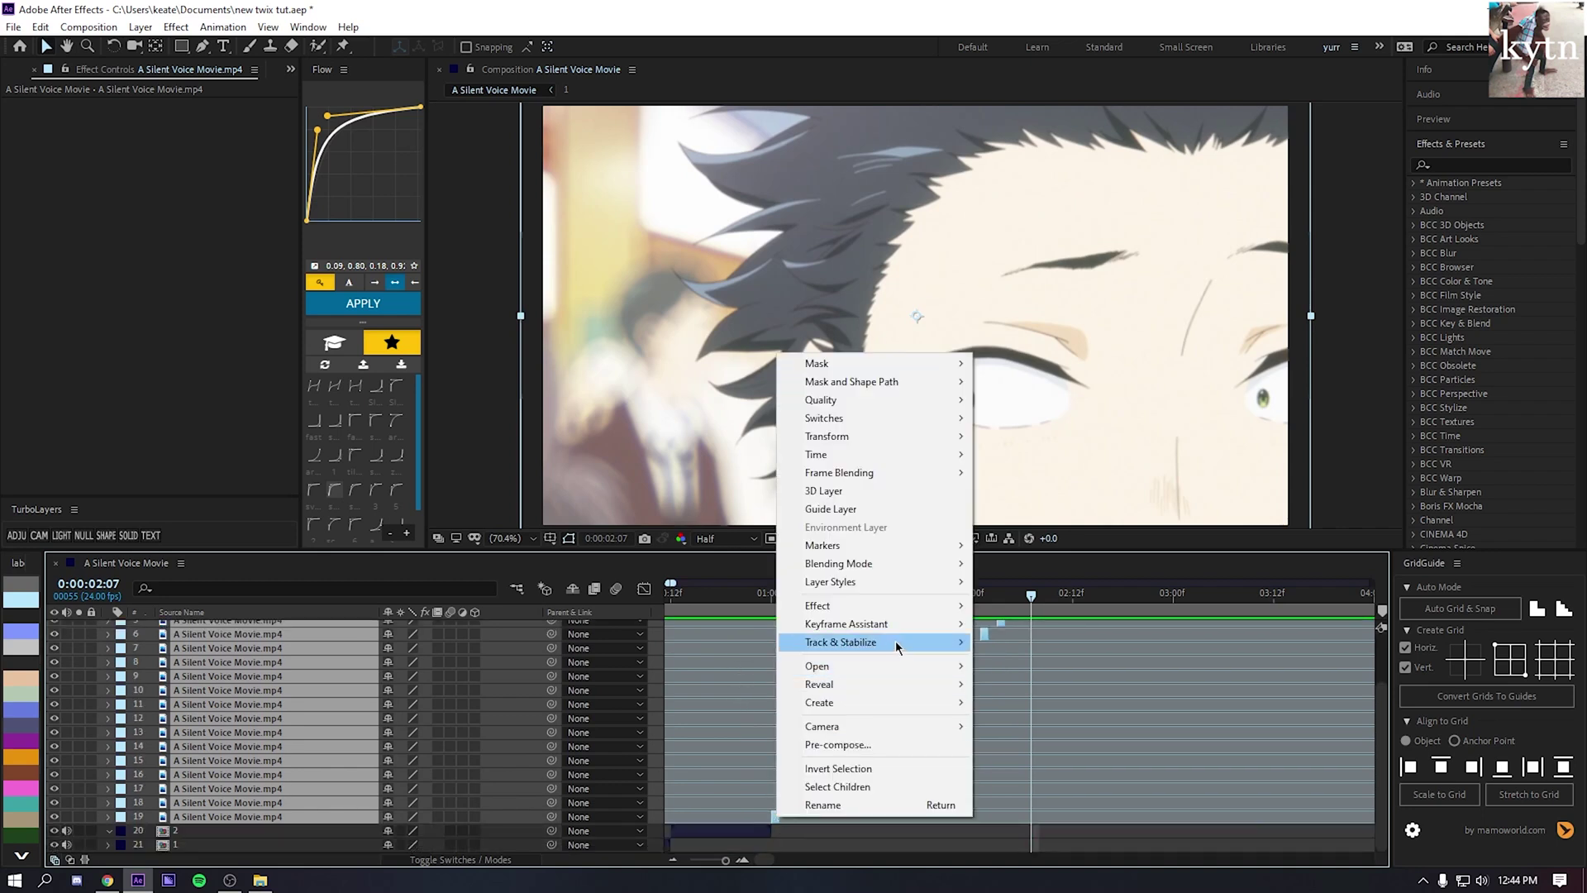
{"action": "mouse_move", "coordinate": [905, 633]}
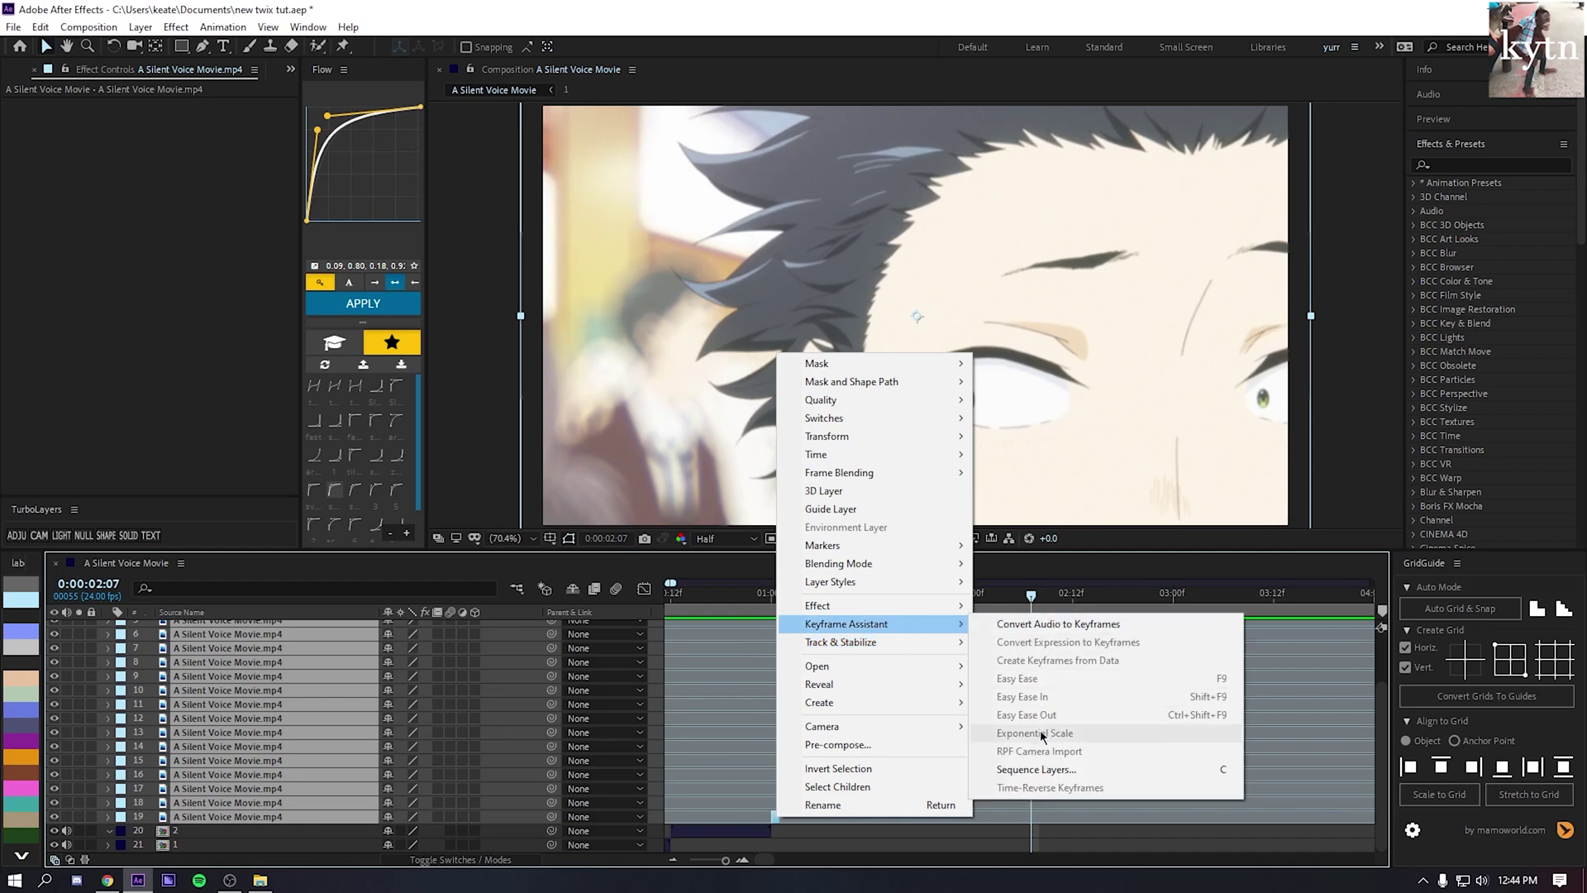
{"action": "left_click", "coordinate": [1043, 769]}
{"action": "left_click", "coordinate": [830, 480]}
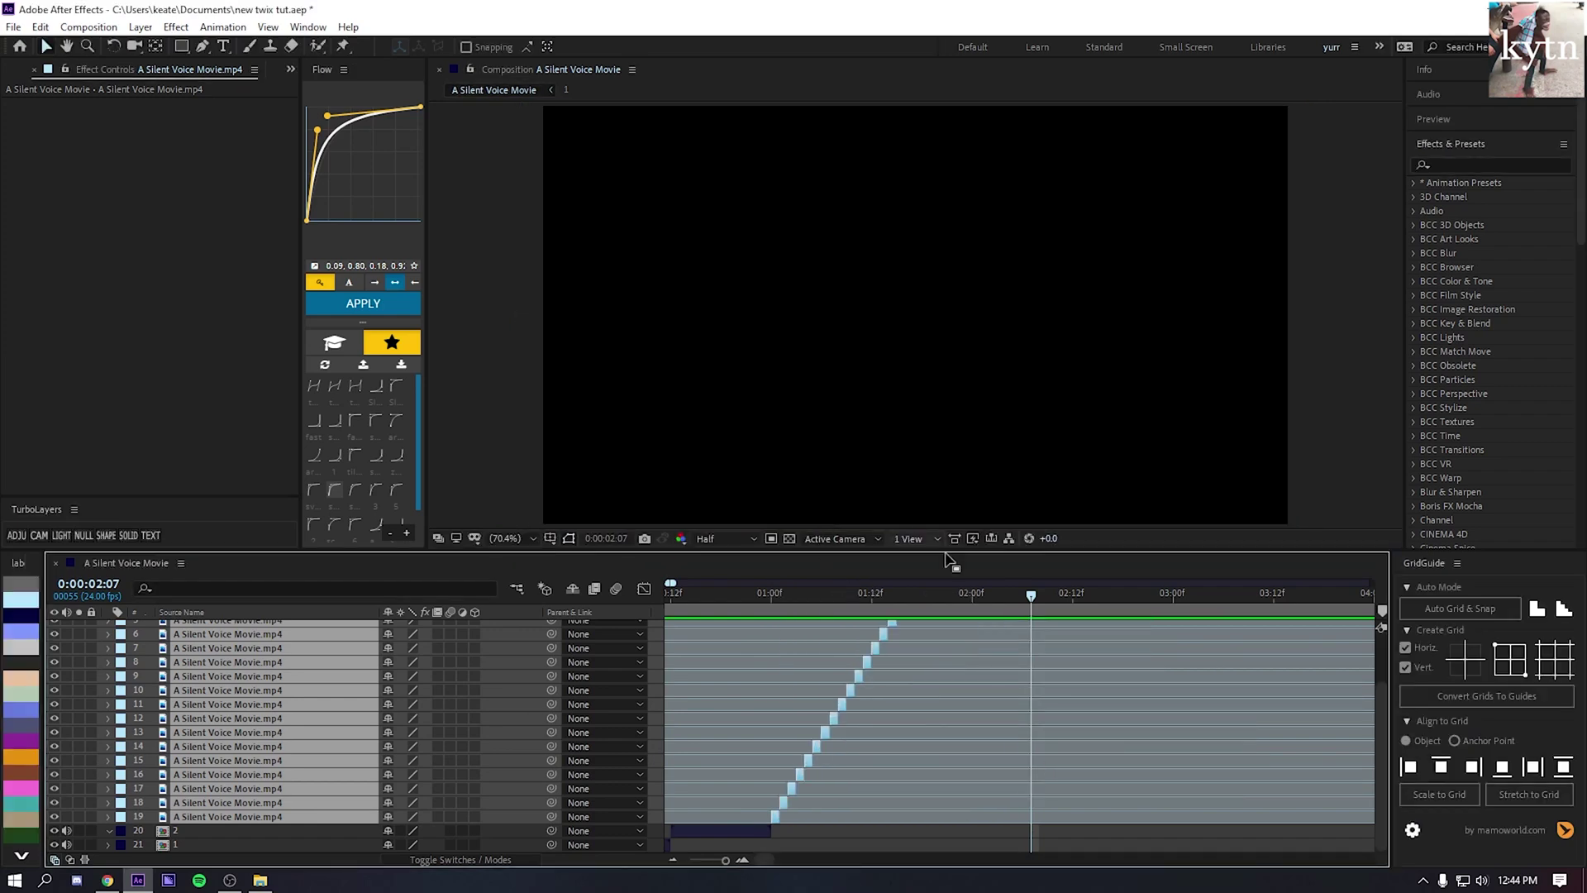
{"action": "left_click", "coordinate": [789, 834]}
{"action": "left_click", "coordinate": [778, 816]}
{"action": "scroll", "coordinate": [835, 799], "scroll_direction": "up", "scroll_amount": 2}
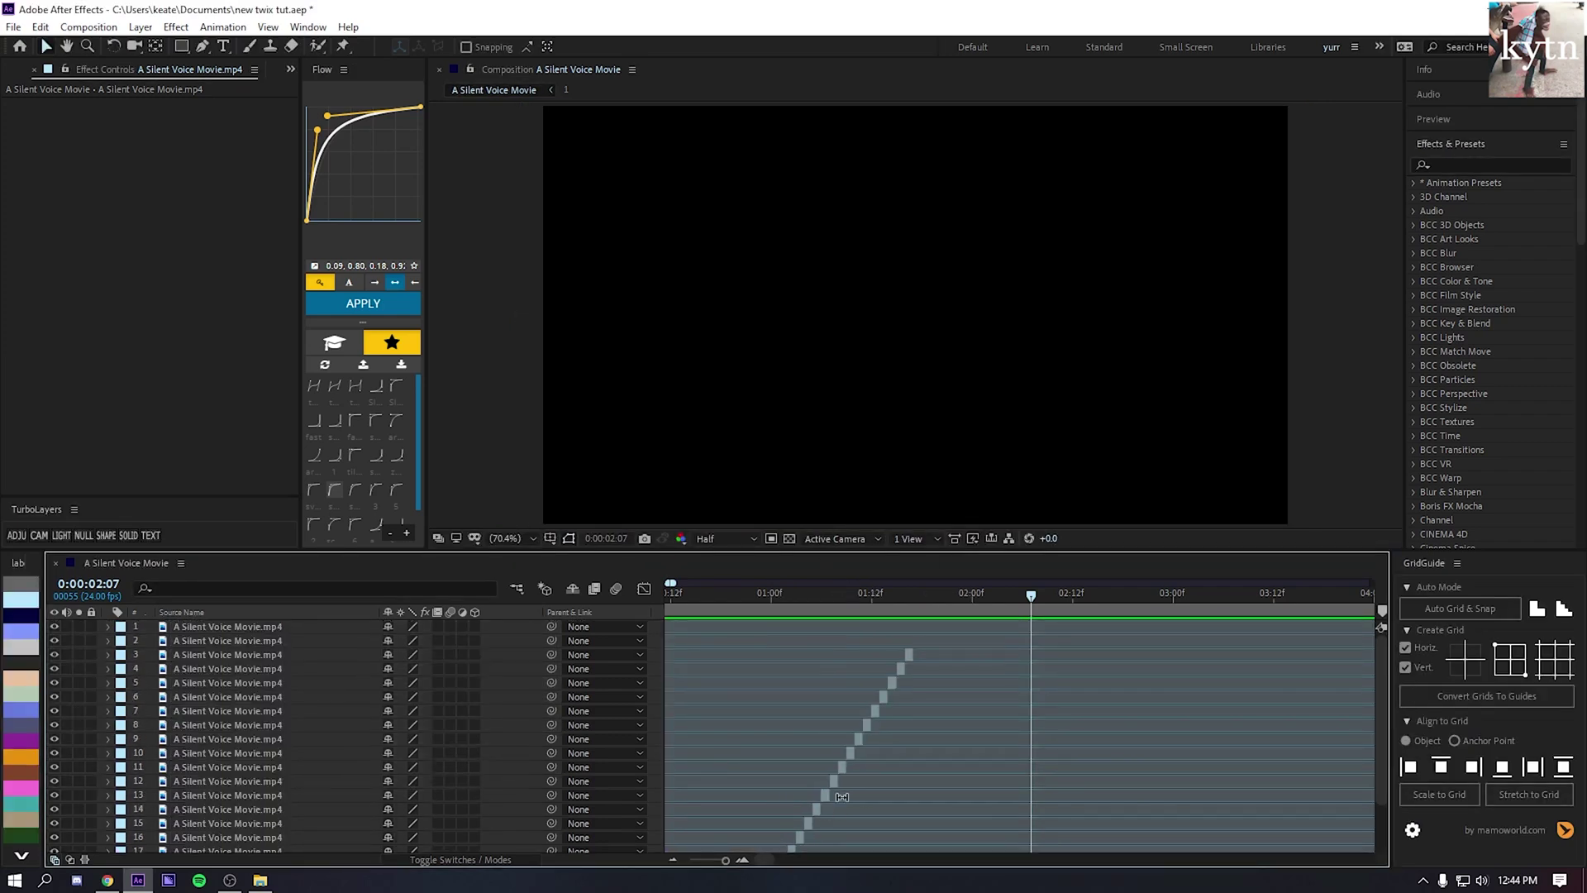
{"action": "left_click", "coordinate": [912, 655], "text": "shift"}
{"action": "scroll", "coordinate": [877, 703], "scroll_direction": "down", "scroll_amount": 2}
{"action": "scroll", "coordinate": [839, 733], "scroll_direction": "left", "scroll_amount": 2}
{"action": "scroll", "coordinate": [960, 750], "scroll_direction": "up", "scroll_amount": 2}
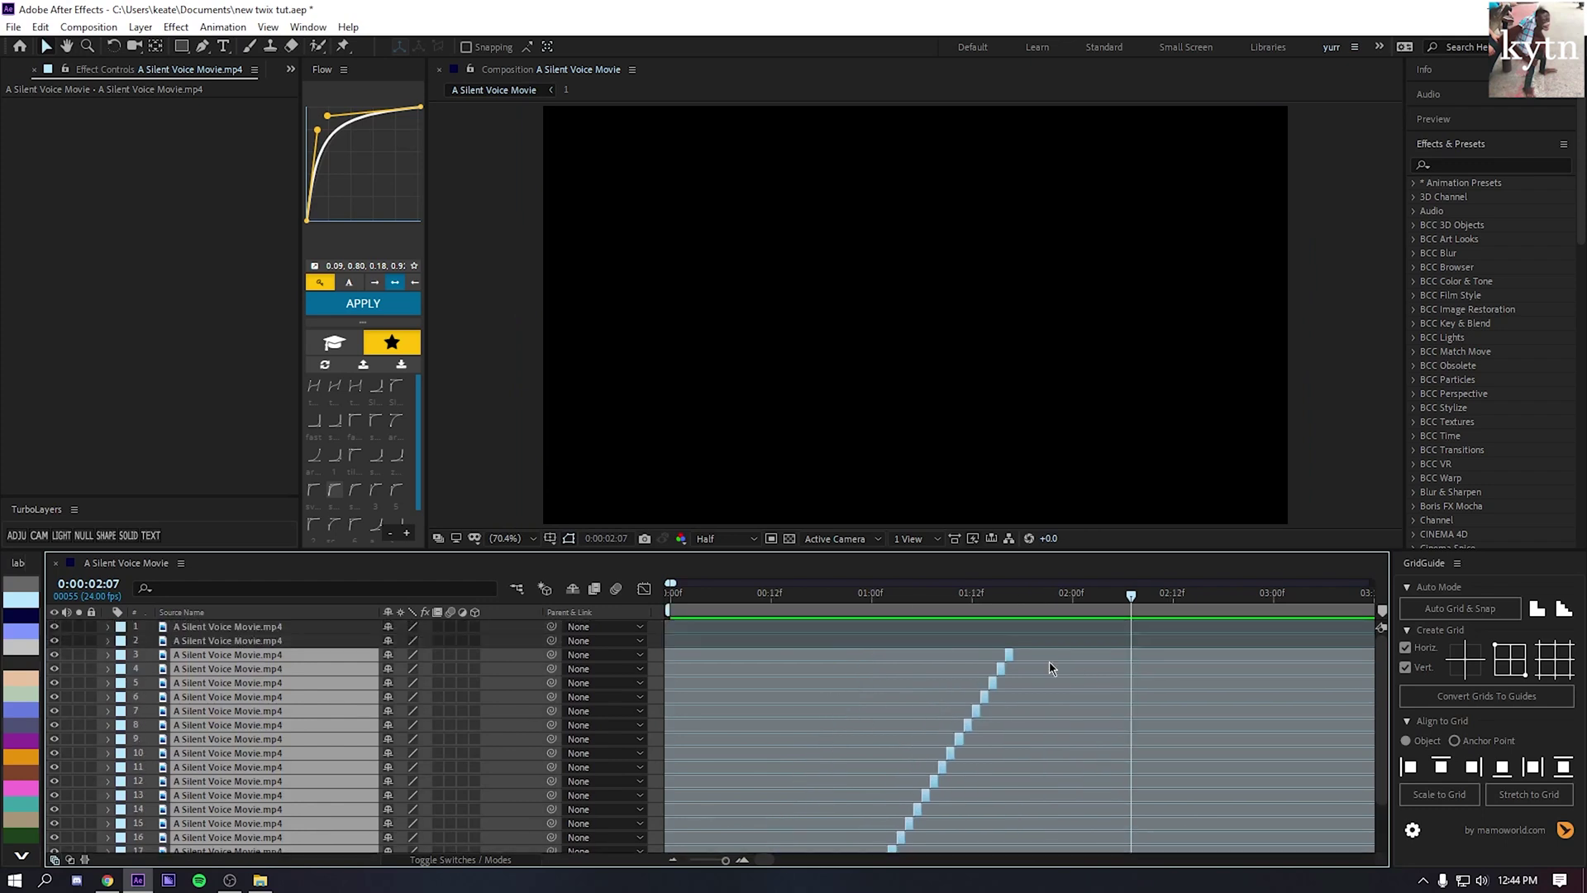
{"action": "scroll", "coordinate": [1049, 668], "scroll_direction": "down", "scroll_amount": 2}
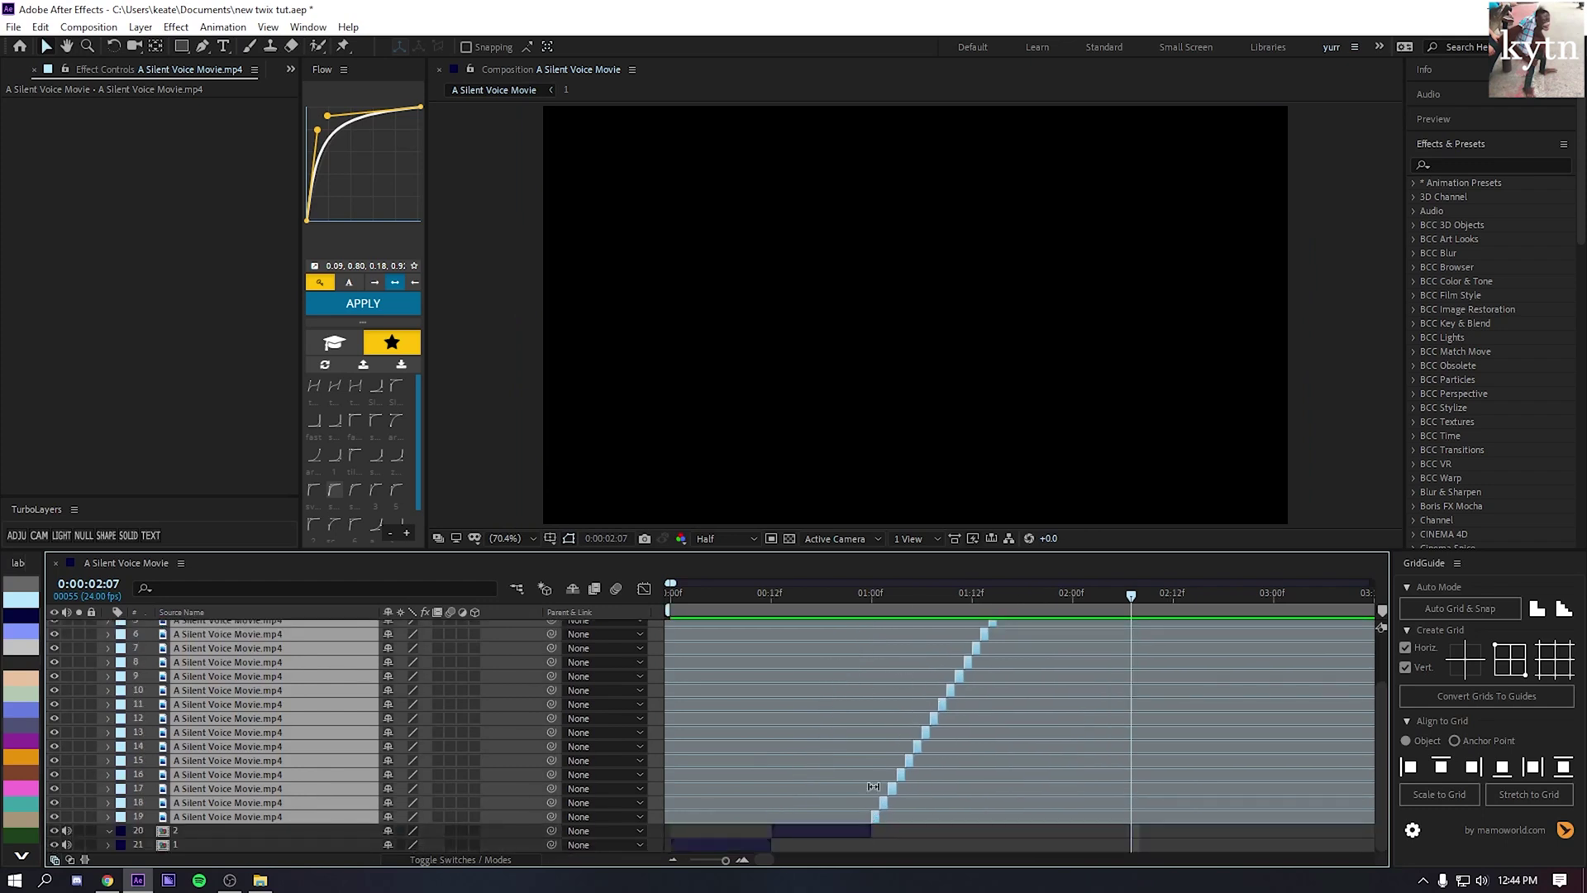
{"action": "left_click", "coordinate": [901, 837]}
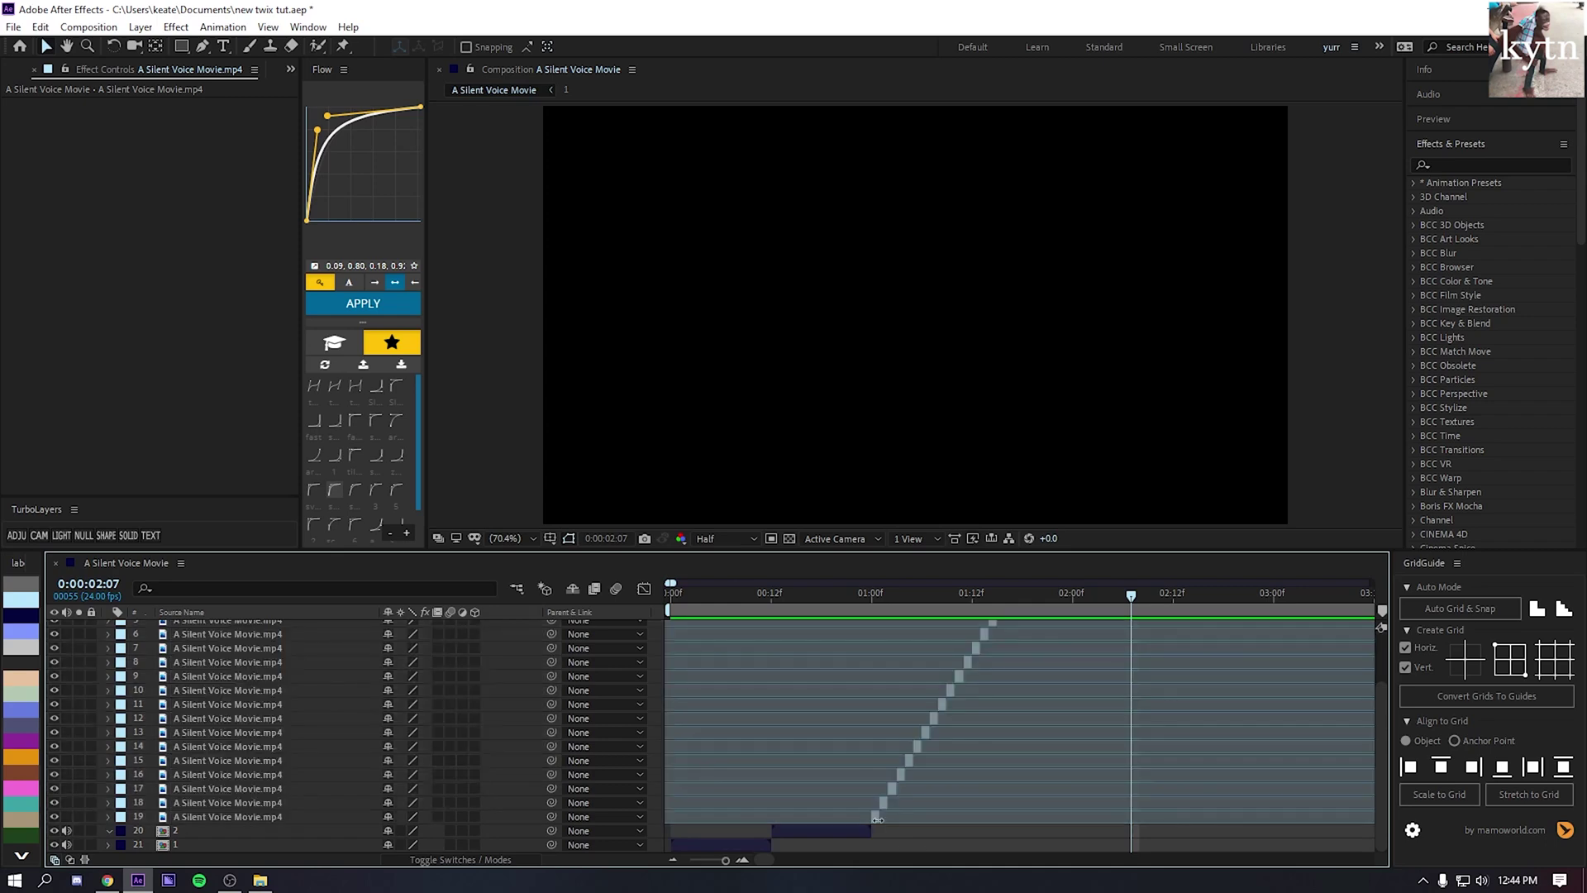
{"action": "scroll", "coordinate": [918, 823], "scroll_direction": "up", "scroll_amount": 2}
{"action": "scroll", "coordinate": [938, 803], "scroll_direction": "up", "scroll_amount": 1}
{"action": "left_click", "coordinate": [1007, 657], "text": "shift"}
{"action": "scroll", "coordinate": [897, 690], "scroll_direction": "down", "scroll_amount": 2}
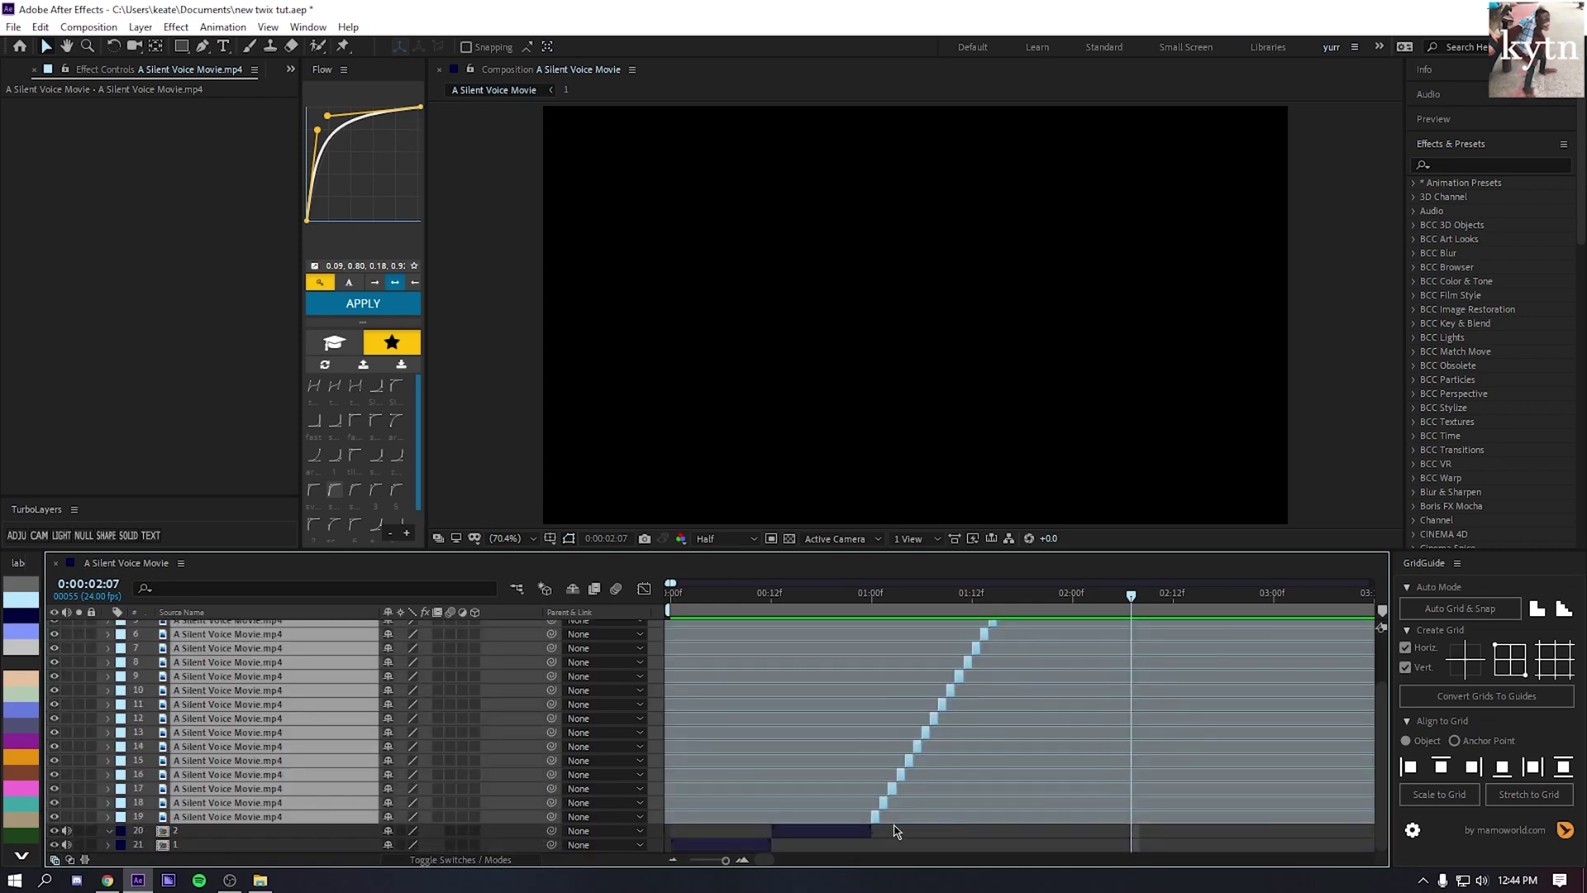
{"action": "right_click", "coordinate": [877, 820]}
{"action": "left_click", "coordinate": [926, 753]}
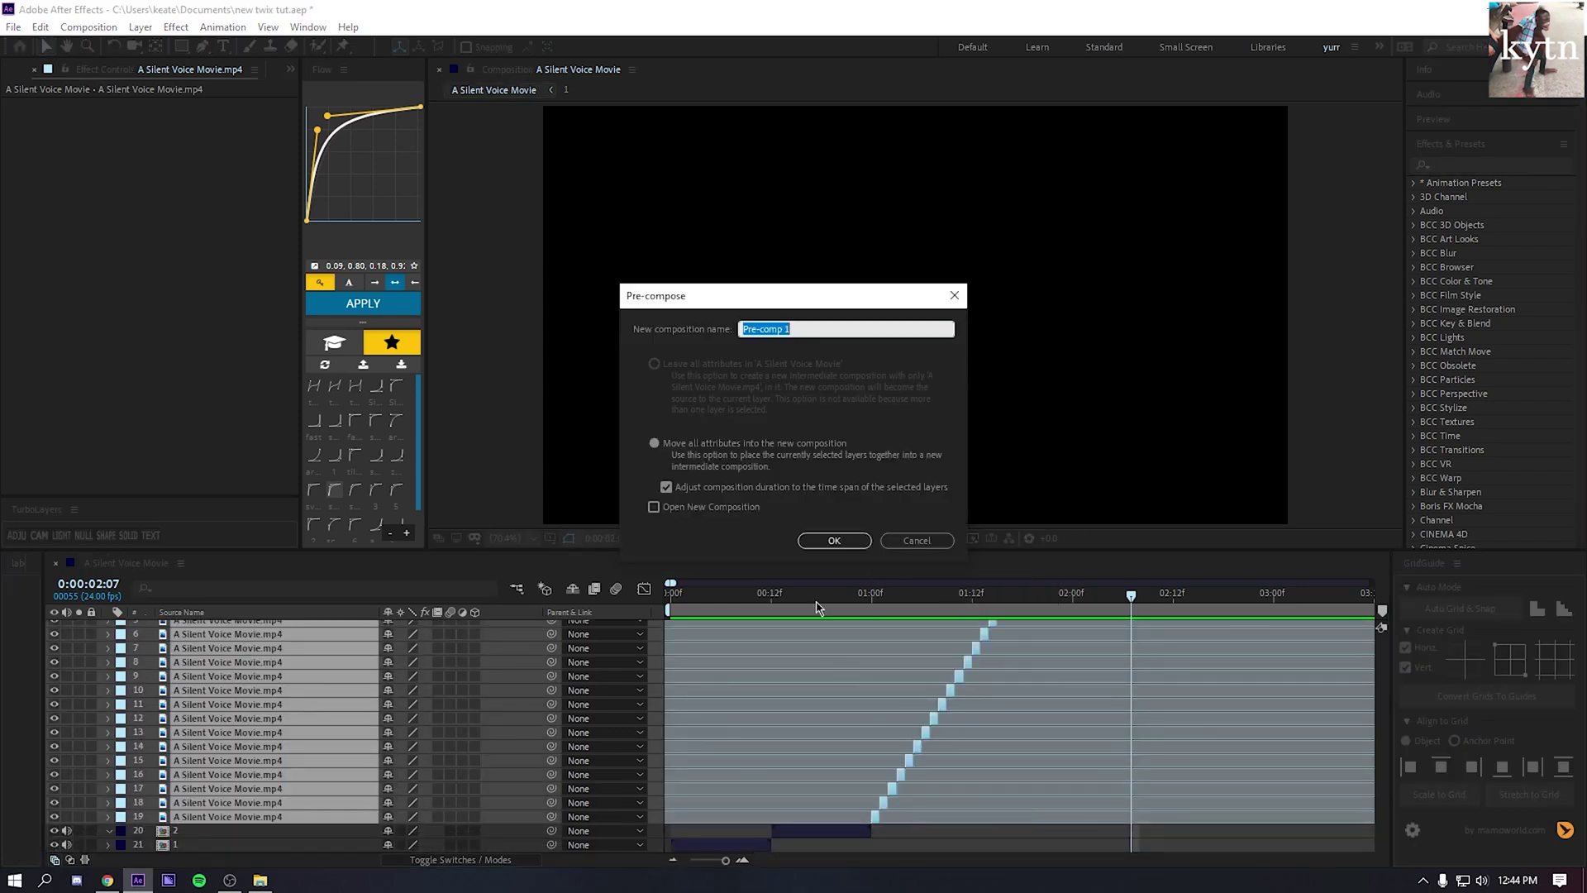
{"action": "left_click", "coordinate": [914, 540]}
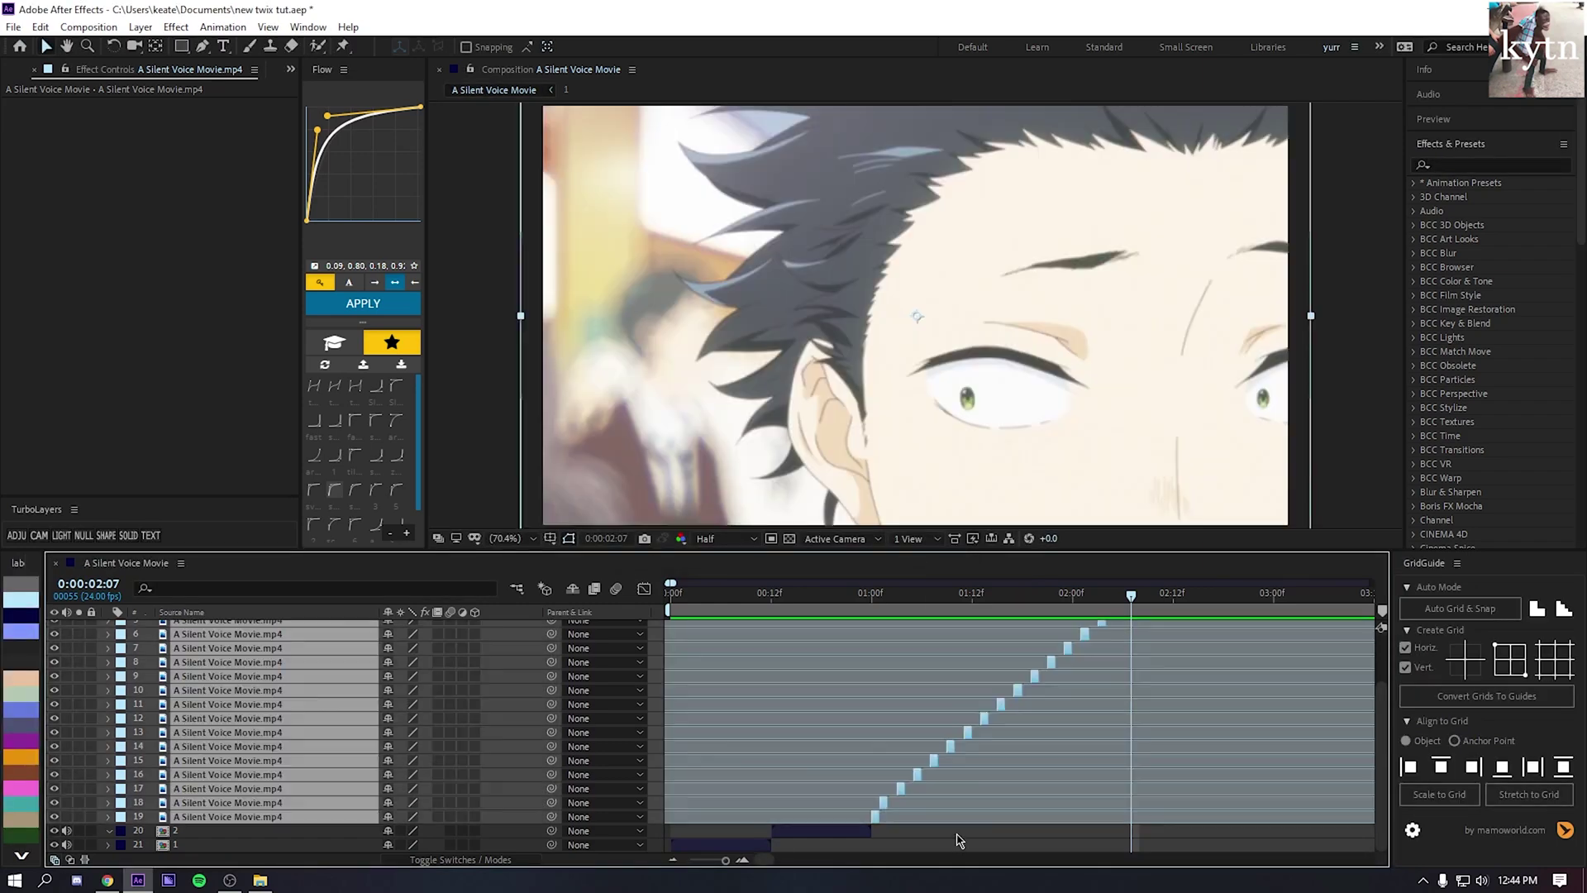
- Reselect the one-frame pieces starting from the earliest, try sequencing them without gaps, and undo the result
{"action": "left_click", "coordinate": [949, 841]}
{"action": "scroll", "coordinate": [990, 739], "scroll_direction": "up", "scroll_amount": 2}
{"action": "scroll", "coordinate": [976, 753], "scroll_direction": "down", "scroll_amount": 2}
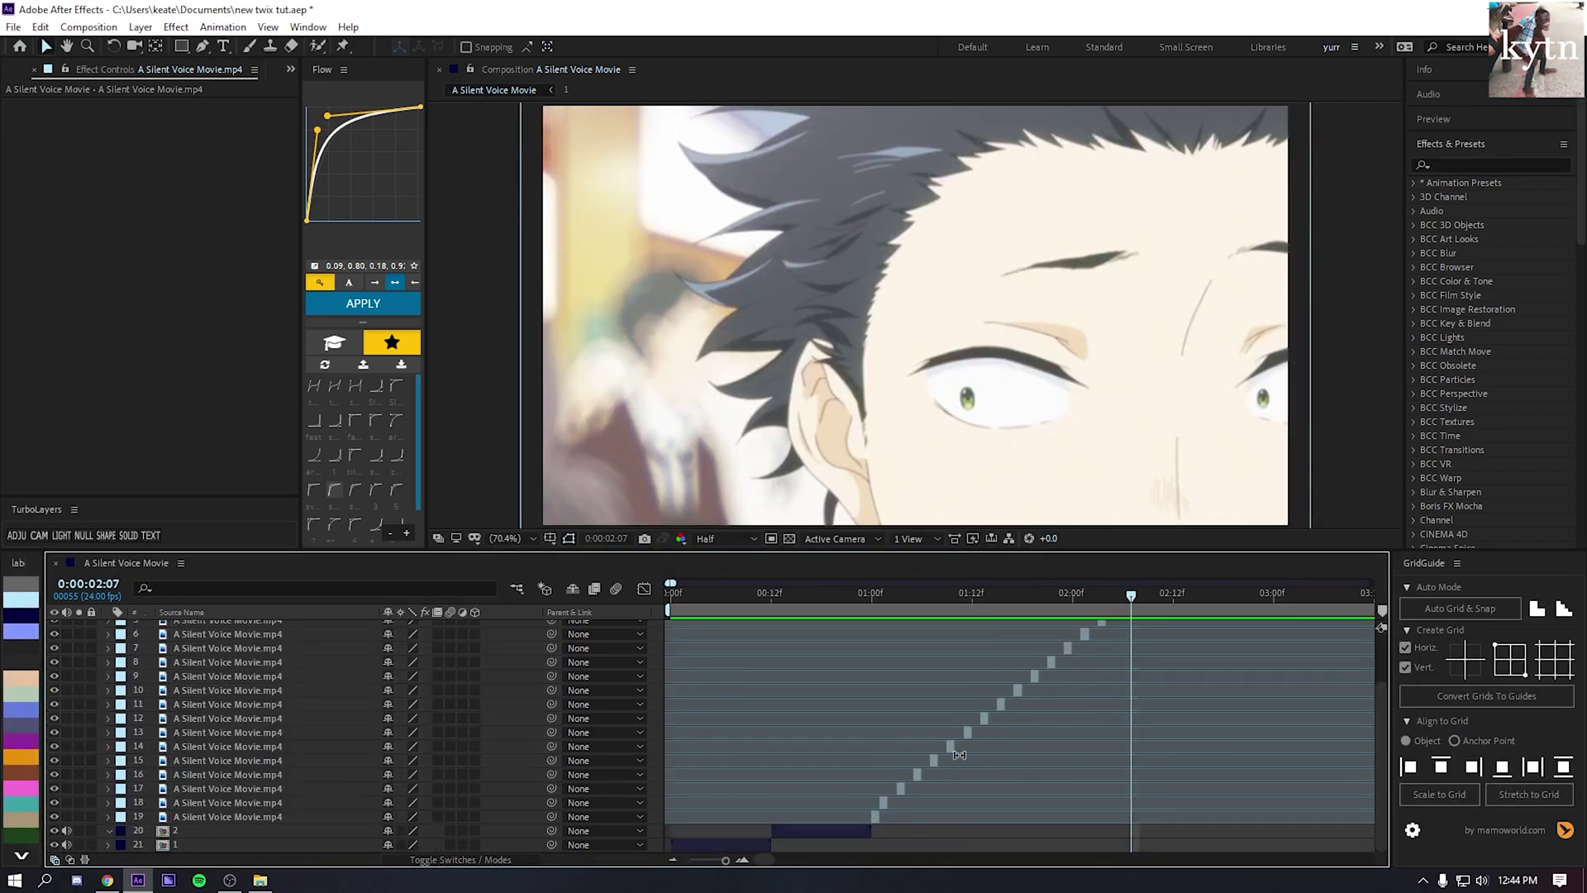
{"action": "left_click", "coordinate": [882, 819]}
{"action": "scroll", "coordinate": [1006, 787], "scroll_direction": "up", "scroll_amount": 3}
{"action": "left_click", "coordinate": [1136, 655], "text": "shift"}
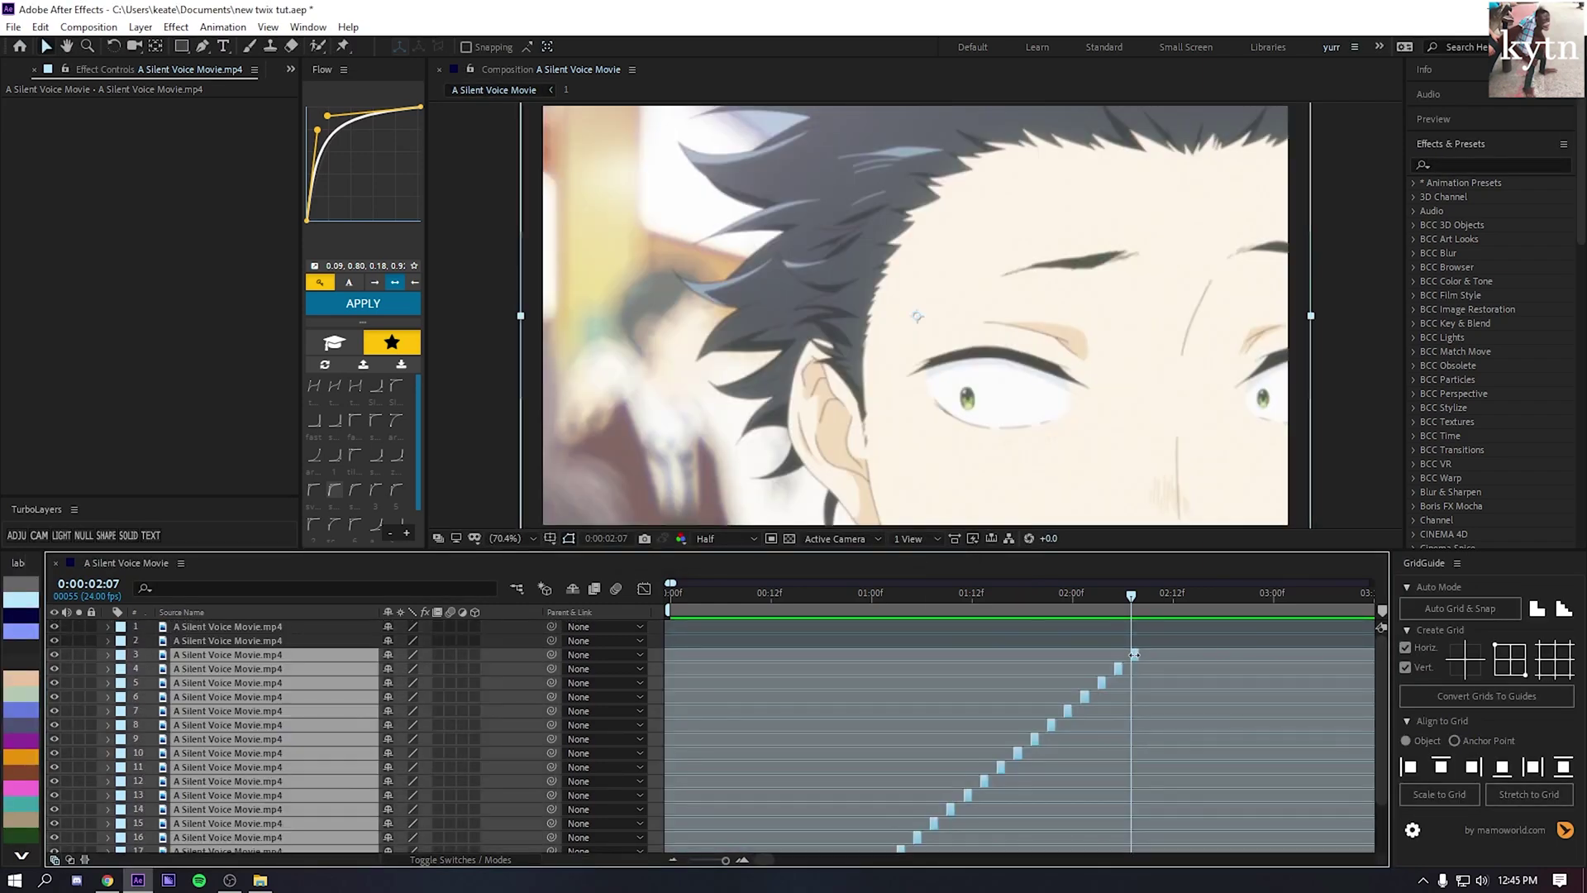
{"action": "key", "text": "alt+s"}
{"action": "left_click", "coordinate": [823, 479]}
{"action": "scroll", "coordinate": [889, 692], "scroll_direction": "down", "scroll_amount": 1}
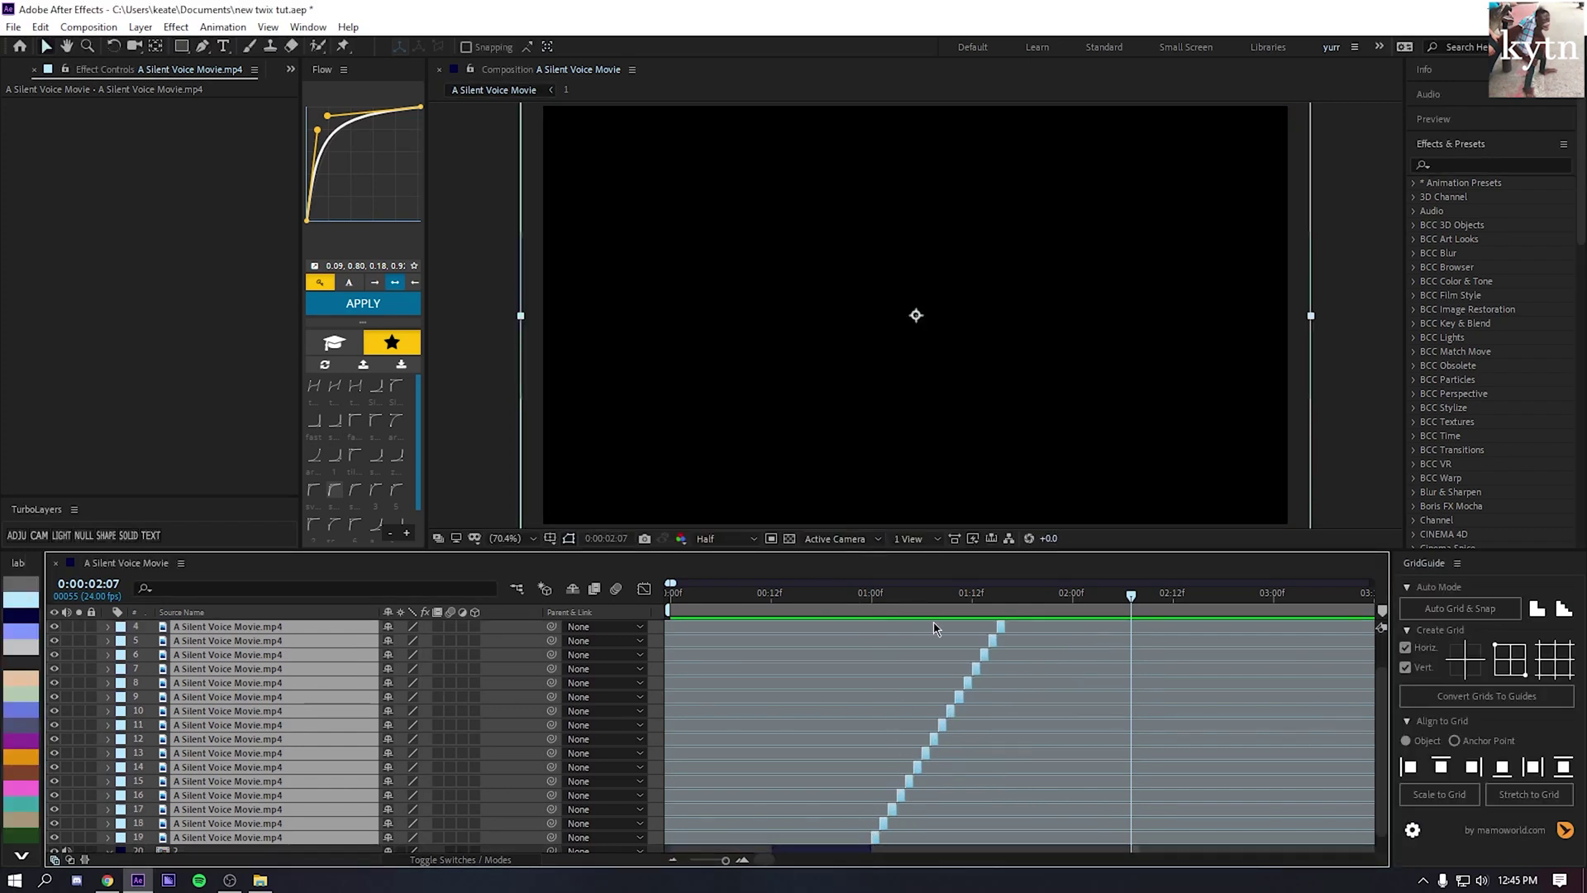
{"action": "key", "text": "ctrl+z"}
{"action": "left_click", "coordinate": [927, 860]}
{"action": "left_click_drag", "start_coordinate": [725, 860], "coordinate": [674, 865]}
{"action": "left_click", "coordinate": [742, 860]}
{"action": "left_click", "coordinate": [742, 859]}
{"action": "left_click", "coordinate": [743, 860]}
{"action": "left_click", "coordinate": [743, 859]}
{"action": "left_click", "coordinate": [743, 860]}
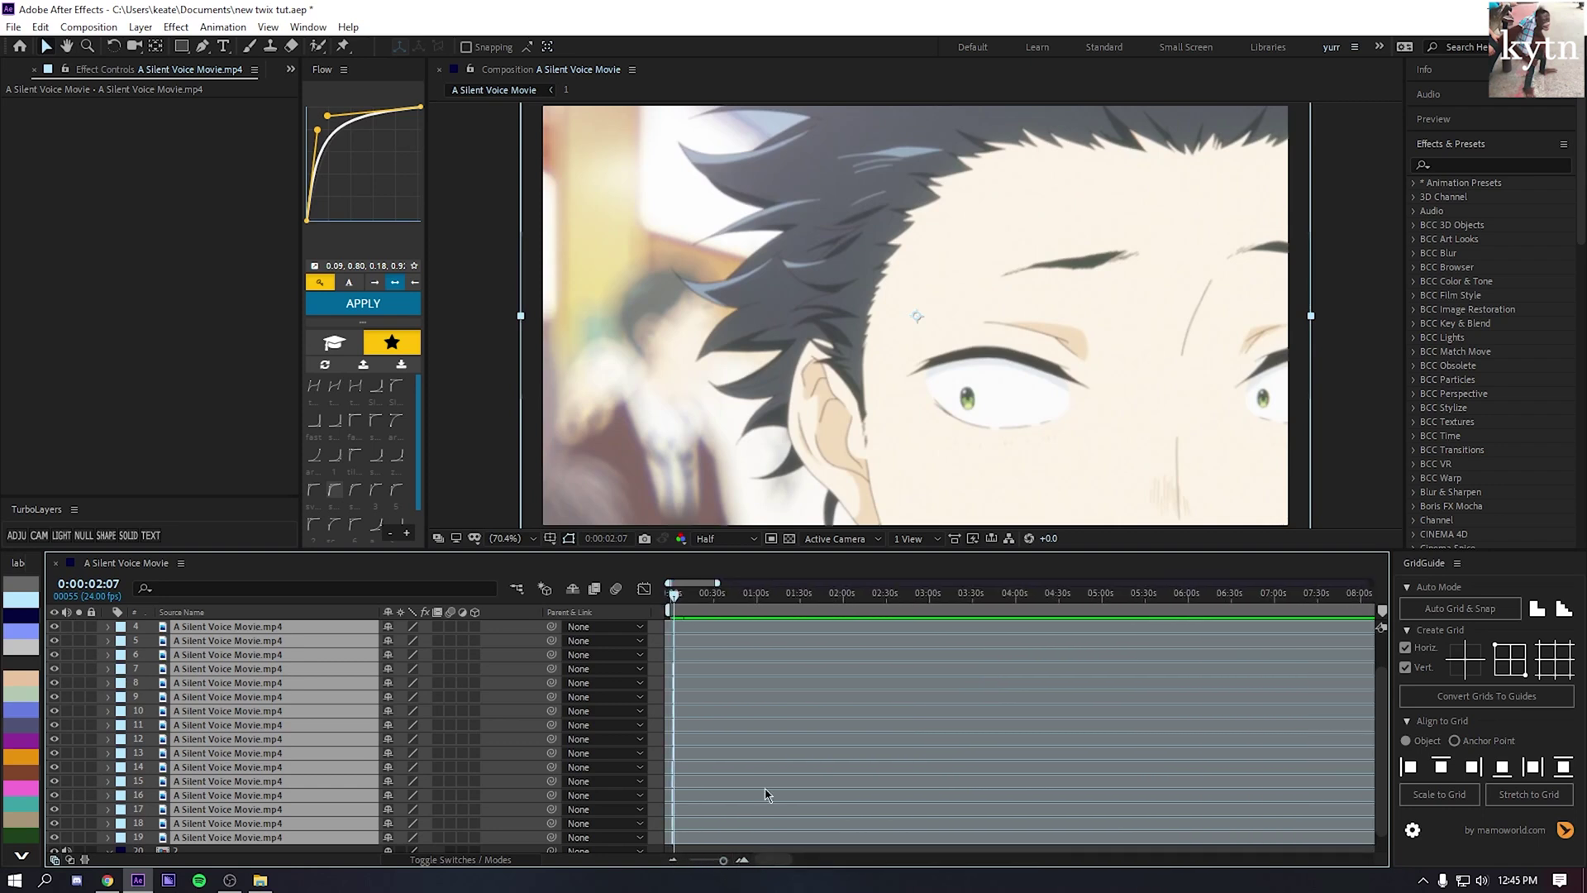
{"action": "left_click", "coordinate": [742, 860]}
{"action": "left_click", "coordinate": [743, 860]}
{"action": "left_click", "coordinate": [742, 860]}
{"action": "left_click", "coordinate": [742, 859]}
{"action": "left_click", "coordinate": [742, 859]}
- Try to sequence the one-frame pieces with the latest piece selected first, and undo that order
{"action": "scroll", "coordinate": [773, 794], "scroll_direction": "down", "scroll_amount": 2}
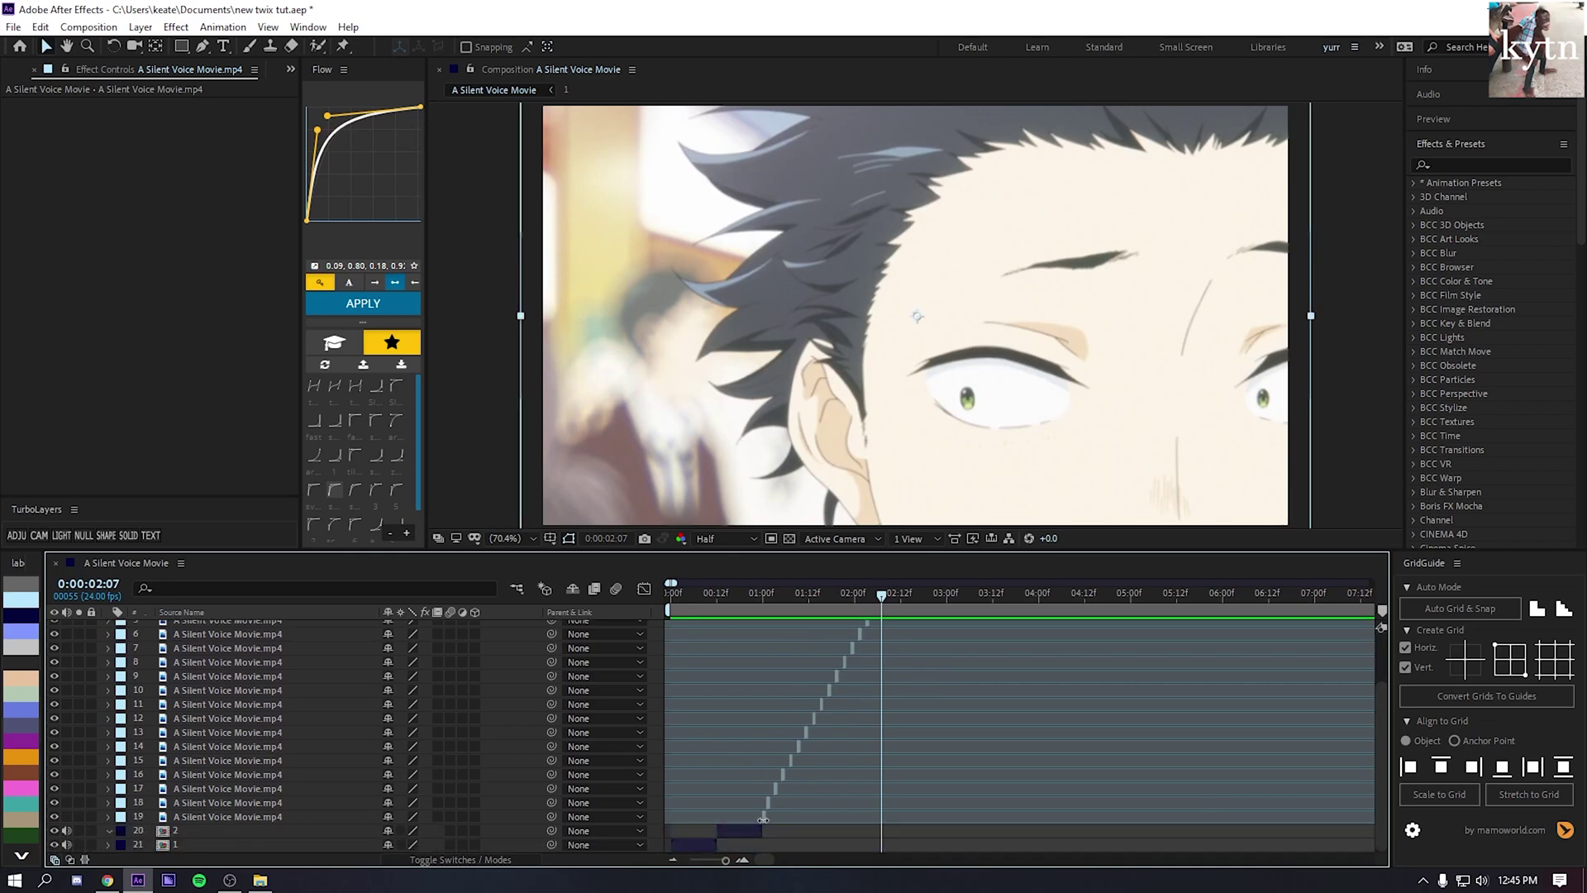
{"action": "left_click", "coordinate": [764, 820], "text": "shift"}
{"action": "key", "text": "alt+s"}
{"action": "left_click", "coordinate": [811, 482]}
{"action": "scroll", "coordinate": [837, 712], "scroll_direction": "up", "scroll_amount": 2}
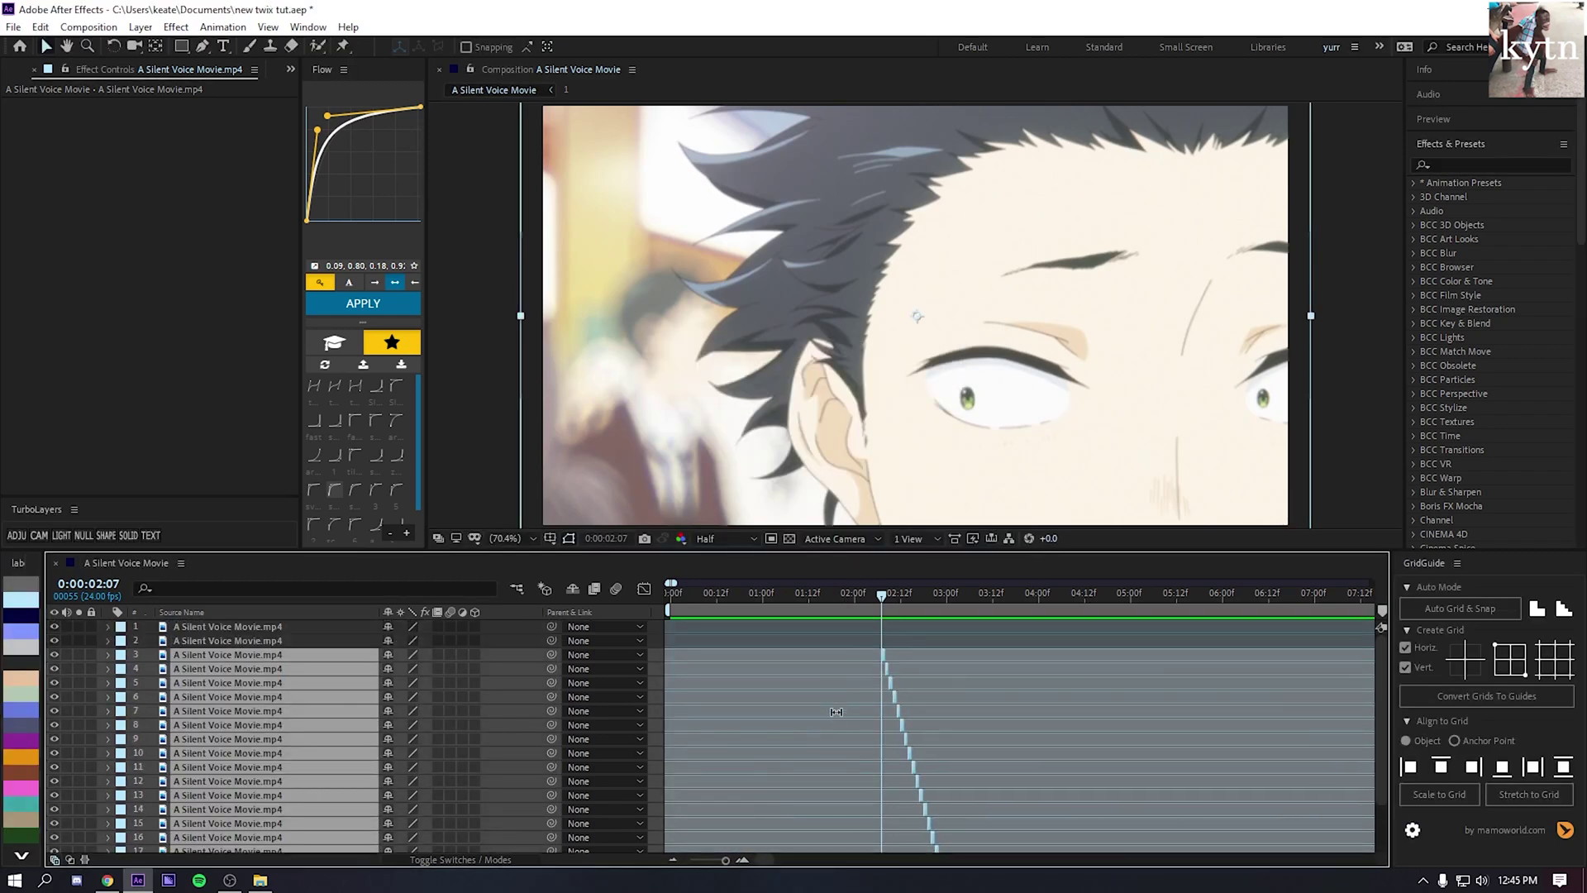
{"action": "key", "text": "ctrl+z"}
- Select the one-frame pieces from the earliest to the latest and sequence them end to end after pre-comp 2
{"action": "scroll", "coordinate": [878, 696], "scroll_direction": "down", "scroll_amount": 2}
{"action": "left_click", "coordinate": [932, 846]}
{"action": "scroll", "coordinate": [902, 763], "scroll_direction": "up", "scroll_amount": 2}
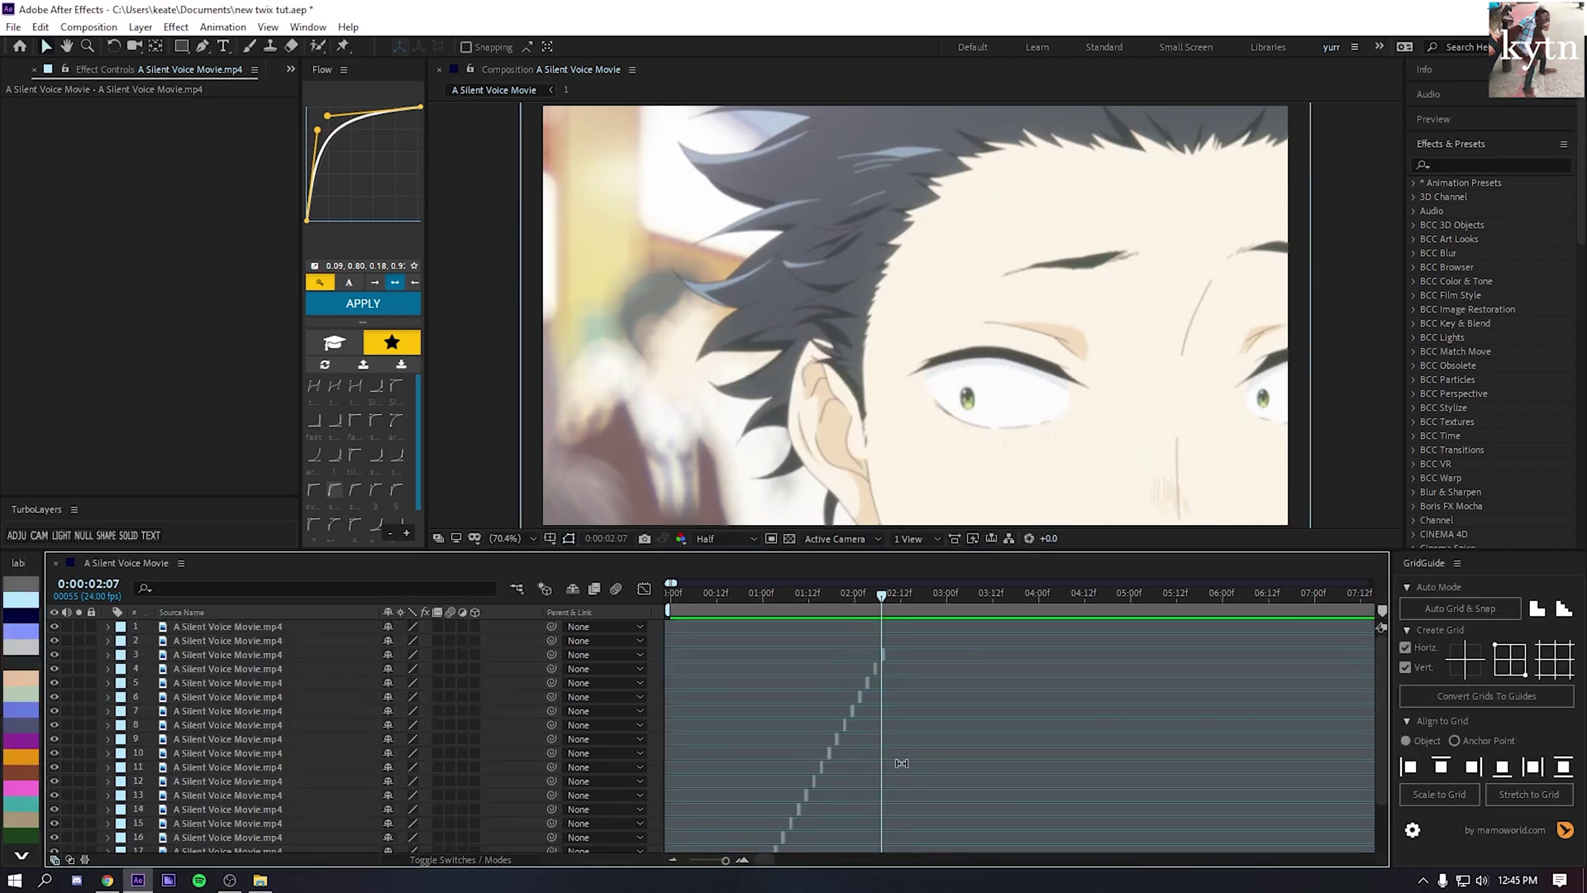
{"action": "scroll", "coordinate": [798, 713], "scroll_direction": "down", "scroll_amount": 2}
{"action": "left_click", "coordinate": [761, 816]}
{"action": "scroll", "coordinate": [824, 752], "scroll_direction": "up", "scroll_amount": 2}
{"action": "left_click", "coordinate": [883, 655], "text": "shift"}
{"action": "key", "text": "alt+s"}
{"action": "left_click", "coordinate": [821, 477]}
{"action": "scroll", "coordinate": [785, 706], "scroll_direction": "down", "scroll_amount": 2}
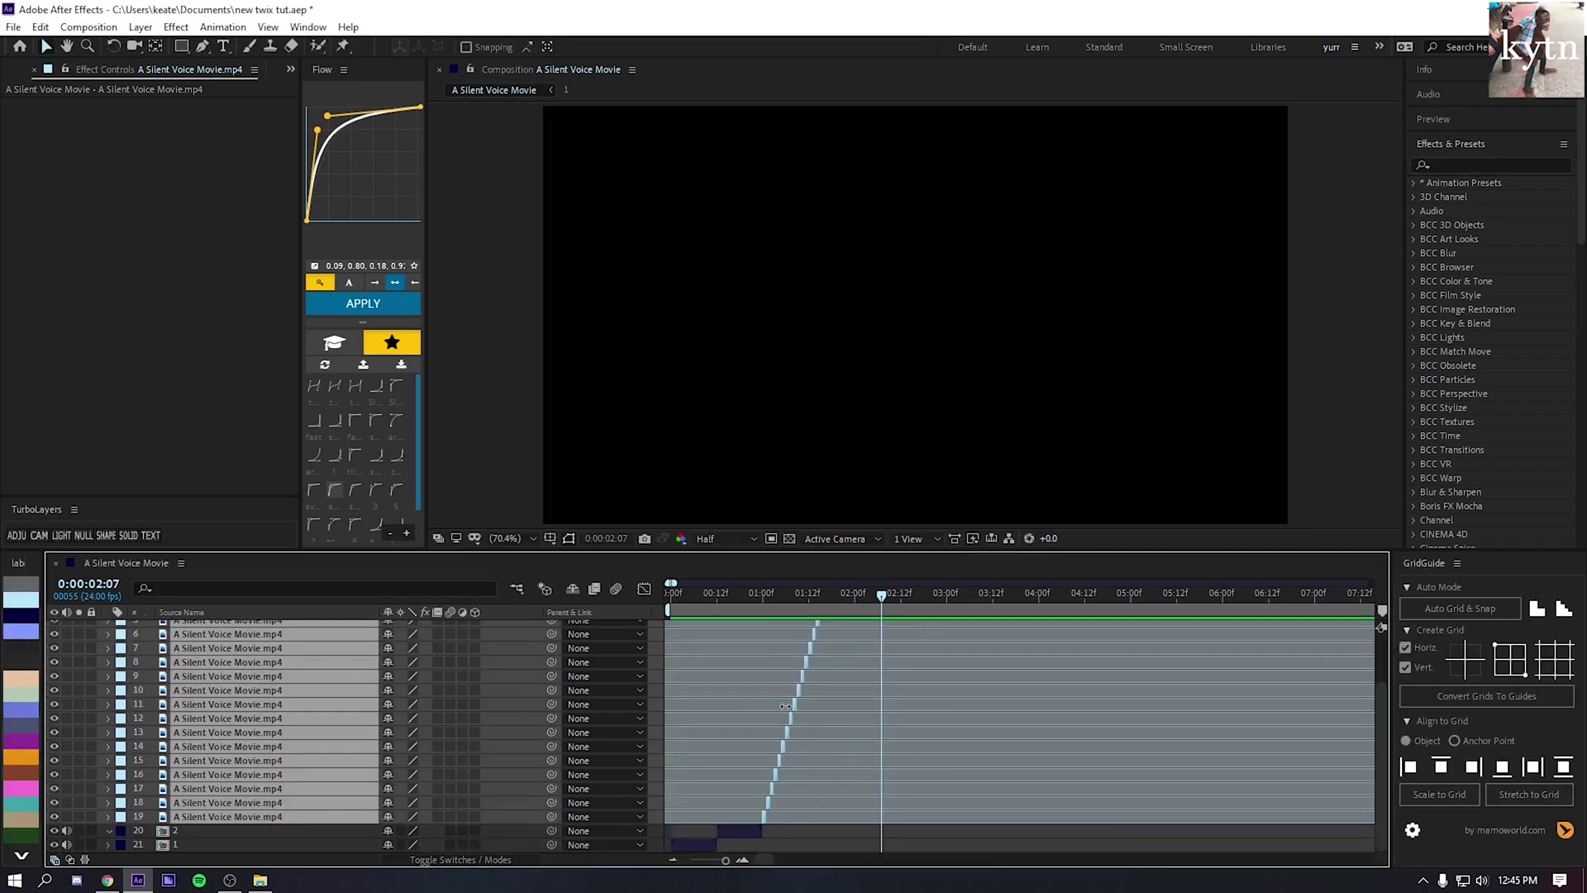
- Check a frame of the sequenced pieces at 0:00:01:06 and pre-compose them all into a new composition named 3
{"action": "left_click_drag", "start_coordinate": [813, 597], "coordinate": [785, 618]}
{"action": "right_click", "coordinate": [767, 814]}
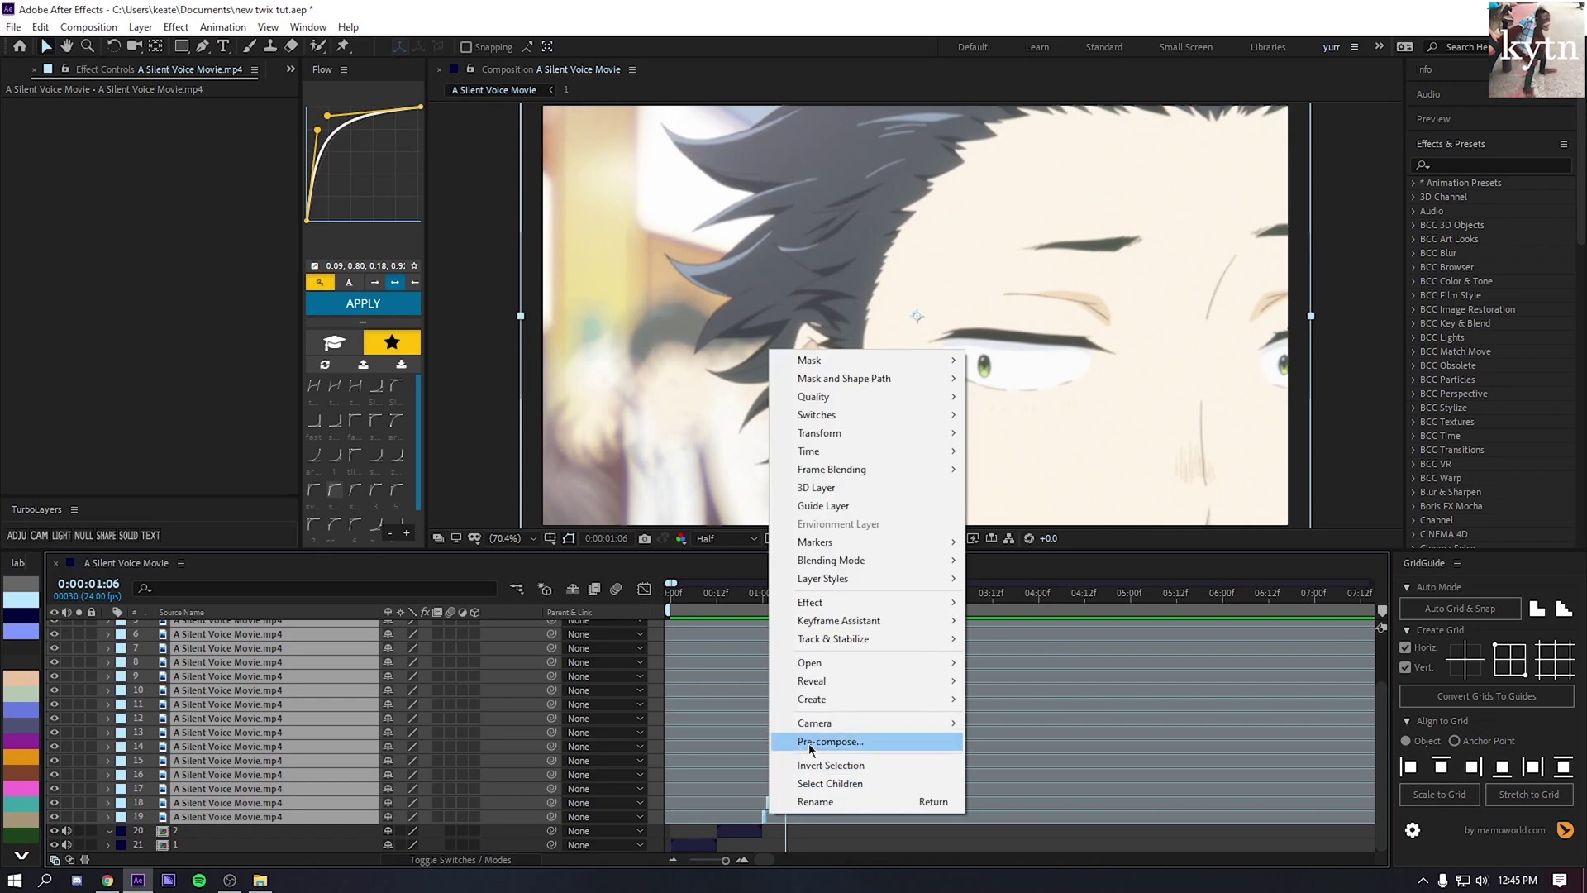
{"action": "left_click", "coordinate": [810, 836]}
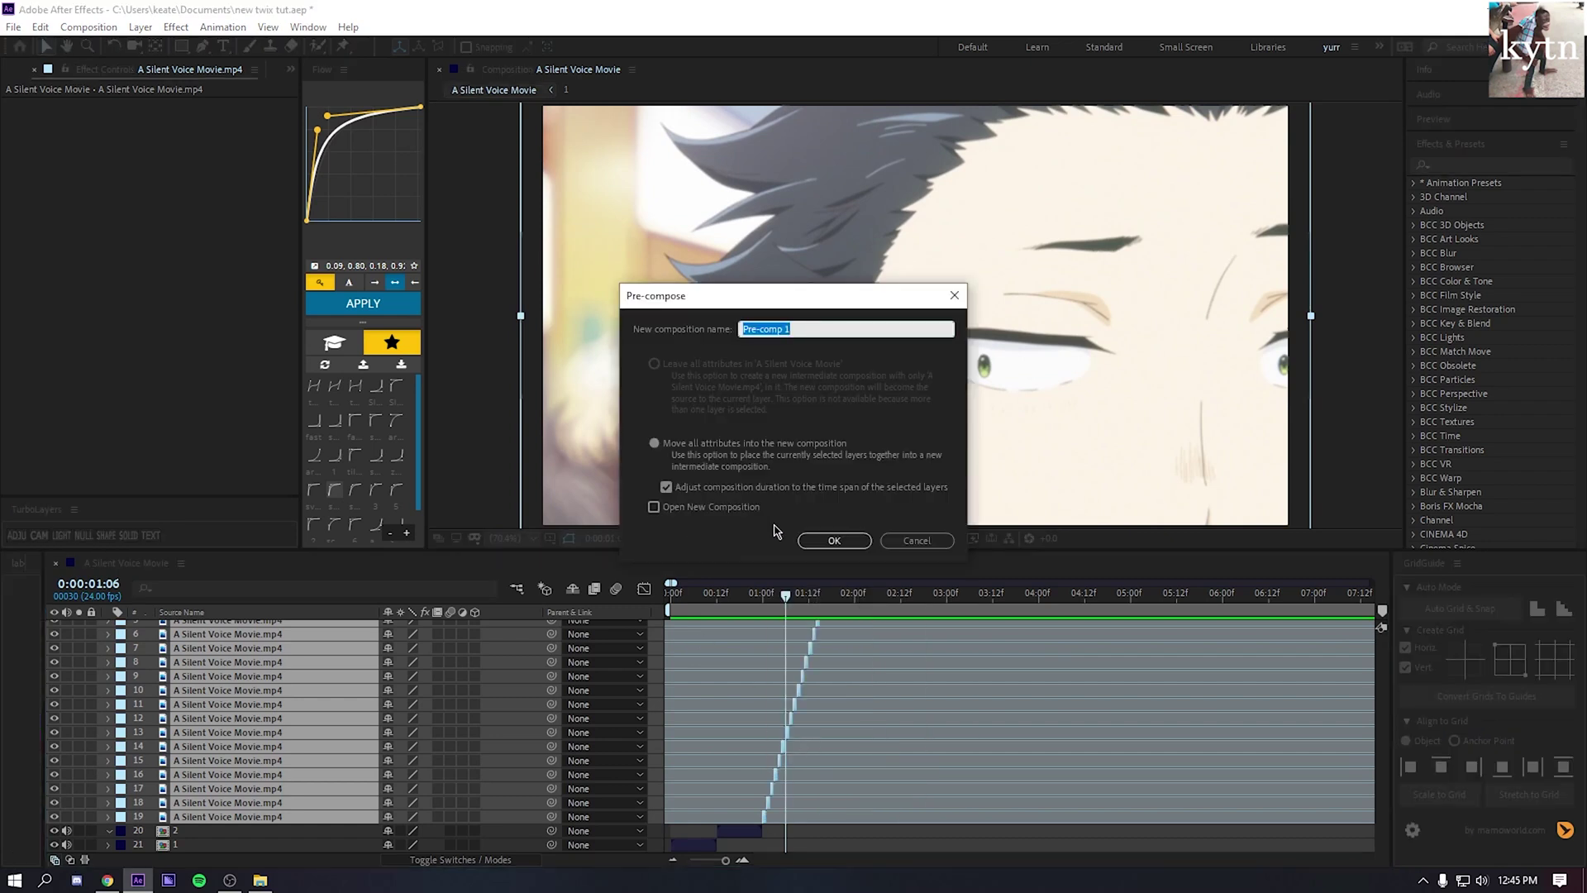
{"action": "type", "text": "3"}
{"action": "left_click", "coordinate": [815, 540]}
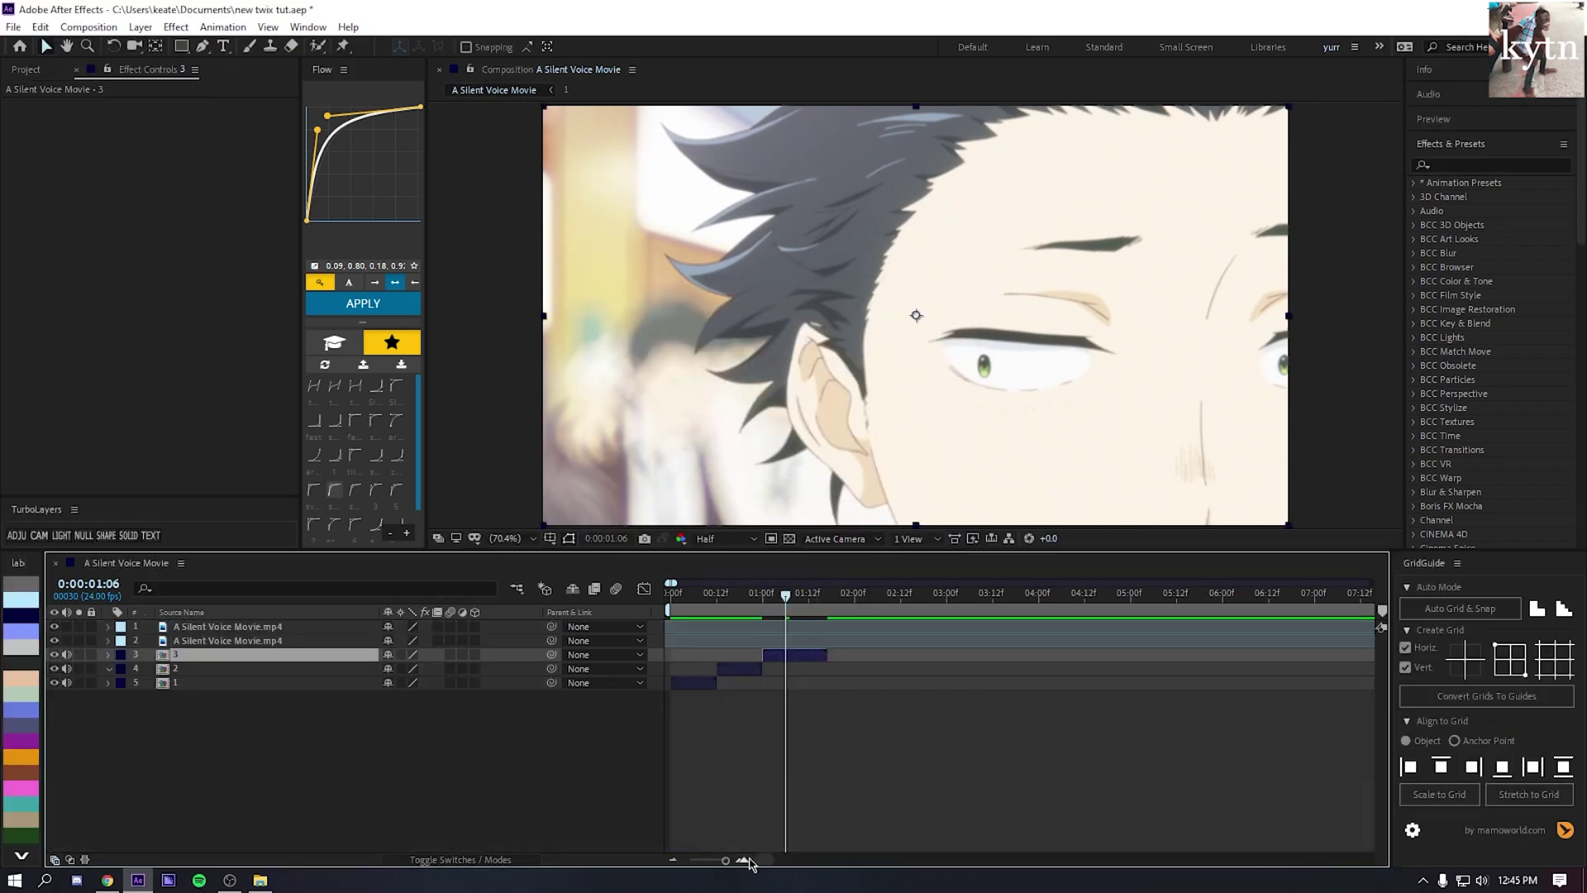
- Split the third-shot A Silent Voice Movie.mp4 layer every two frames, from 0:00:01:18 through 0:00:02:22
{"action": "left_click", "coordinate": [746, 861]}
{"action": "left_click_drag", "start_coordinate": [855, 603], "coordinate": [892, 606]}
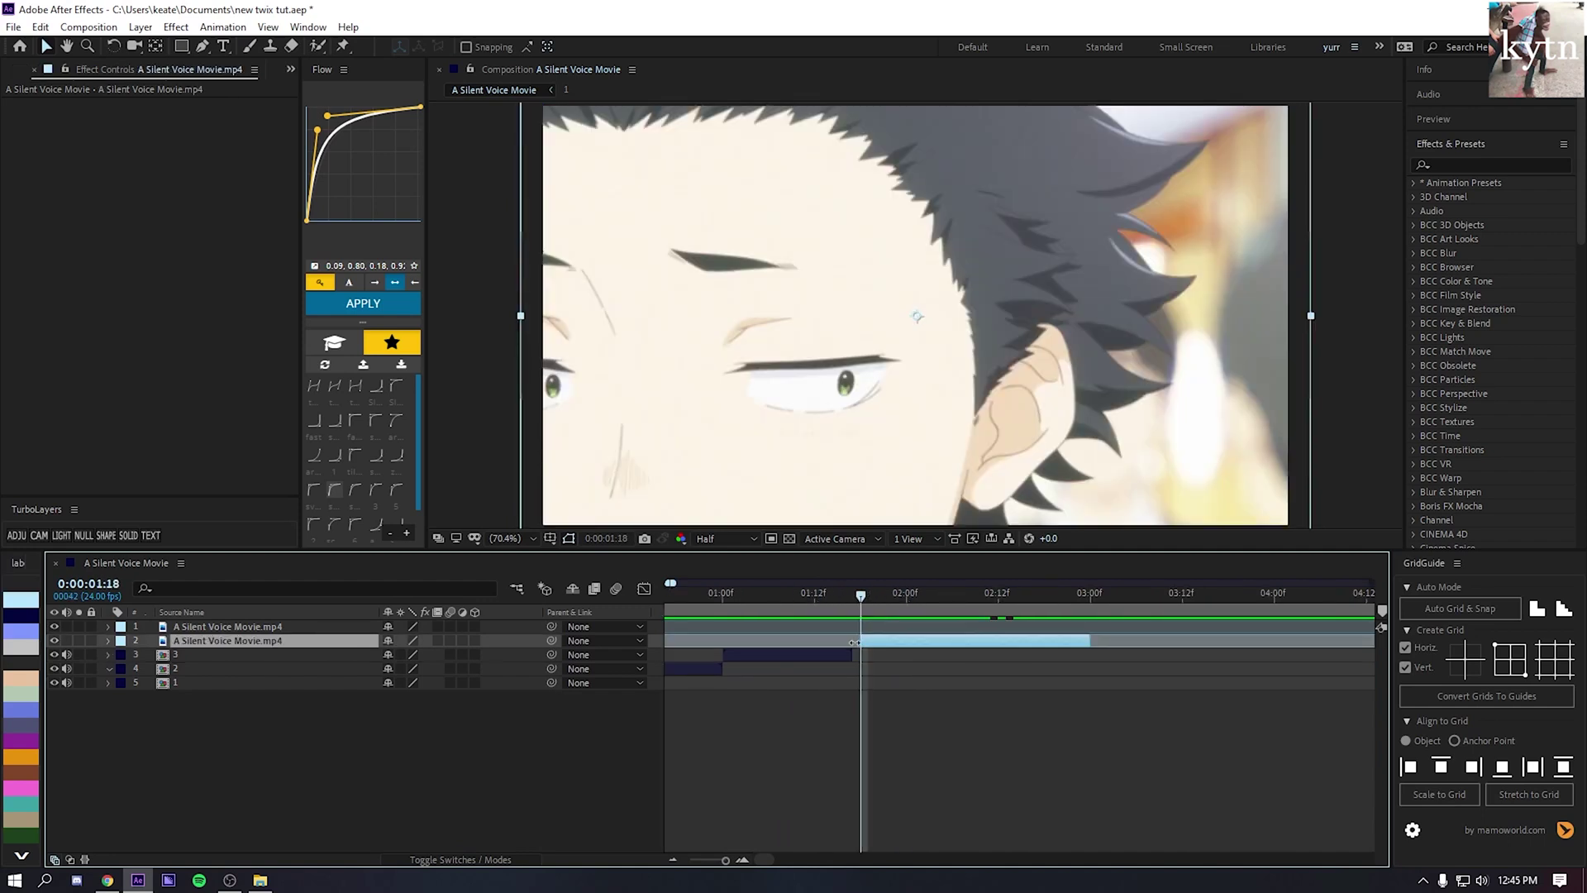
{"action": "key", "text": "Page_Down"}
{"action": "key", "text": "Page_Down"}
{"action": "key", "text": "ctrl+shift+d"}
{"action": "key", "text": "Page_Down"}
{"action": "key", "text": "Page_Down"}
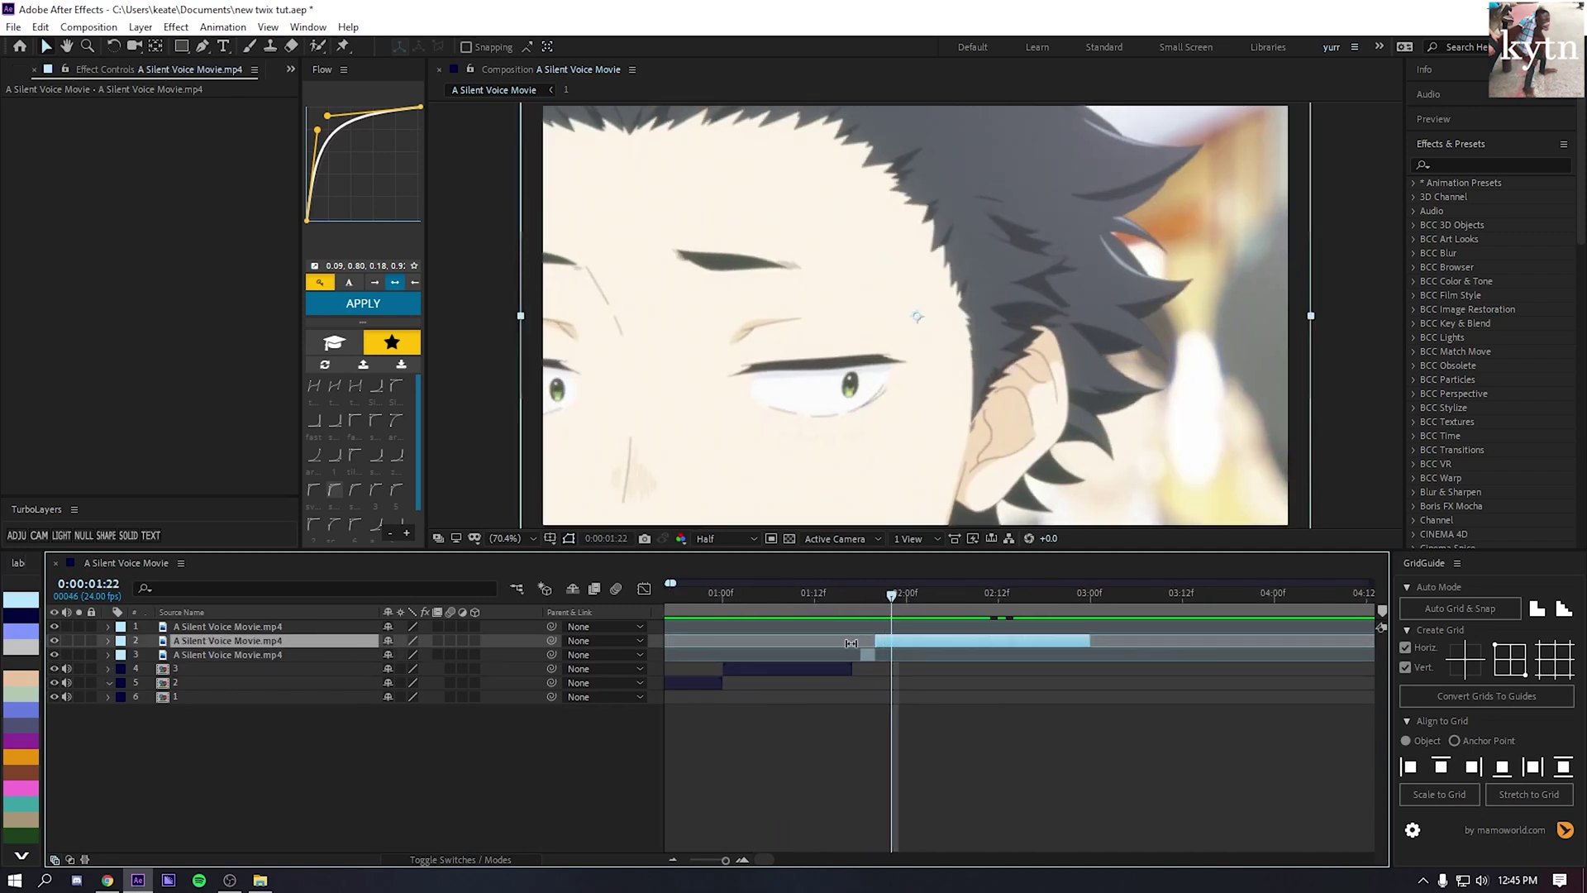
{"action": "key", "text": "ctrl+shift+d"}
{"action": "key", "text": "Page_Down"}
{"action": "key", "text": "Page_Down"}
{"action": "key", "text": "ctrl+shift+d"}
{"action": "key", "text": "Page_Down"}
{"action": "key", "text": "Page_Down"}
{"action": "key", "text": "ctrl+shift+d"}
{"action": "key", "text": "Page_Down"}
{"action": "key", "text": "Page_Down"}
{"action": "key", "text": "ctrl+shift+d"}
{"action": "key", "text": "Page_Down"}
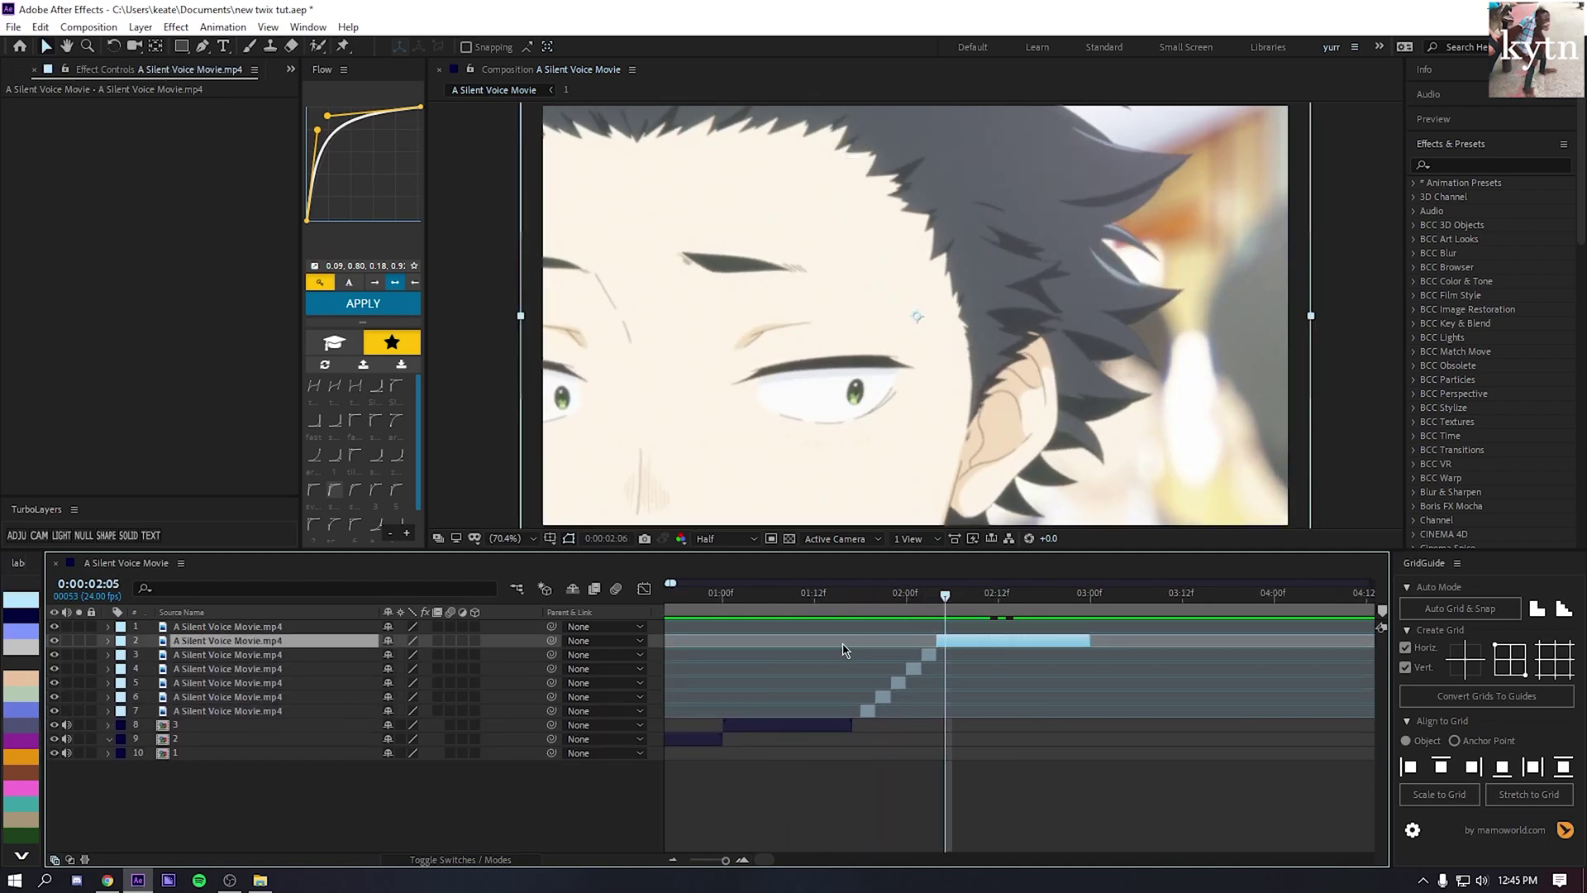
{"action": "key", "text": "Page_Down"}
{"action": "key", "text": "ctrl+shift+d"}
{"action": "key", "text": "Page_Down"}
{"action": "key", "text": "Page_Down"}
{"action": "key", "text": "ctrl+shift+d"}
{"action": "key", "text": "Page_Down"}
{"action": "key", "text": "Page_Down"}
{"action": "key", "text": "ctrl+shift+d"}
{"action": "key", "text": "Page_Down"}
{"action": "key", "text": "Page_Down"}
{"action": "key", "text": "ctrl+shift+d"}
{"action": "key", "text": "Page_Down"}
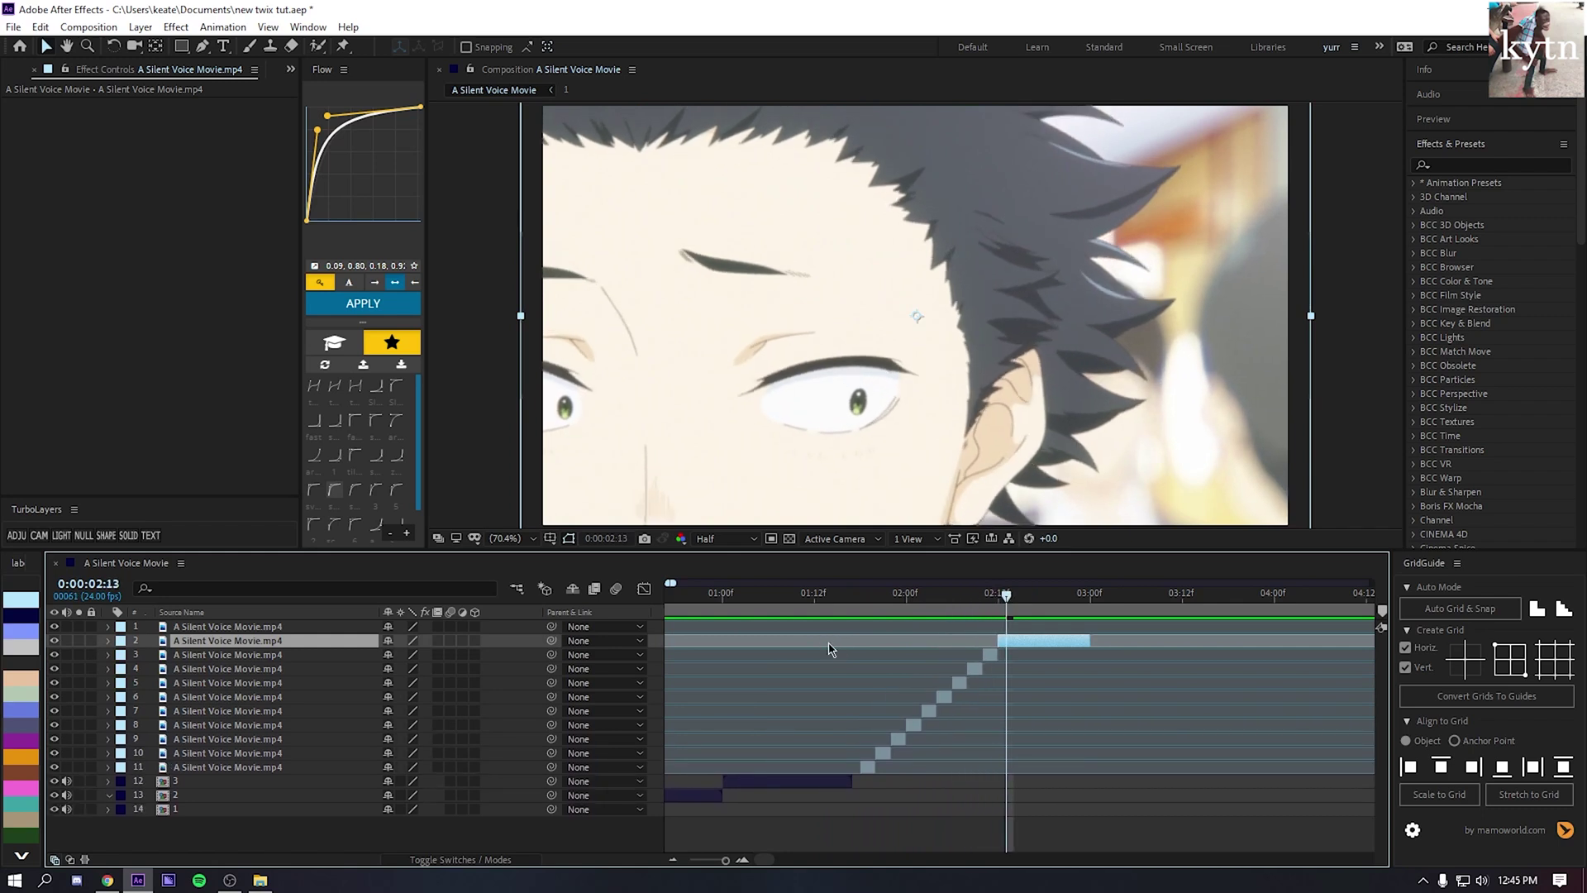
{"action": "key", "text": "Page_Down"}
{"action": "key", "text": "ctrl+shift+d"}
{"action": "key", "text": "Page_Down"}
{"action": "key", "text": "Page_Down"}
{"action": "key", "text": "ctrl+shift+d"}
{"action": "key", "text": "Page_Down"}
{"action": "key", "text": "Page_Down"}
{"action": "key", "text": "ctrl+shift+d"}
{"action": "key", "text": "Page_Down"}
{"action": "key", "text": "Page_Down"}
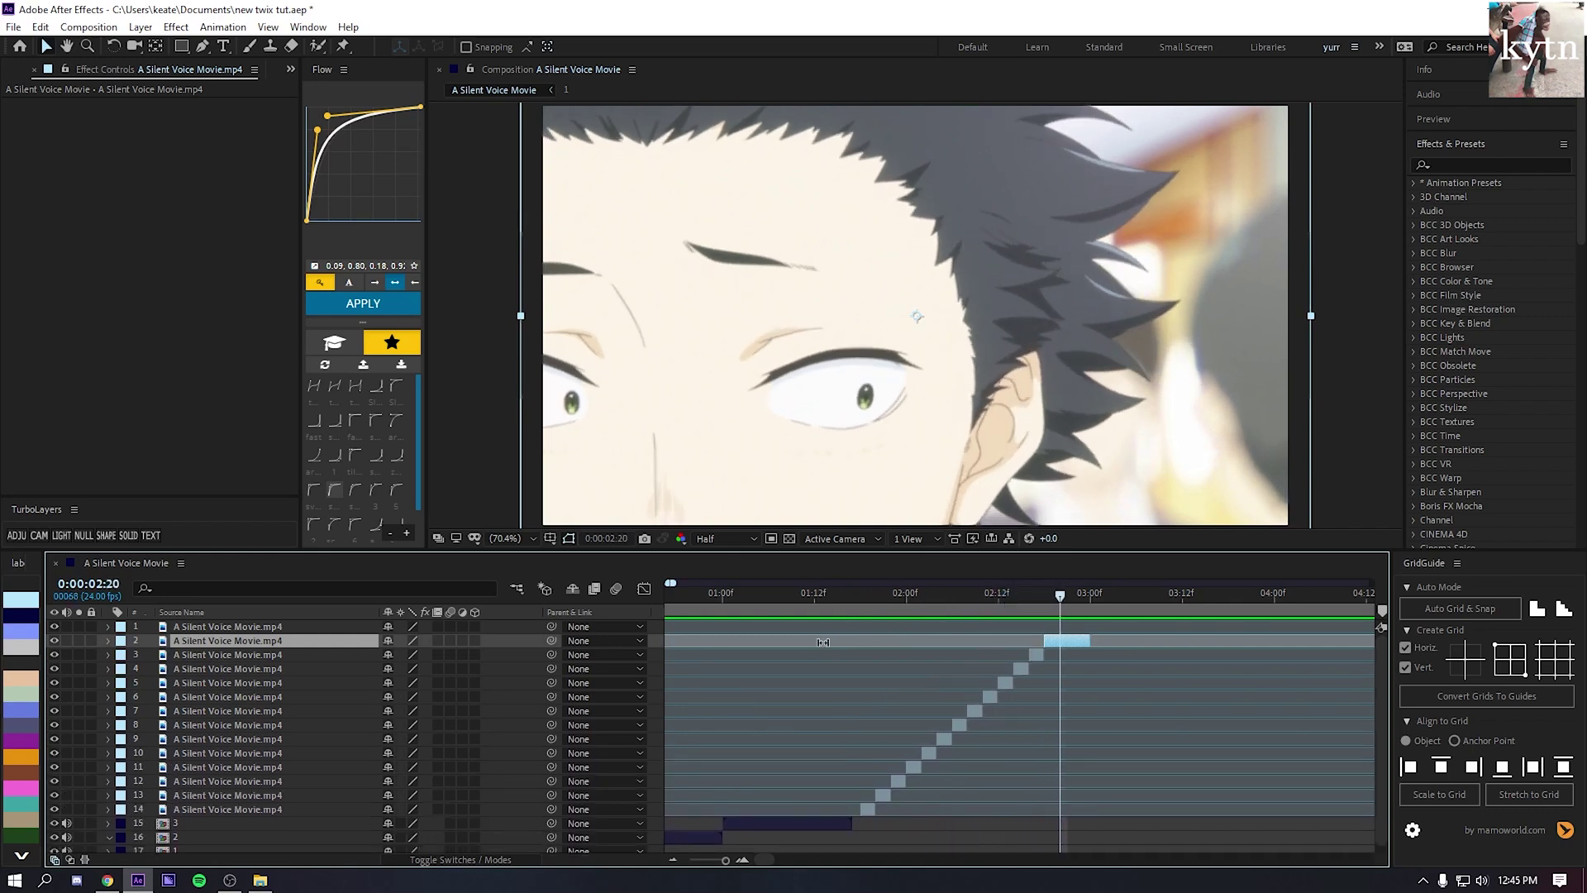
{"action": "key", "text": "ctrl+shift+d"}
{"action": "key", "text": "Page_Down"}
{"action": "key", "text": "Page_Down"}
{"action": "key", "text": "ctrl+shift+d"}
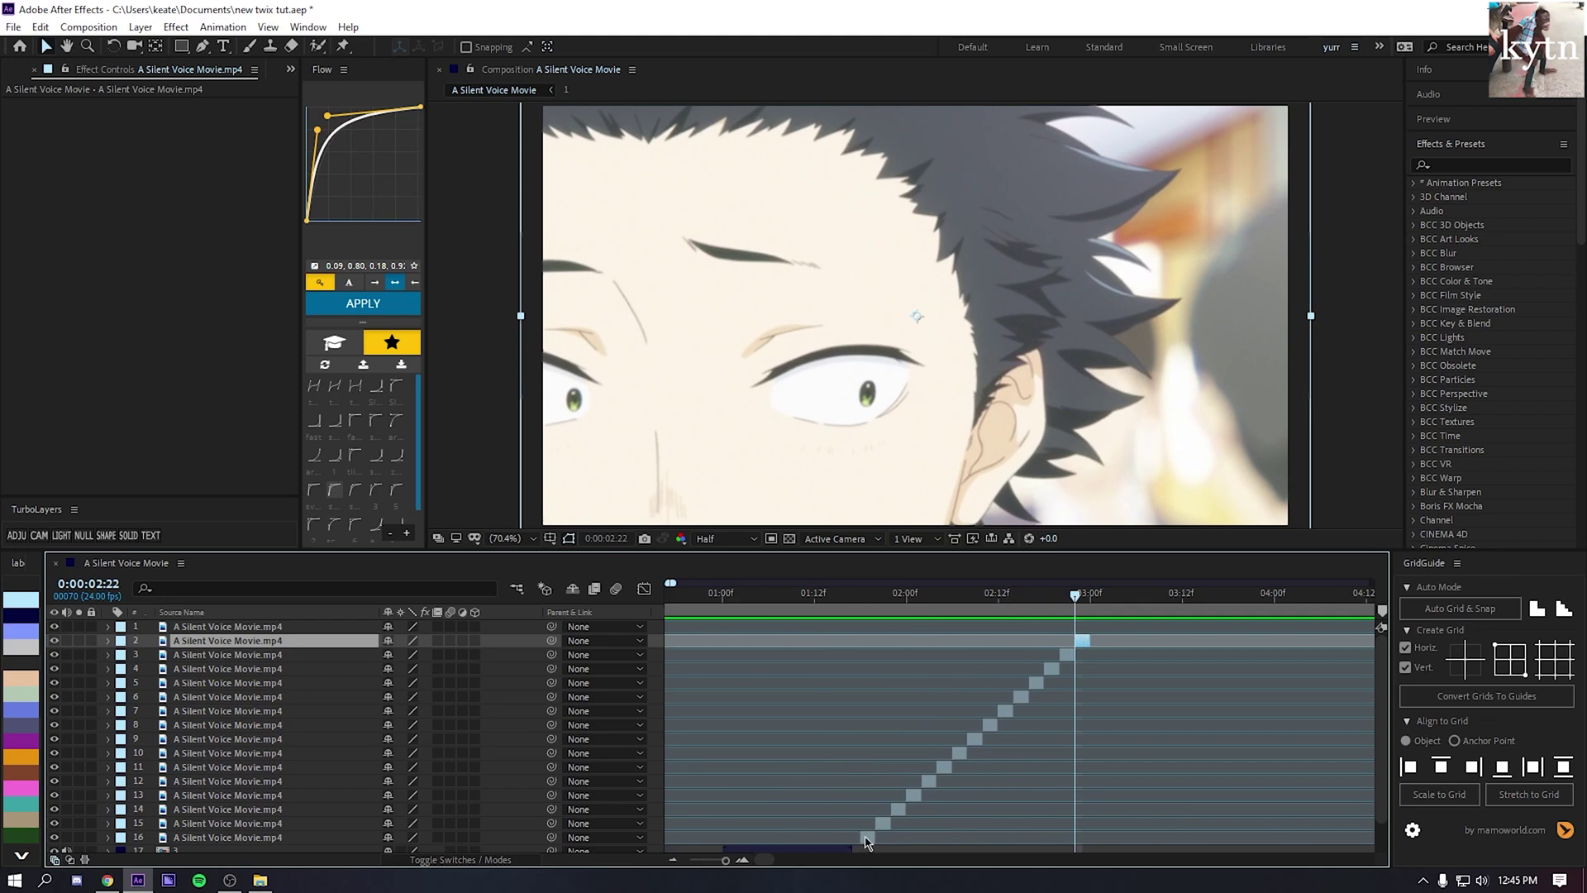
- Select all the two-frame pieces after pre-comp 3 and trim the end of each to leave one frame
{"action": "left_click_drag", "start_coordinate": [772, 622], "coordinate": [900, 715]}
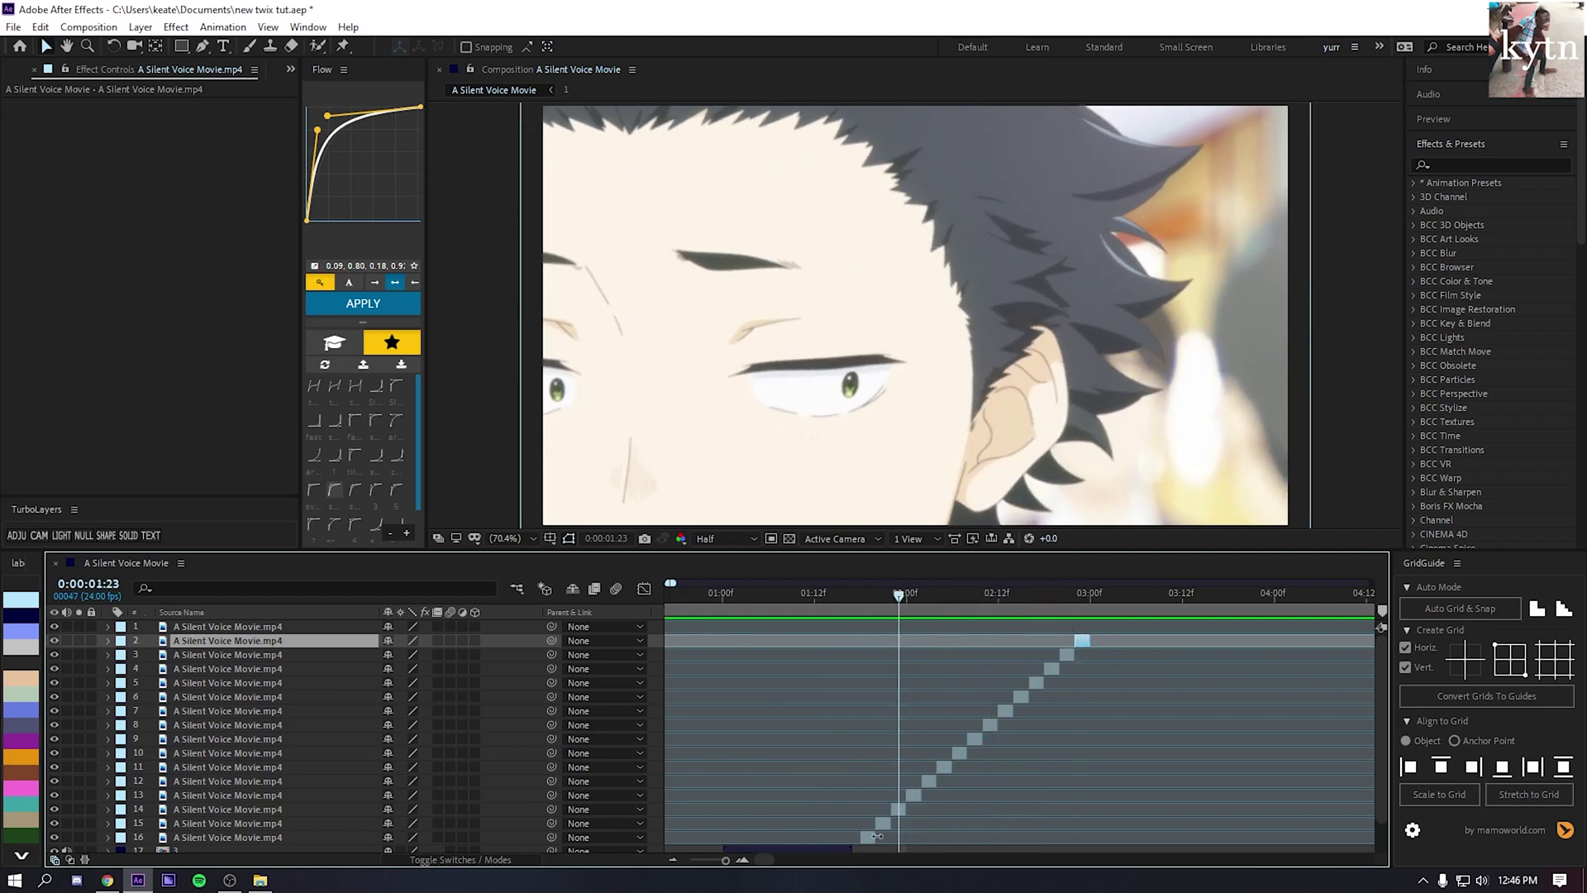
{"action": "left_click", "coordinate": [870, 838]}
{"action": "left_click", "coordinate": [1082, 642], "text": "shift"}
{"action": "key", "text": "alt+]"}
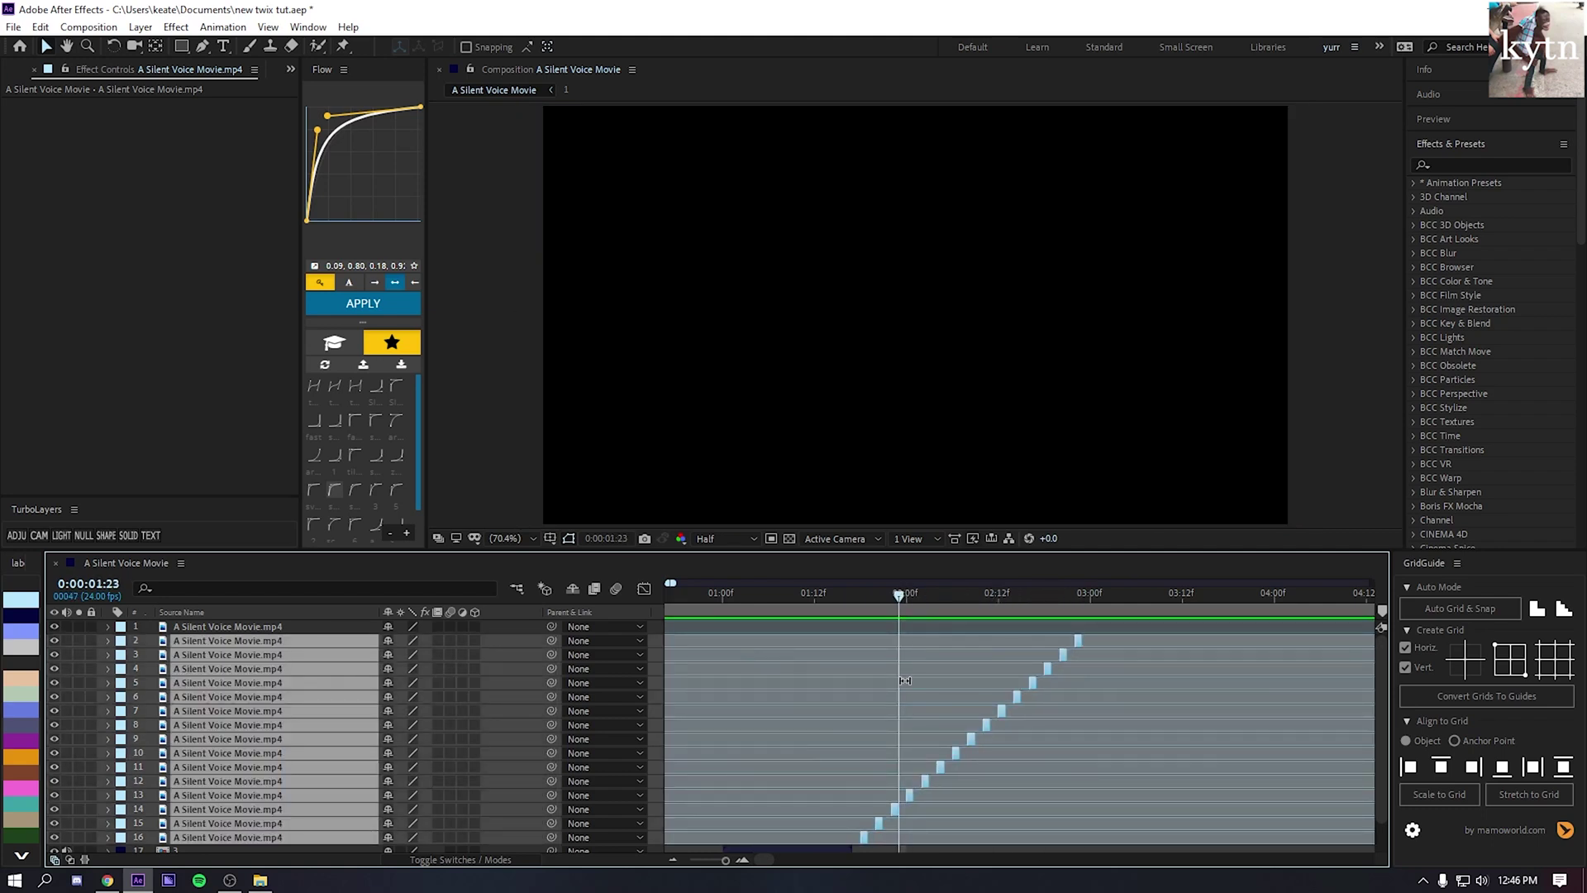
- Reselect the one-frame pieces from the latest to the earliest and sequence them end to end without overlap
{"action": "scroll", "coordinate": [905, 683], "scroll_direction": "down", "scroll_amount": 1}
{"action": "left_click", "coordinate": [943, 843]}
{"action": "scroll", "coordinate": [951, 827], "scroll_direction": "up", "scroll_amount": 1}
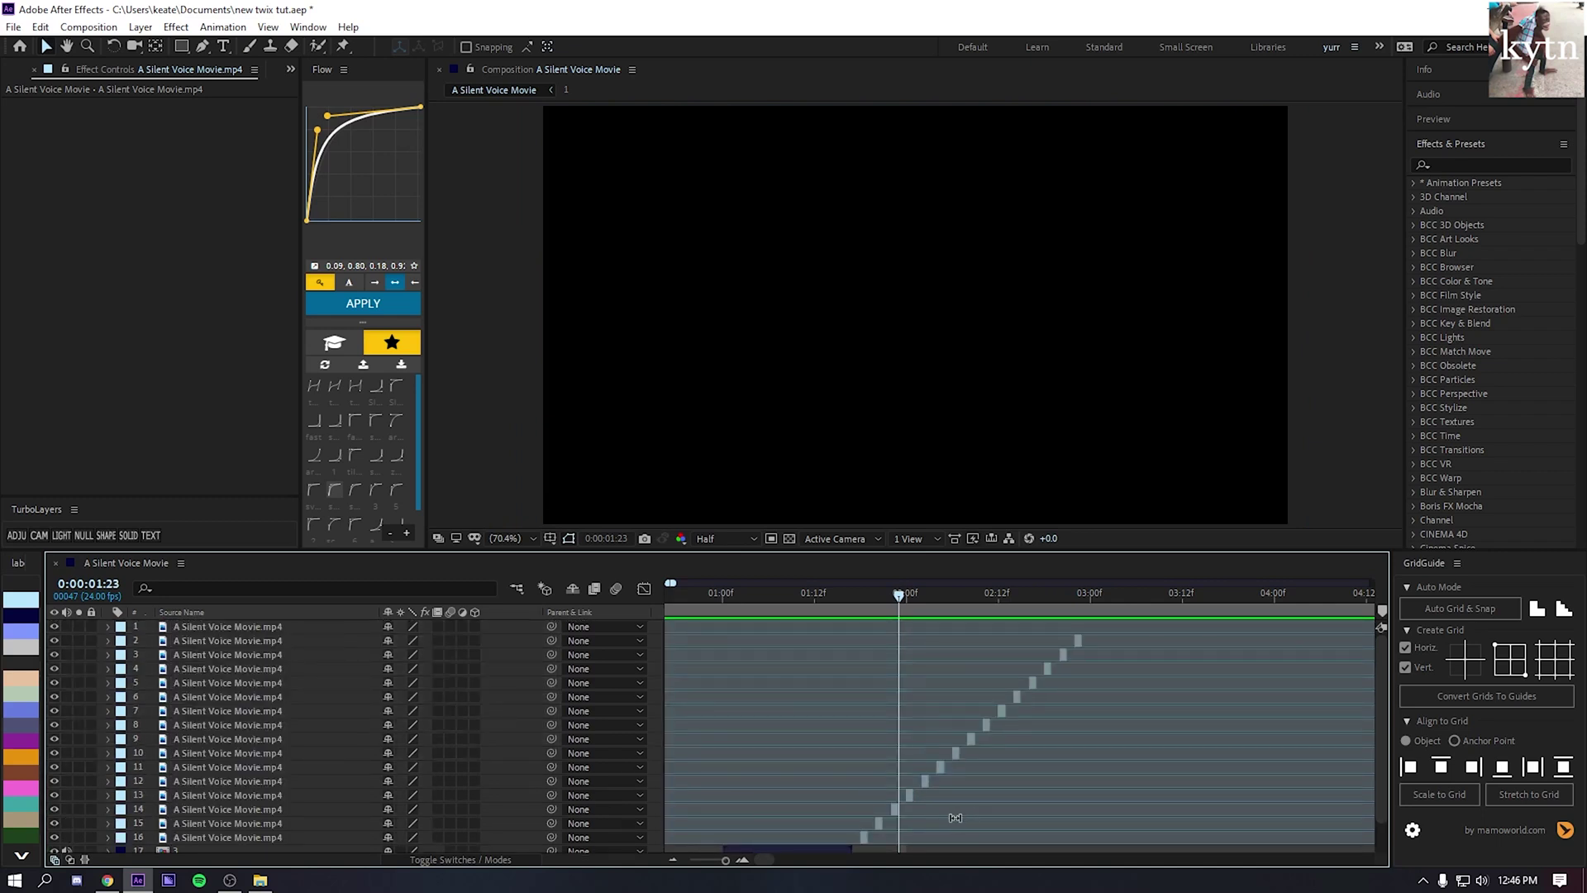
{"action": "left_click", "coordinate": [1077, 641]}
{"action": "scroll", "coordinate": [871, 728], "scroll_direction": "down", "scroll_amount": 1}
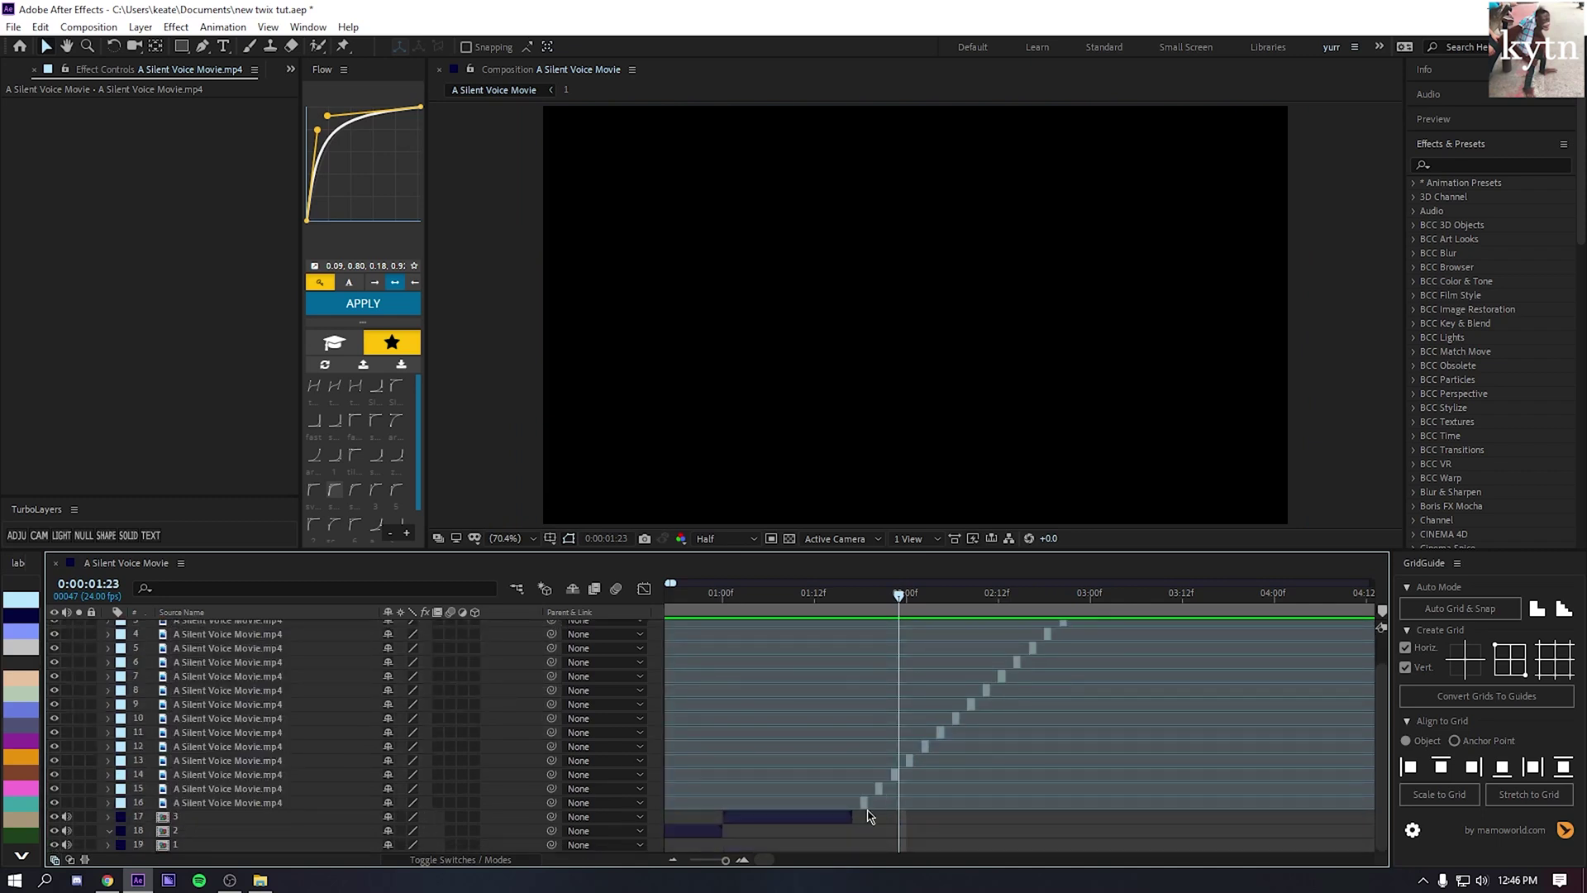
{"action": "left_click", "coordinate": [865, 803], "text": "shift"}
{"action": "key", "text": "alt+s"}
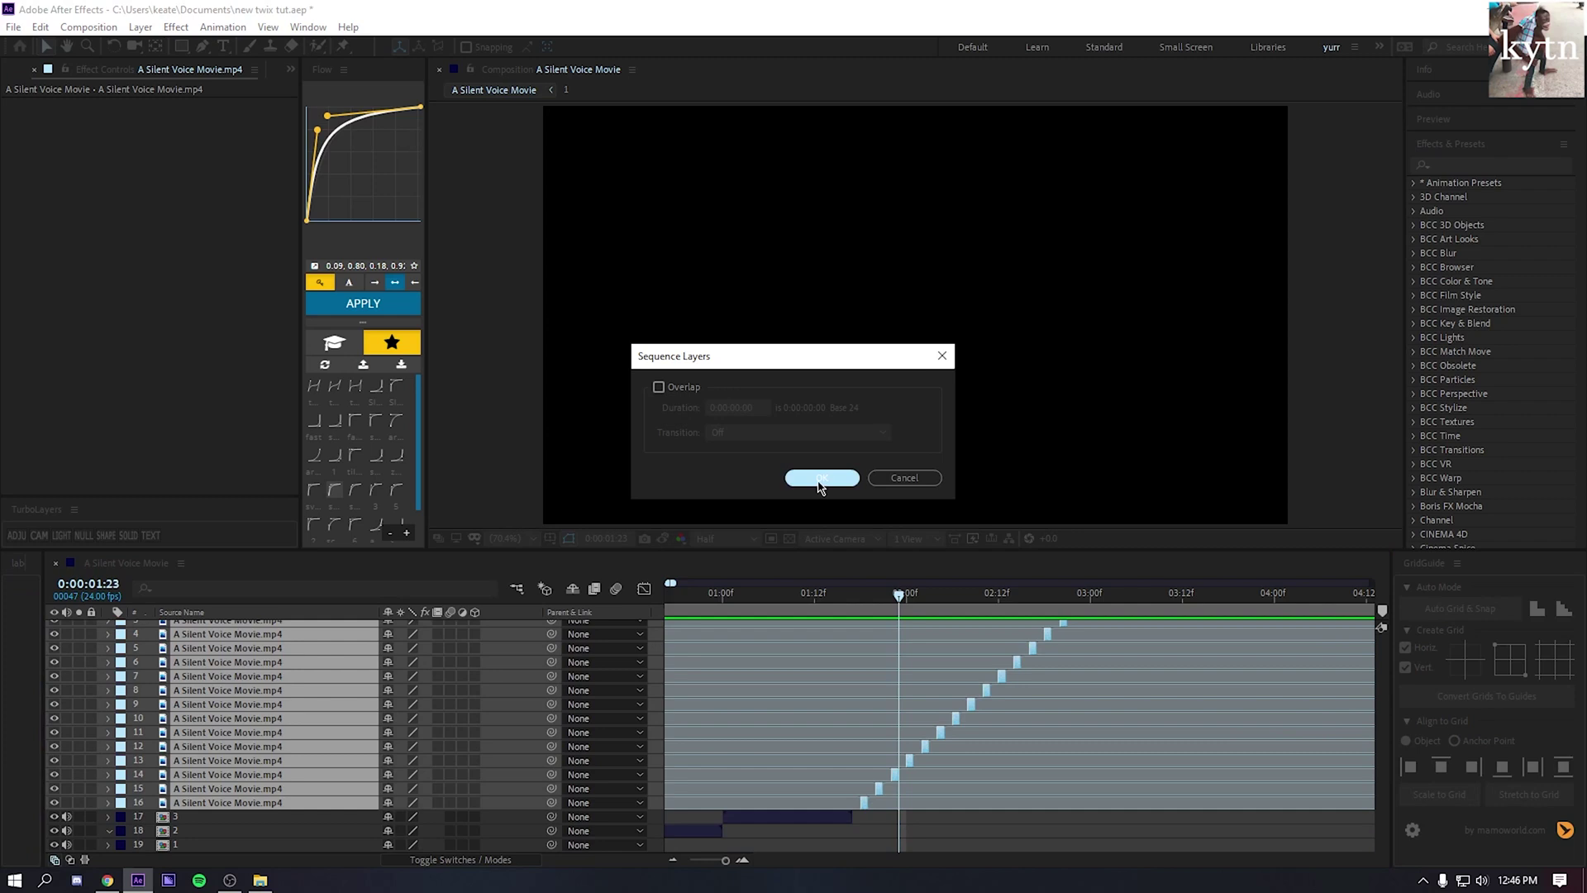
{"action": "left_click", "coordinate": [821, 478]}
{"action": "scroll", "coordinate": [907, 671], "scroll_direction": "up", "scroll_amount": 2}
- Pre-compose the sequenced pieces into a composition named 4 with all attributes moved, and place it directly after pre-comp 3
{"action": "right_click", "coordinate": [1076, 642]}
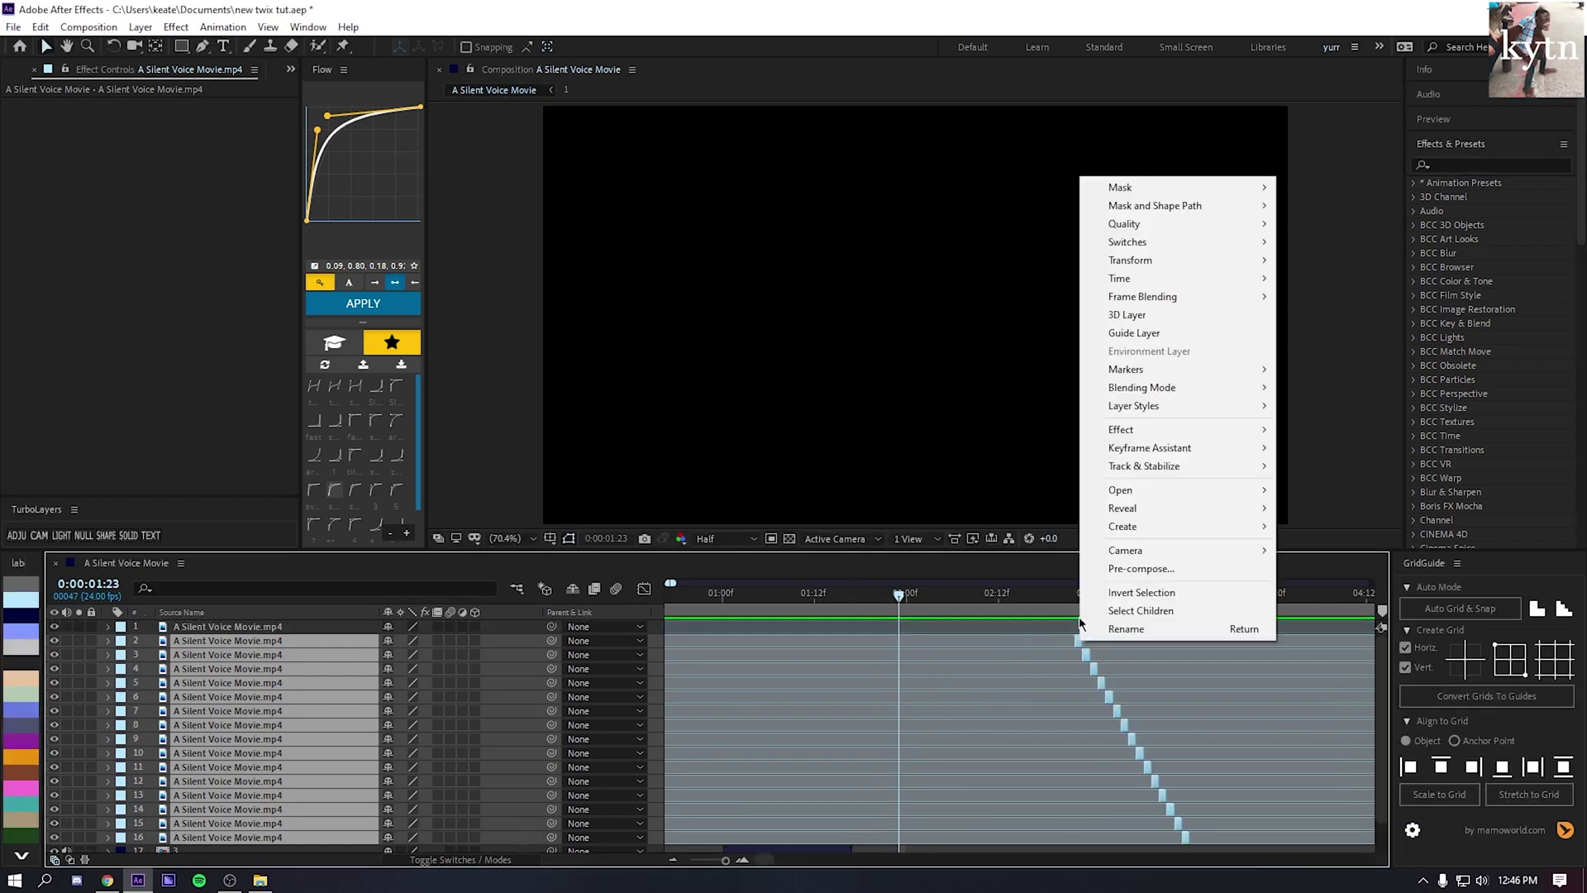
{"action": "left_click", "coordinate": [1141, 568]}
{"action": "type", "text": "4"}
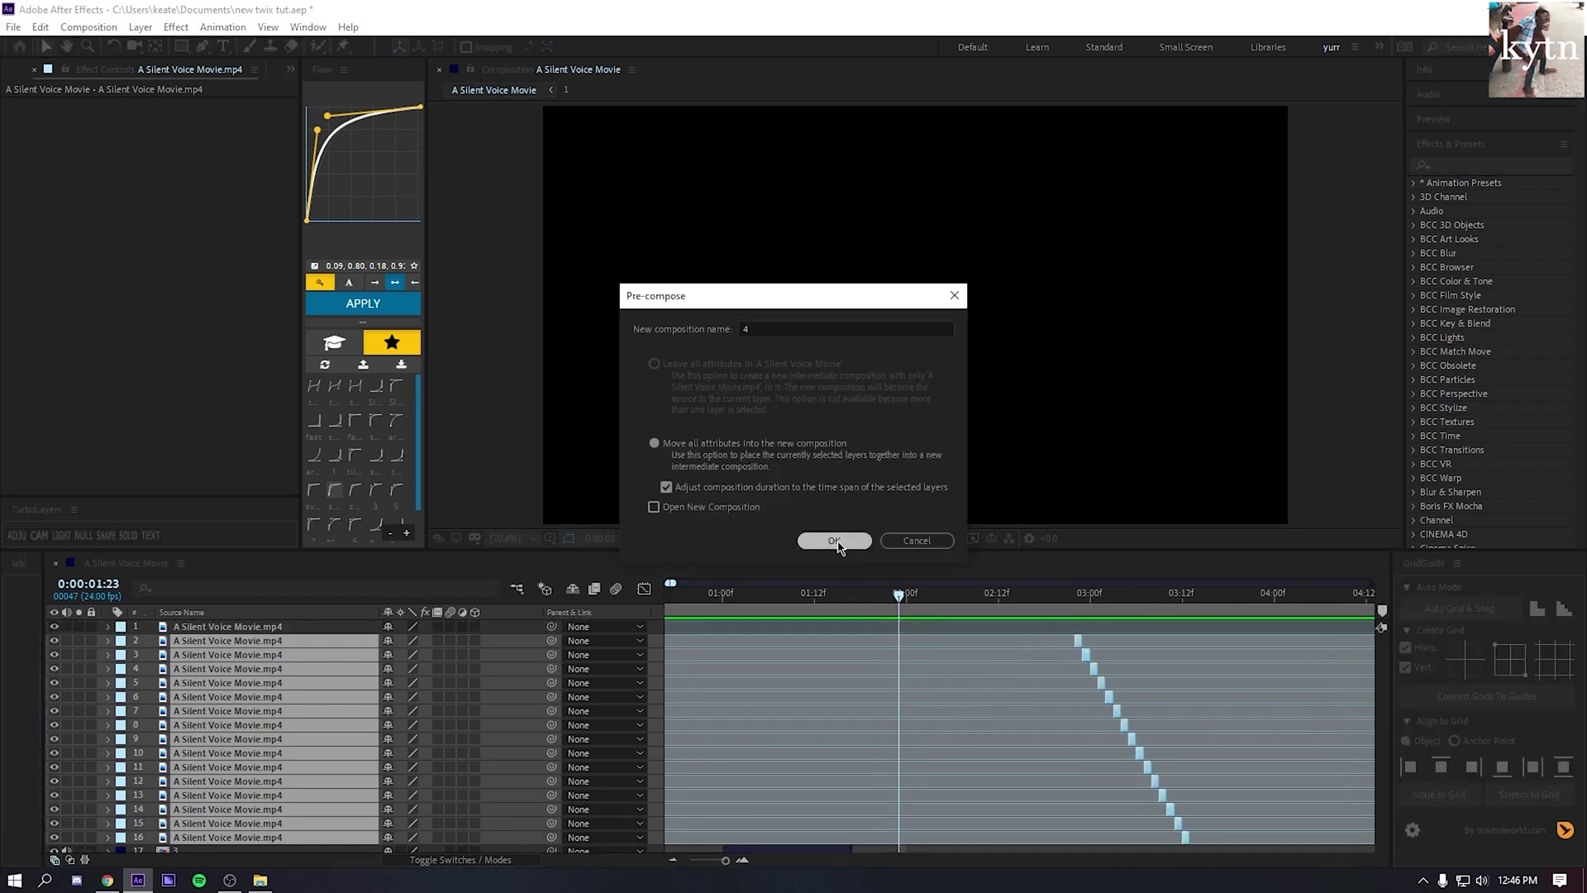
{"action": "left_click", "coordinate": [836, 538]}
{"action": "key", "text": "["}
{"action": "left_click_drag", "start_coordinate": [961, 641], "coordinate": [911, 639]}
{"action": "left_click_drag", "start_coordinate": [774, 599], "coordinate": [953, 632]}
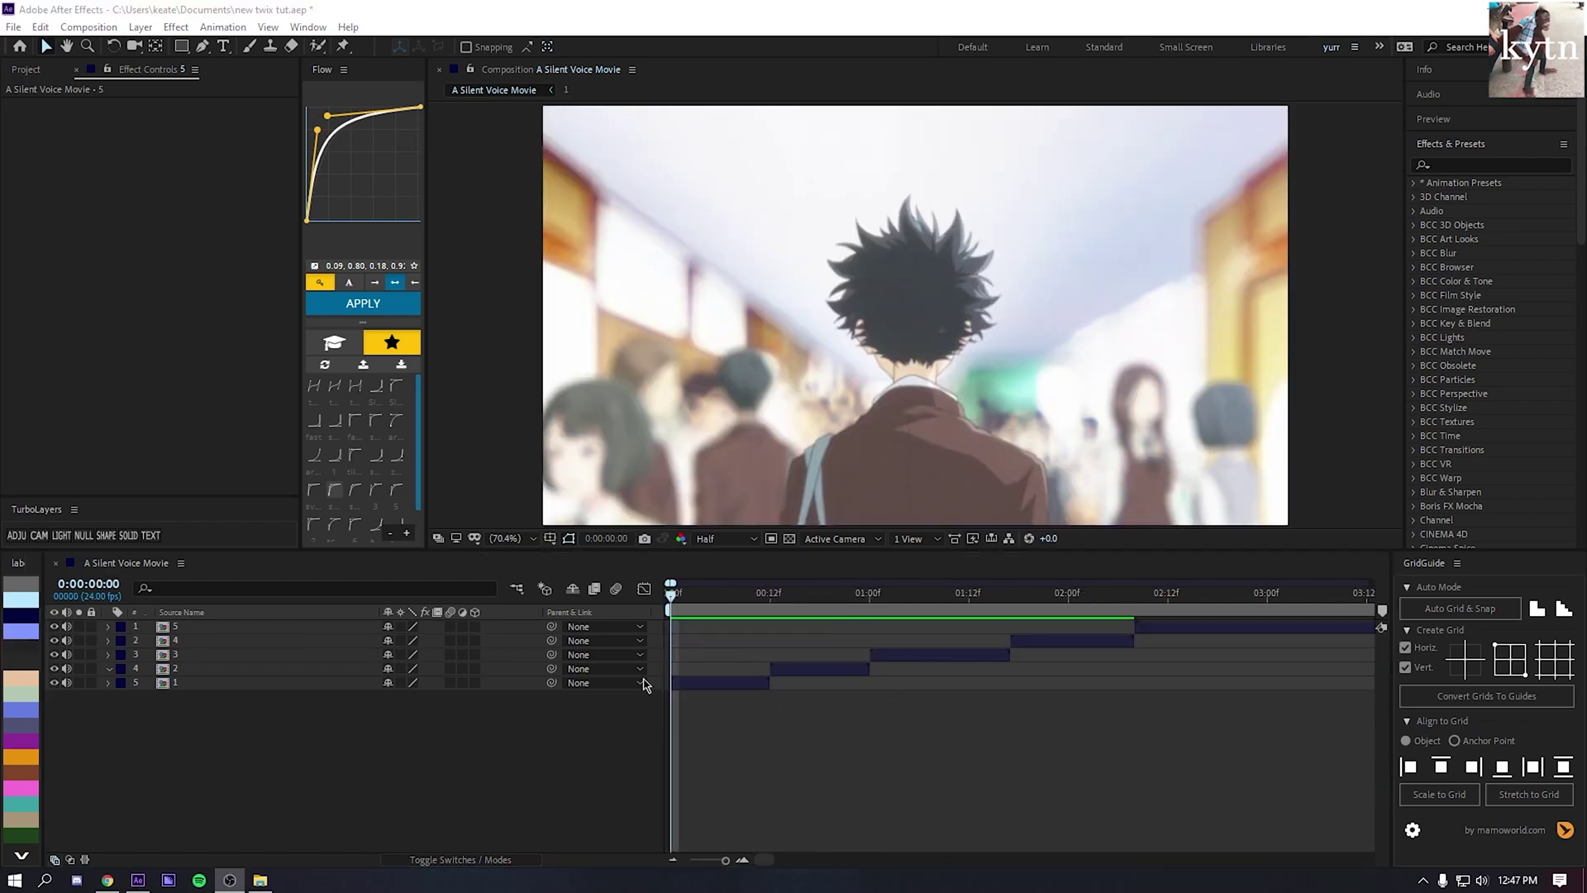
- Apply the Twixtor Pro and RSMB effects to pre-comp layer 1
{"action": "left_click", "coordinate": [785, 754]}
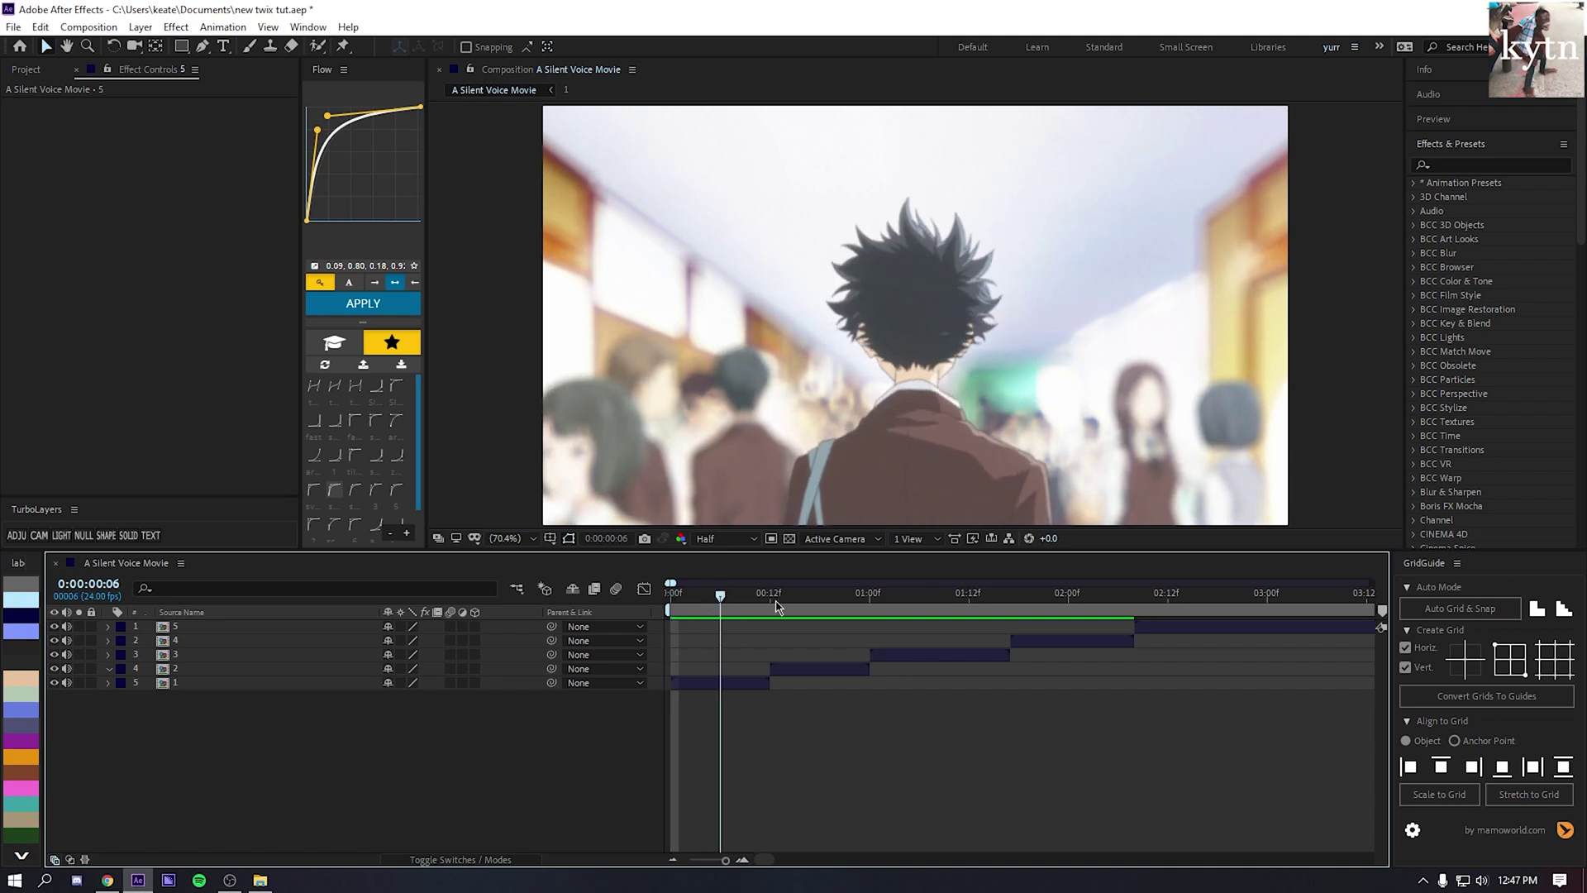
{"action": "left_click", "coordinate": [711, 683]}
{"action": "key", "text": "ctrl+space"}
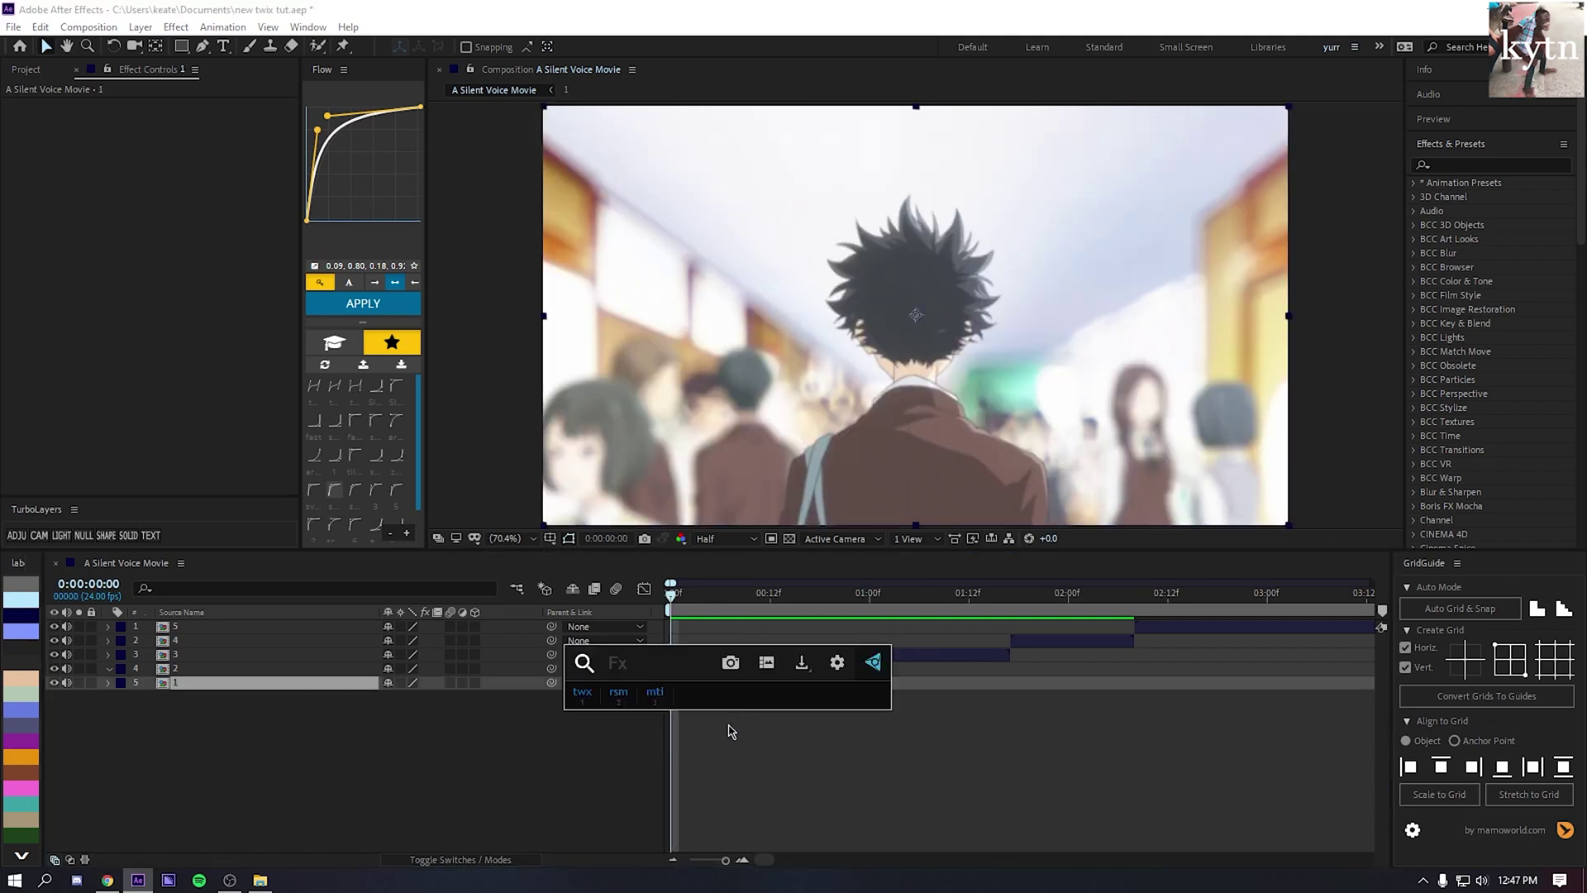
{"action": "left_click", "coordinate": [581, 693]}
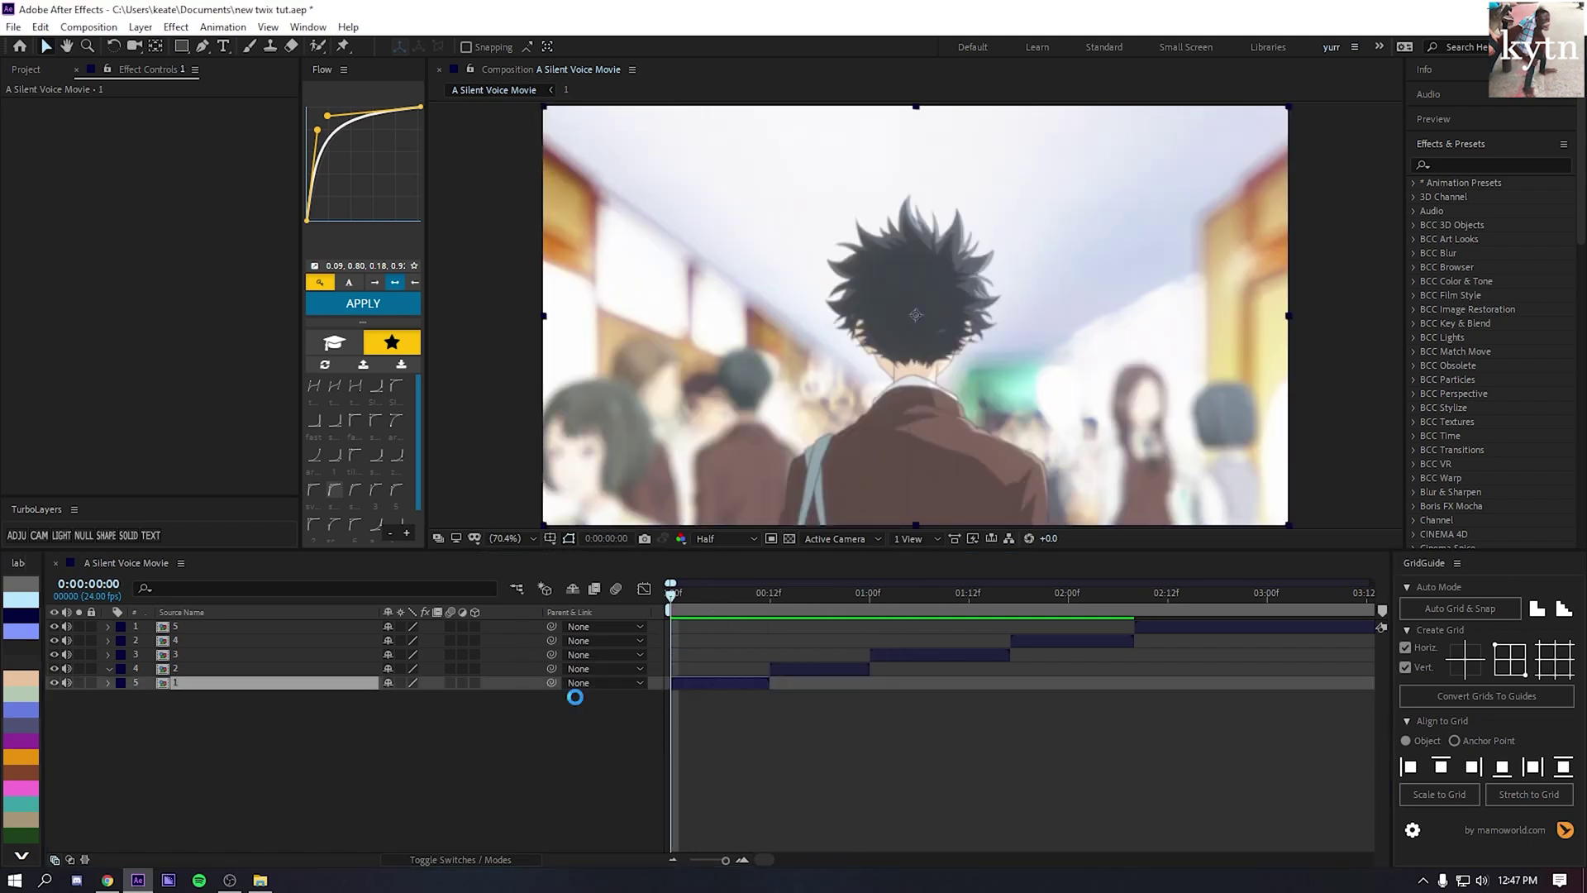
{"action": "key", "text": "ctrl+space"}
{"action": "left_click", "coordinate": [484, 690]}
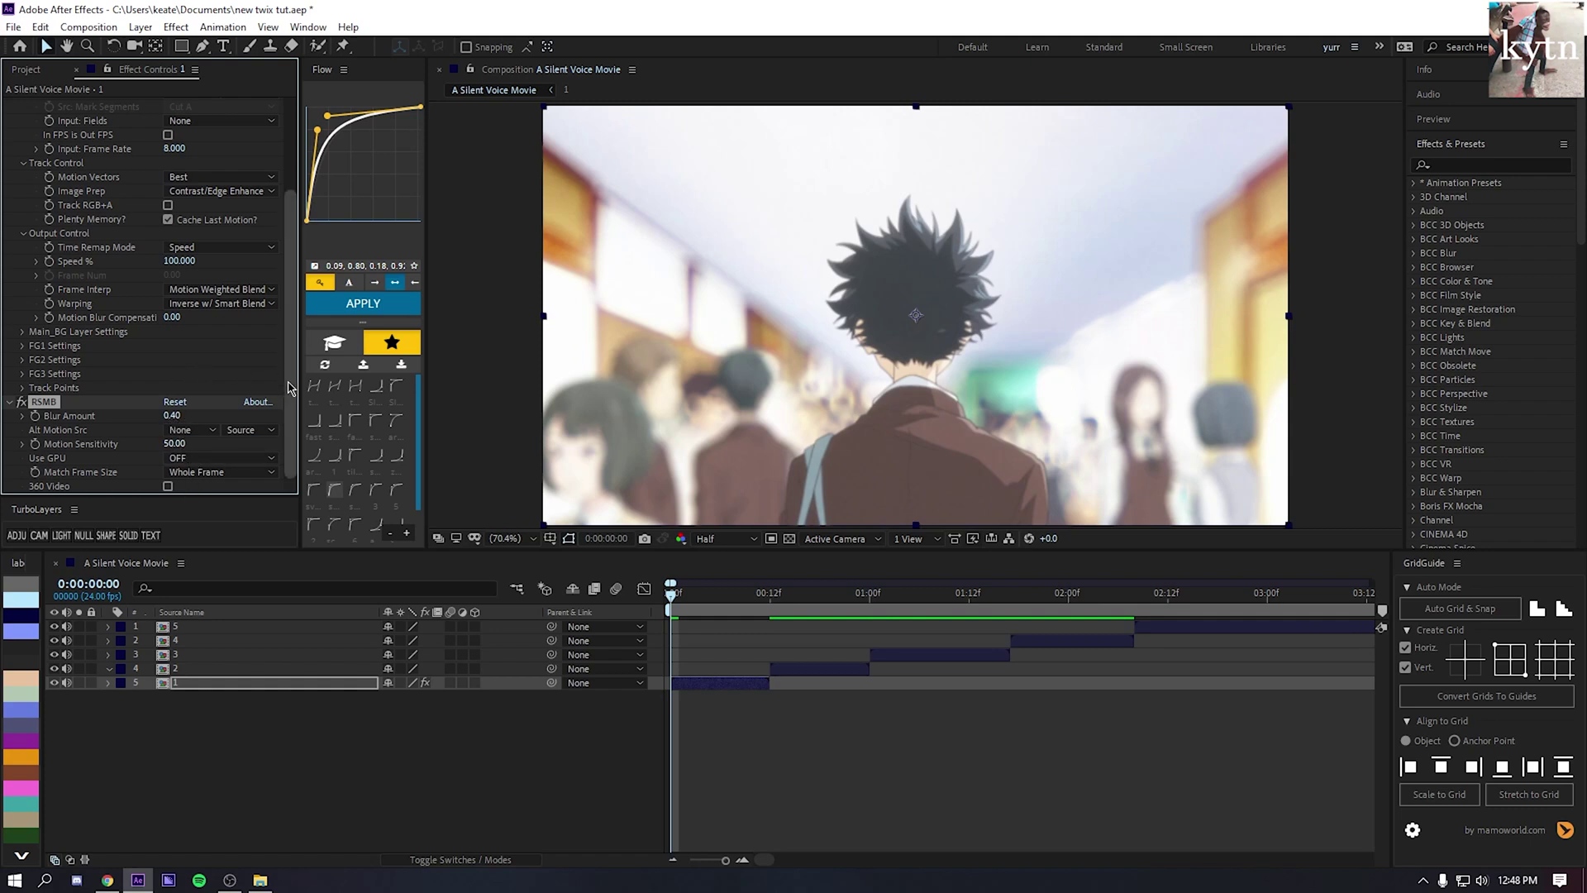
{"action": "scroll", "coordinate": [46, 397], "scroll_direction": "up", "scroll_amount": 5}
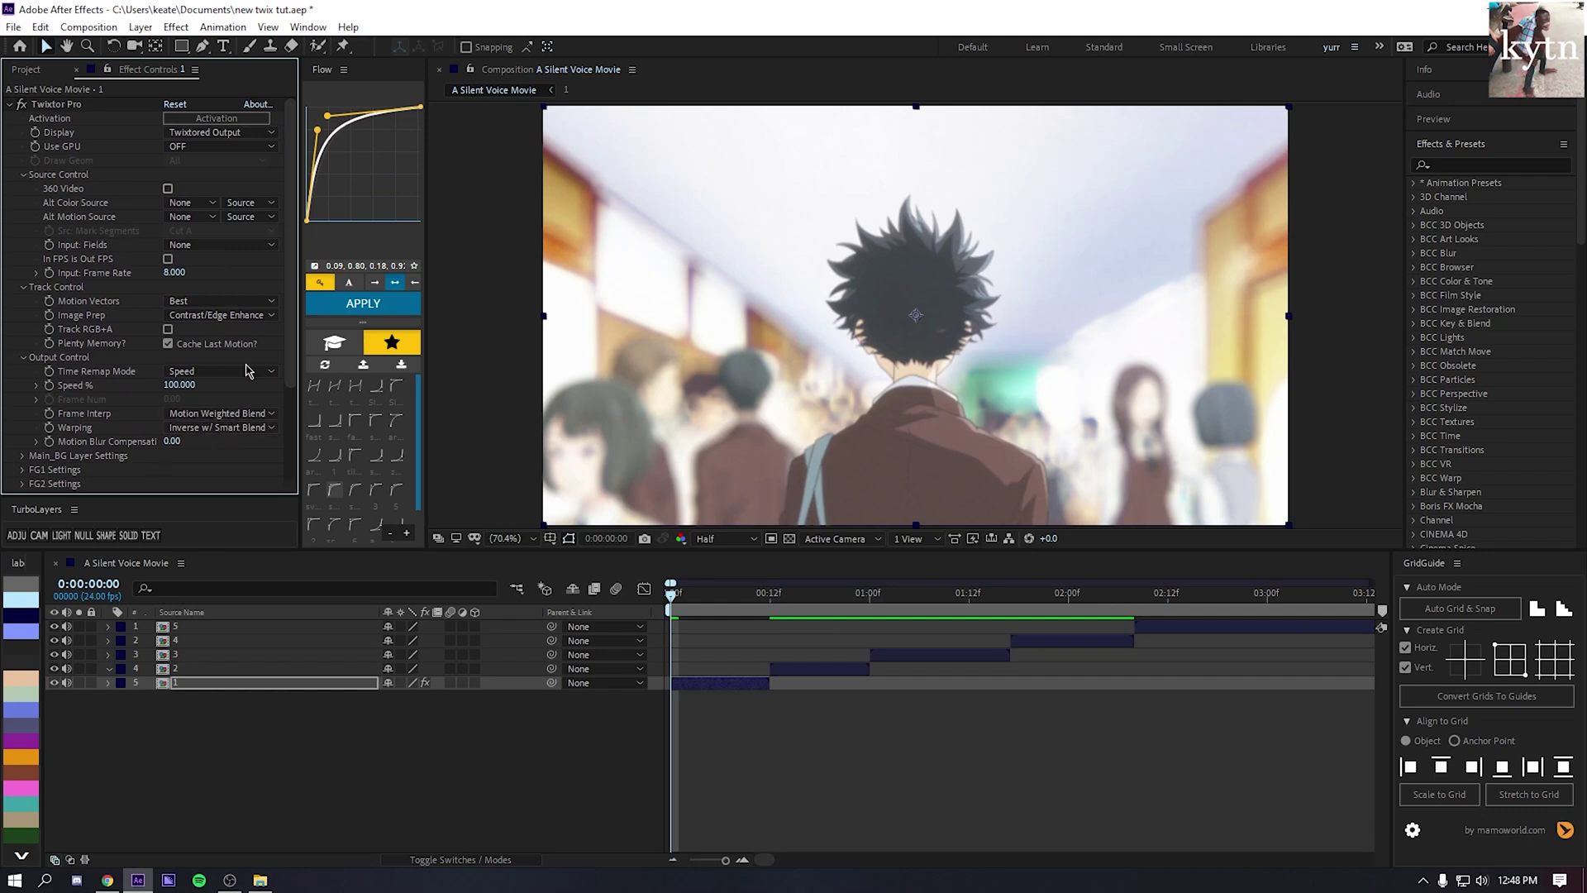
- Shift pre-comps 2 through 5 together later in the timeline so that pre-comp 2 starts at about 0:00:01:04
{"action": "left_click", "coordinate": [201, 428]}
{"action": "left_click", "coordinate": [131, 434]}
{"action": "left_click", "coordinate": [833, 672]}
{"action": "left_click", "coordinate": [1148, 627], "text": "shift"}
{"action": "left_click_drag", "start_coordinate": [796, 669], "coordinate": [929, 672]}
{"action": "left_click", "coordinate": [830, 713]}
- In pre-comp 1's Twixtor Pro, enable In FPS Is Out FPS and set the time remap mode to Frame Number
{"action": "left_click", "coordinate": [743, 684]}
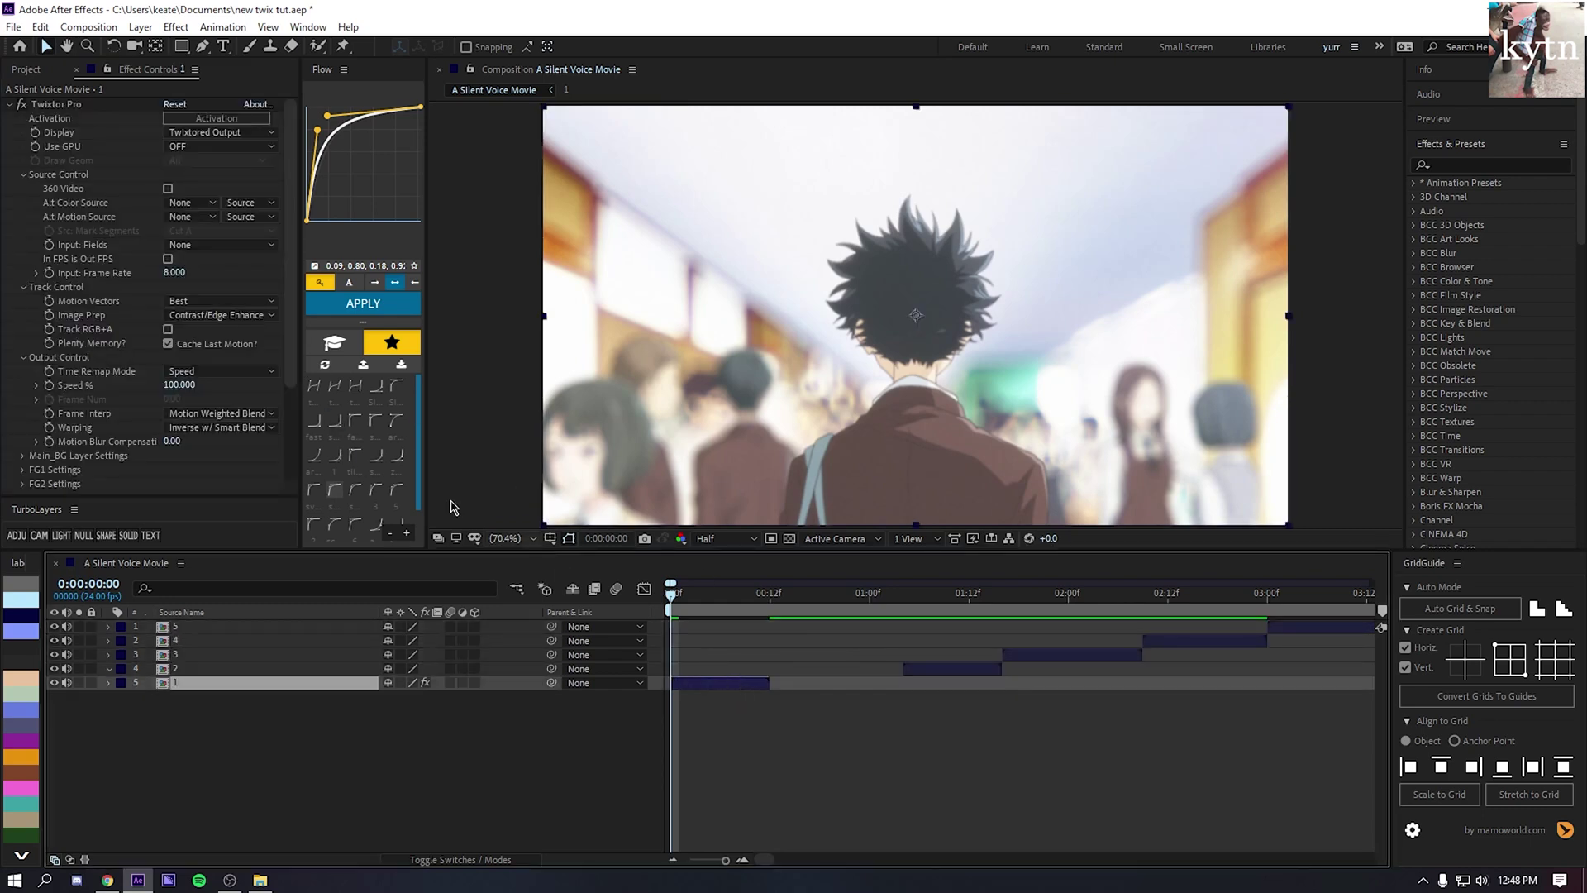
{"action": "left_click", "coordinate": [167, 259]}
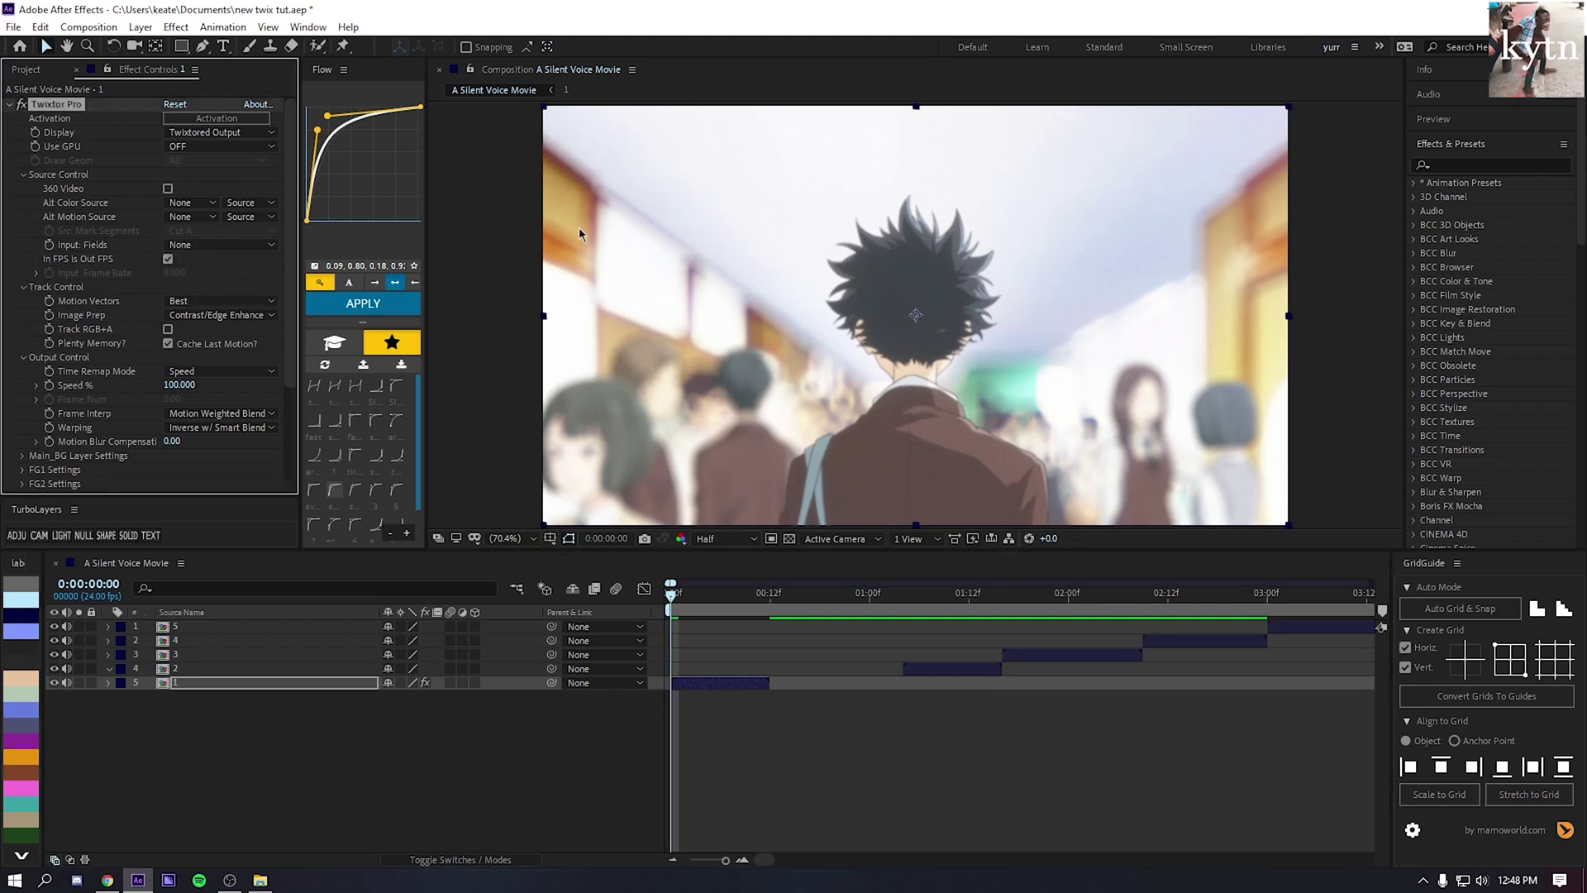
{"action": "left_click", "coordinate": [178, 374]}
{"action": "left_click", "coordinate": [207, 407]}
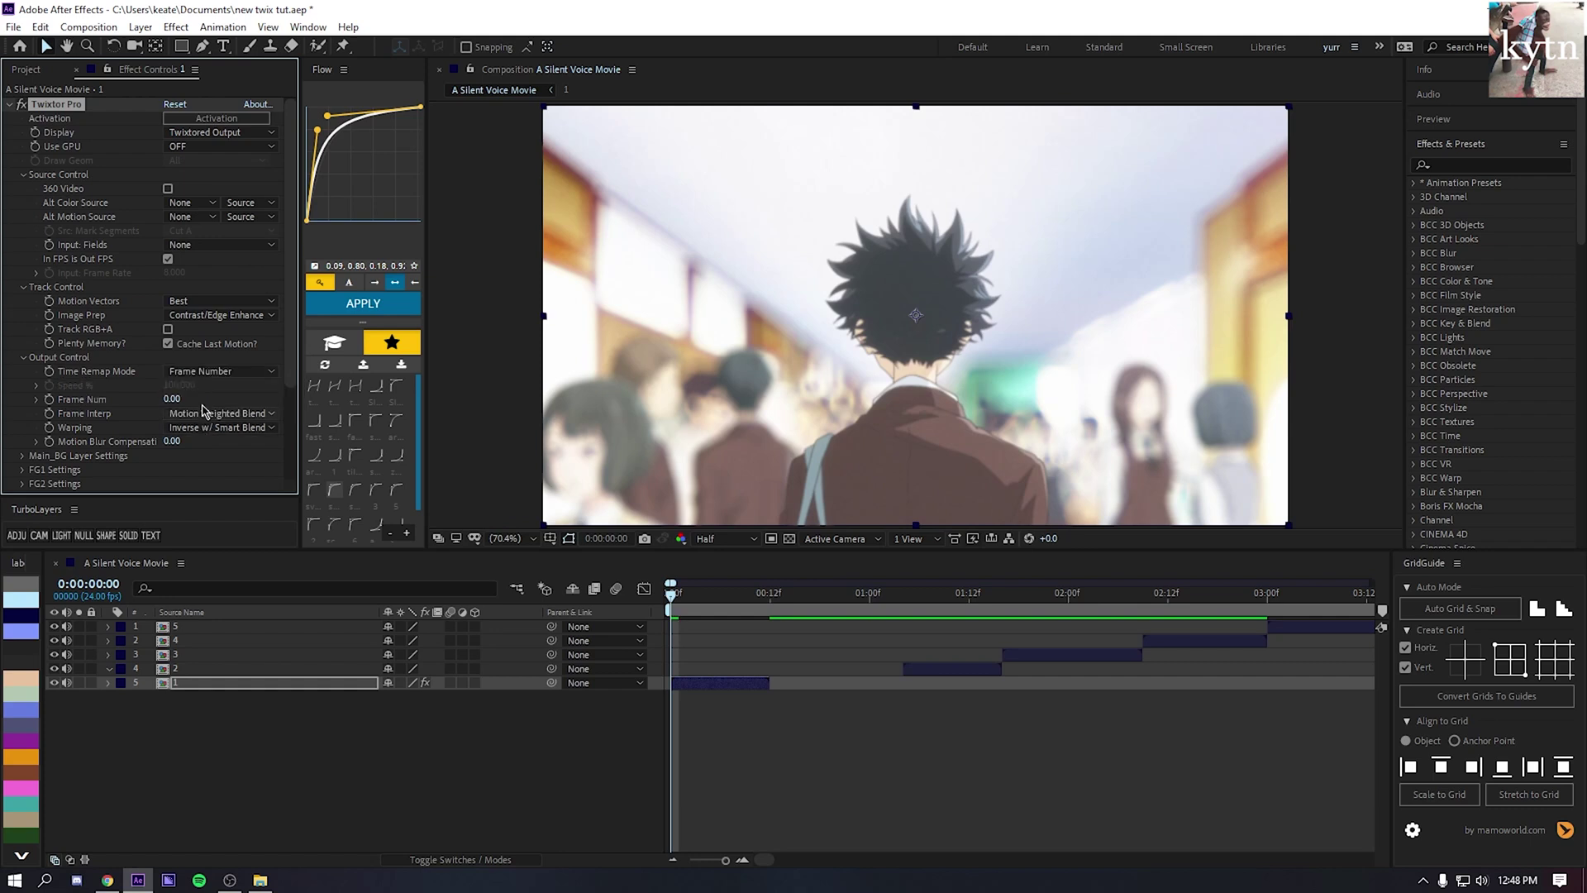
- Keyframe Twixtor's Frame Num at 0 on the first frame and 11 at 0:00:00:01
{"action": "left_click", "coordinate": [49, 399]}
{"action": "key", "text": "Page_Down"}
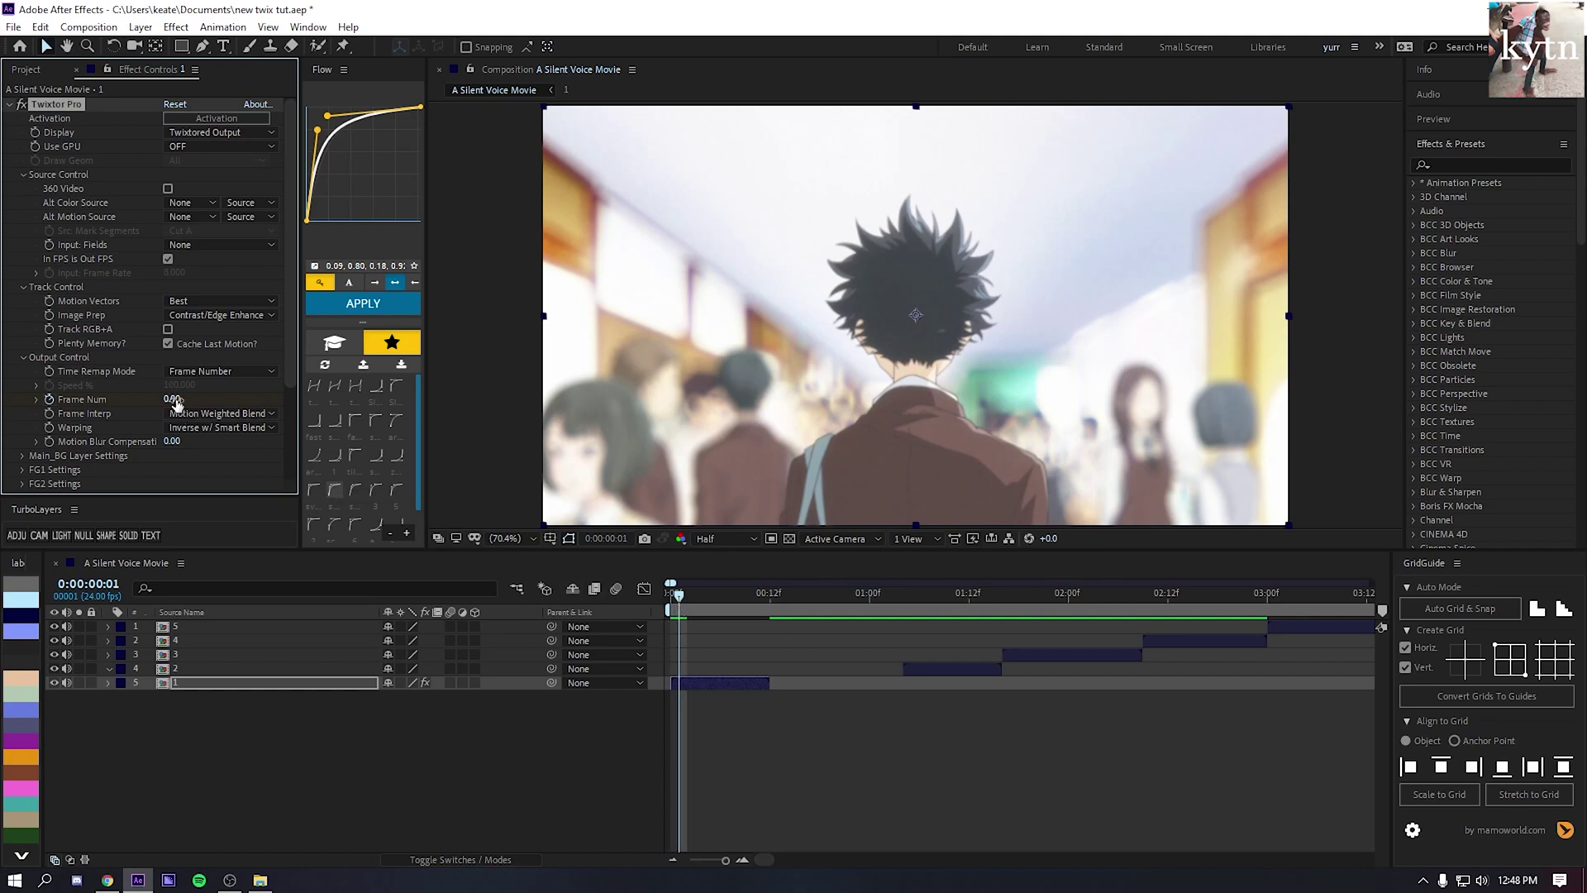
{"action": "left_click_drag", "start_coordinate": [178, 399], "coordinate": [187, 400]}
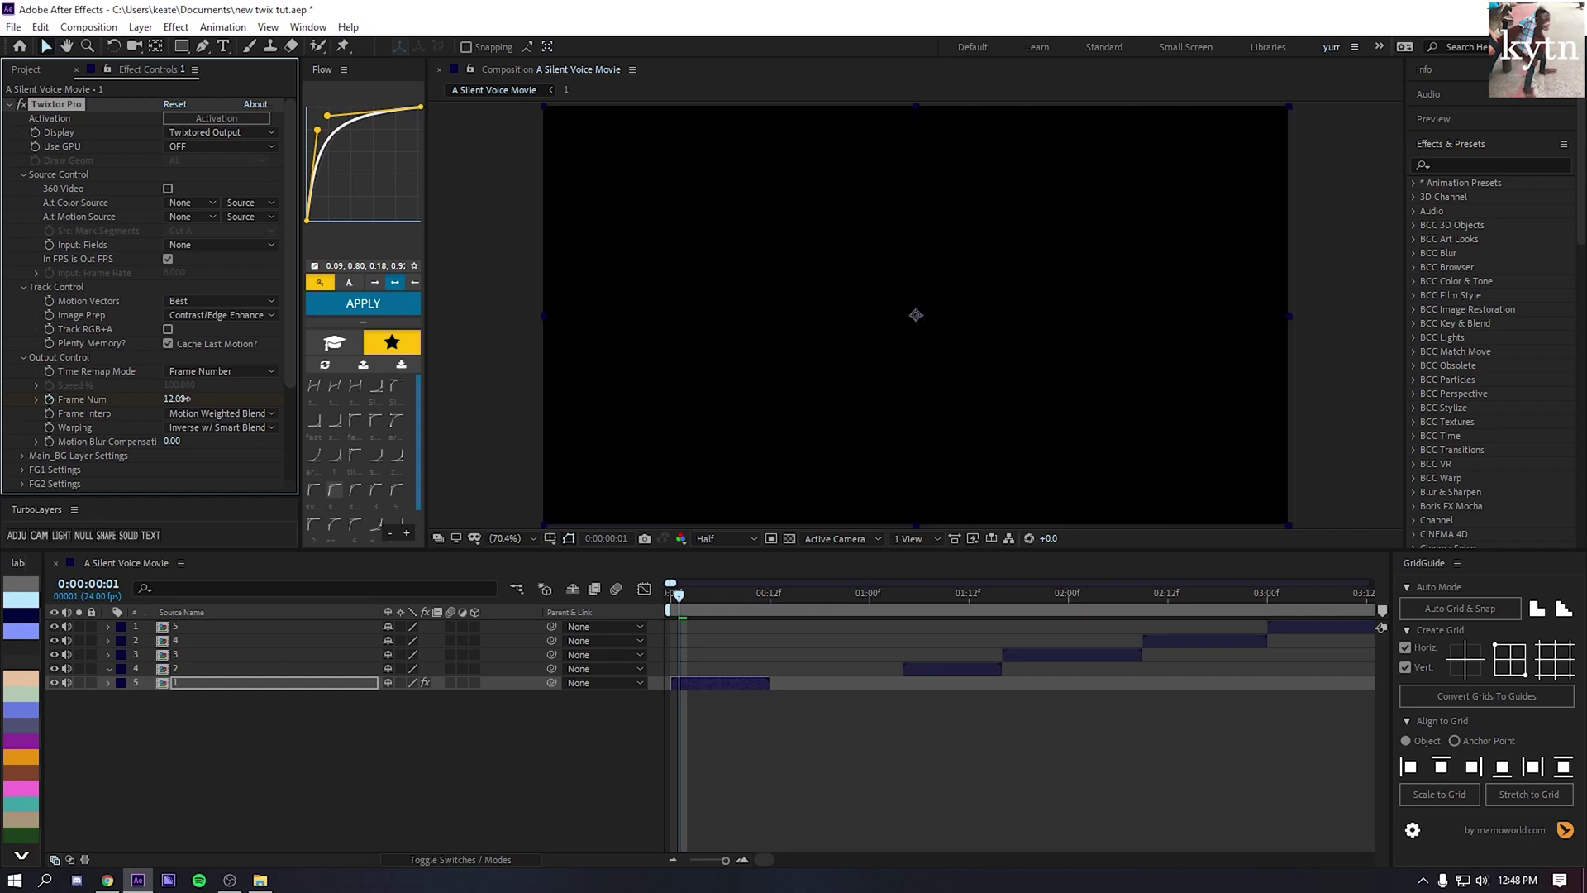
{"action": "left_click_drag", "start_coordinate": [187, 399], "coordinate": [185, 404]}
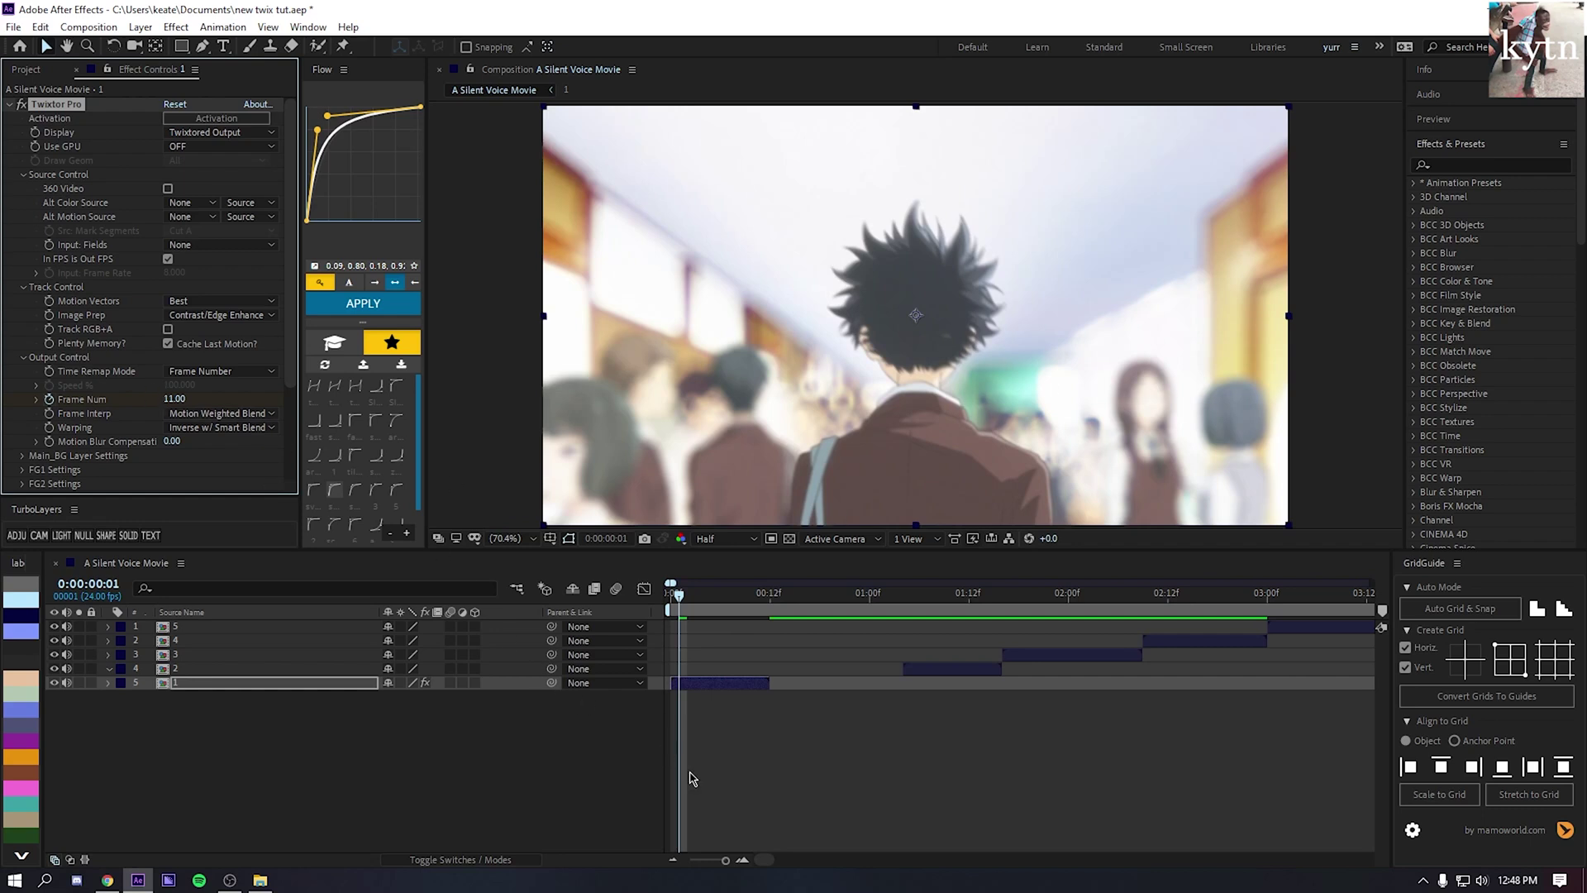
- Reveal pre-comp 1's Frame Num keyframes and step through the clip to check its first and last frames
{"action": "key", "text": "u"}
{"action": "left_click", "coordinate": [677, 599]}
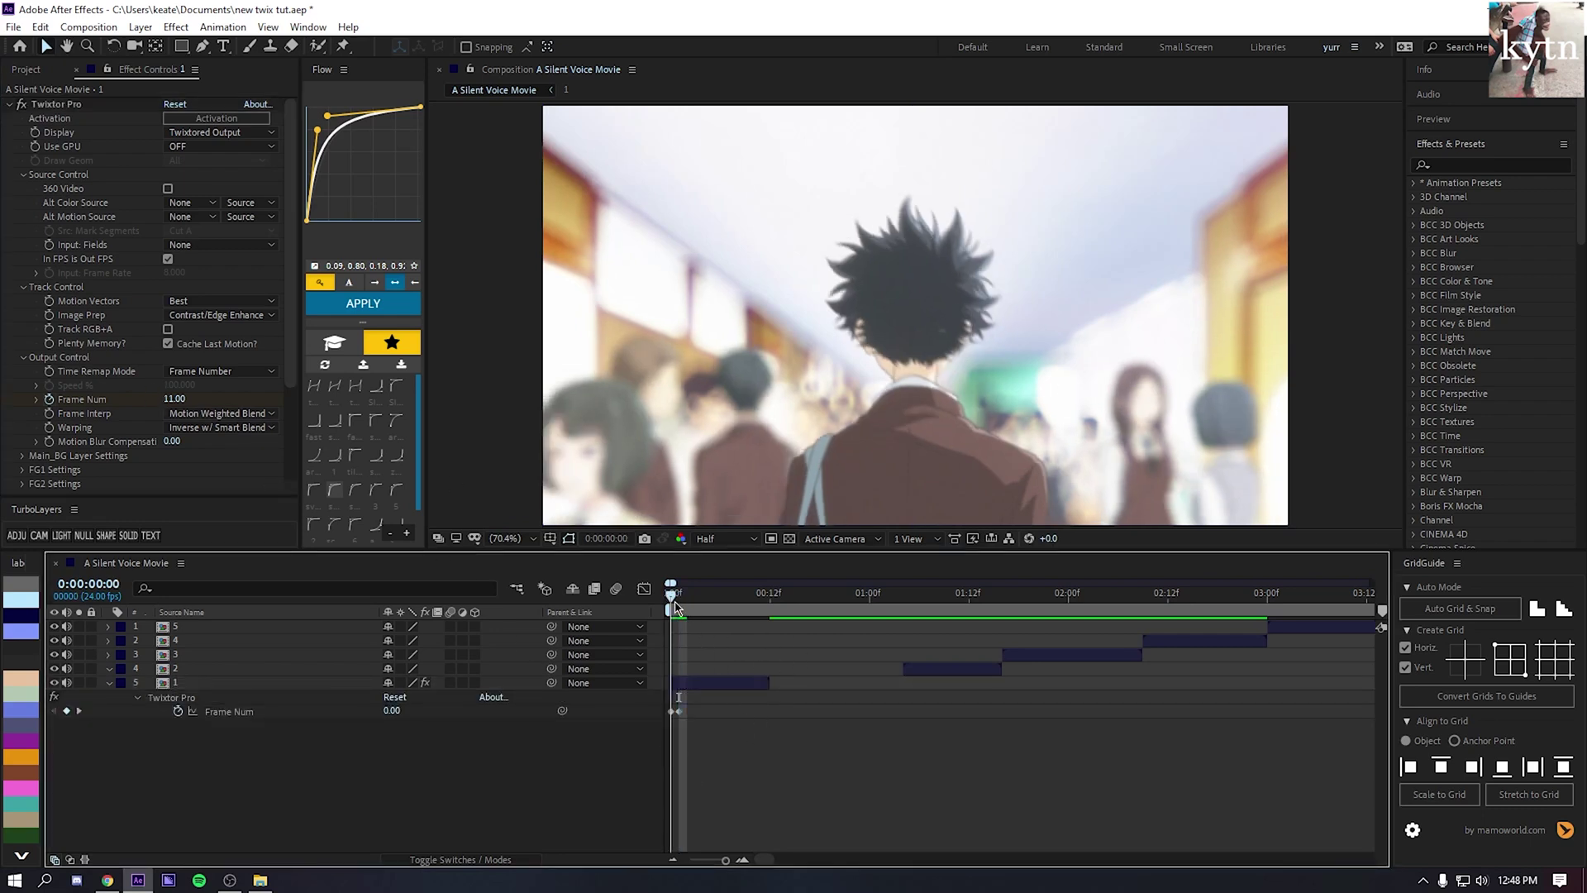
{"action": "key", "text": "shift+Page_Down"}
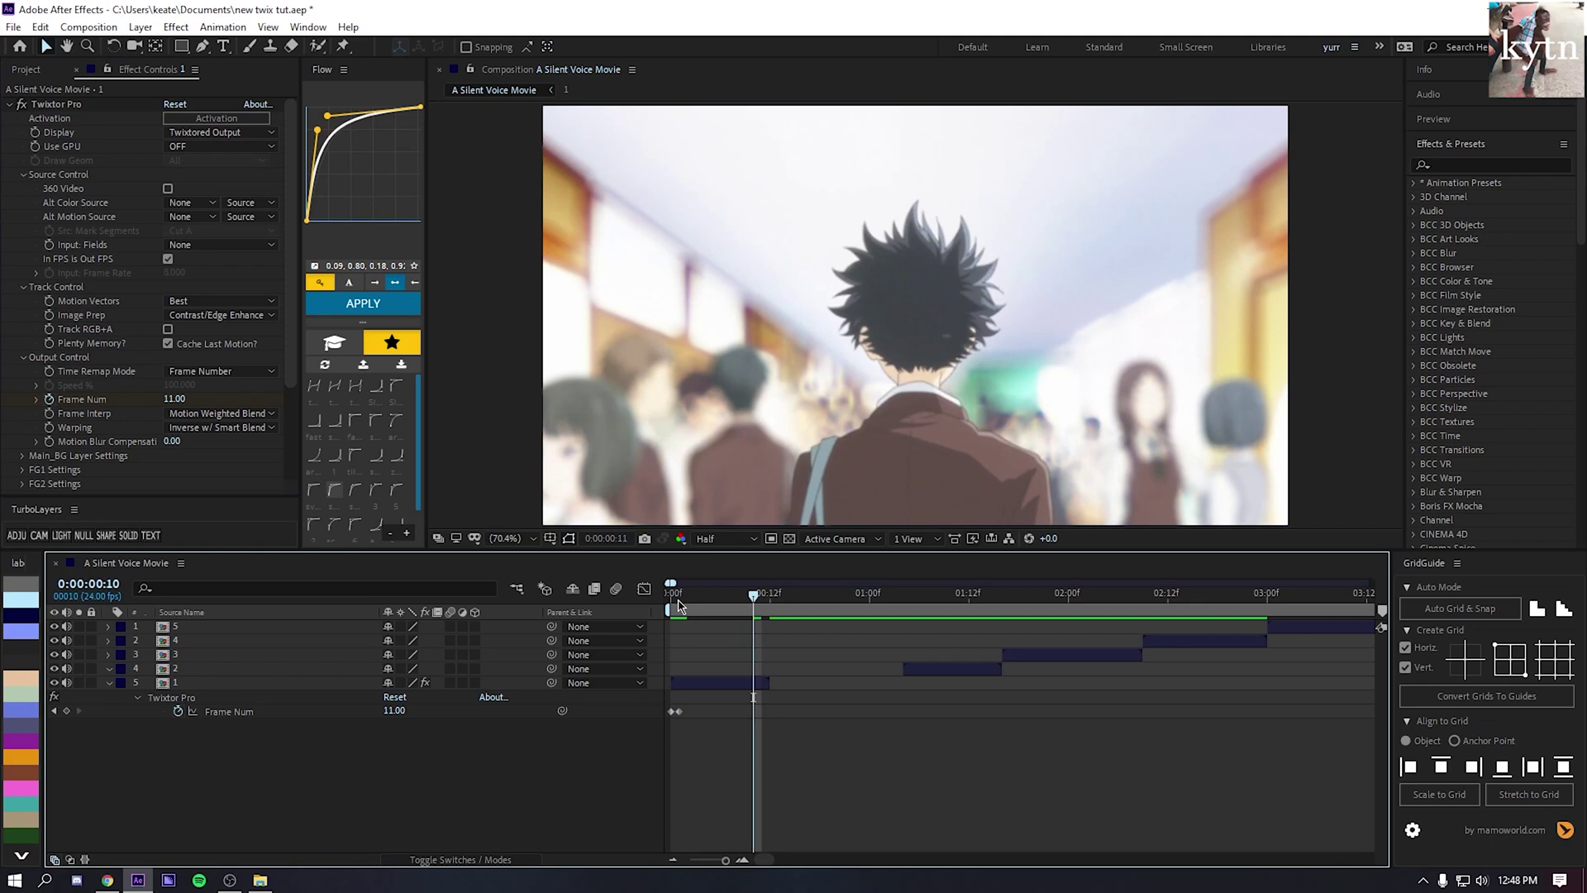
{"action": "key", "text": "Page_Down"}
{"action": "key", "text": "Page_Down"}
{"action": "key", "text": "shift+Page_Up"}
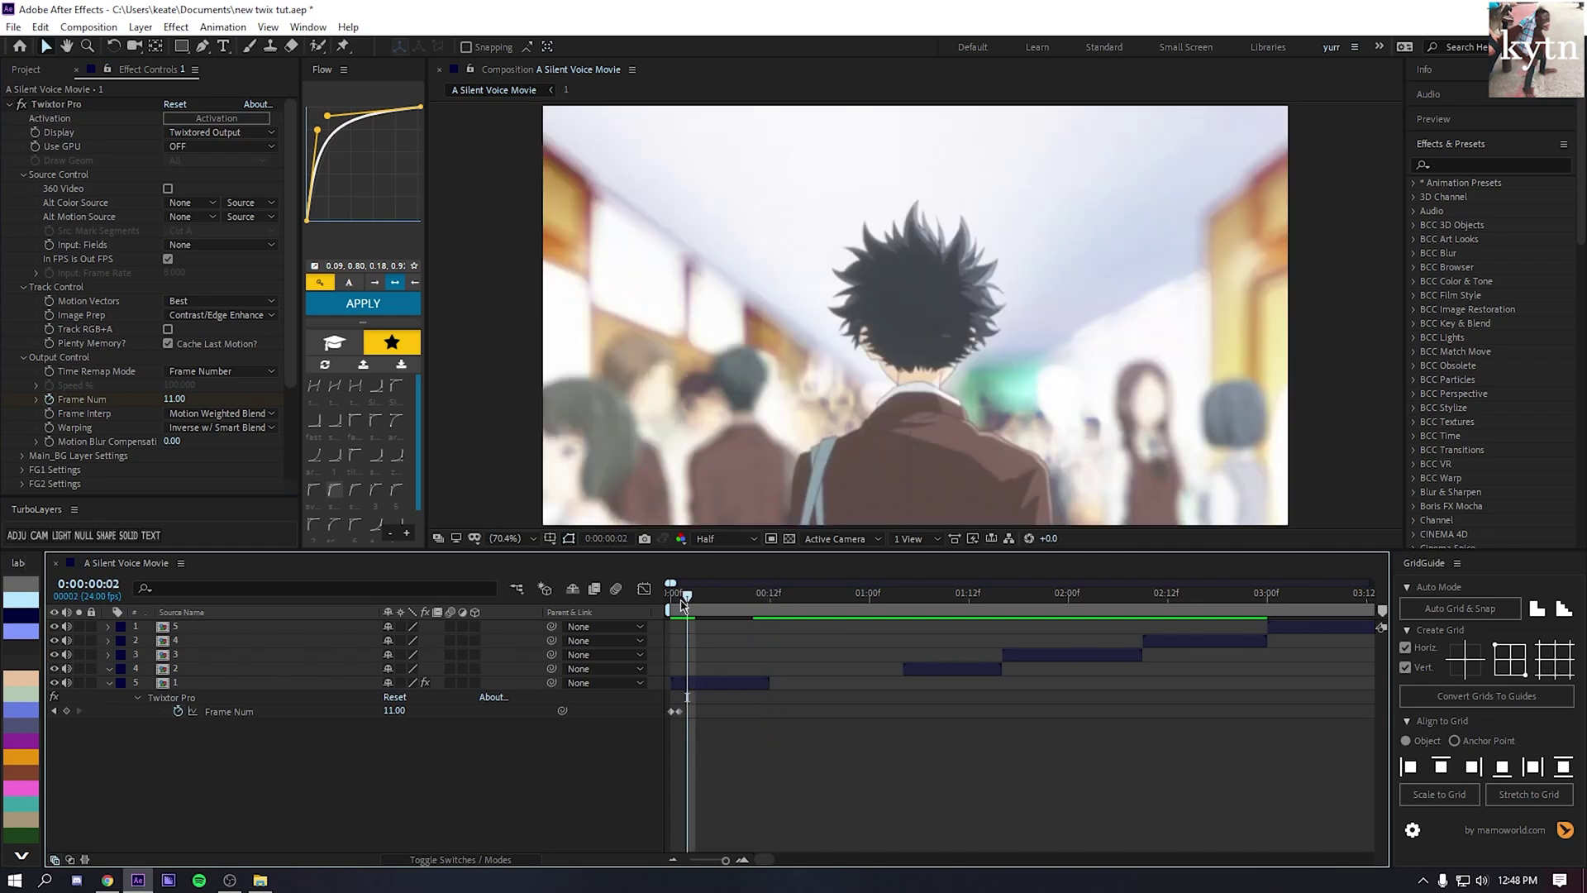
{"action": "left_click_drag", "start_coordinate": [683, 604], "coordinate": [671, 604]}
{"action": "left_click", "coordinate": [701, 687]}
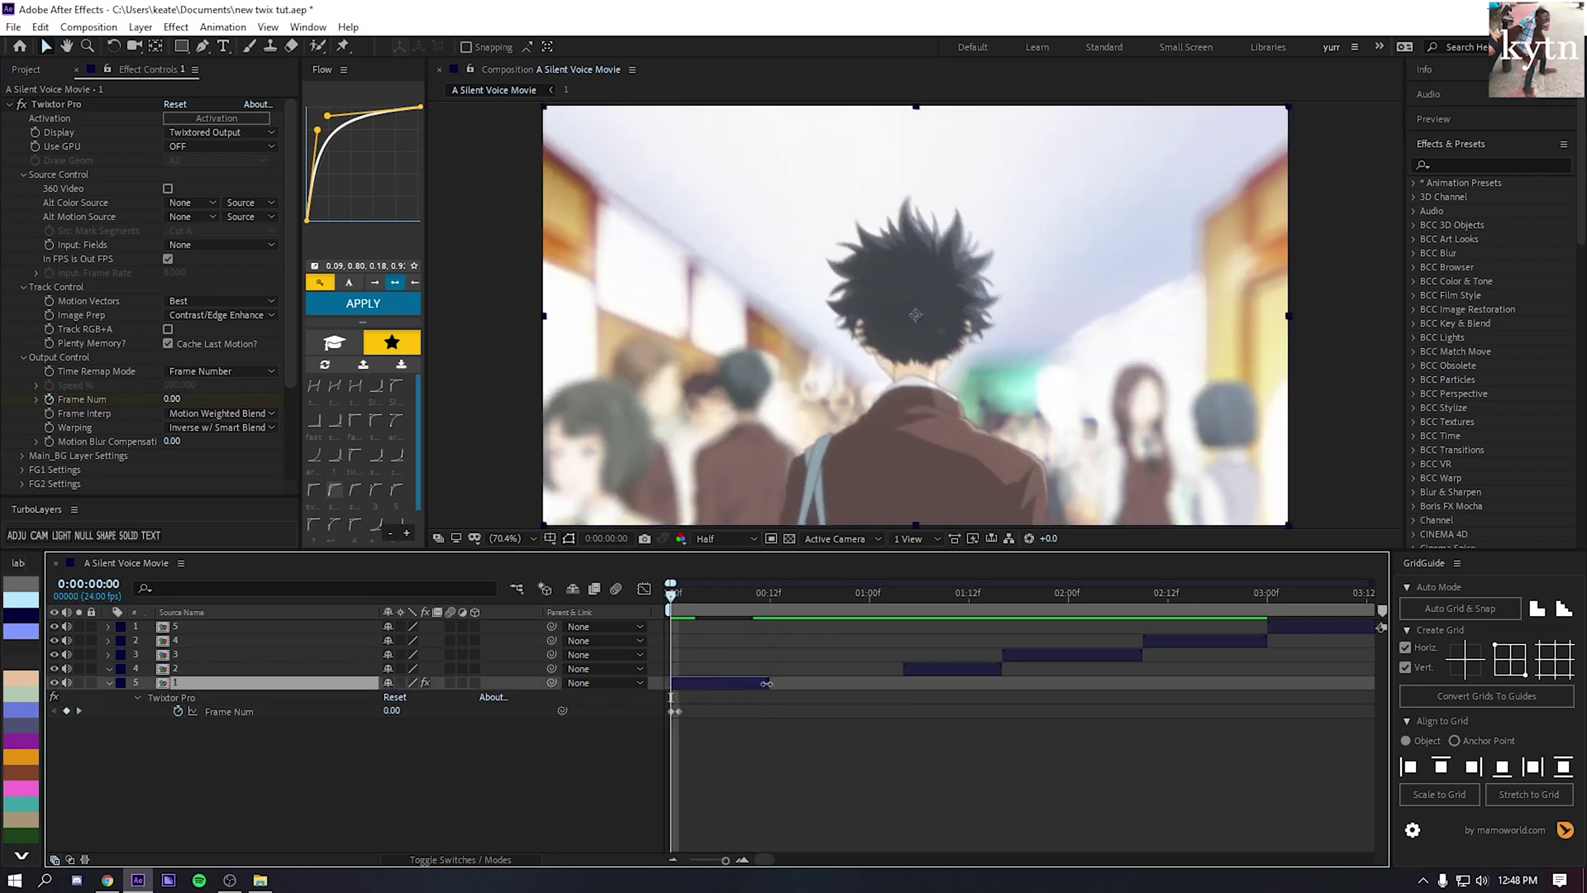
{"action": "key", "text": "Page_Down"}
{"action": "key", "text": "Page_Down"}
{"action": "key", "text": "Page_Up"}
{"action": "key", "text": "Page_Up"}
{"action": "key", "text": "shift+Page_Down"}
{"action": "key", "text": "Page_Down"}
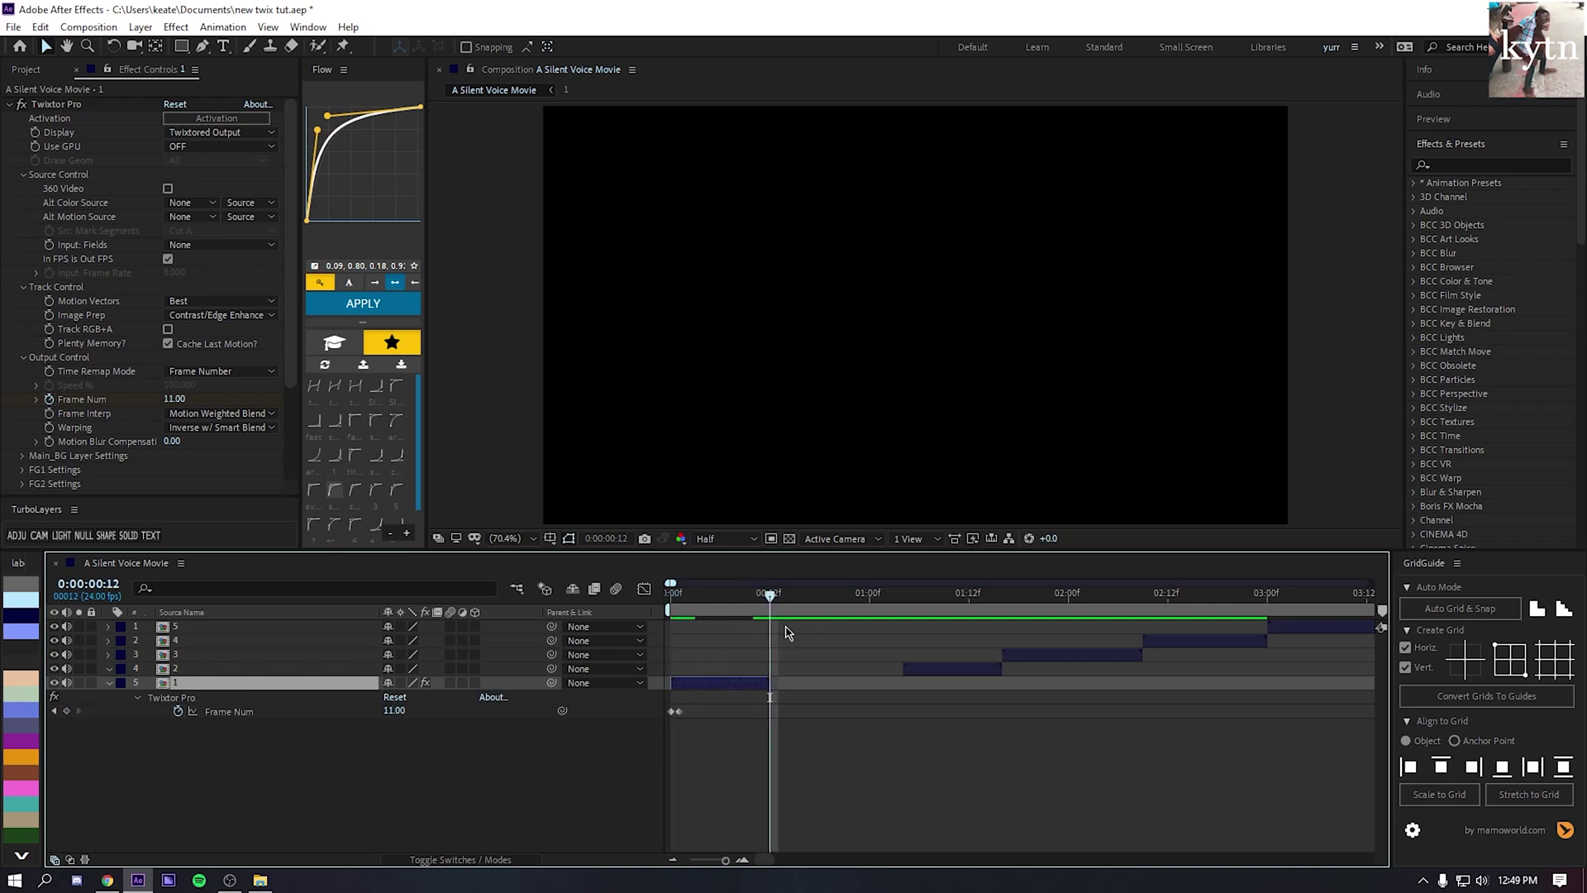
{"action": "key", "text": "Home"}
{"action": "left_click", "coordinate": [702, 728]}
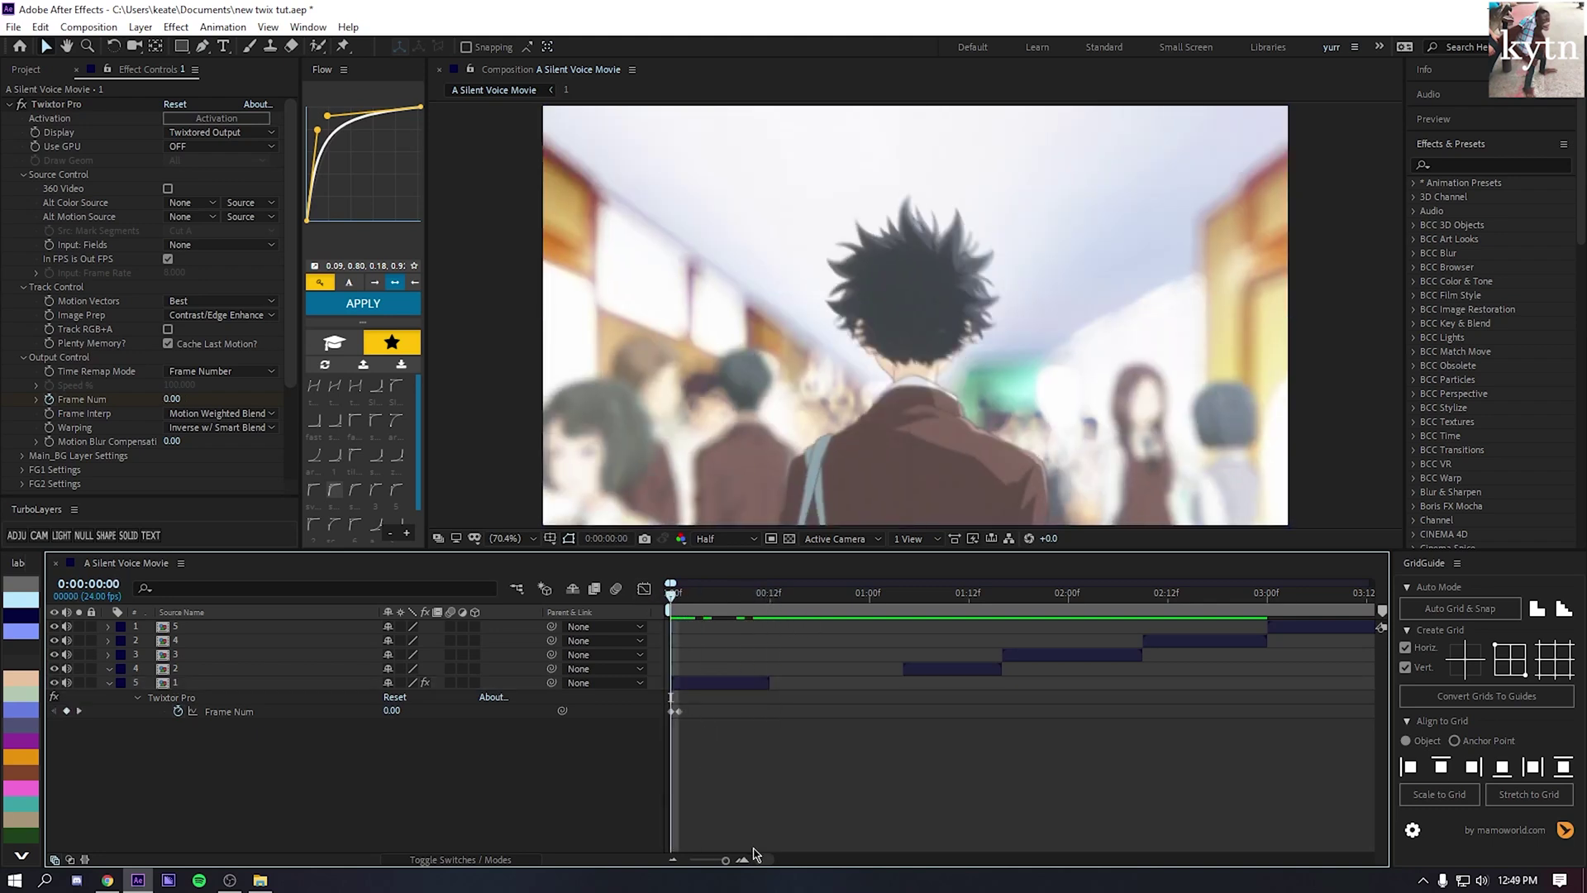
- Enable time remapping on pre-comp layer 1 with the playhead at the start of the timeline
{"action": "left_click", "coordinate": [741, 860]}
{"action": "left_click_drag", "start_coordinate": [702, 597], "coordinate": [670, 601]}
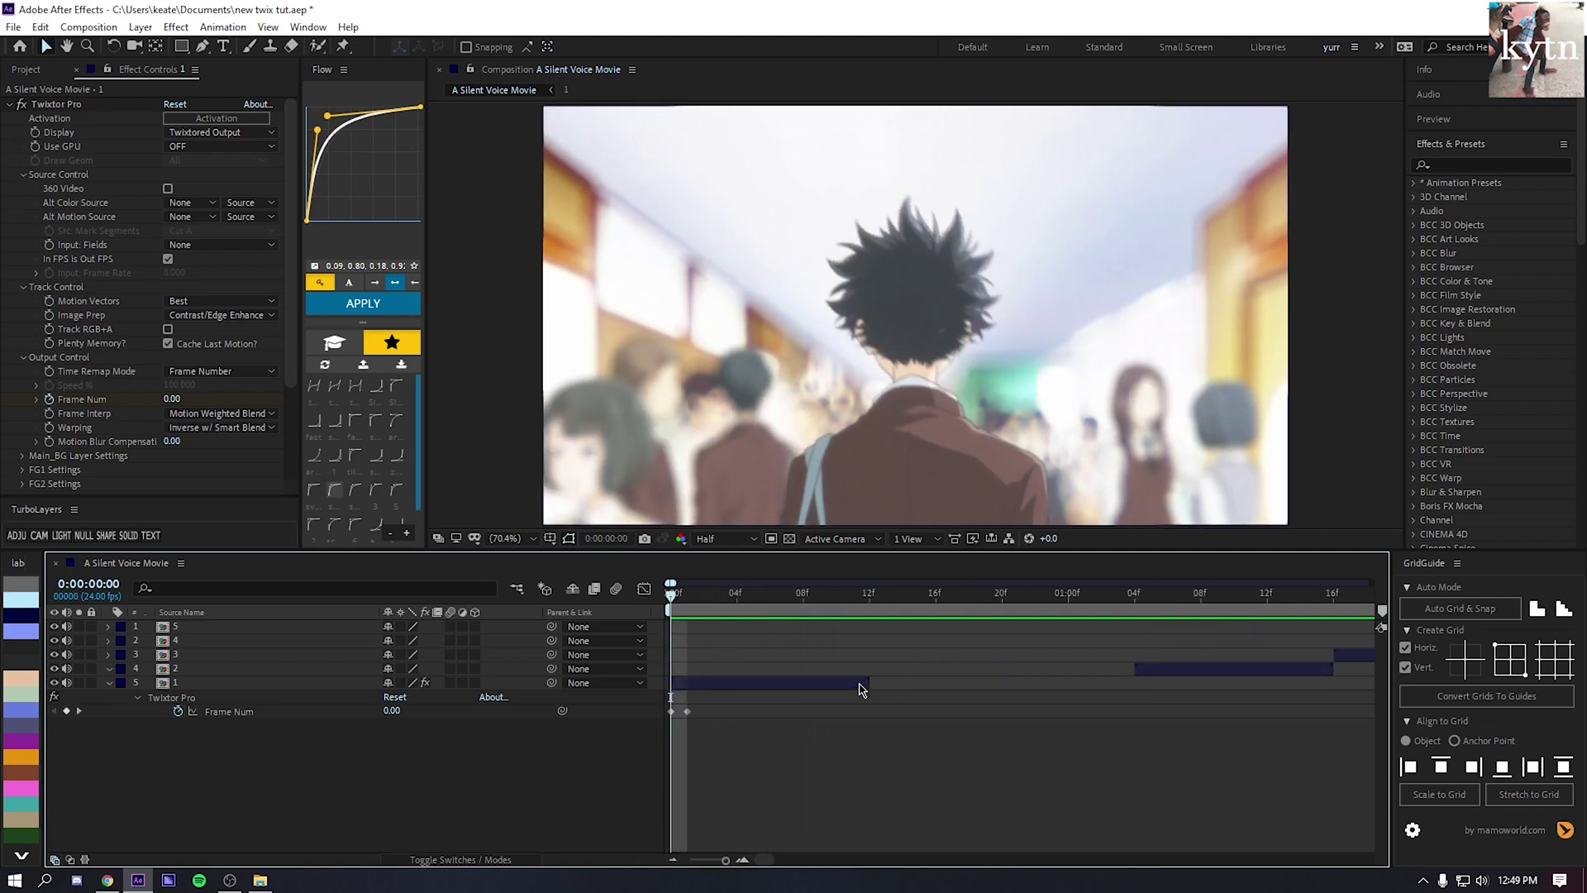
{"action": "left_click", "coordinate": [860, 687]}
{"action": "key", "text": "ctrl+alt+t"}
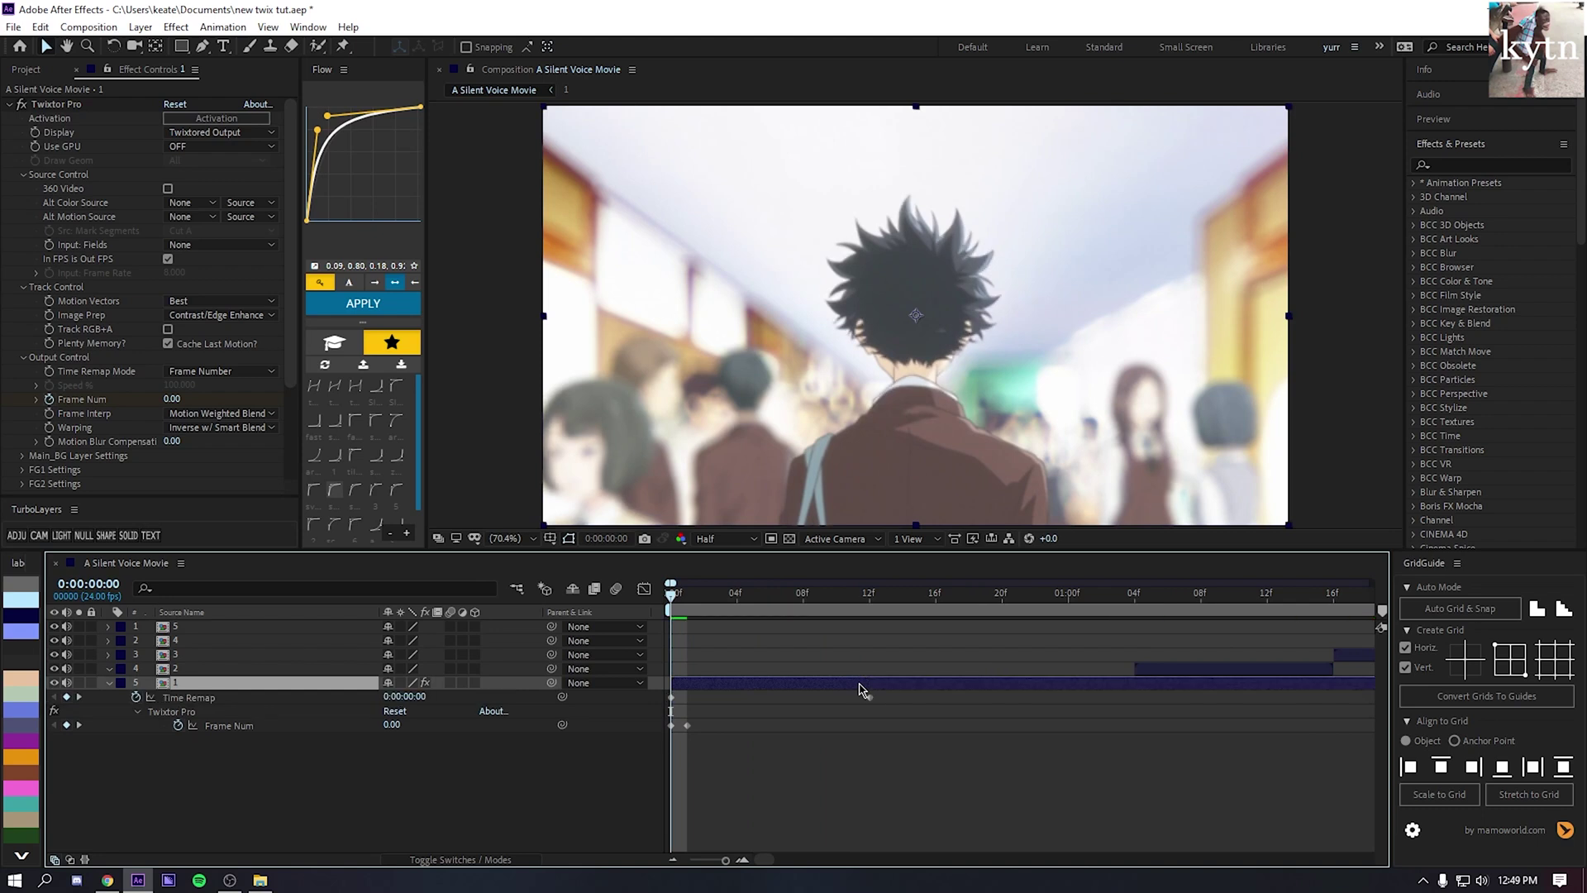
{"action": "left_click", "coordinate": [812, 692]}
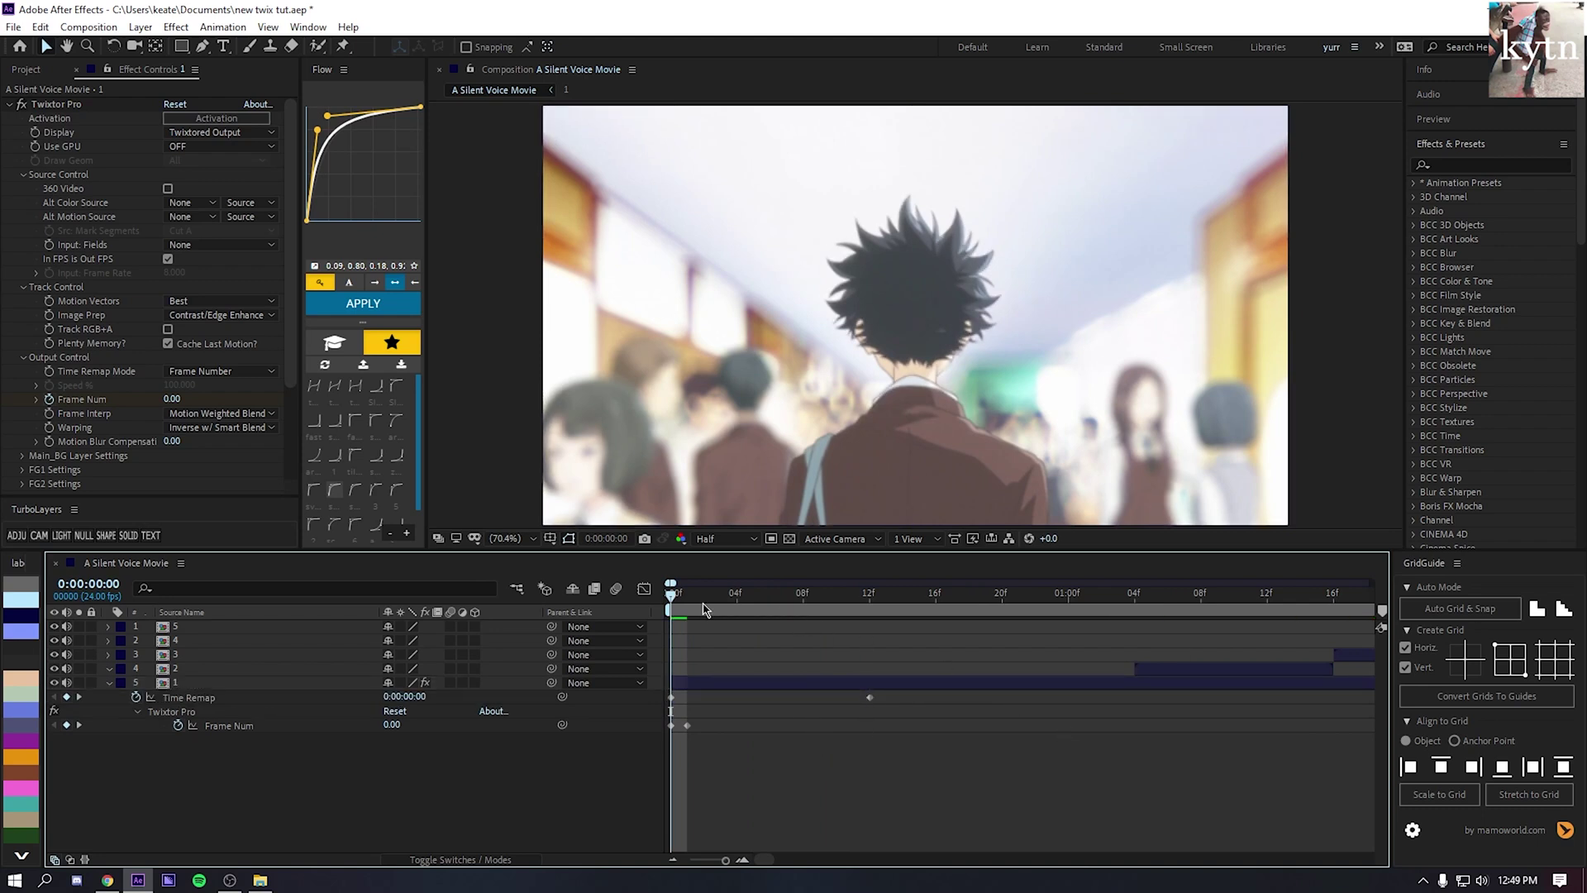
- Preview the time-remapped clip up to 0:00:00:20 and reselect pre-comp layer 1
{"action": "key", "text": "space"}
{"action": "key", "text": "space"}
{"action": "left_click", "coordinate": [693, 686]}
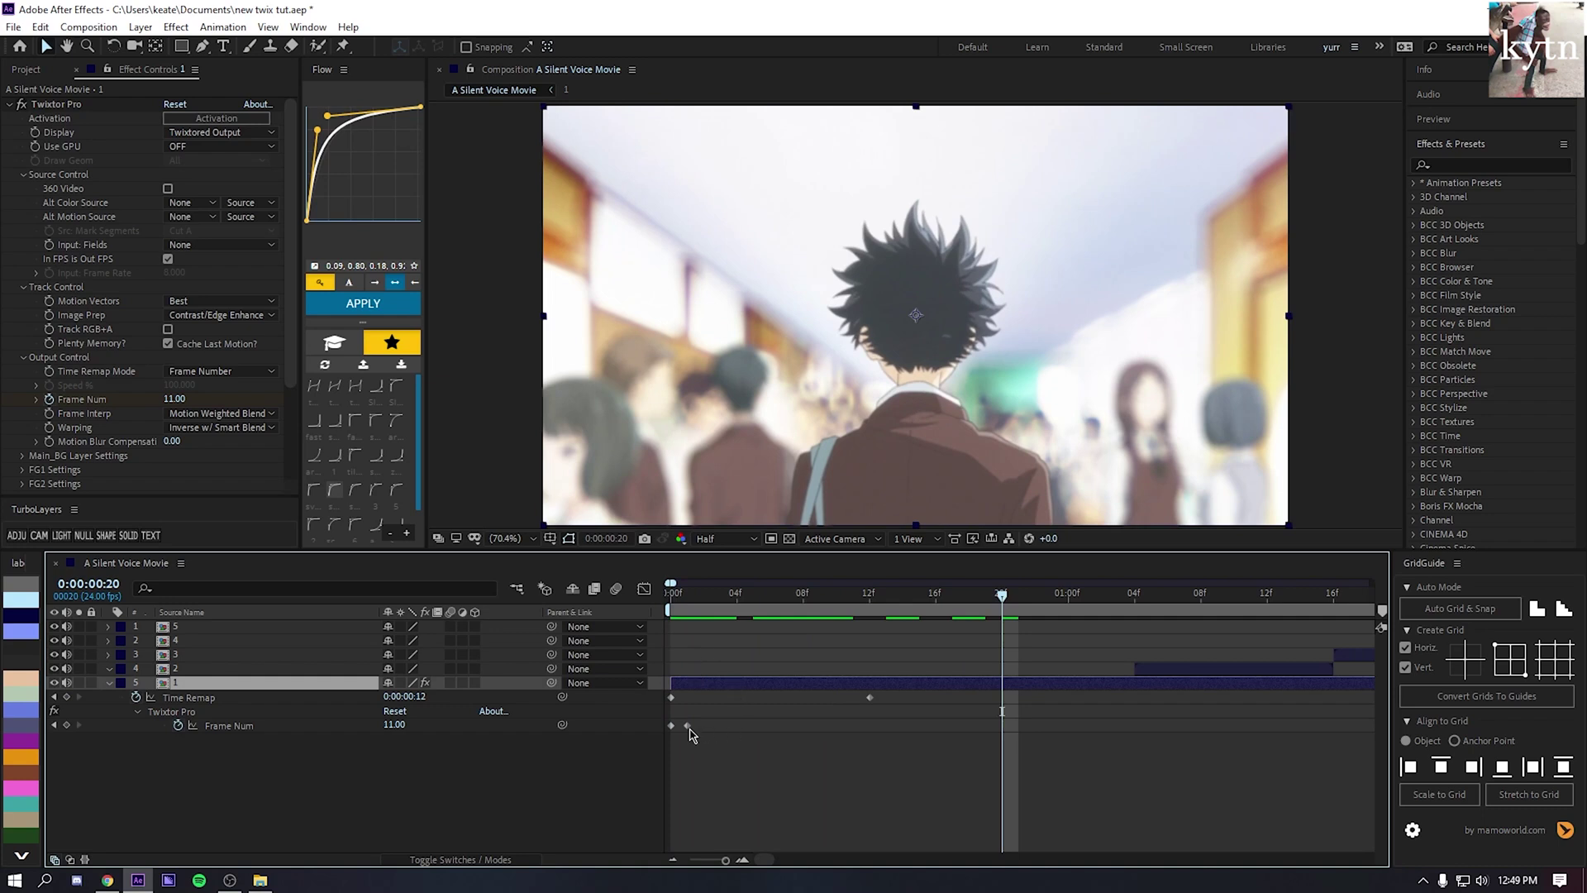
- Move pre-comp 1's second Frame Num keyframe to 0:00:00:20 and load the saved steep ease-out curve in Flow
{"action": "left_click", "coordinate": [673, 861]}
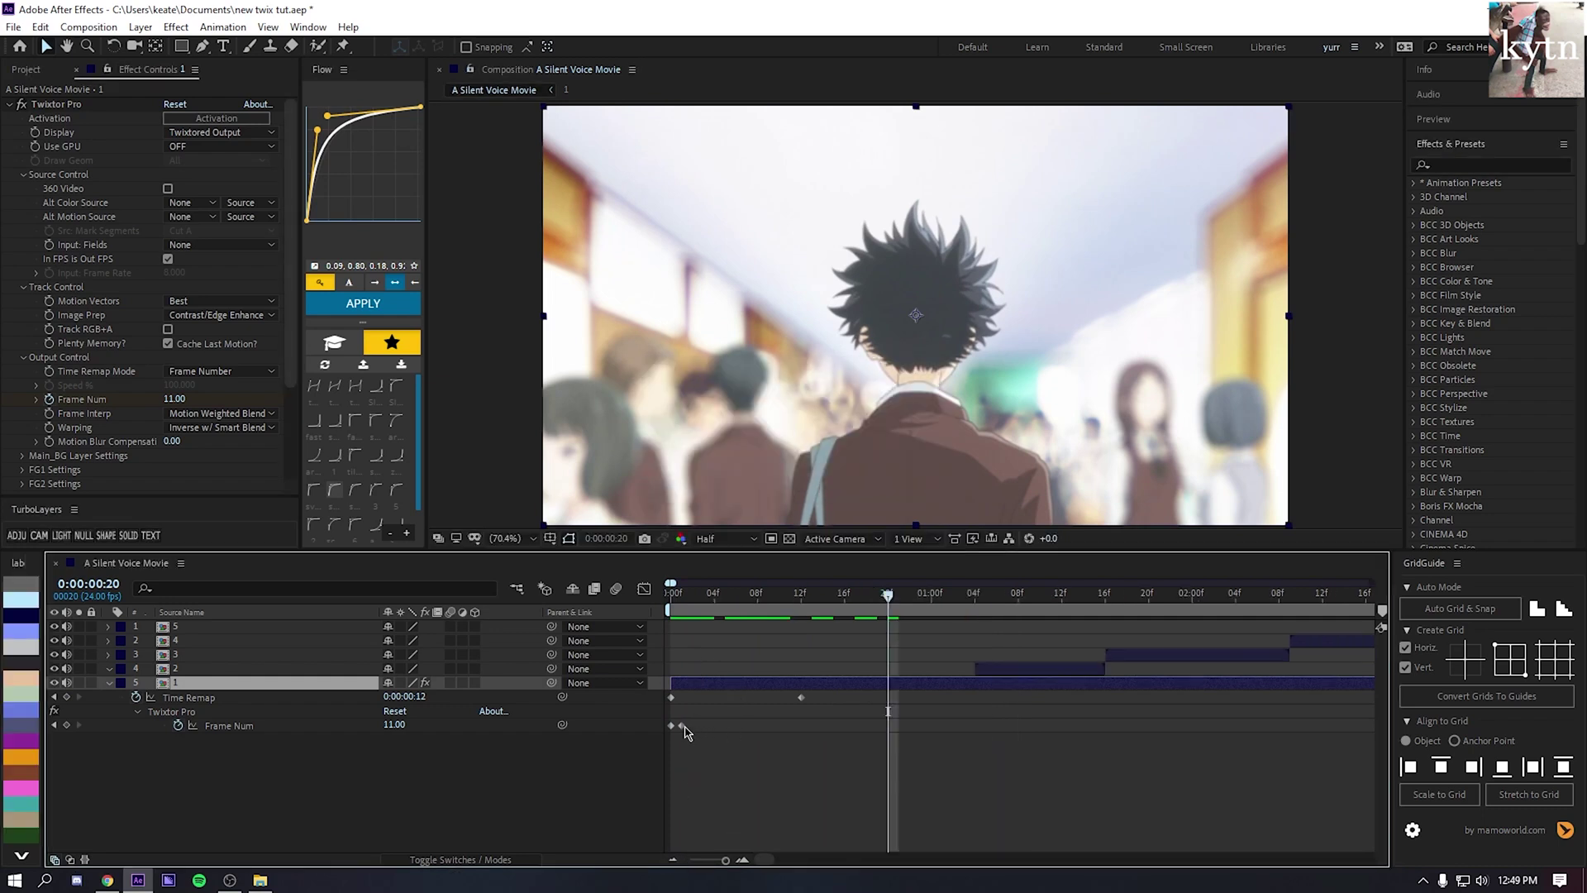
{"action": "left_click_drag", "start_coordinate": [682, 727], "coordinate": [889, 727]}
{"action": "left_click", "coordinate": [888, 726]}
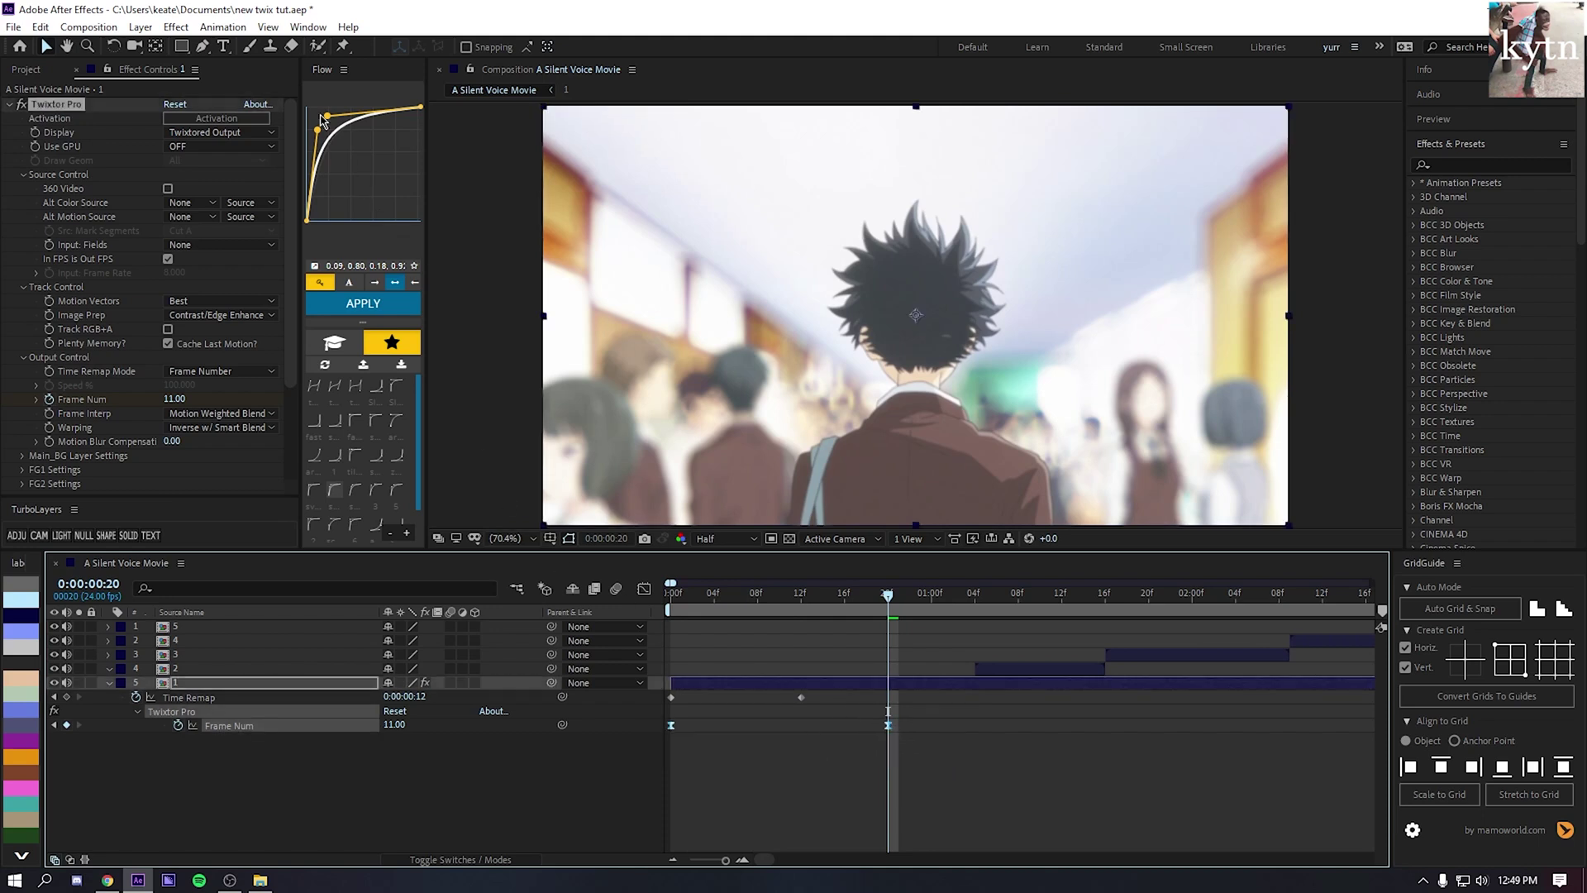
{"action": "left_click", "coordinate": [335, 489]}
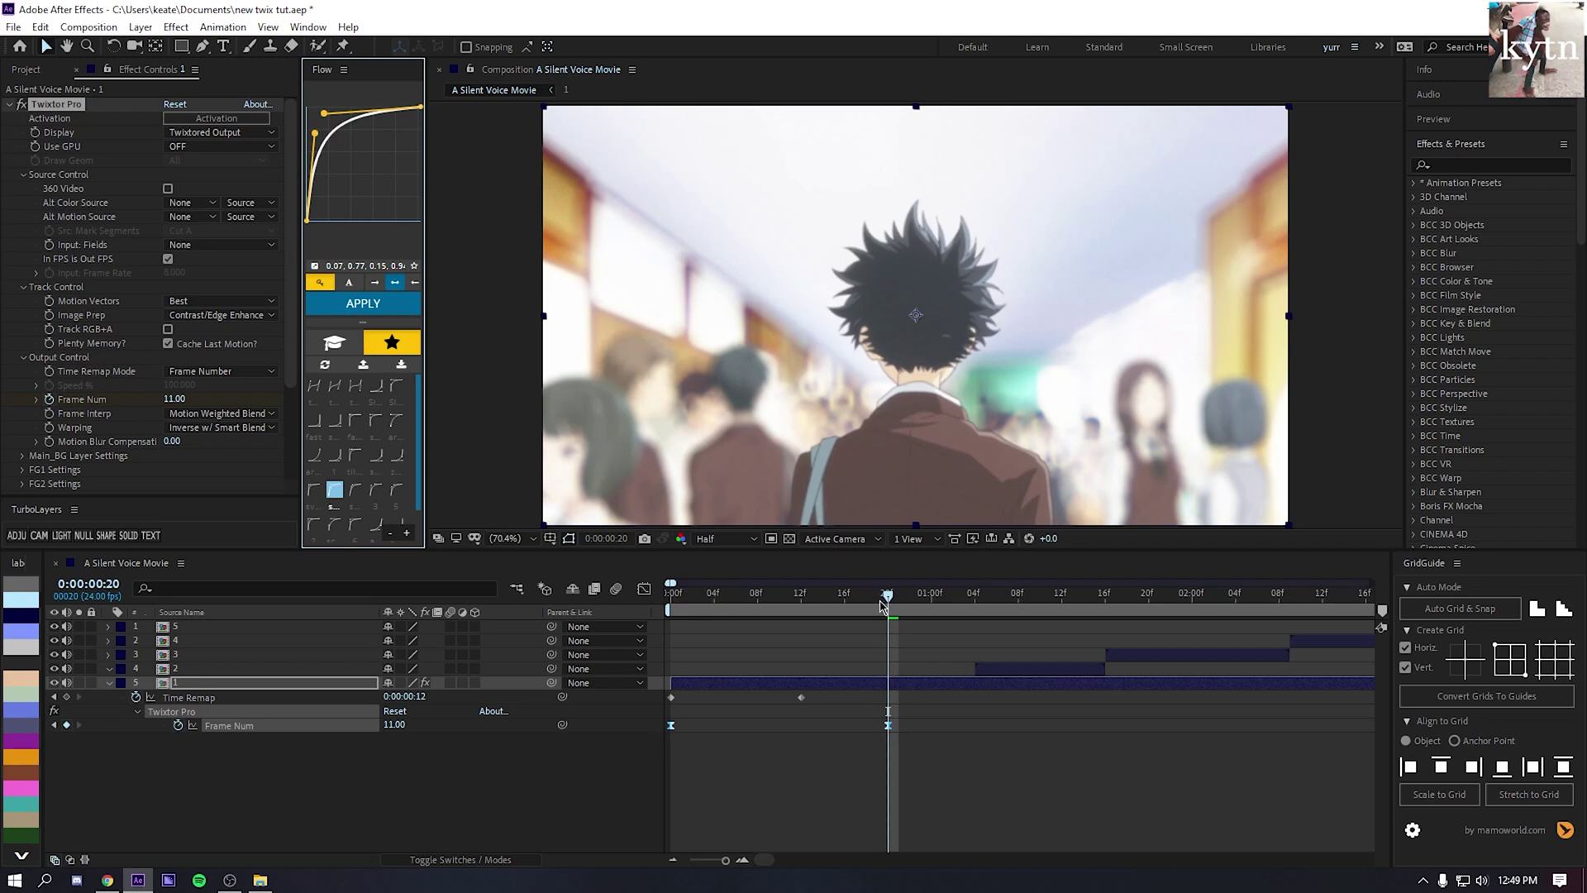
{"action": "left_click", "coordinate": [868, 716]}
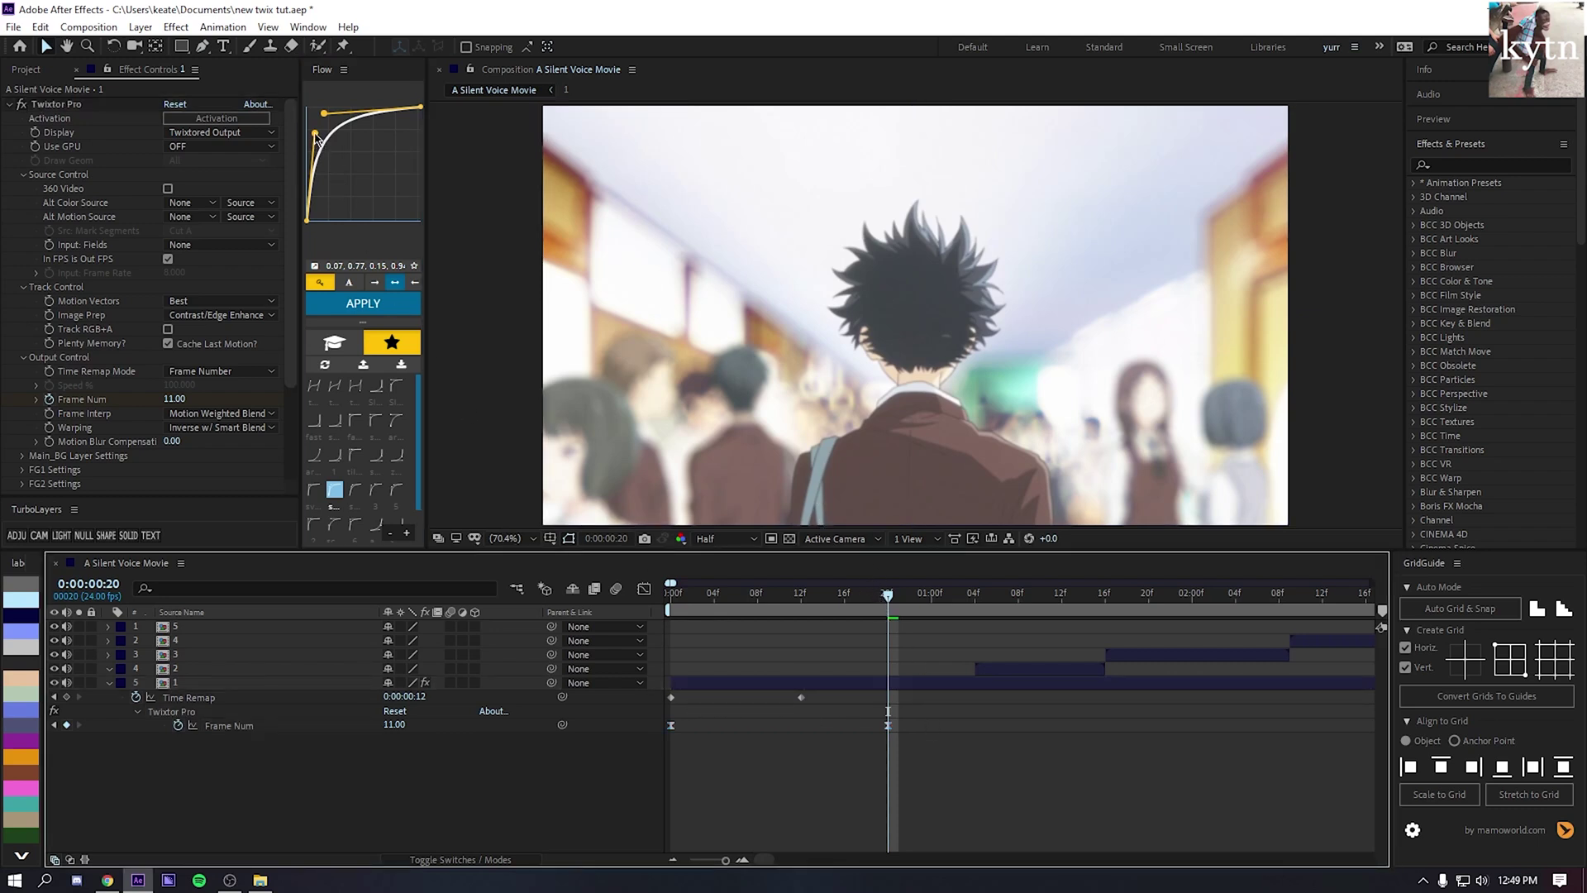
- Try reshaping the Flow easing curve by moving both of its handles
{"action": "left_click_drag", "start_coordinate": [317, 137], "coordinate": [322, 136]}
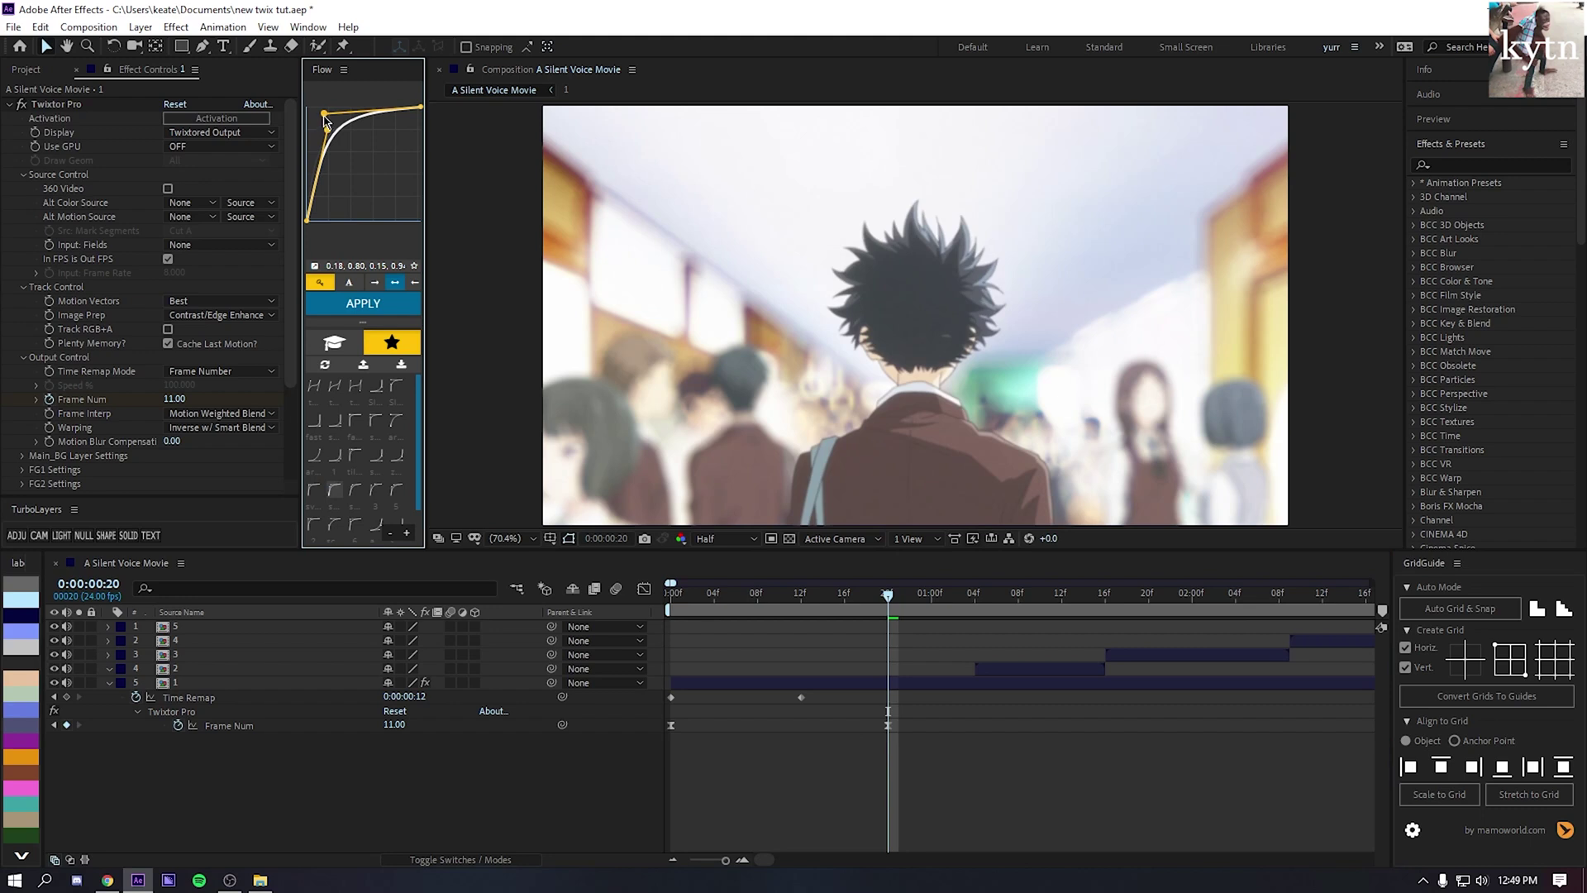
{"action": "left_click_drag", "start_coordinate": [325, 117], "coordinate": [328, 118]}
{"action": "left_click_drag", "start_coordinate": [328, 121], "coordinate": [328, 116]}
- Reload the saved ease-out curve in Flow and apply it to both of pre-comp 1's Frame Num keyframes
{"action": "left_click", "coordinate": [335, 489]}
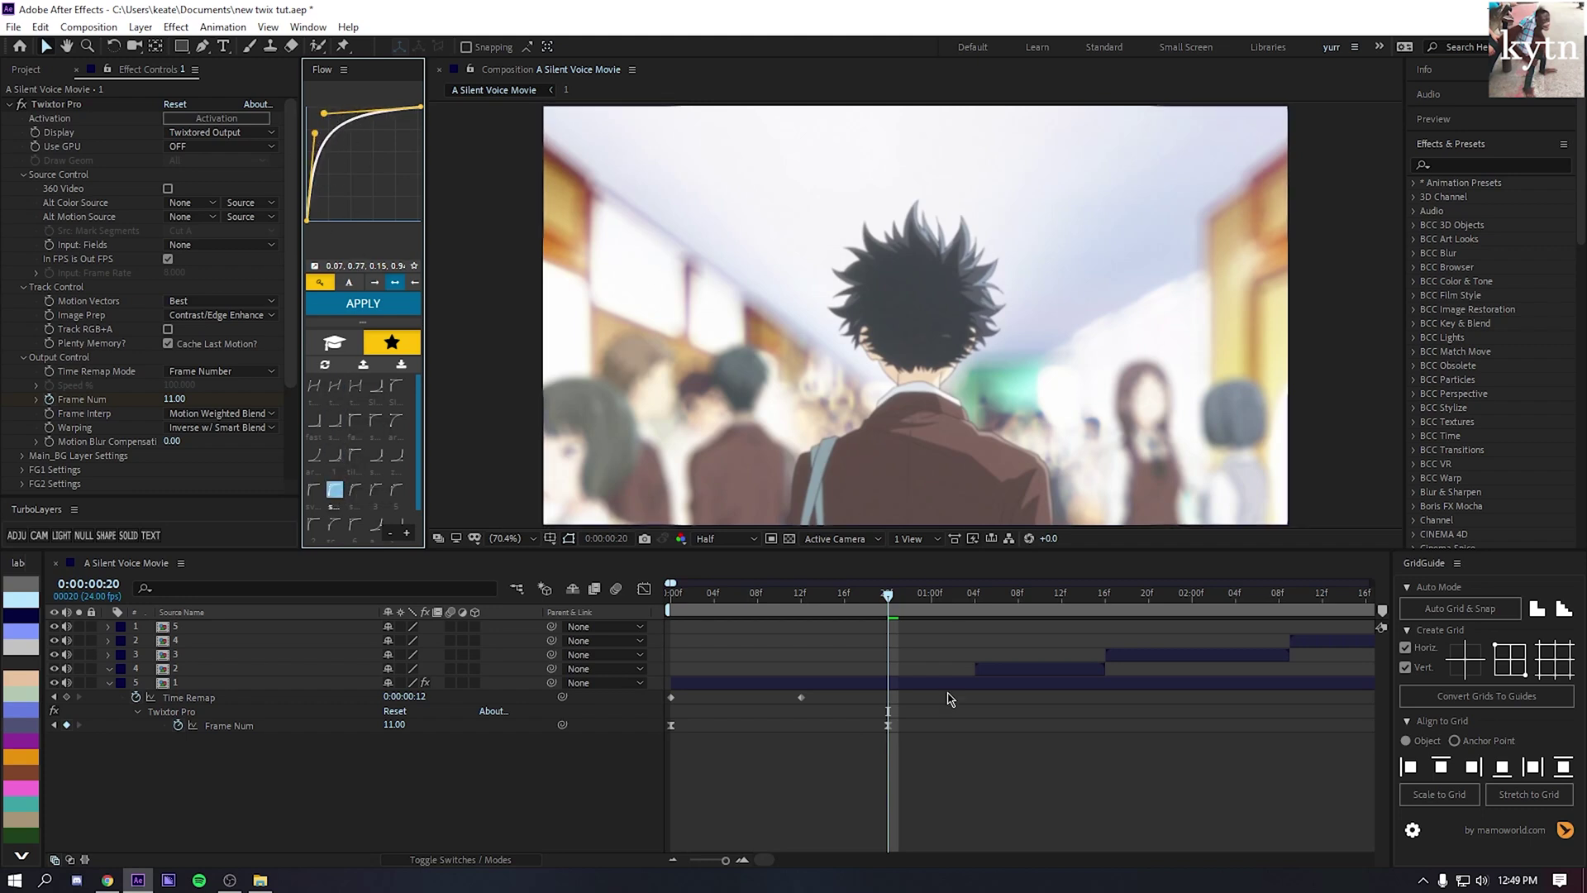
{"action": "left_click_drag", "start_coordinate": [935, 726], "coordinate": [655, 754]}
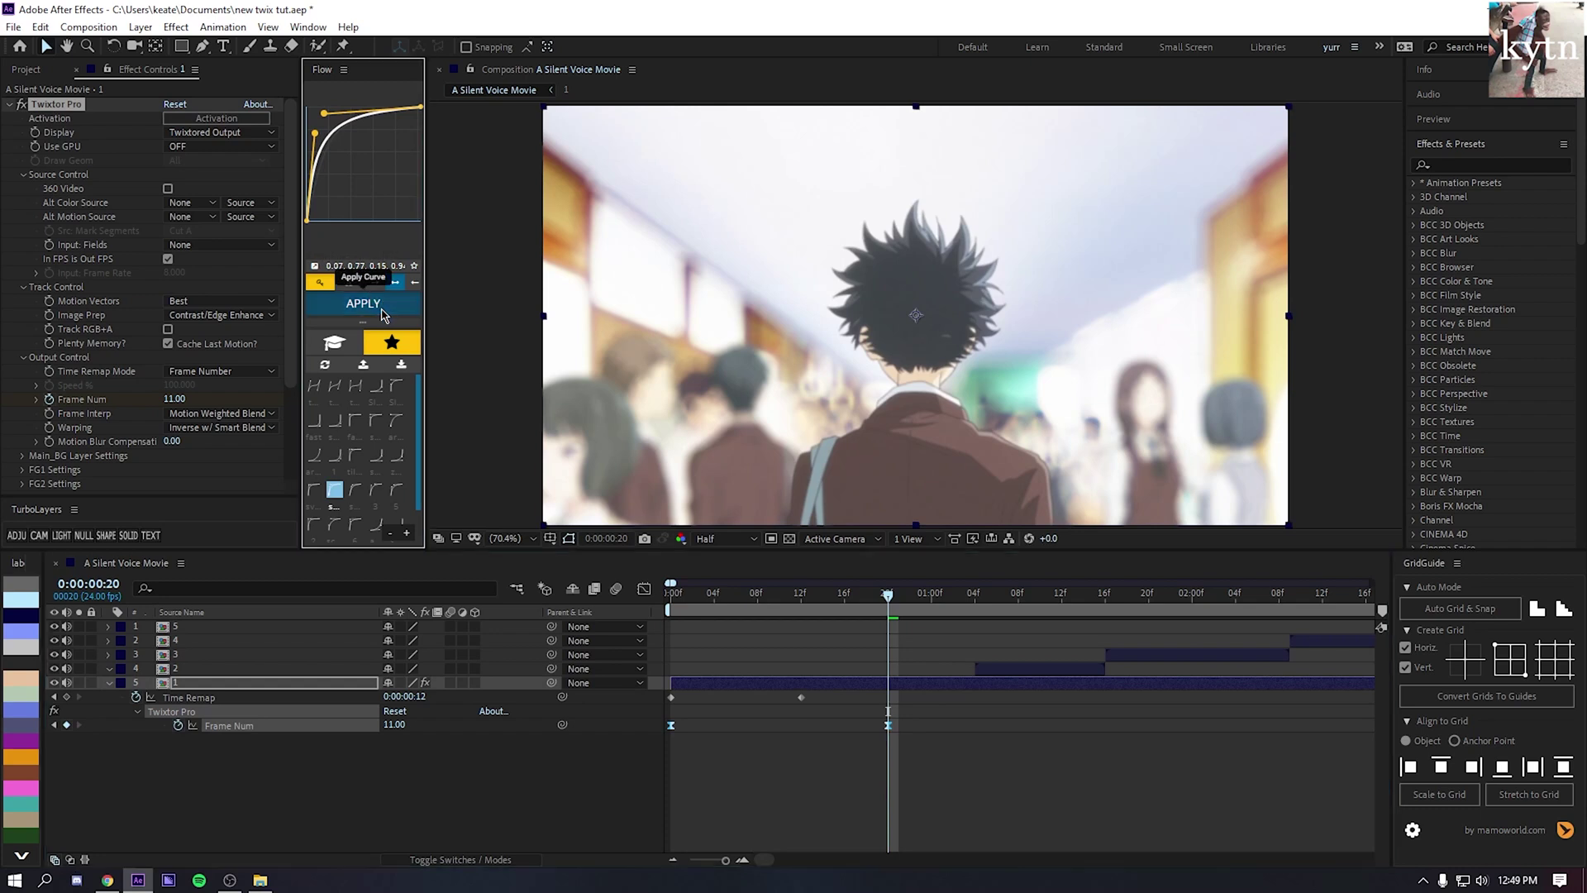
{"action": "left_click", "coordinate": [363, 304]}
{"action": "left_click", "coordinate": [996, 763]}
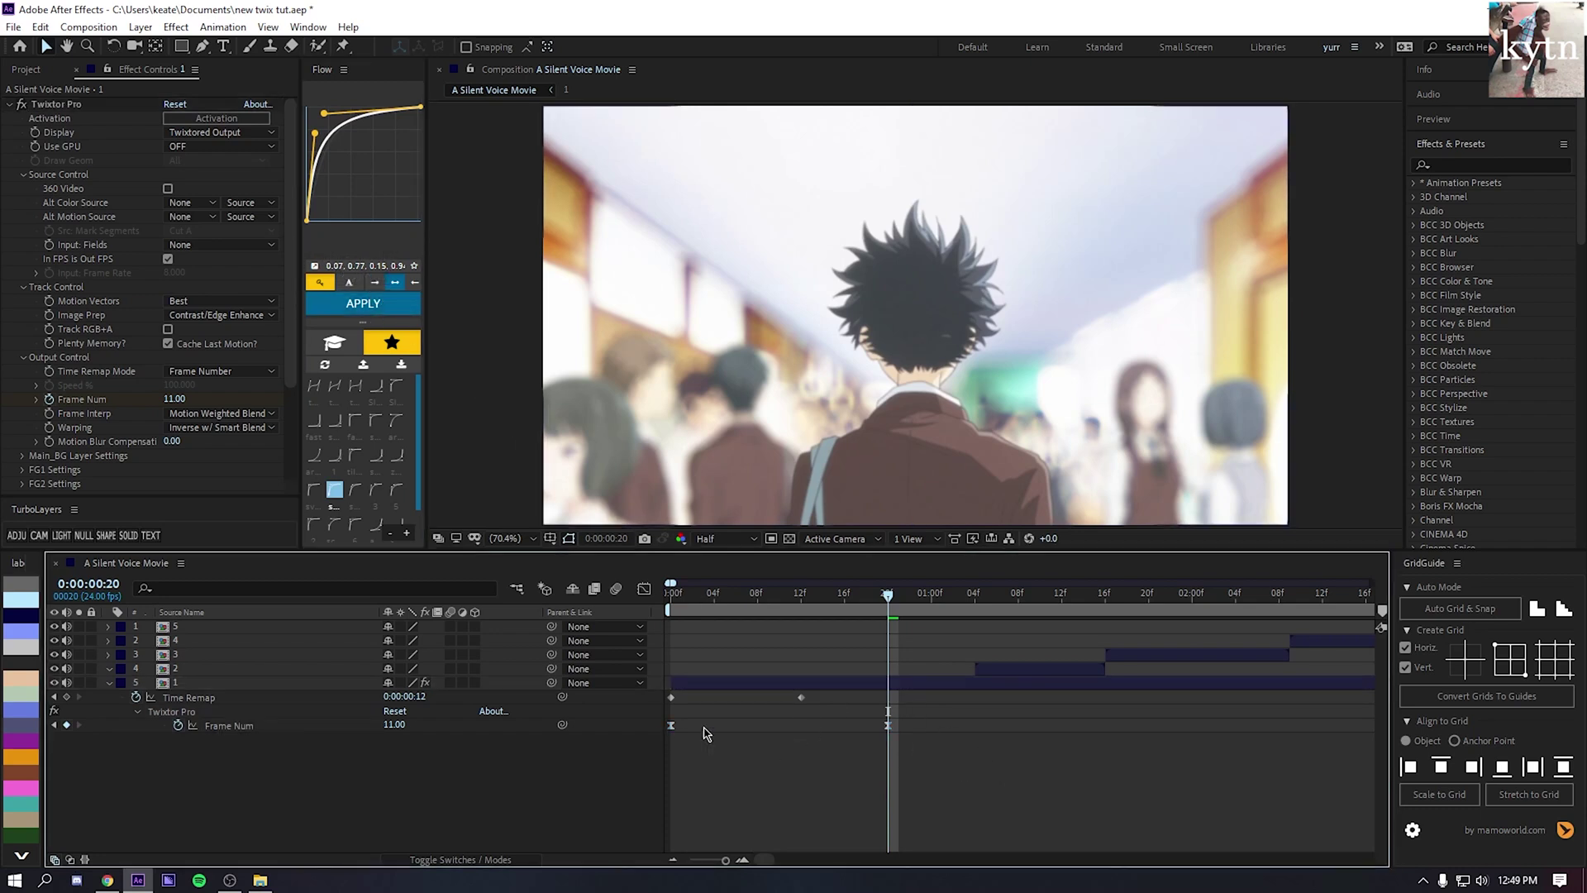
- Trim the end of pre-comp layer 1 to 0:00:00:20 and move layer 2 to start at that frame
{"action": "left_click", "coordinate": [922, 691]}
{"action": "key", "text": "alt+]"}
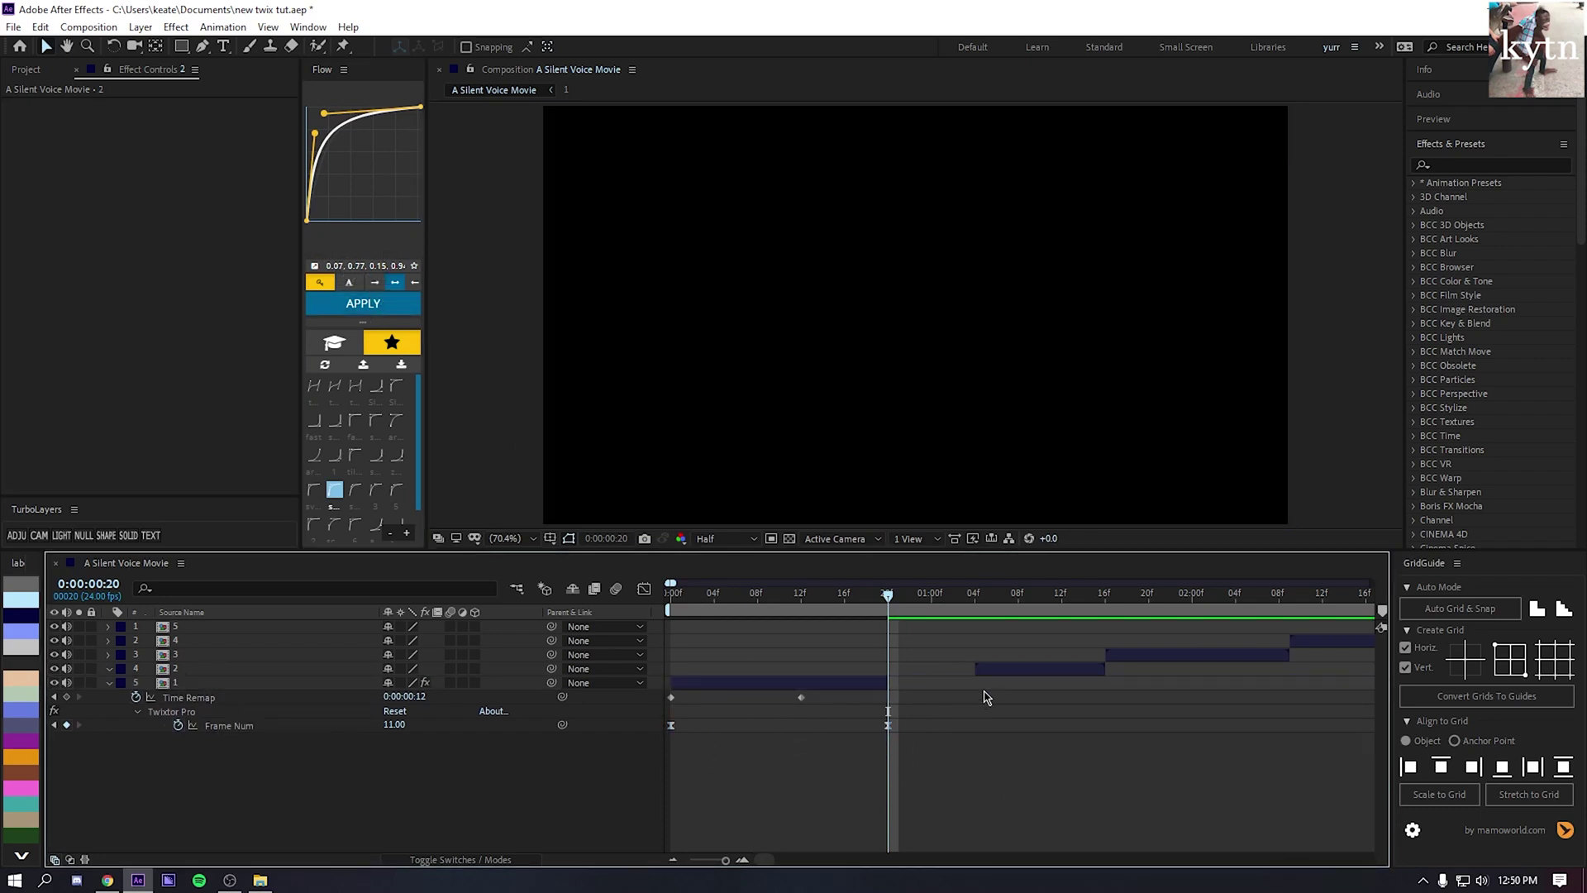
{"action": "left_click", "coordinate": [1007, 675]}
{"action": "key", "text": "["}
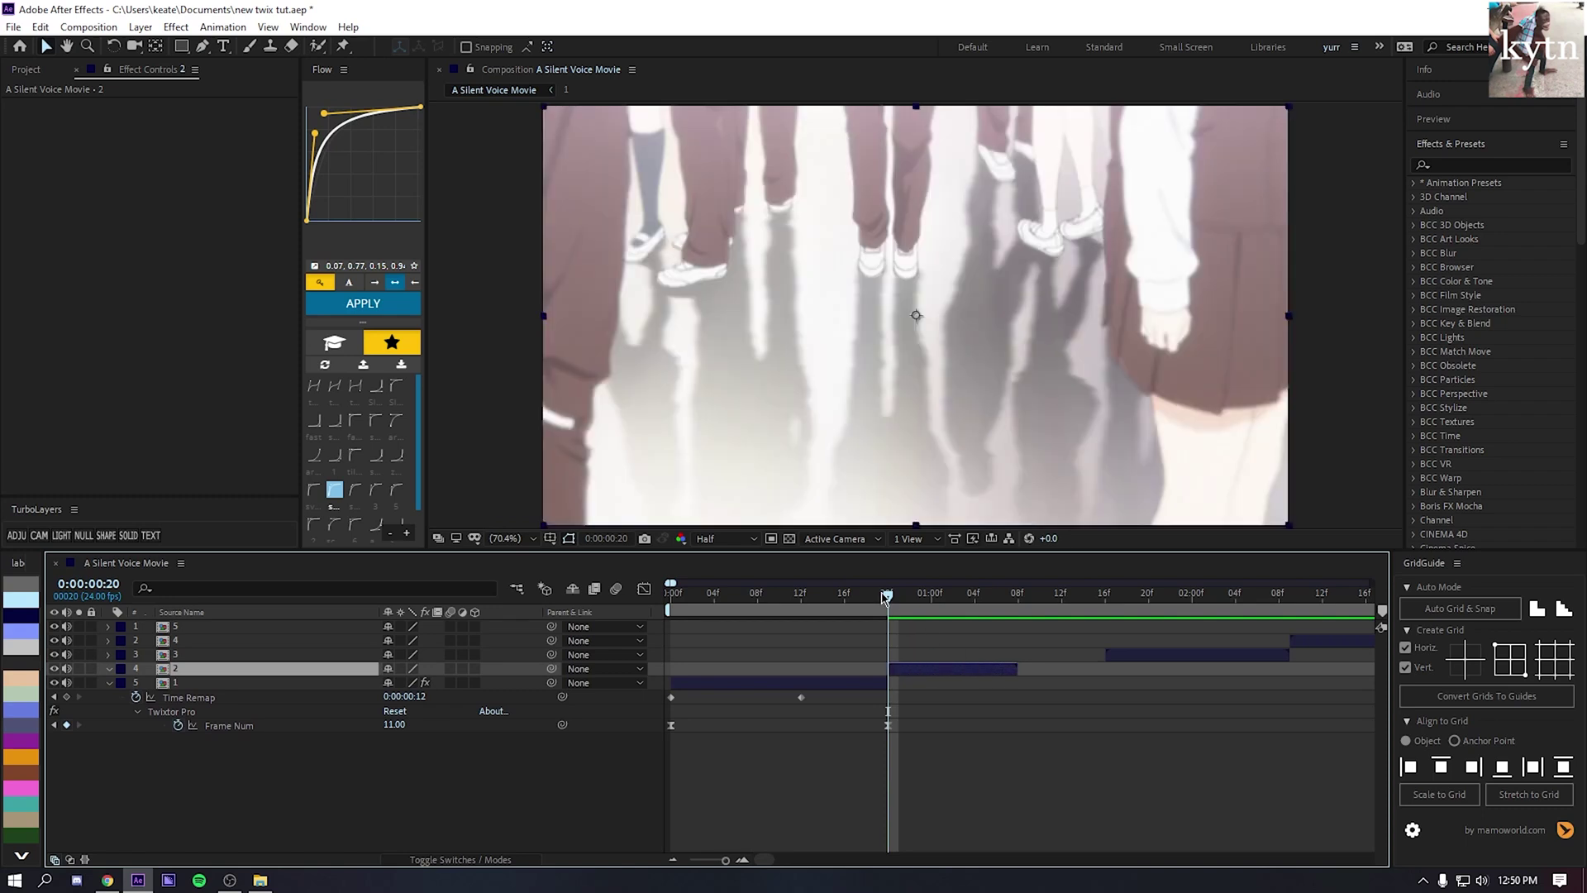
- Preview the eased first clip and its cut to clip 2 from the start of the timeline
{"action": "left_click_drag", "start_coordinate": [886, 596], "coordinate": [655, 592]}
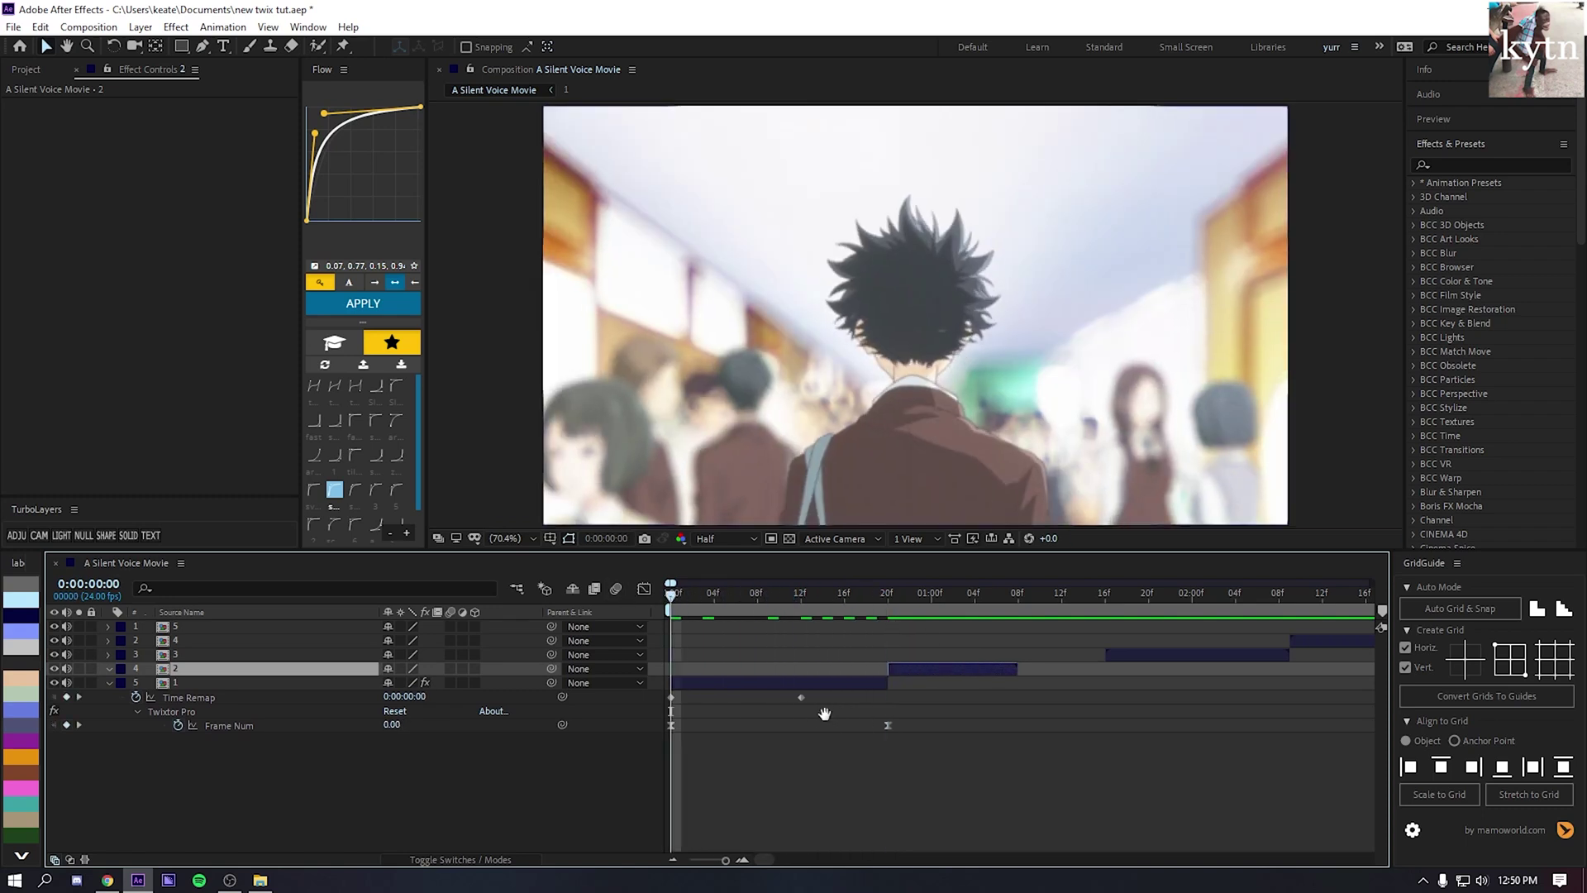
{"action": "key", "text": "space"}
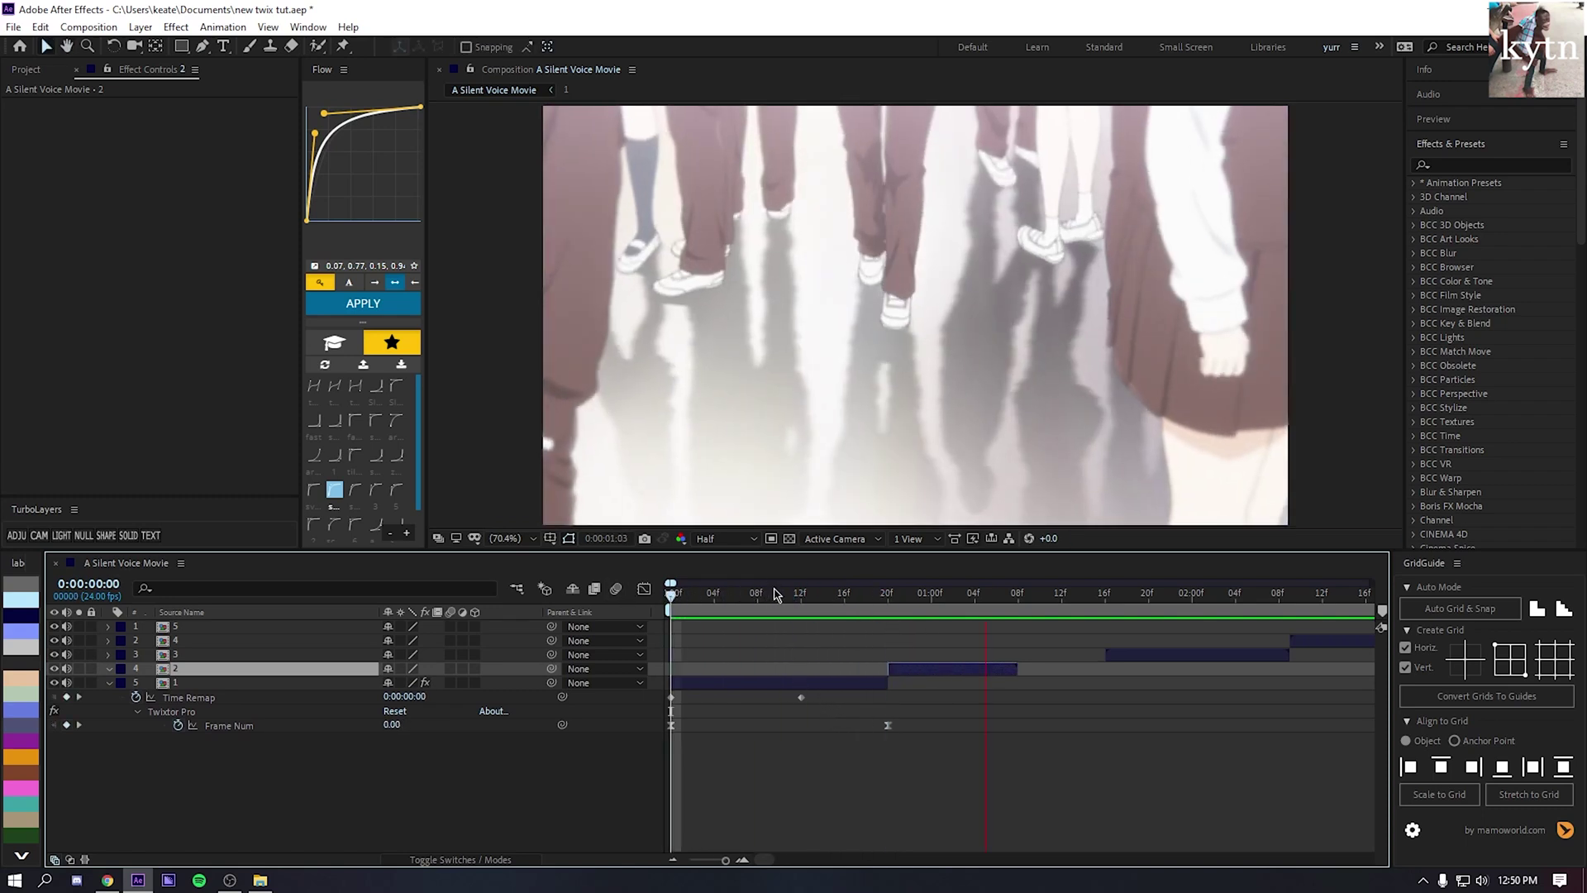
{"action": "key", "text": "space"}
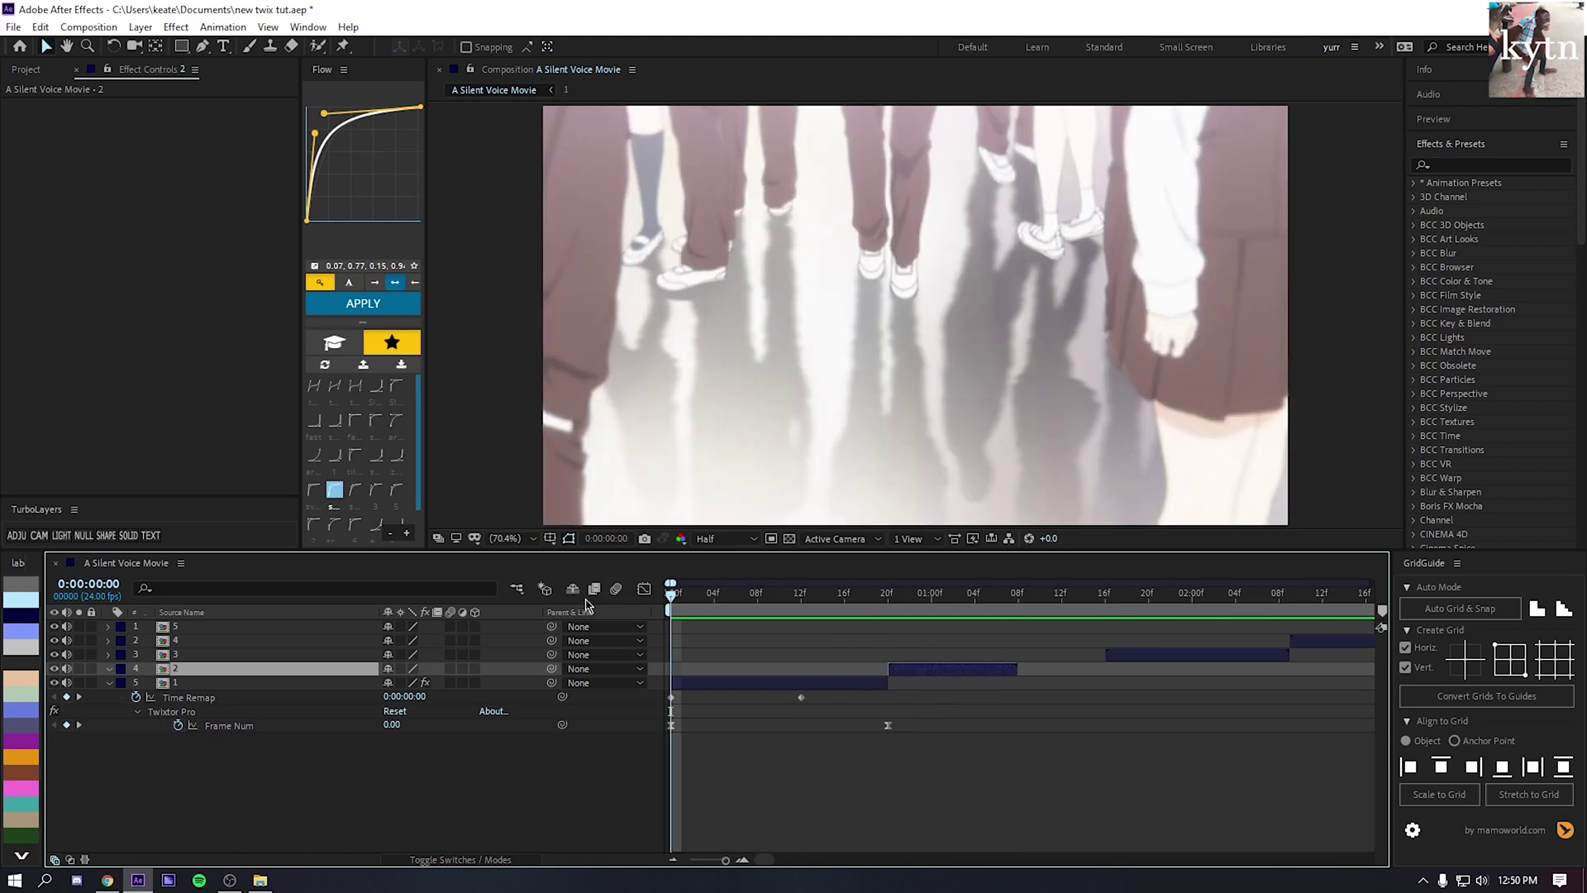
{"action": "key", "text": "space"}
{"action": "key", "text": "space"}
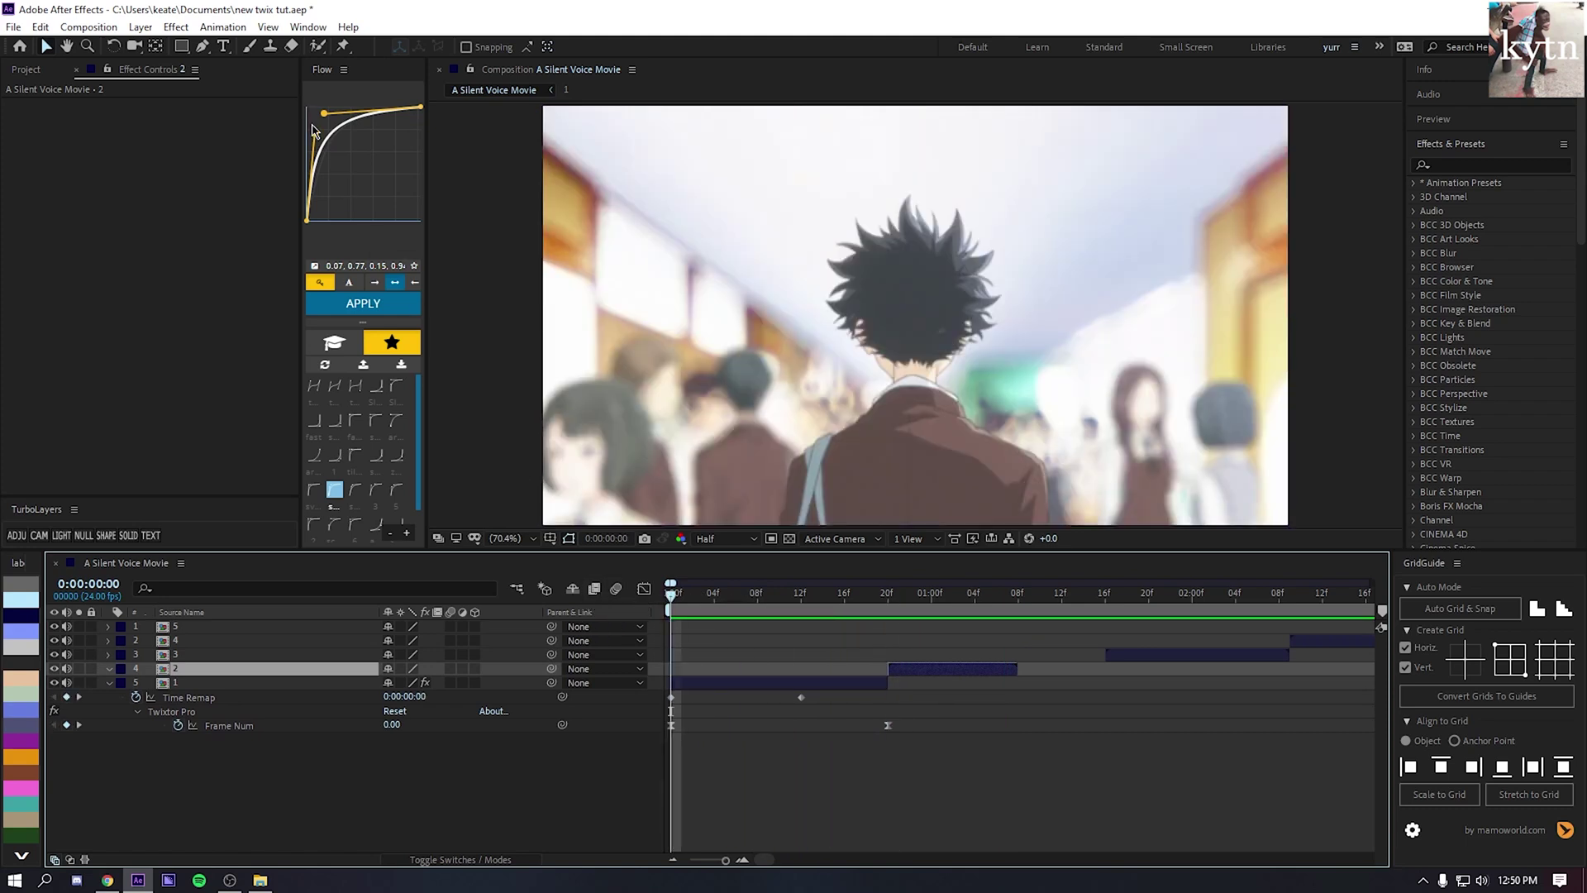
- Move the Flow curve's first handle to 0.16, 0.79 for pre-comp 1's Frame Num keyframes and replay the clip from the start
{"action": "left_click_drag", "start_coordinate": [315, 130], "coordinate": [327, 136]}
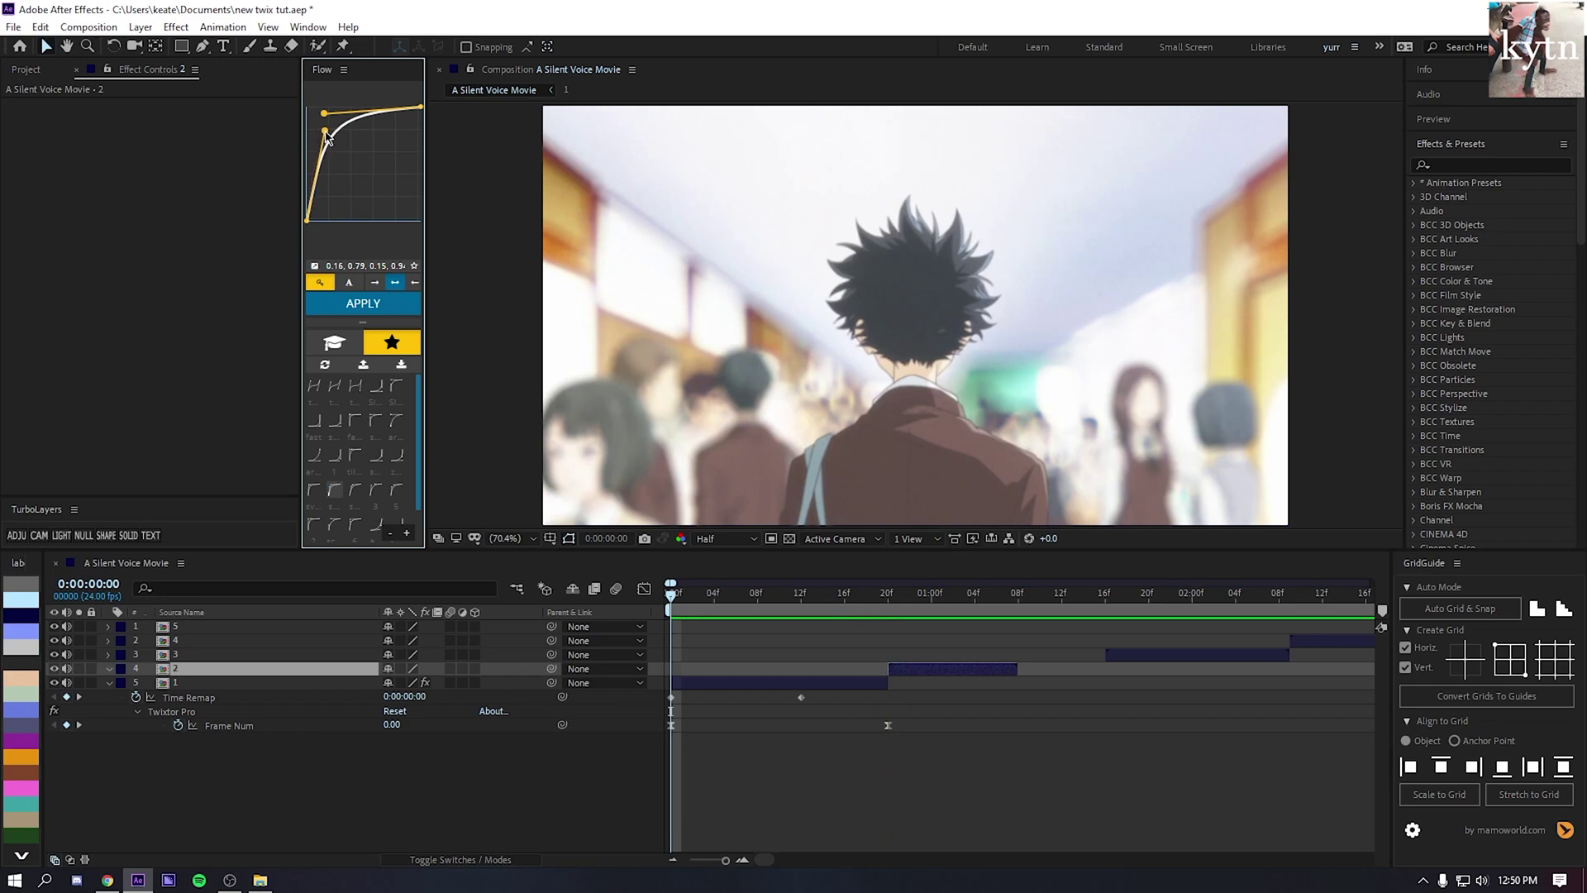
{"action": "left_click", "coordinate": [888, 725]}
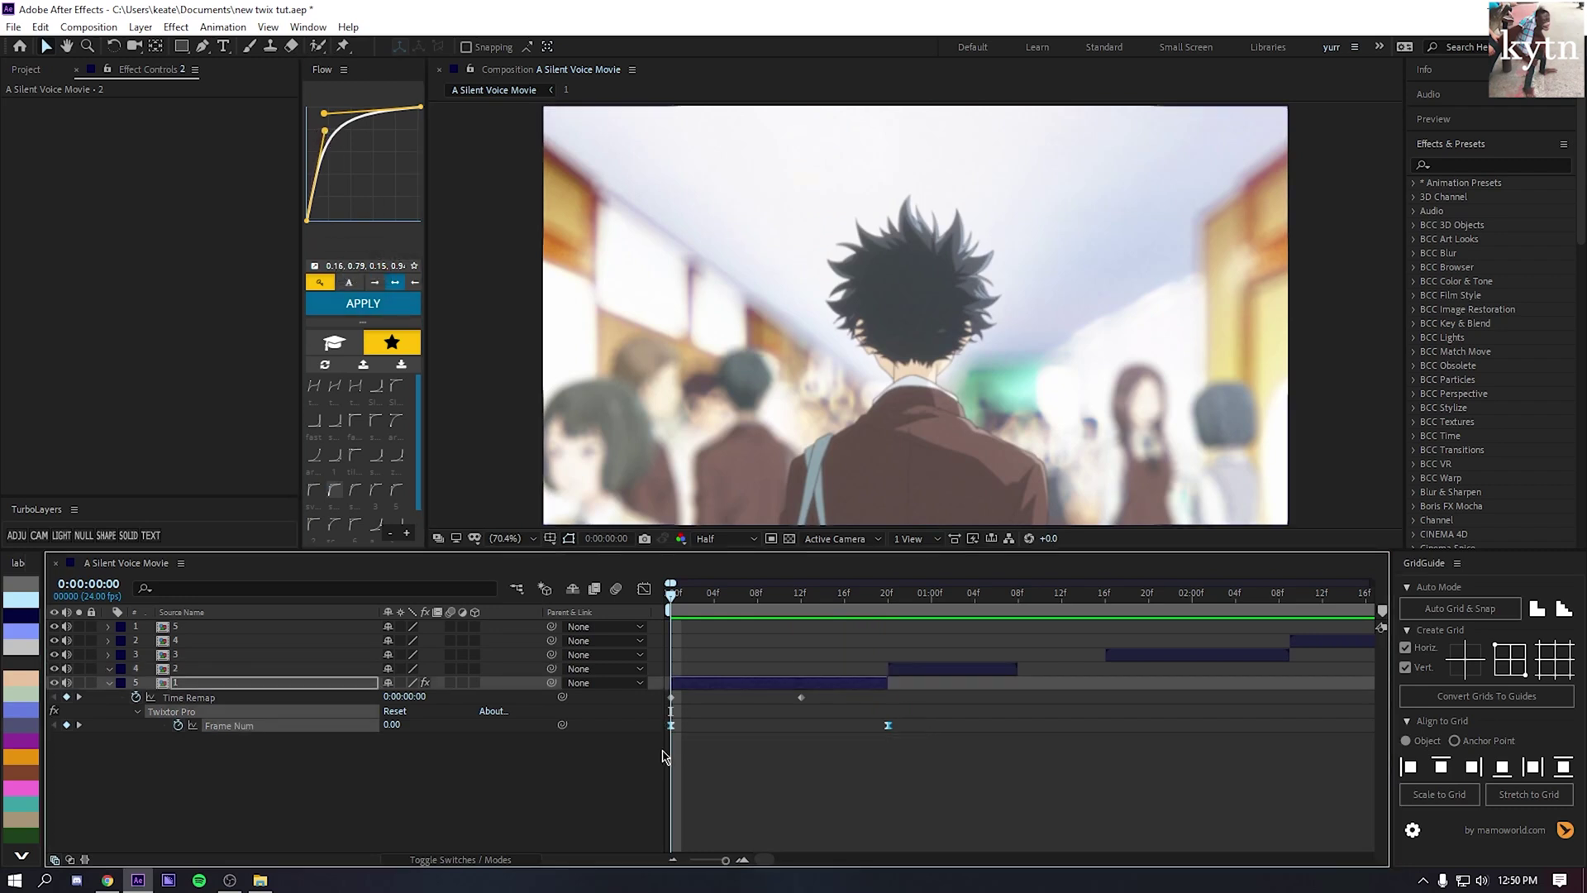
{"action": "left_click_drag", "start_coordinate": [686, 597], "coordinate": [628, 598]}
{"action": "key", "text": "space"}
{"action": "key", "text": "space"}
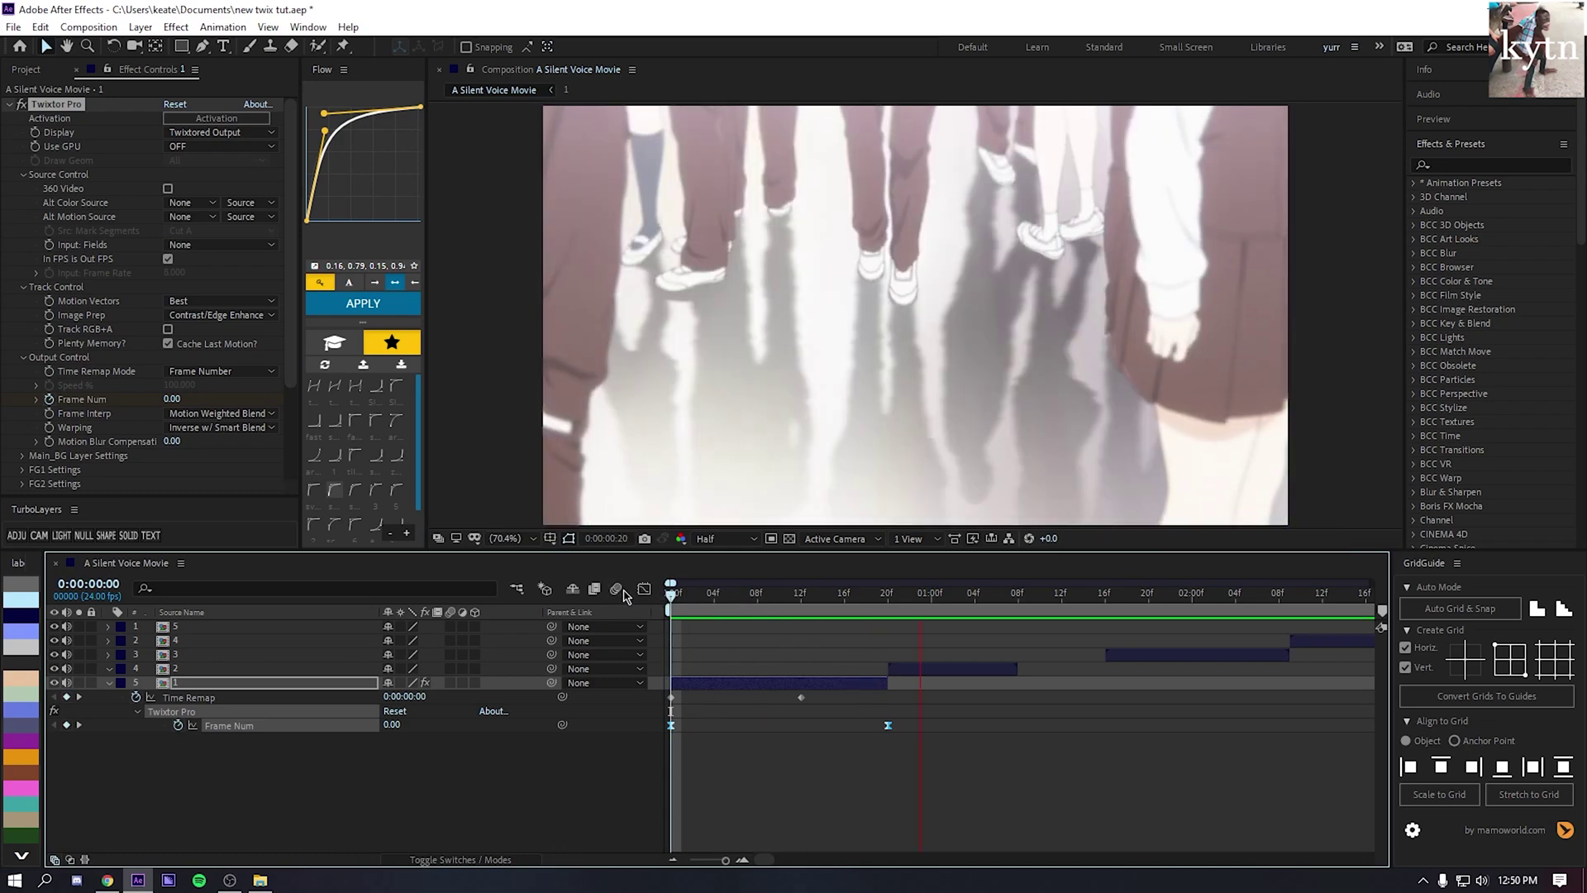
{"action": "left_click", "coordinate": [686, 606]}
{"action": "left_click_drag", "start_coordinate": [686, 612], "coordinate": [836, 622]}
{"action": "key", "text": "Home"}
{"action": "key", "text": "space"}
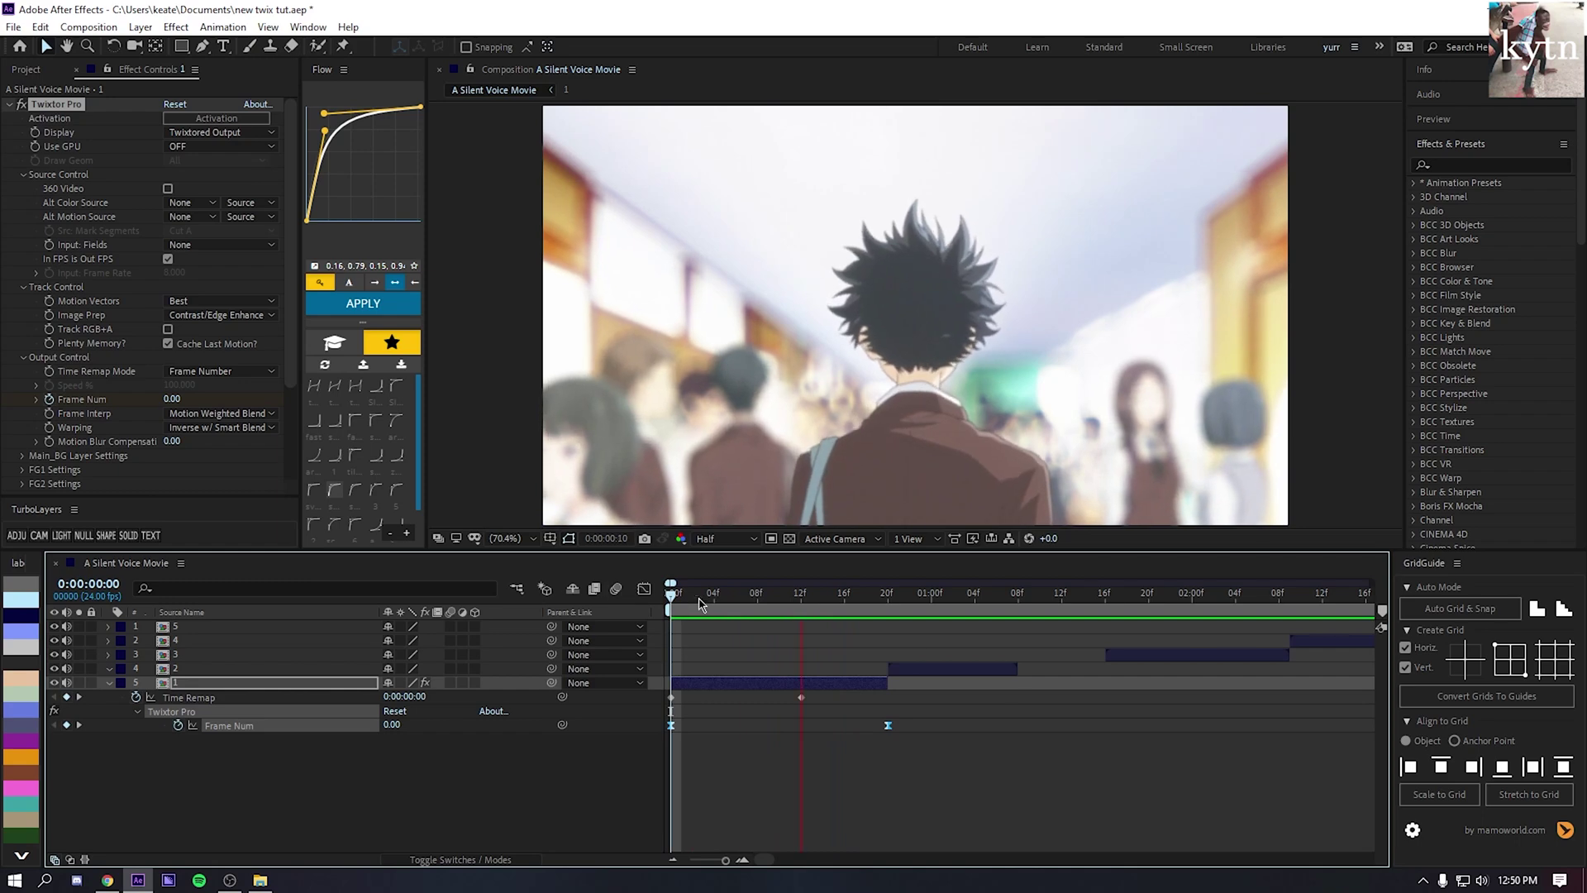
{"action": "key", "text": "space"}
- Return the playhead to 0:00:00:20 and shift layers 3, 4 and 5 together so layer 3 starts at about 0:00:02:06
{"action": "scroll", "coordinate": [825, 634], "scroll_direction": "right", "scroll_amount": 3}
{"action": "left_click", "coordinate": [808, 731]}
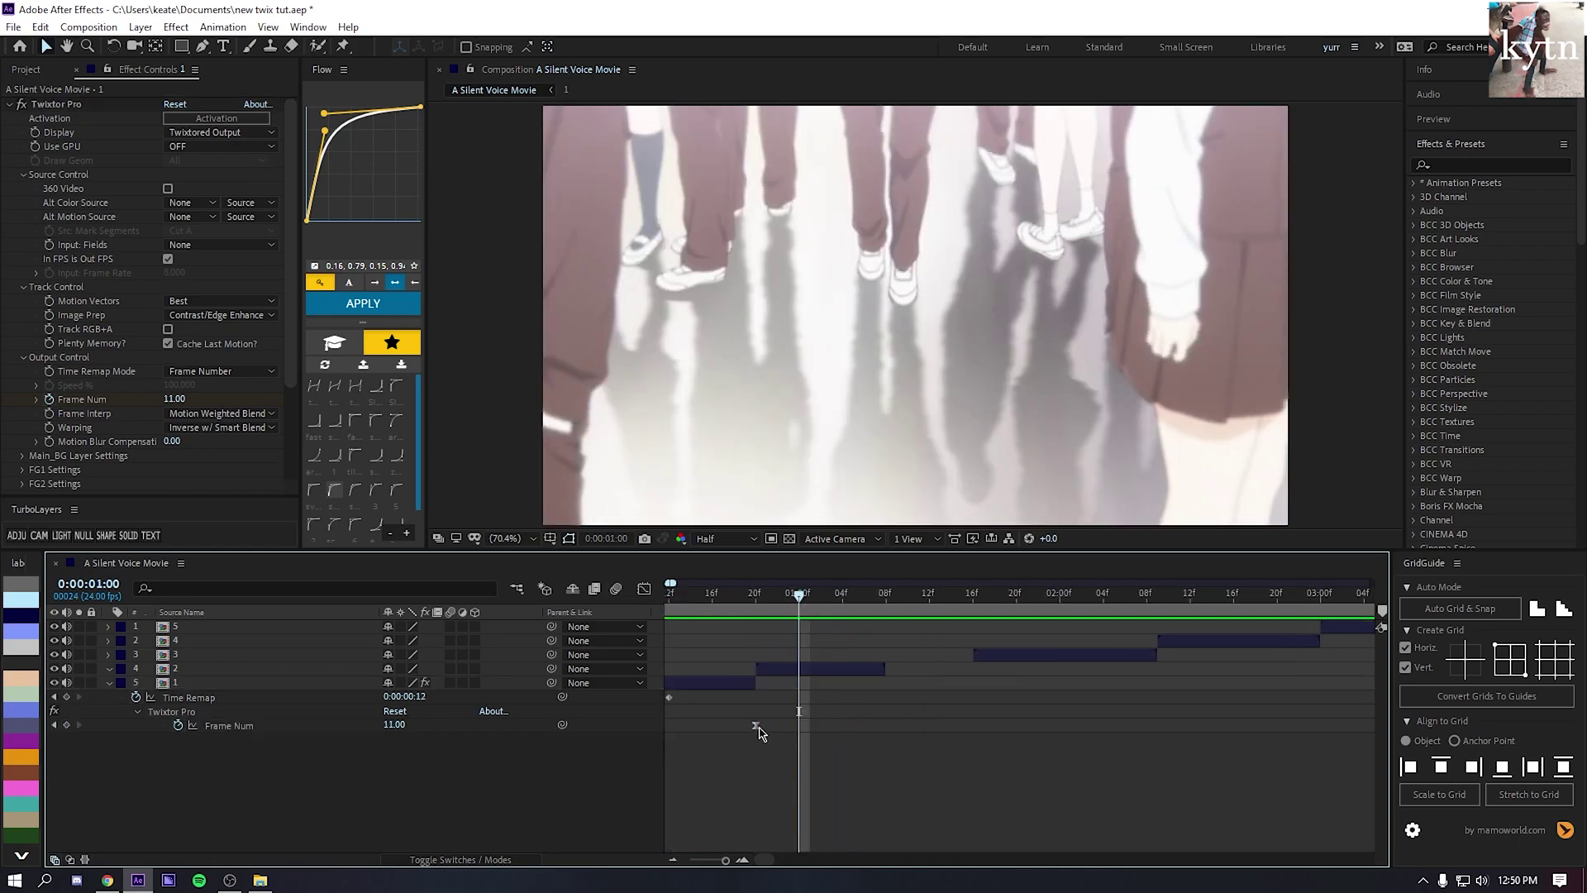
{"action": "left_click_drag", "start_coordinate": [784, 599], "coordinate": [756, 600]}
{"action": "left_click", "coordinate": [1064, 659]}
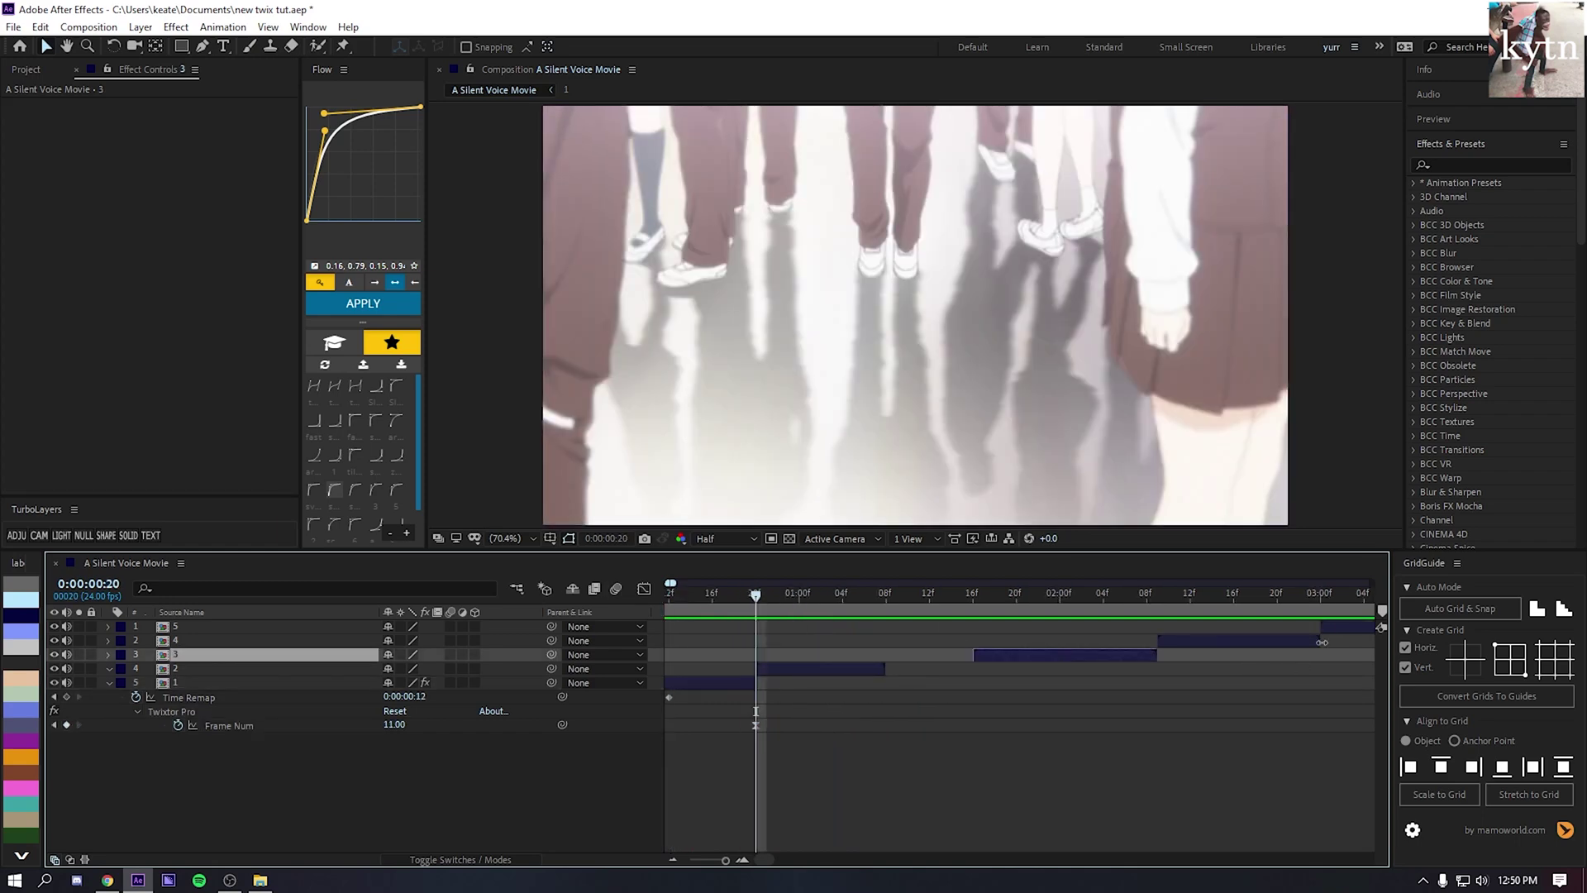
{"action": "left_click", "coordinate": [1327, 630], "text": "shift"}
{"action": "left_click_drag", "start_coordinate": [1049, 656], "coordinate": [1200, 656]}
- Add the Twixtor Pro and RSMB effects to pre-comp layer 2
{"action": "left_click", "coordinate": [861, 669]}
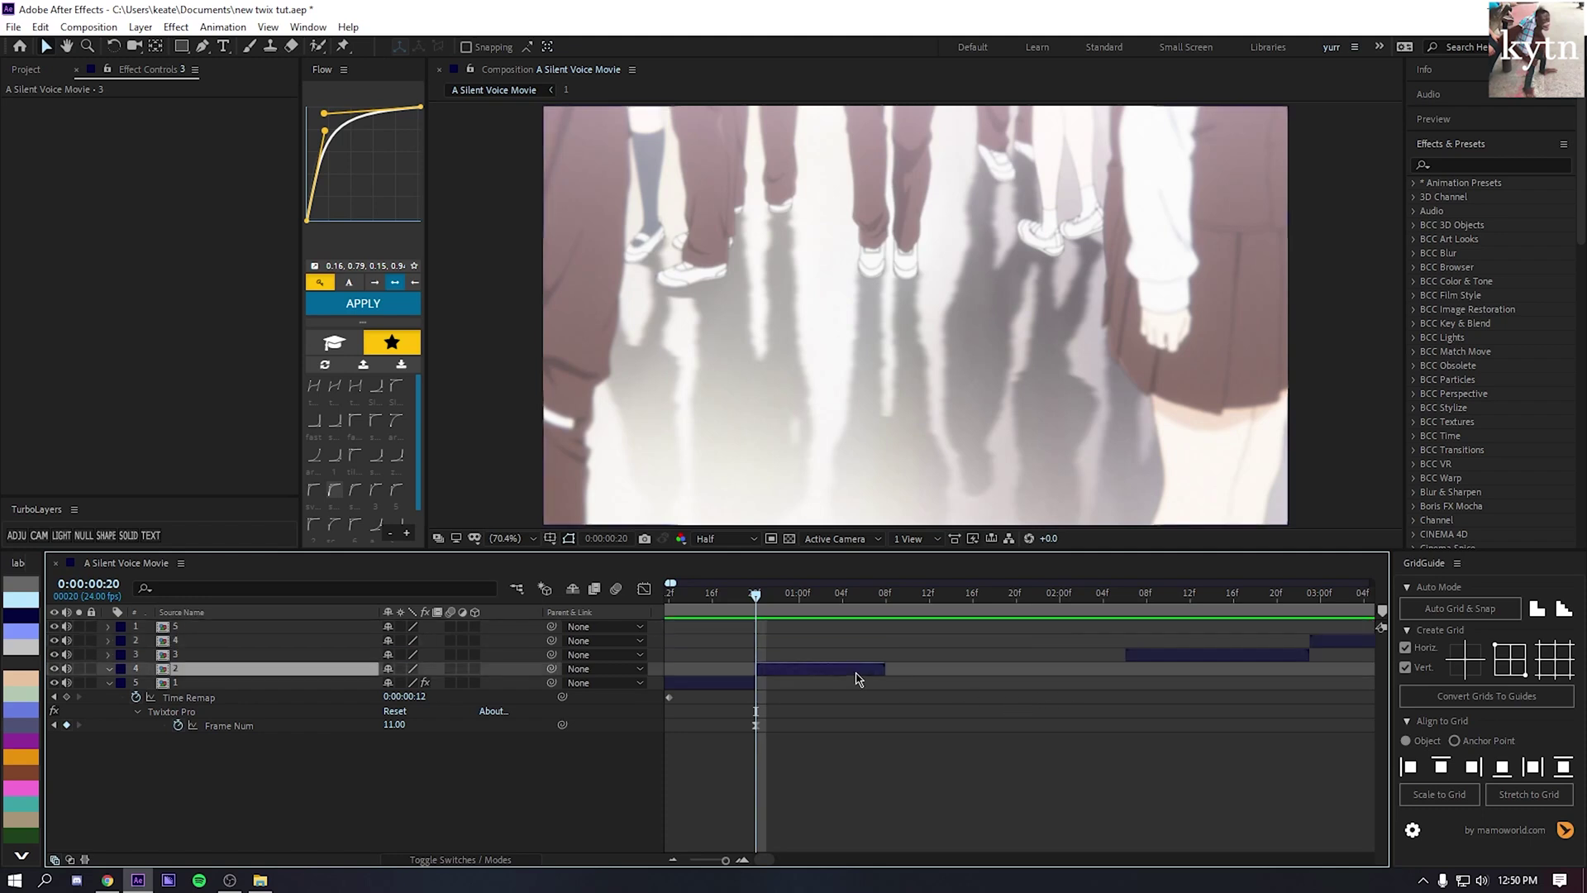
{"action": "left_click", "coordinate": [840, 711]}
{"action": "left_click", "coordinate": [835, 674]}
{"action": "key", "text": "ctrl+space"}
{"action": "left_click", "coordinate": [693, 652]}
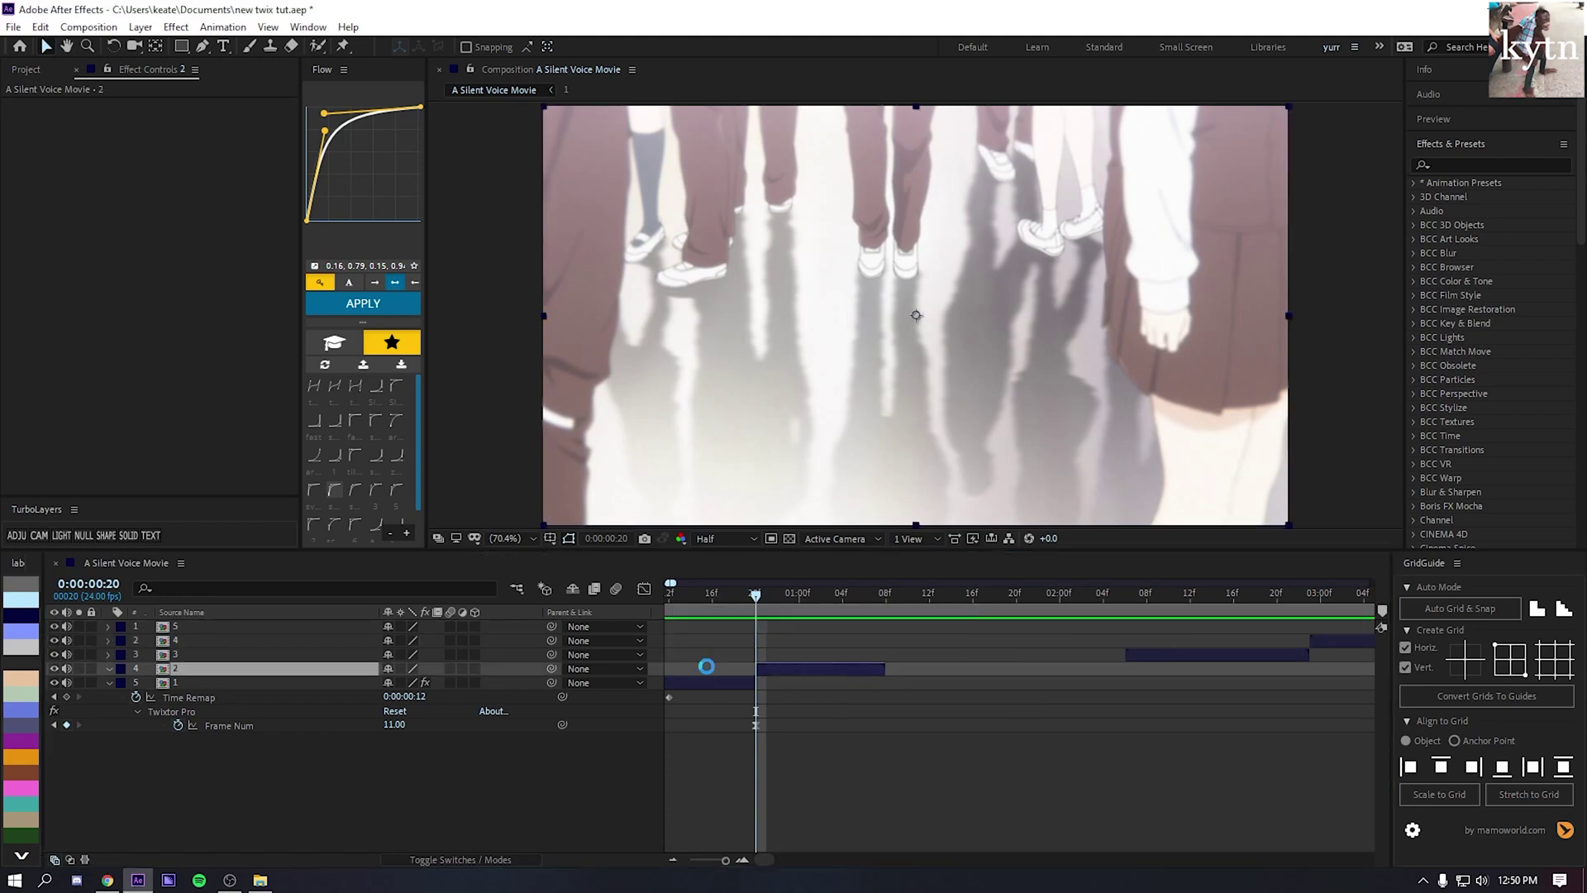
{"action": "key", "text": "ctrl+space"}
{"action": "left_click", "coordinate": [558, 654]}
{"action": "left_click", "coordinate": [834, 701]}
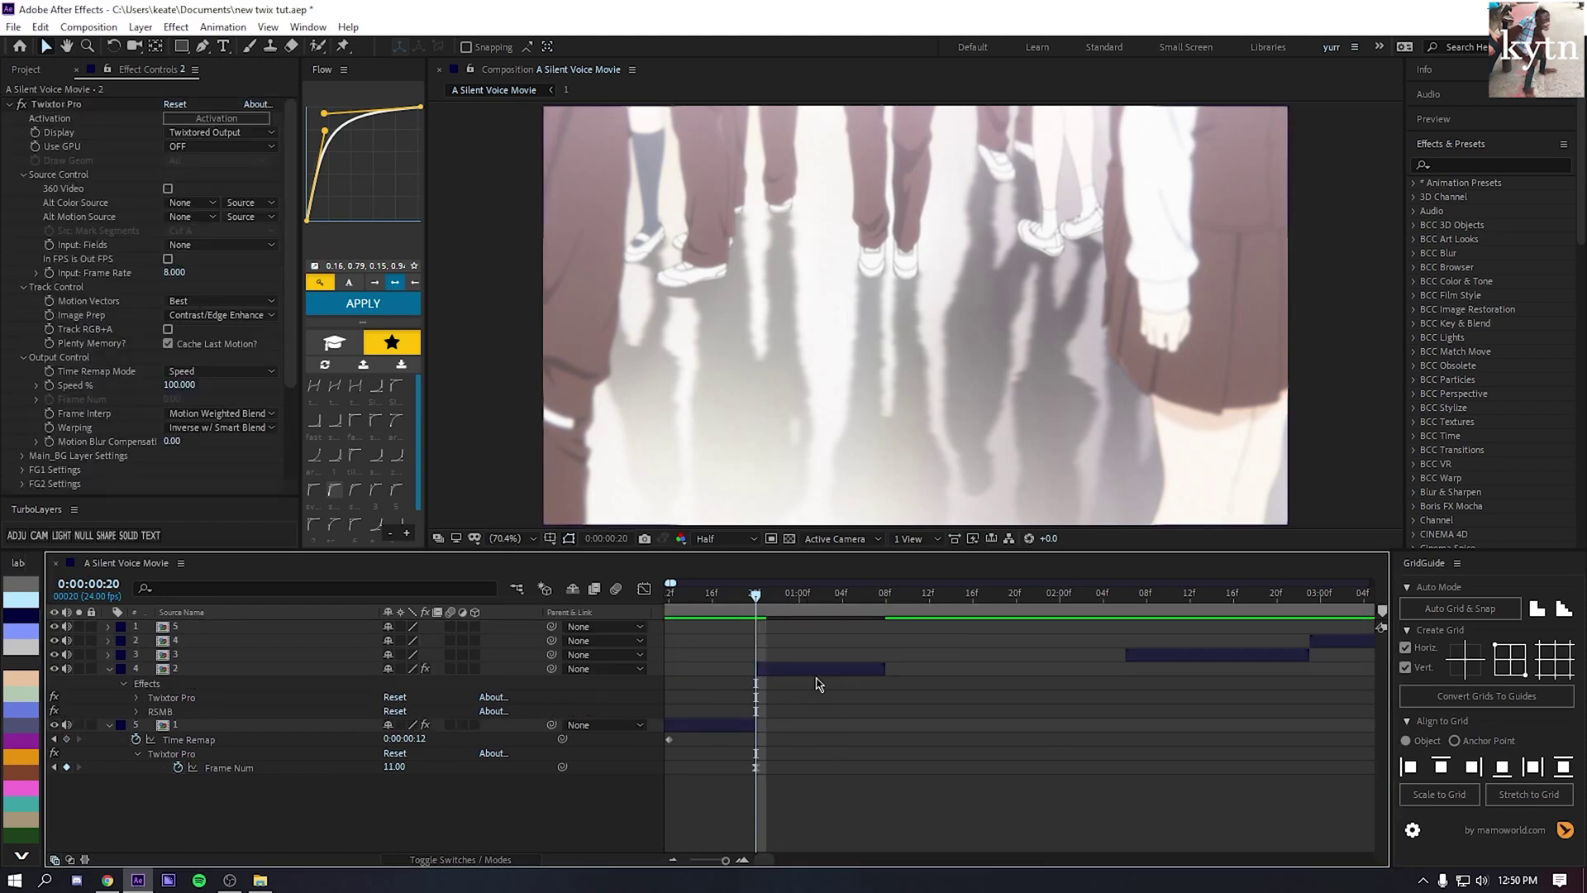
- Review the first clip from the timeline start and check the cut between layers 1 and 2 at 0:00:00:20
{"action": "scroll", "coordinate": [847, 699], "scroll_direction": "left", "scroll_amount": 3}
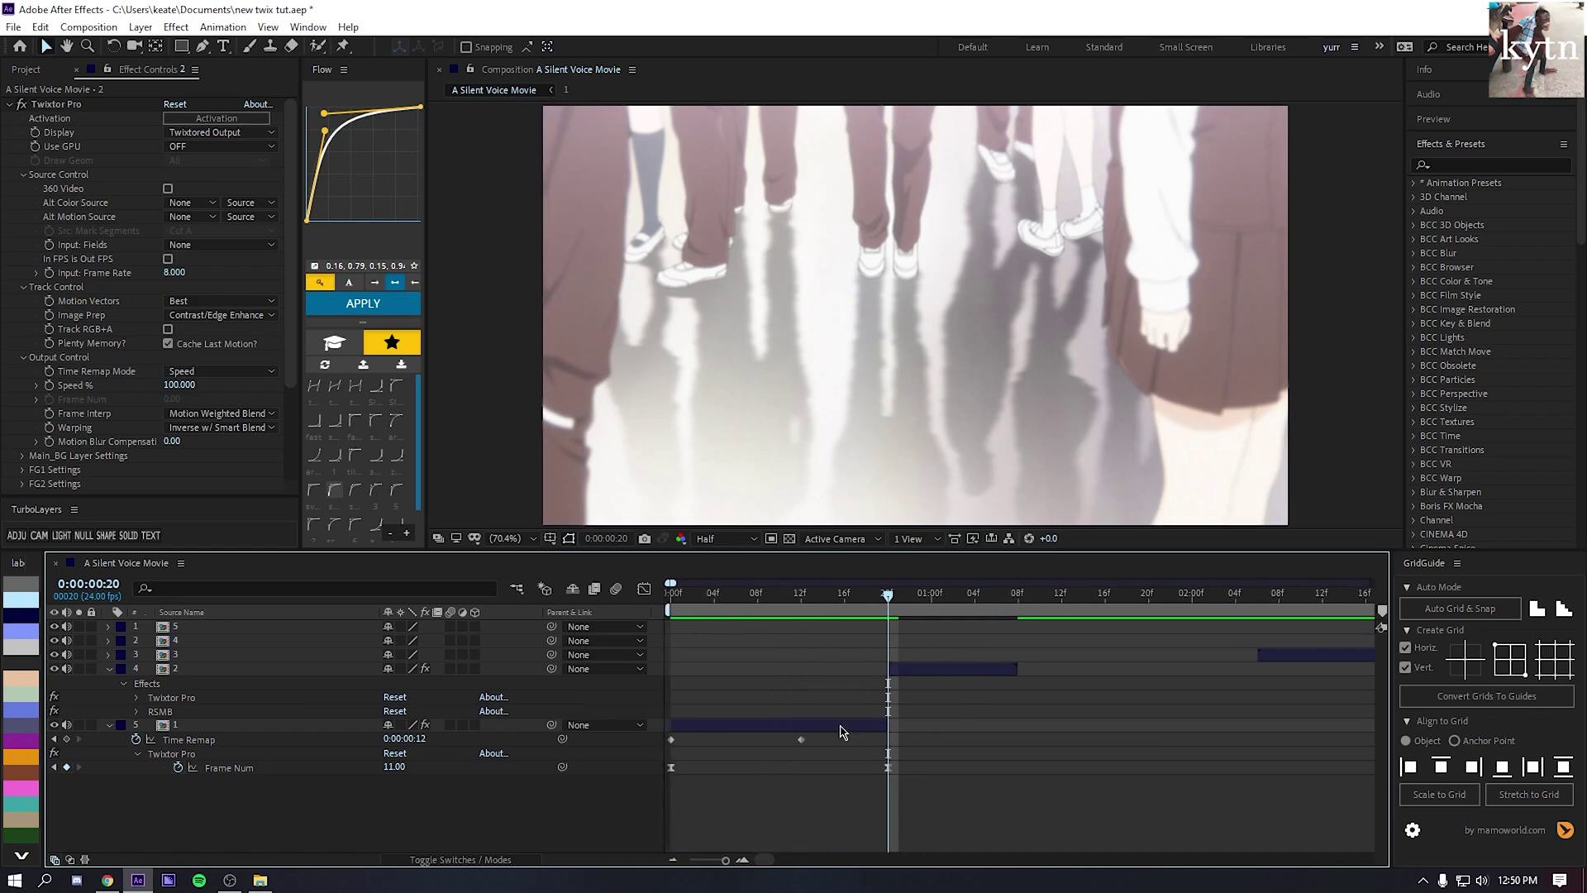
{"action": "key", "text": "Home"}
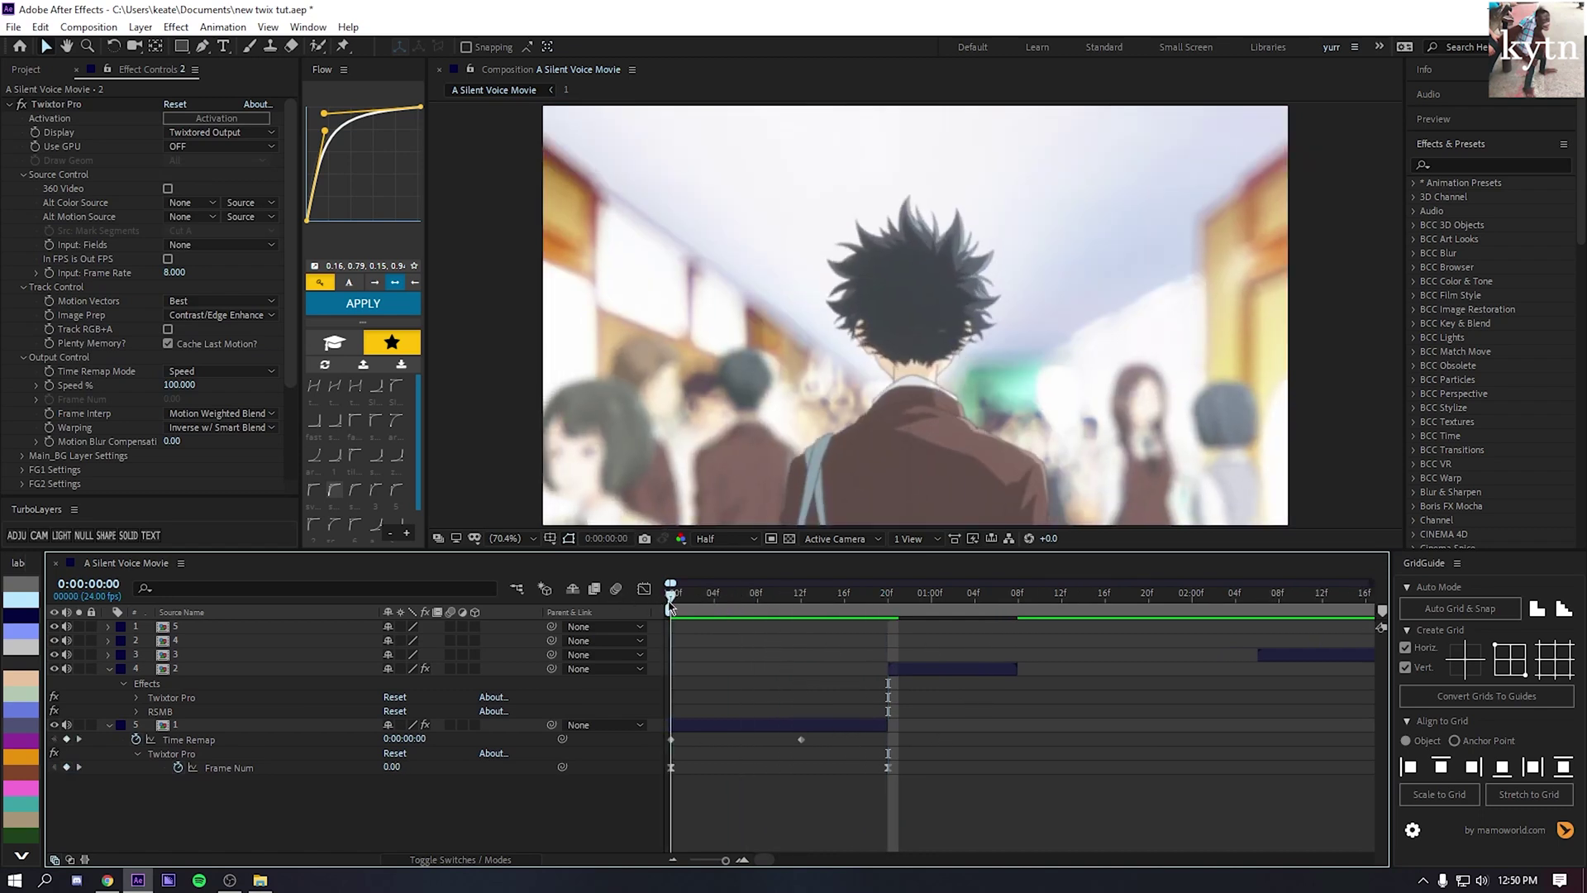
{"action": "mouse_move", "coordinate": [671, 608]}
{"action": "left_mouse_down"}
{"action": "mouse_move", "coordinate": [1001, 629]}
{"action": "mouse_move", "coordinate": [758, 619]}
{"action": "mouse_move", "coordinate": [842, 614]}
{"action": "mouse_move", "coordinate": [648, 596]}
{"action": "left_mouse_up"}
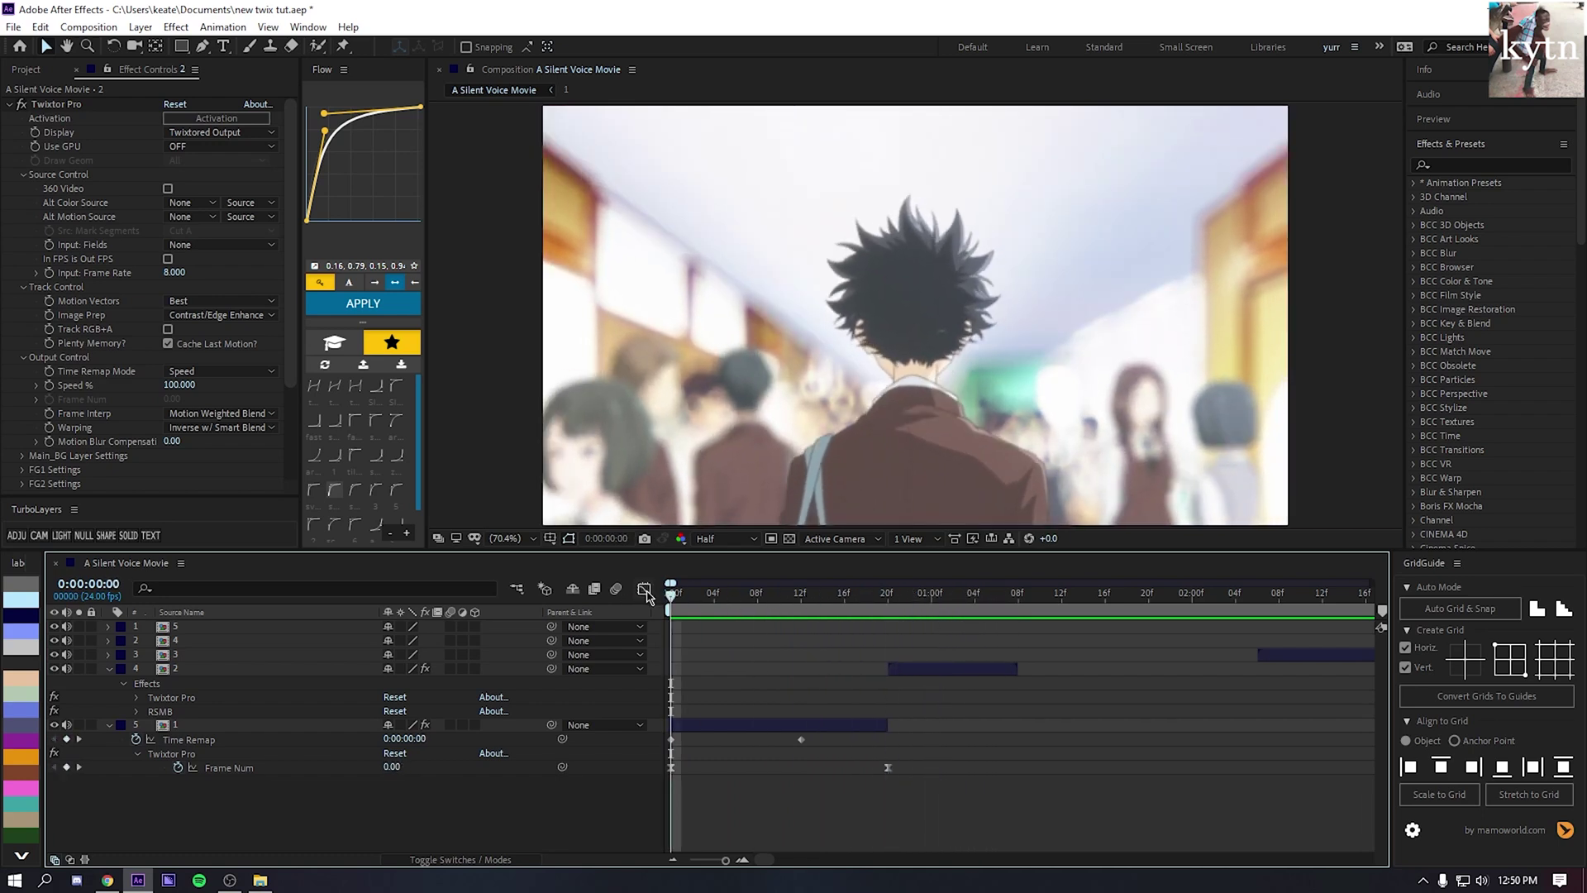
{"action": "left_click", "coordinate": [878, 616]}
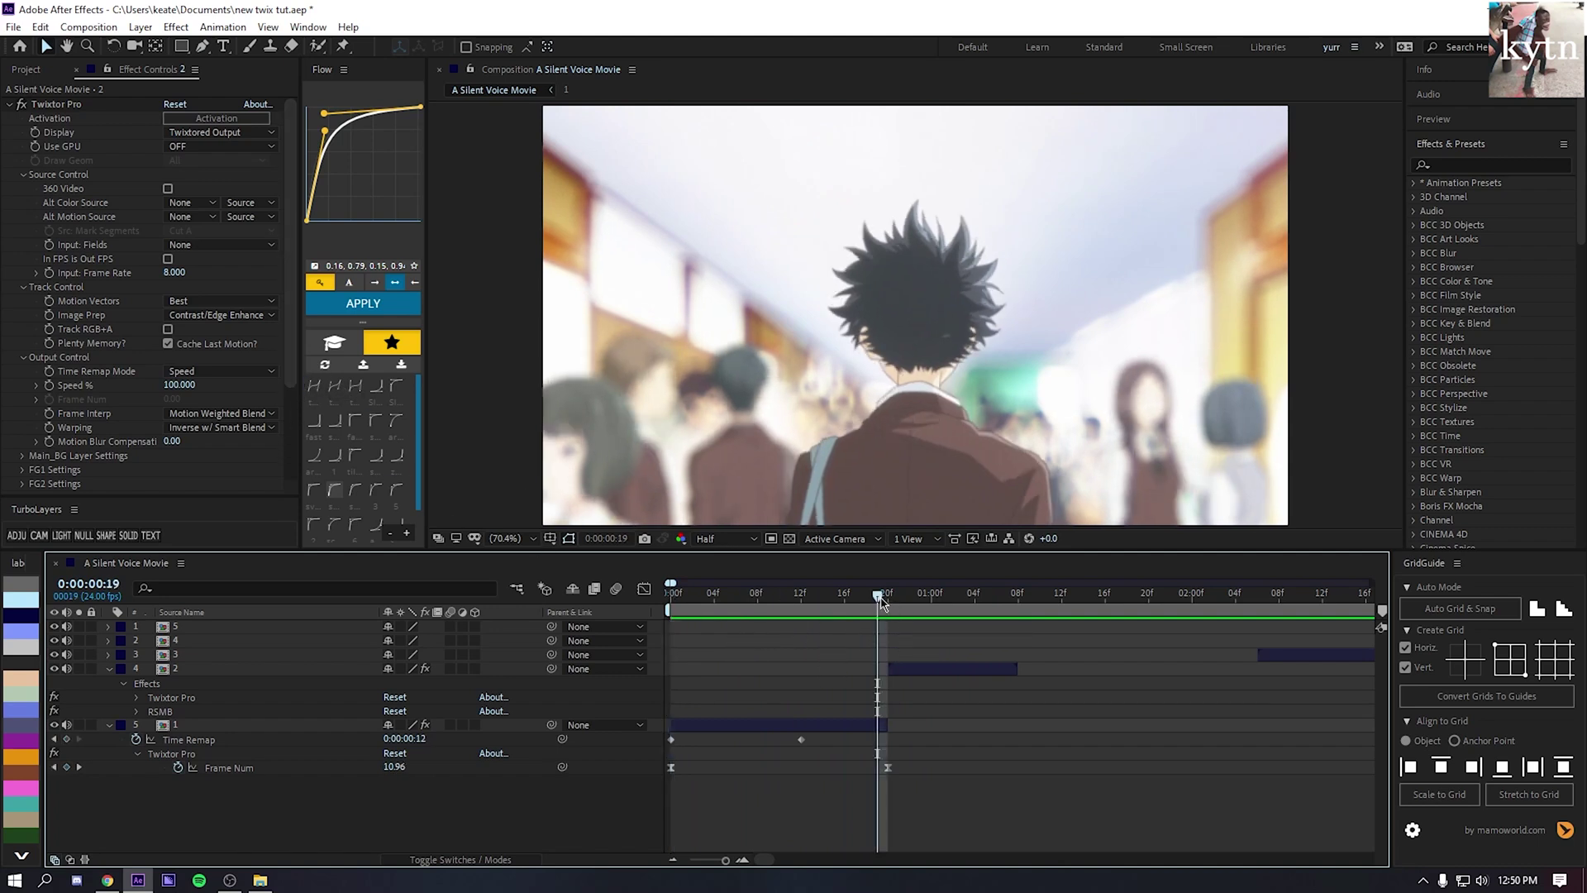
{"action": "left_click_drag", "start_coordinate": [881, 601], "coordinate": [898, 612]}
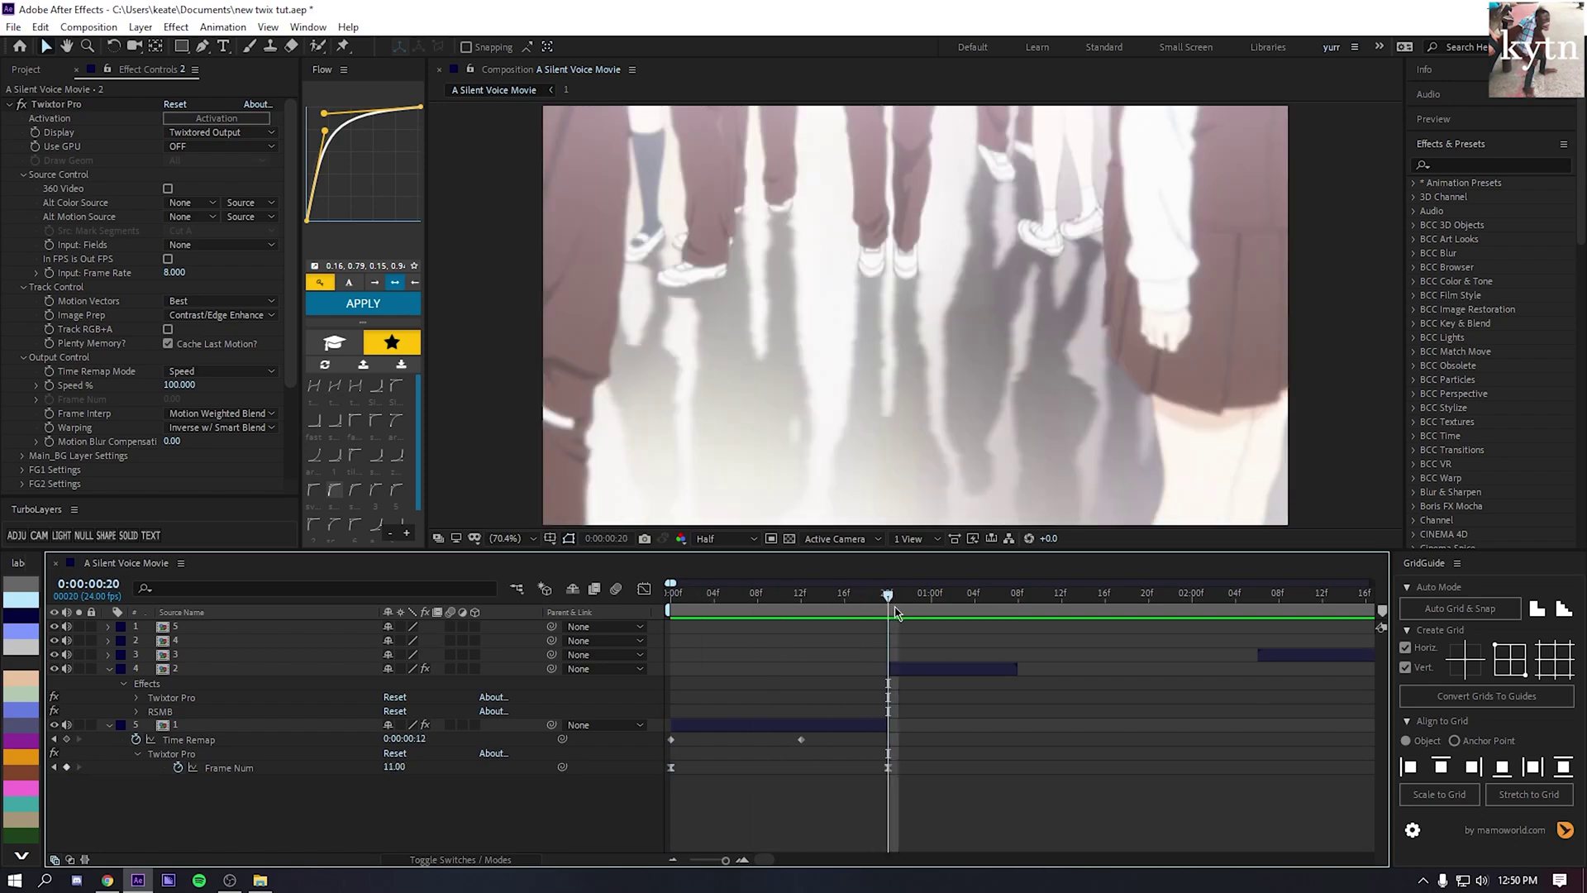
- Enable In FPS Is Out FPS in layer 2's Twixtor Pro and set its Time Remap Mode to Frame Number
{"action": "scroll", "coordinate": [769, 642], "scroll_direction": "right", "scroll_amount": 3}
{"action": "left_click", "coordinate": [823, 669]}
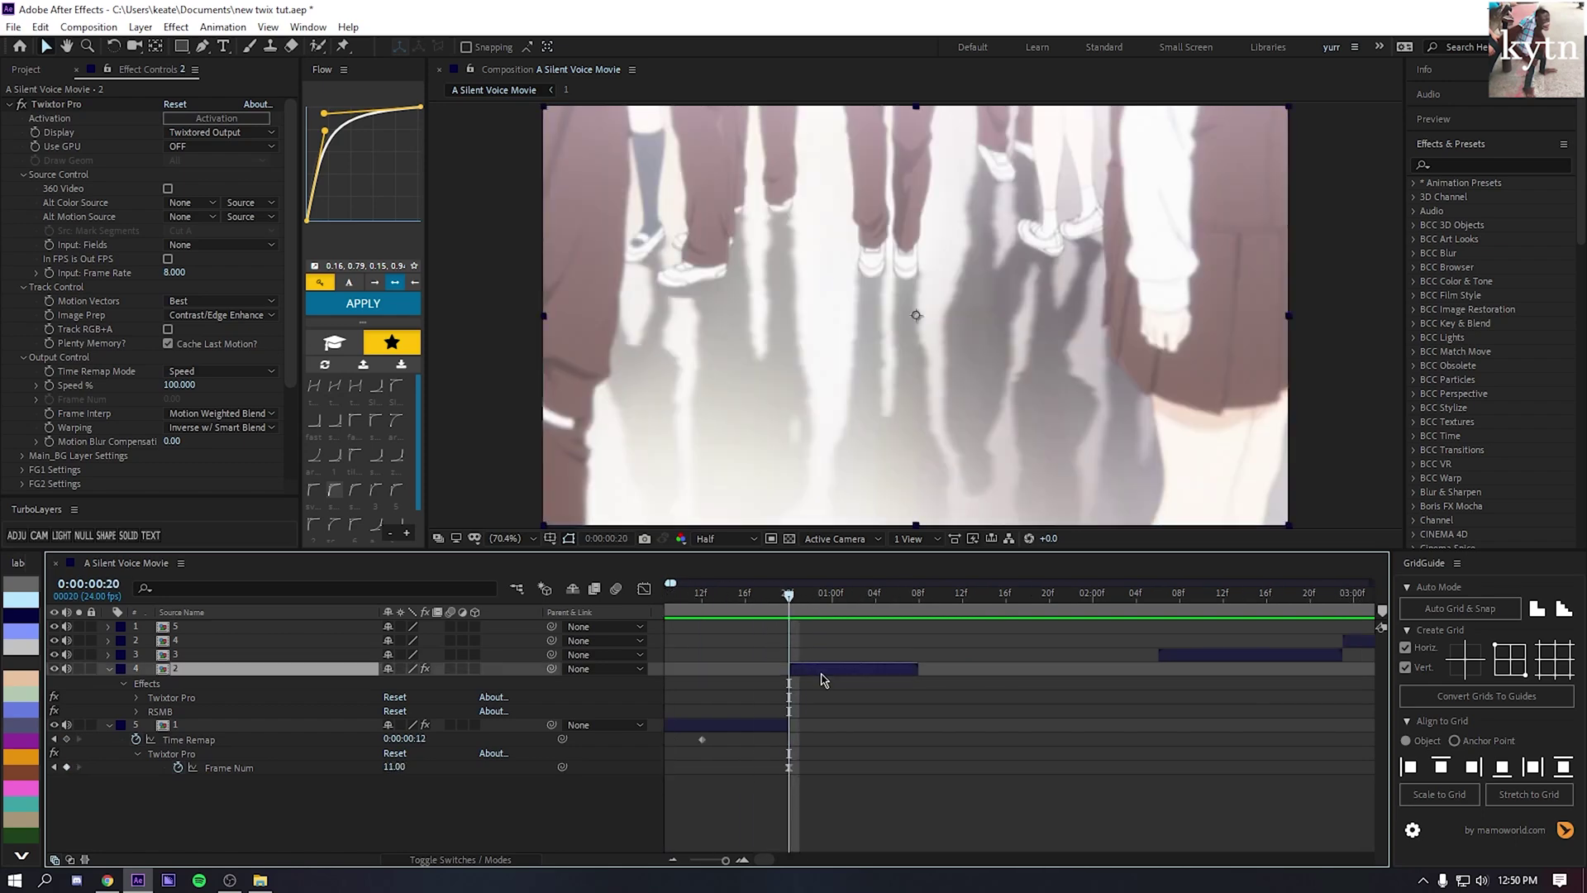
{"action": "left_click", "coordinate": [167, 259]}
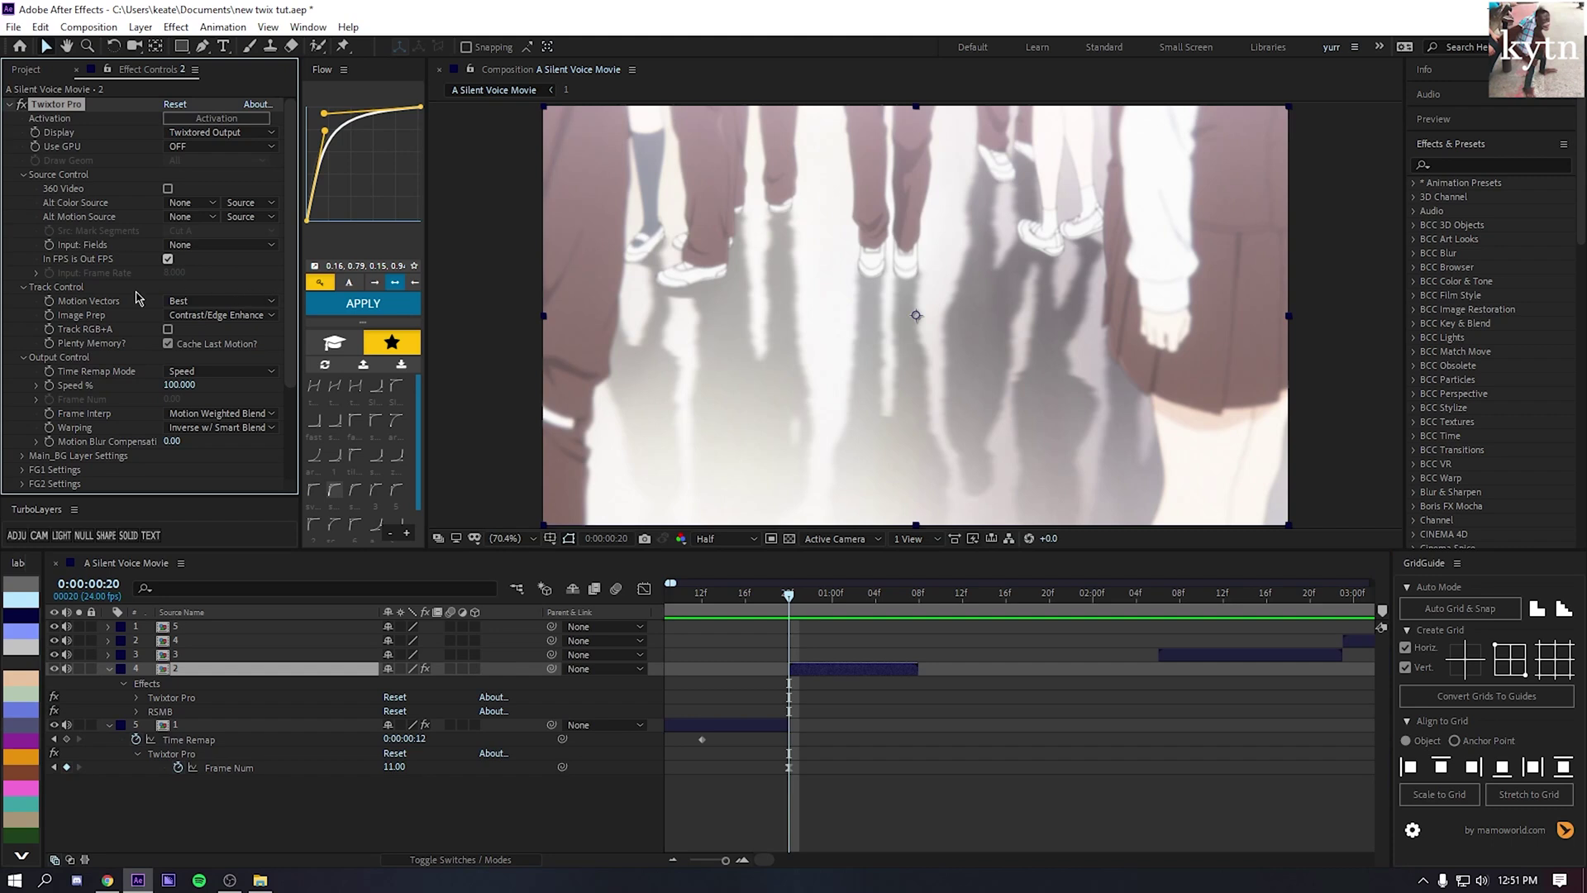
{"action": "scroll", "coordinate": [139, 327], "scroll_direction": "down", "scroll_amount": 3}
{"action": "scroll", "coordinate": [206, 359], "scroll_direction": "up", "scroll_amount": 2}
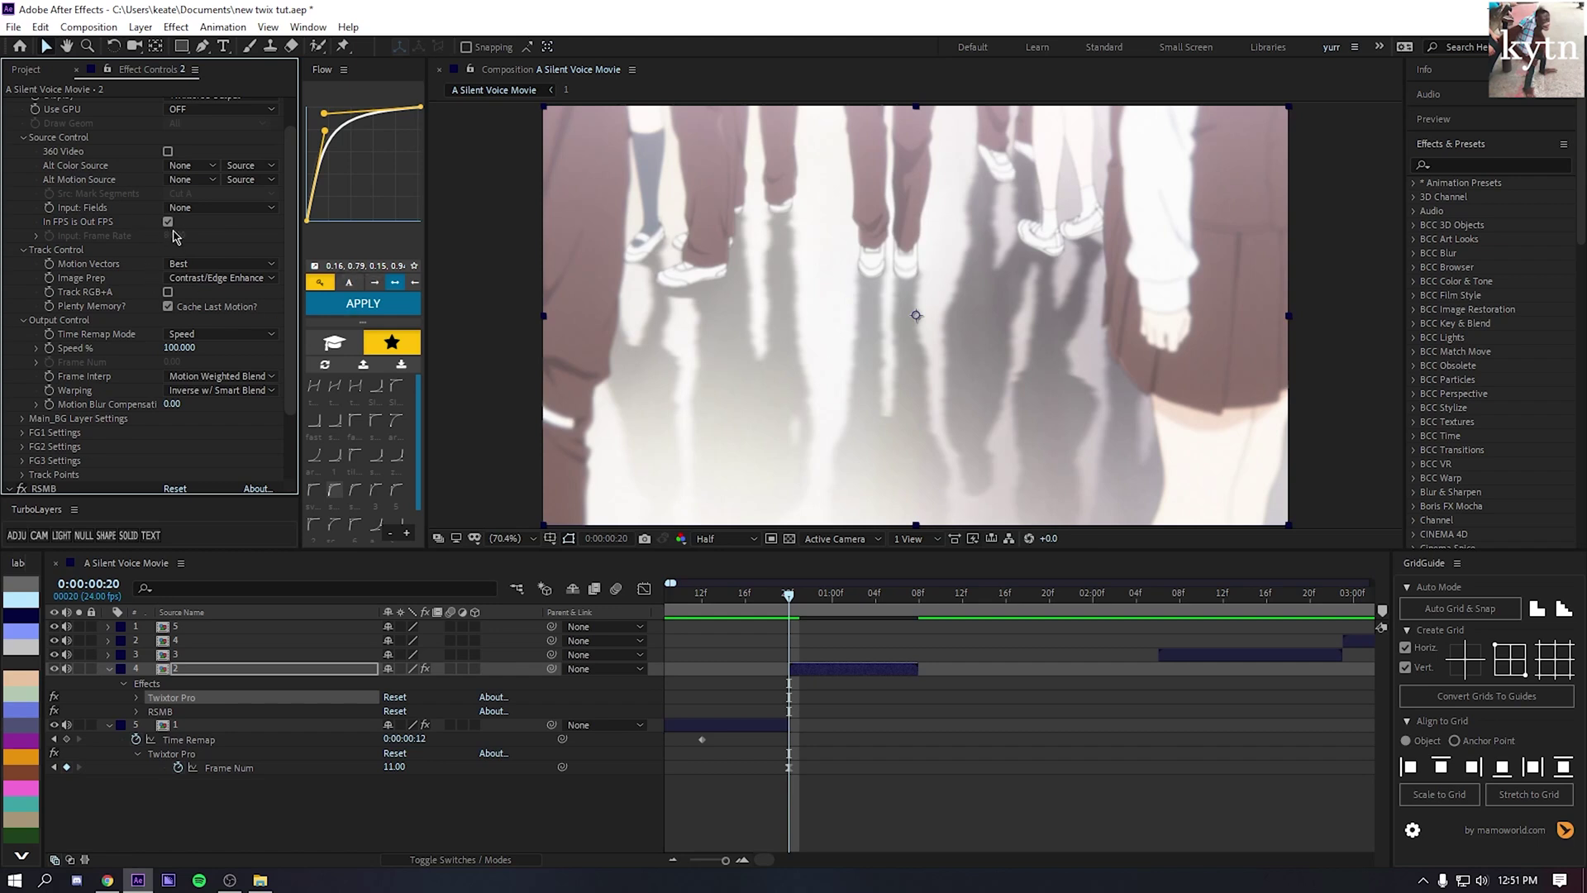
{"action": "left_click", "coordinate": [211, 334]}
{"action": "left_click", "coordinate": [177, 364]}
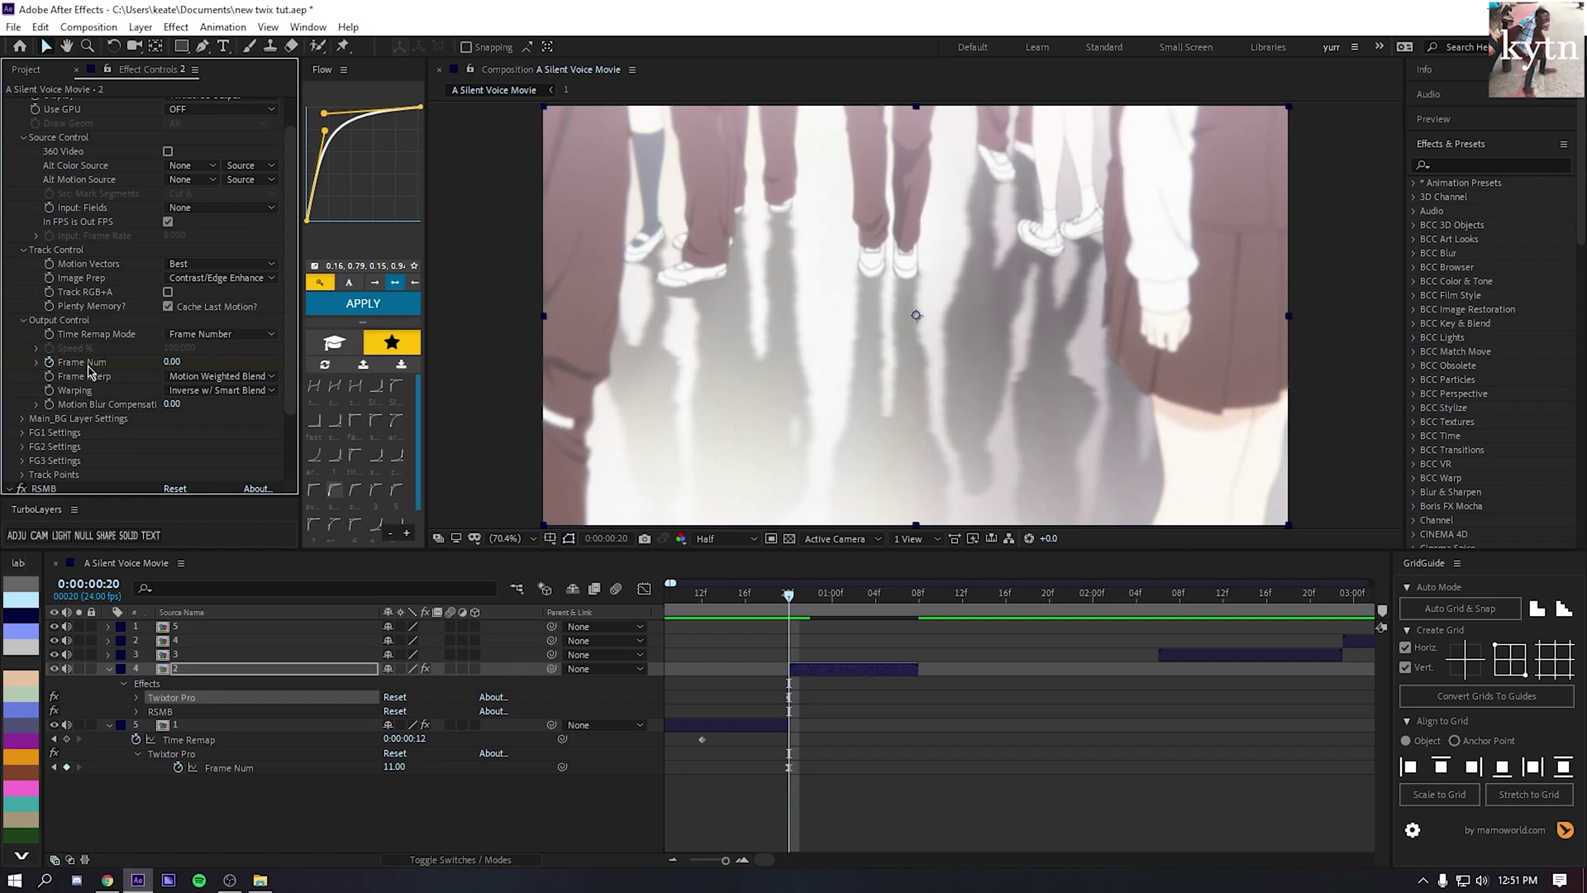
- Keyframe layer 2's Frame Num at 0 on its first frame and set it to 11 at 0:00:00:22
{"action": "left_click_drag", "start_coordinate": [791, 595], "coordinate": [809, 596]}
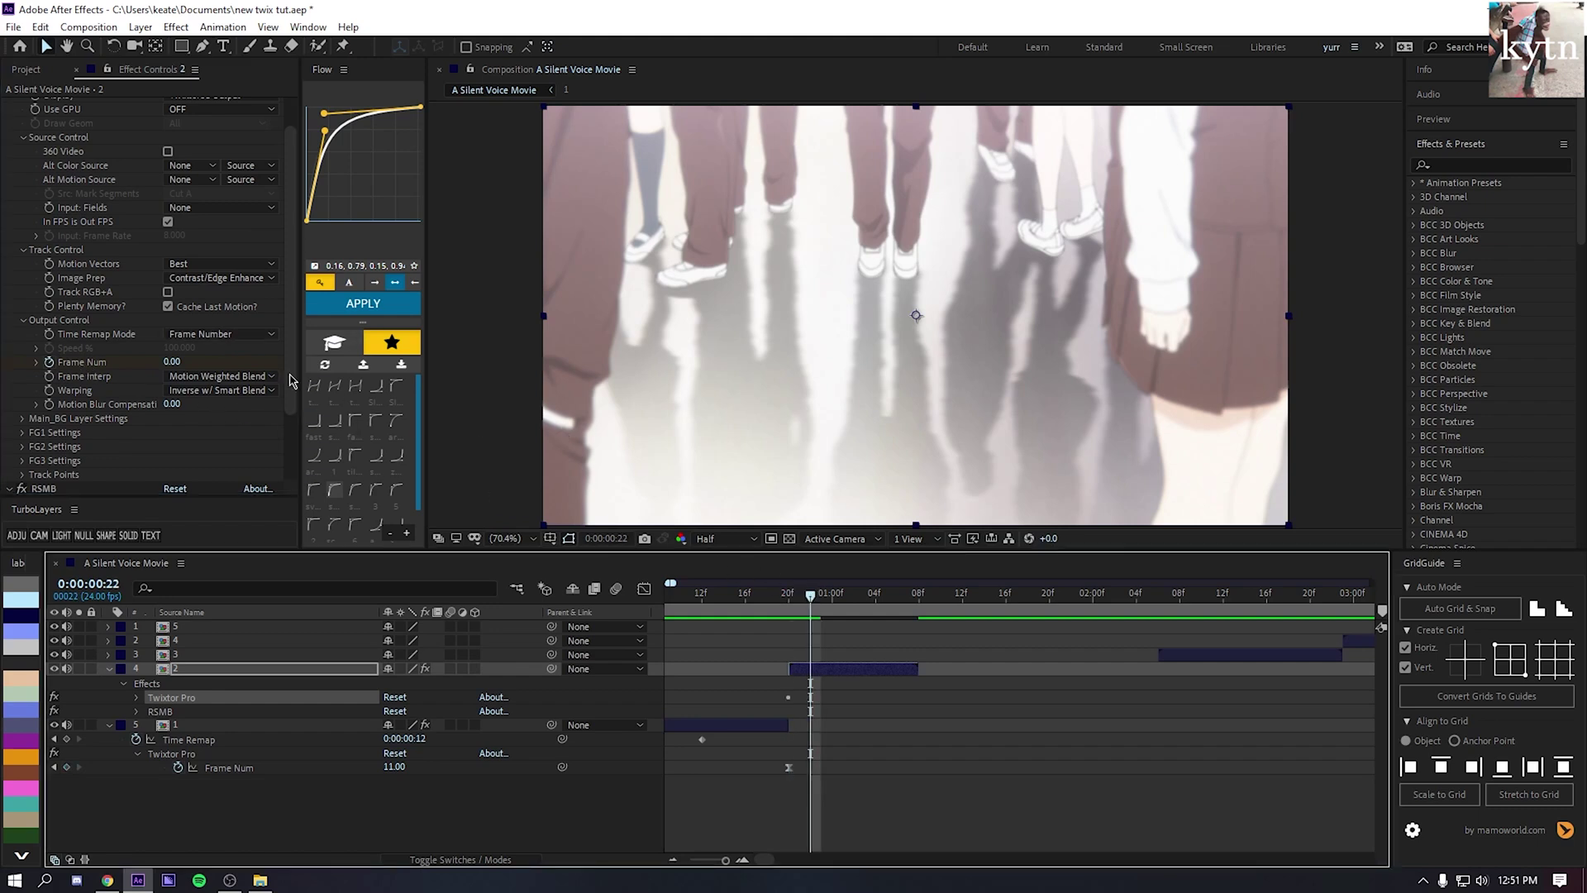
{"action": "left_click_drag", "start_coordinate": [176, 366], "coordinate": [189, 364]}
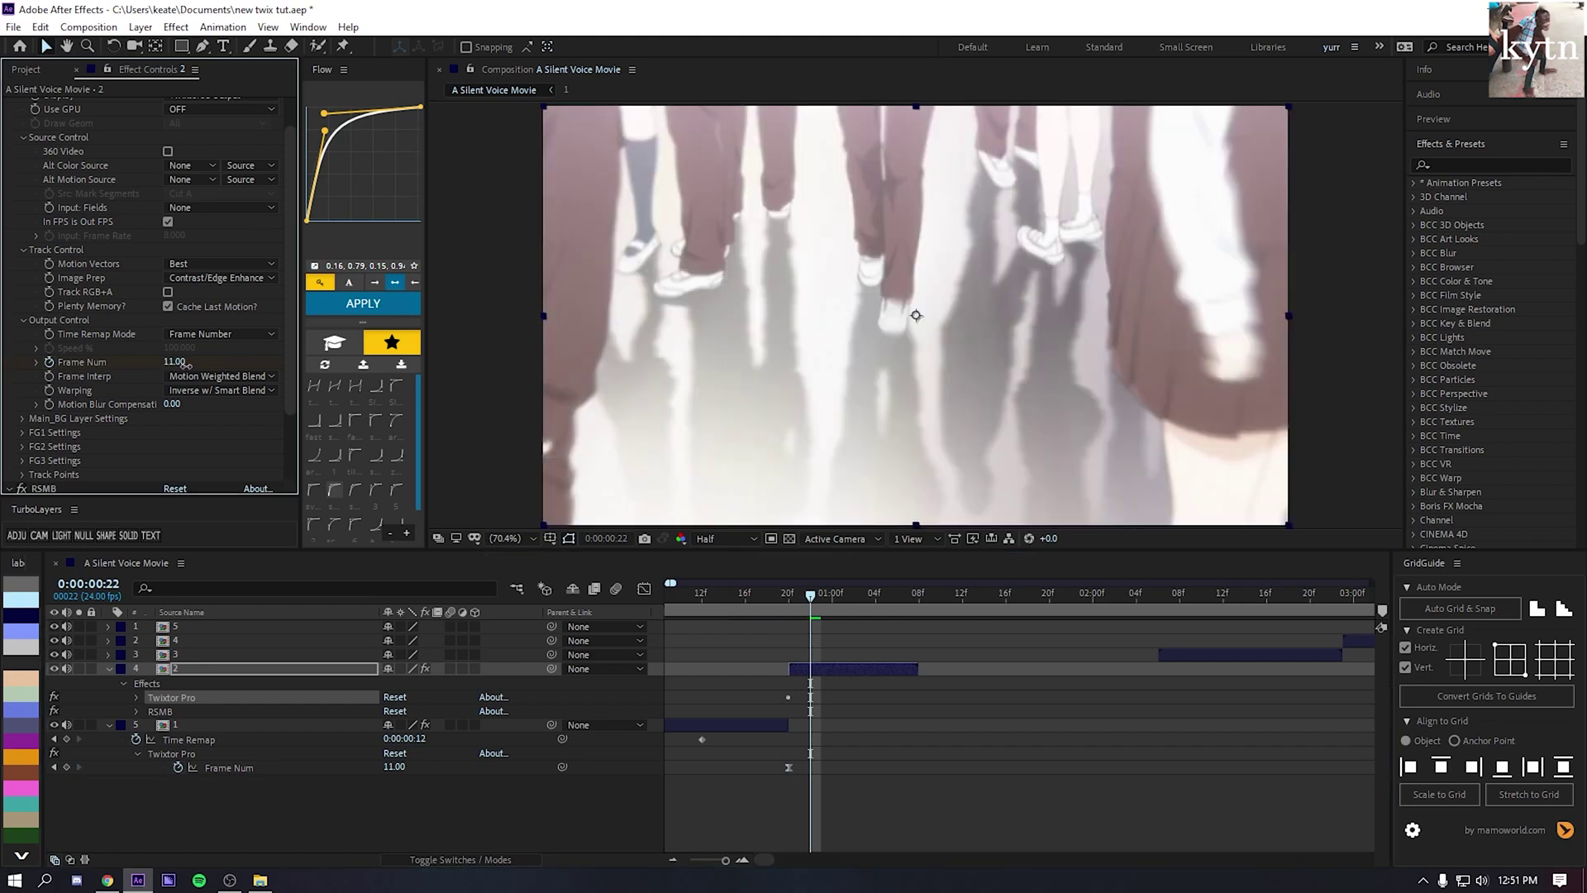
{"action": "left_click_drag", "start_coordinate": [186, 363], "coordinate": [179, 365]}
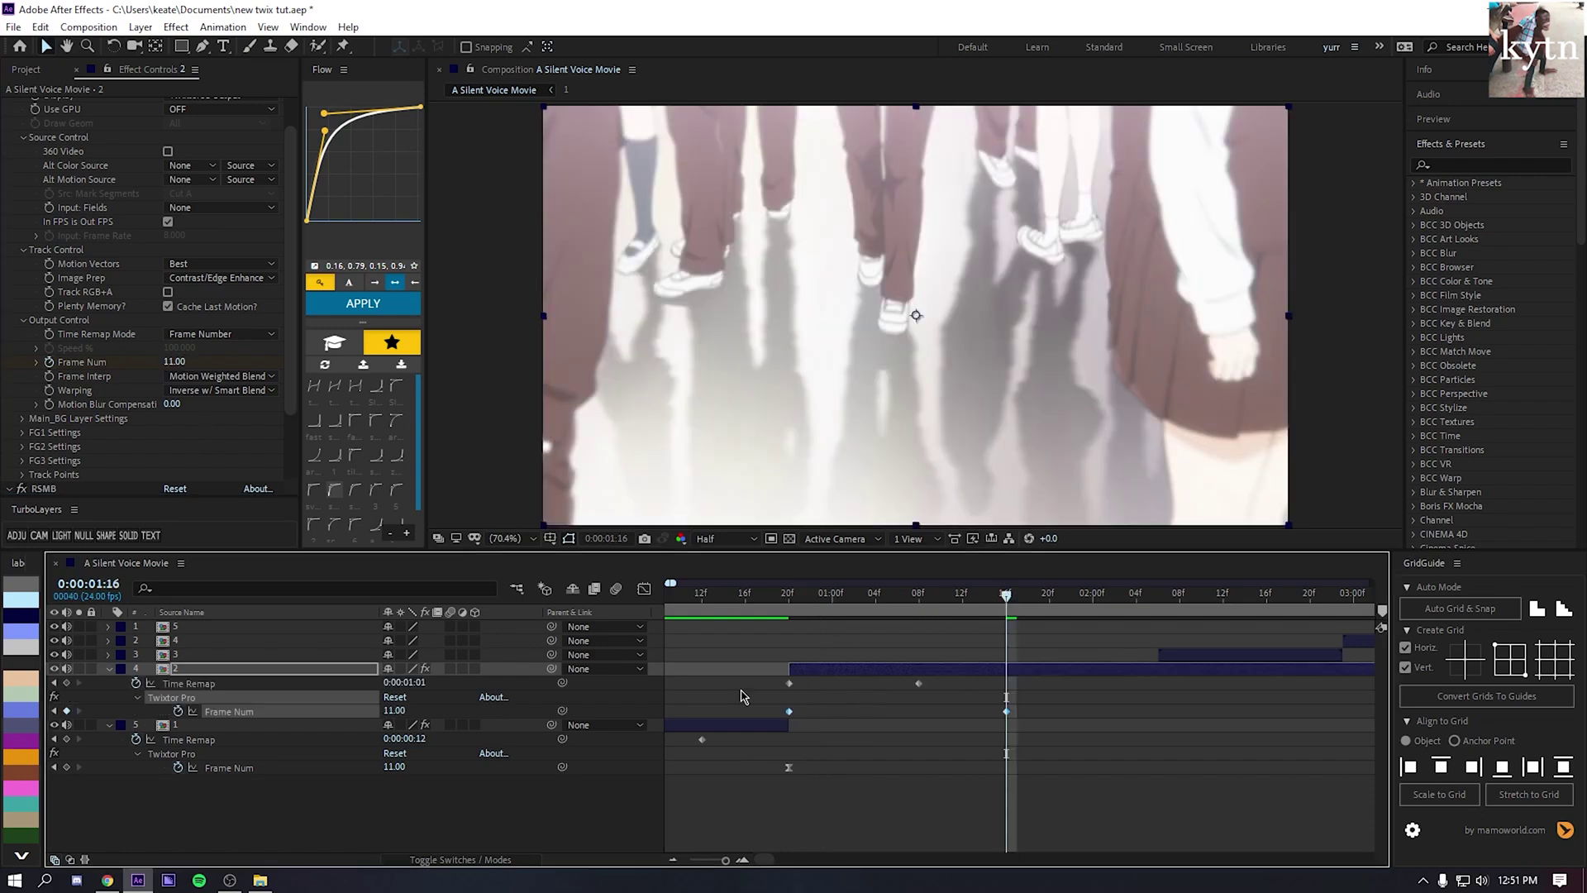
- Apply the current Flow easing curve to layer 2's two Frame Num keyframes
{"action": "left_click_drag", "start_coordinate": [829, 613], "coordinate": [866, 615]}
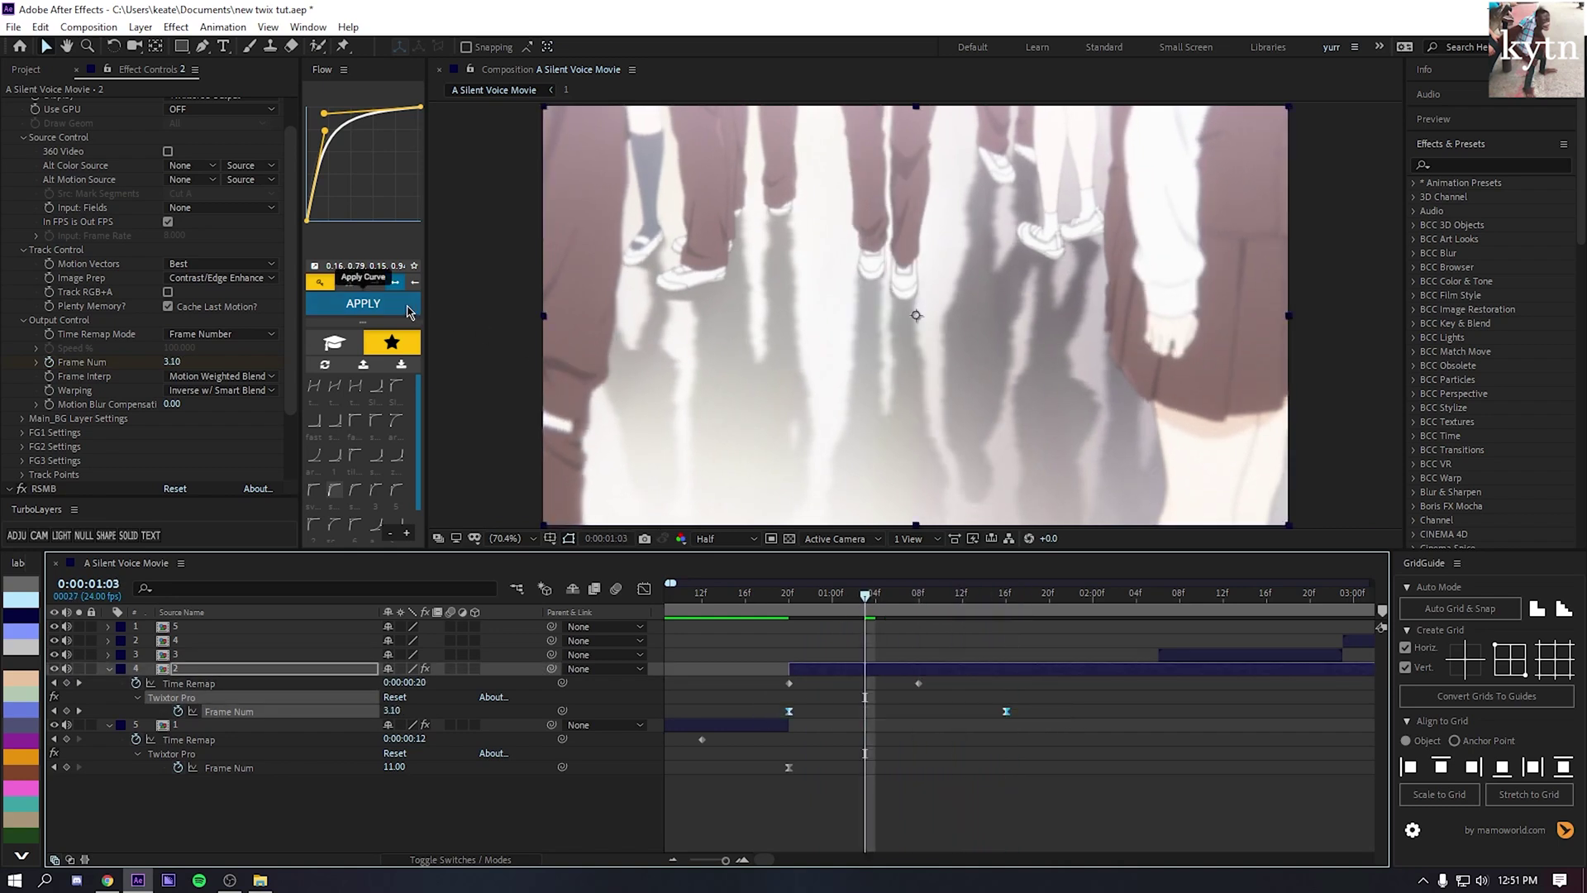
{"action": "left_click", "coordinate": [372, 304]}
{"action": "left_click", "coordinate": [372, 304]}
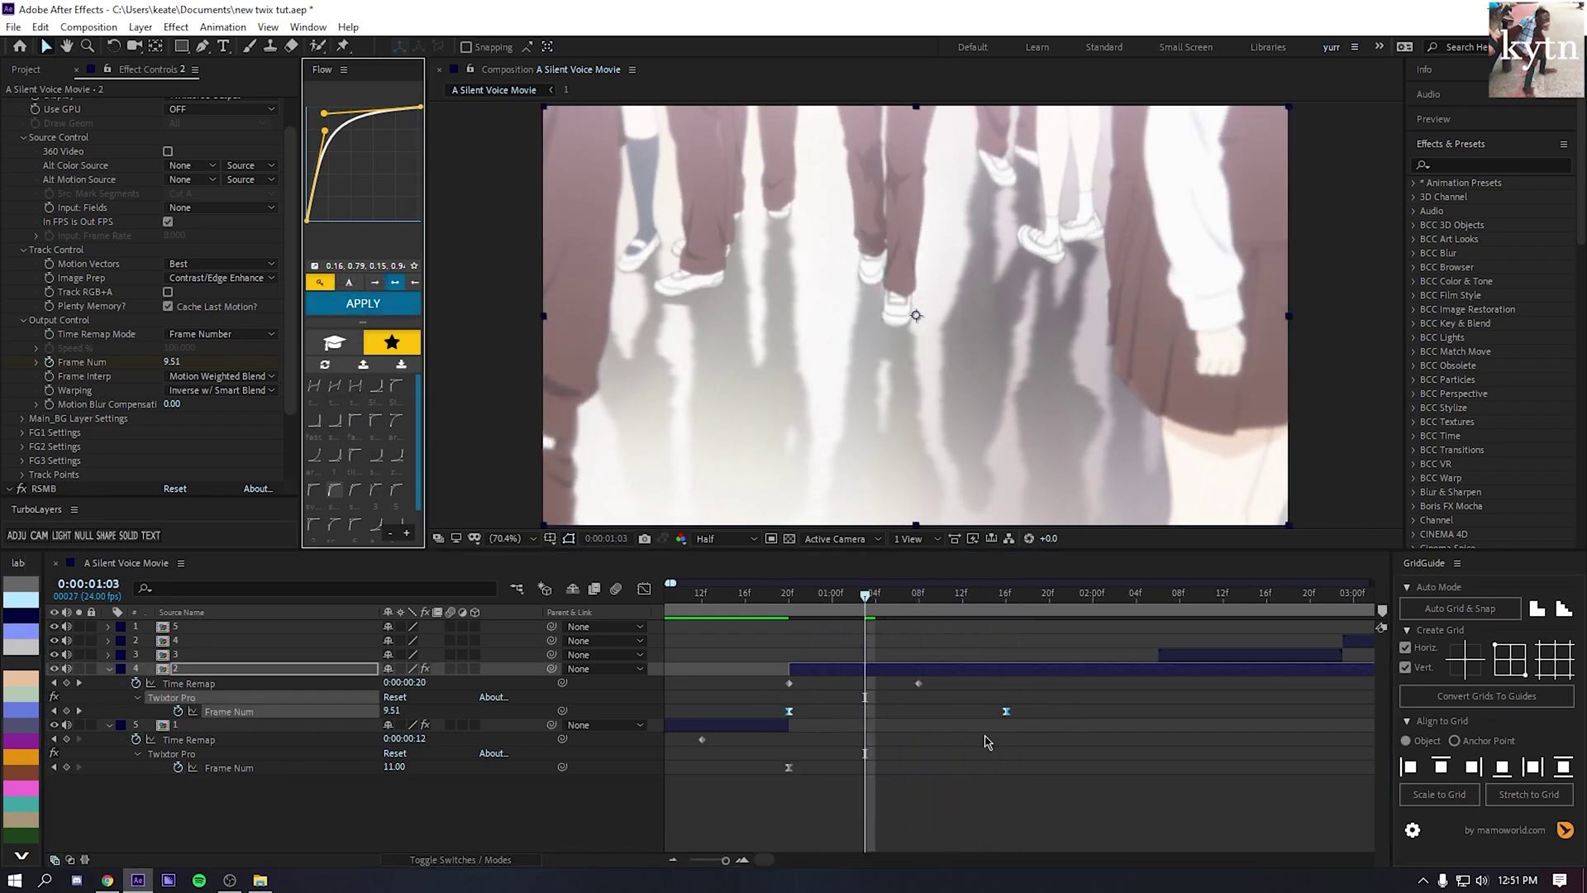
{"action": "left_click", "coordinate": [997, 756]}
- Split layer 2 at 0:00:01:16 and delete the remainder after its last Frame Num keyframe
{"action": "left_click", "coordinate": [1008, 594]}
{"action": "left_click", "coordinate": [1016, 668]}
{"action": "key", "text": "ctrl+shift+d"}
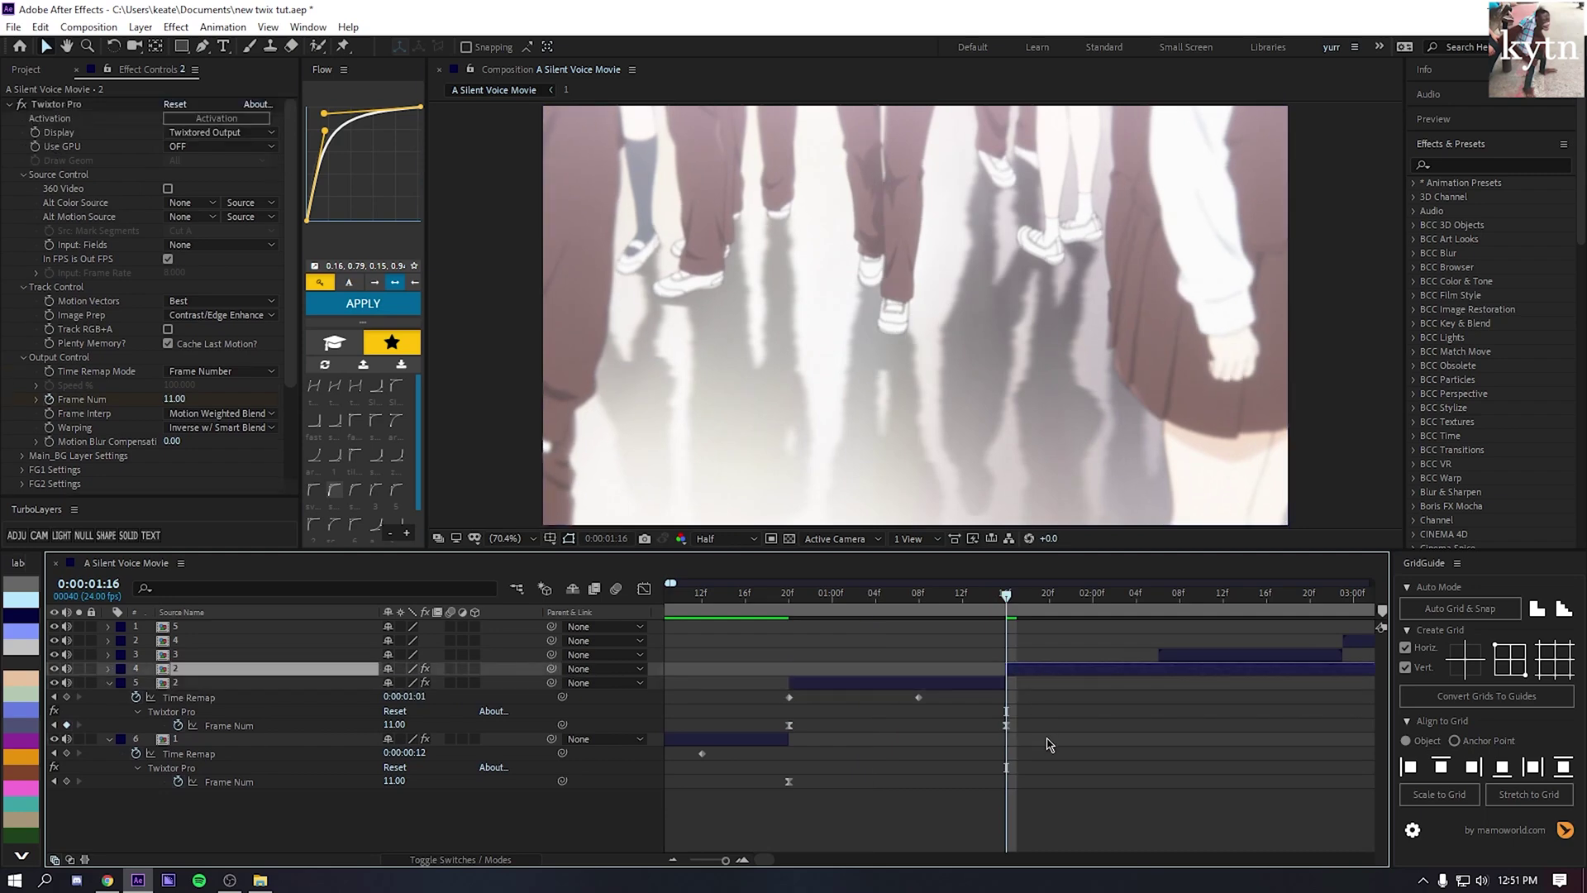
{"action": "key", "text": "Delete"}
- Play back the first two clips from the timeline start to review the slowed motion and the cut between them
{"action": "left_click_drag", "start_coordinate": [1005, 600], "coordinate": [866, 595]}
{"action": "key", "text": "Home"}
{"action": "key", "text": "space"}
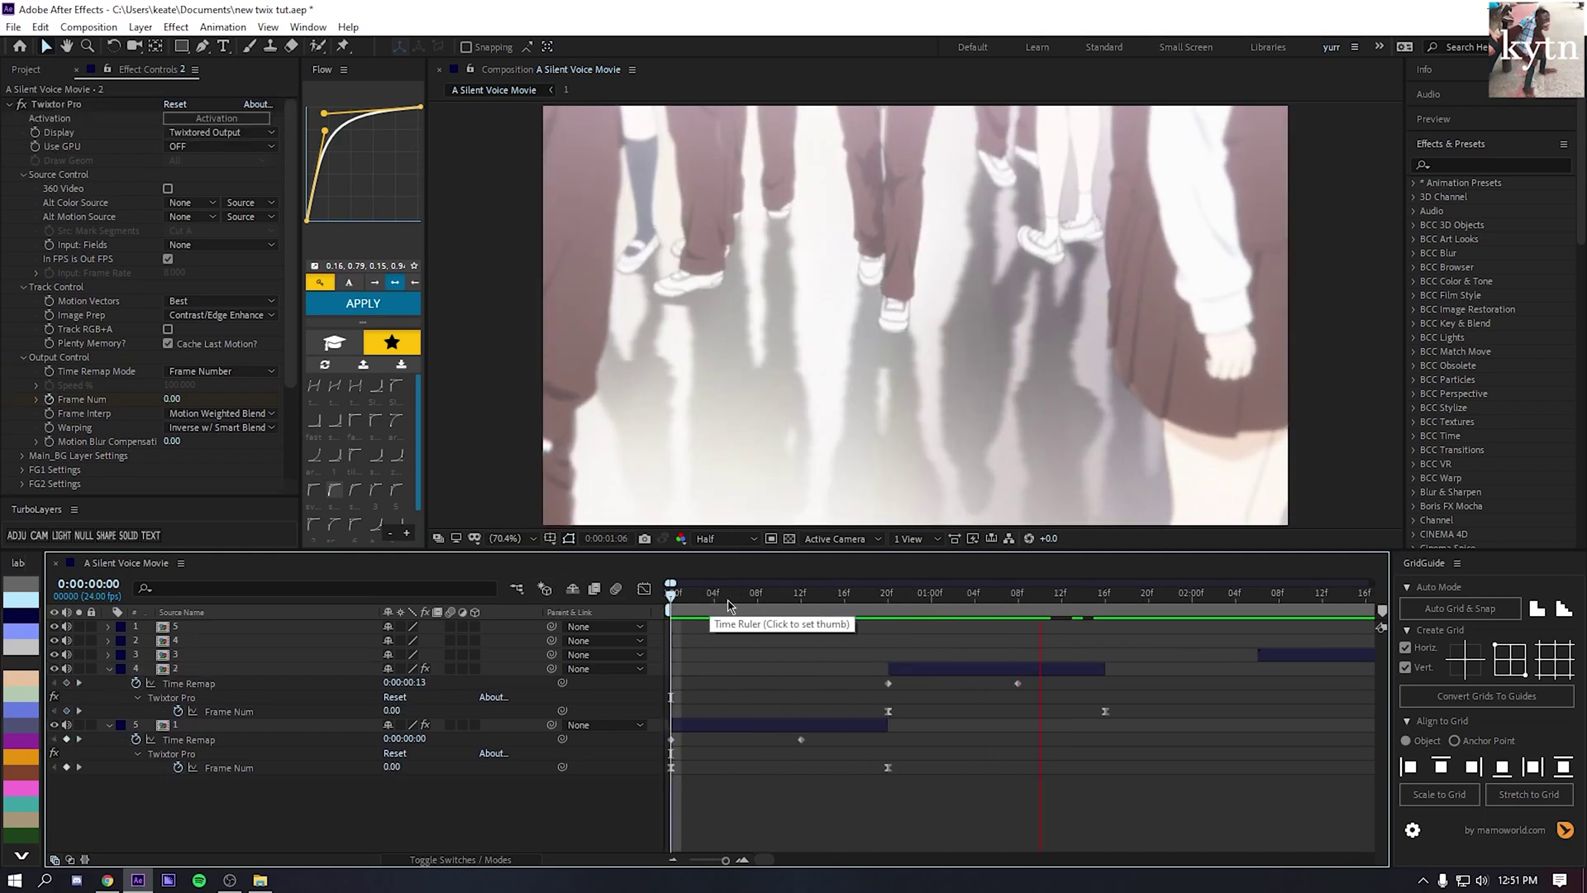
{"action": "key", "text": "space"}
{"action": "key", "text": "space"}
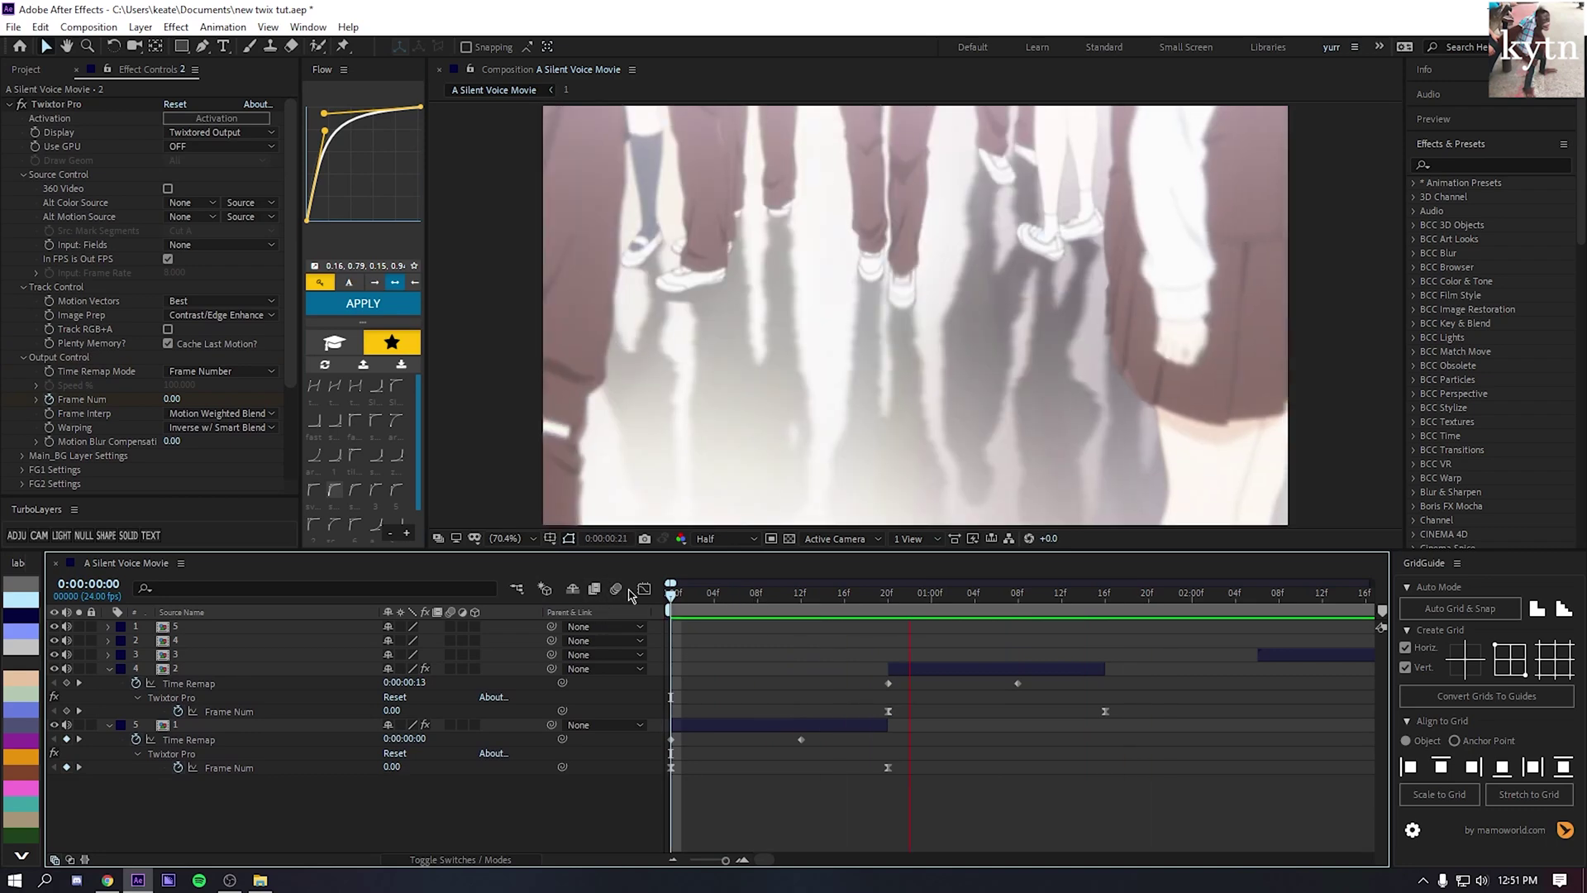
{"action": "key", "text": "space"}
{"action": "left_click_drag", "start_coordinate": [909, 596], "coordinate": [845, 612]}
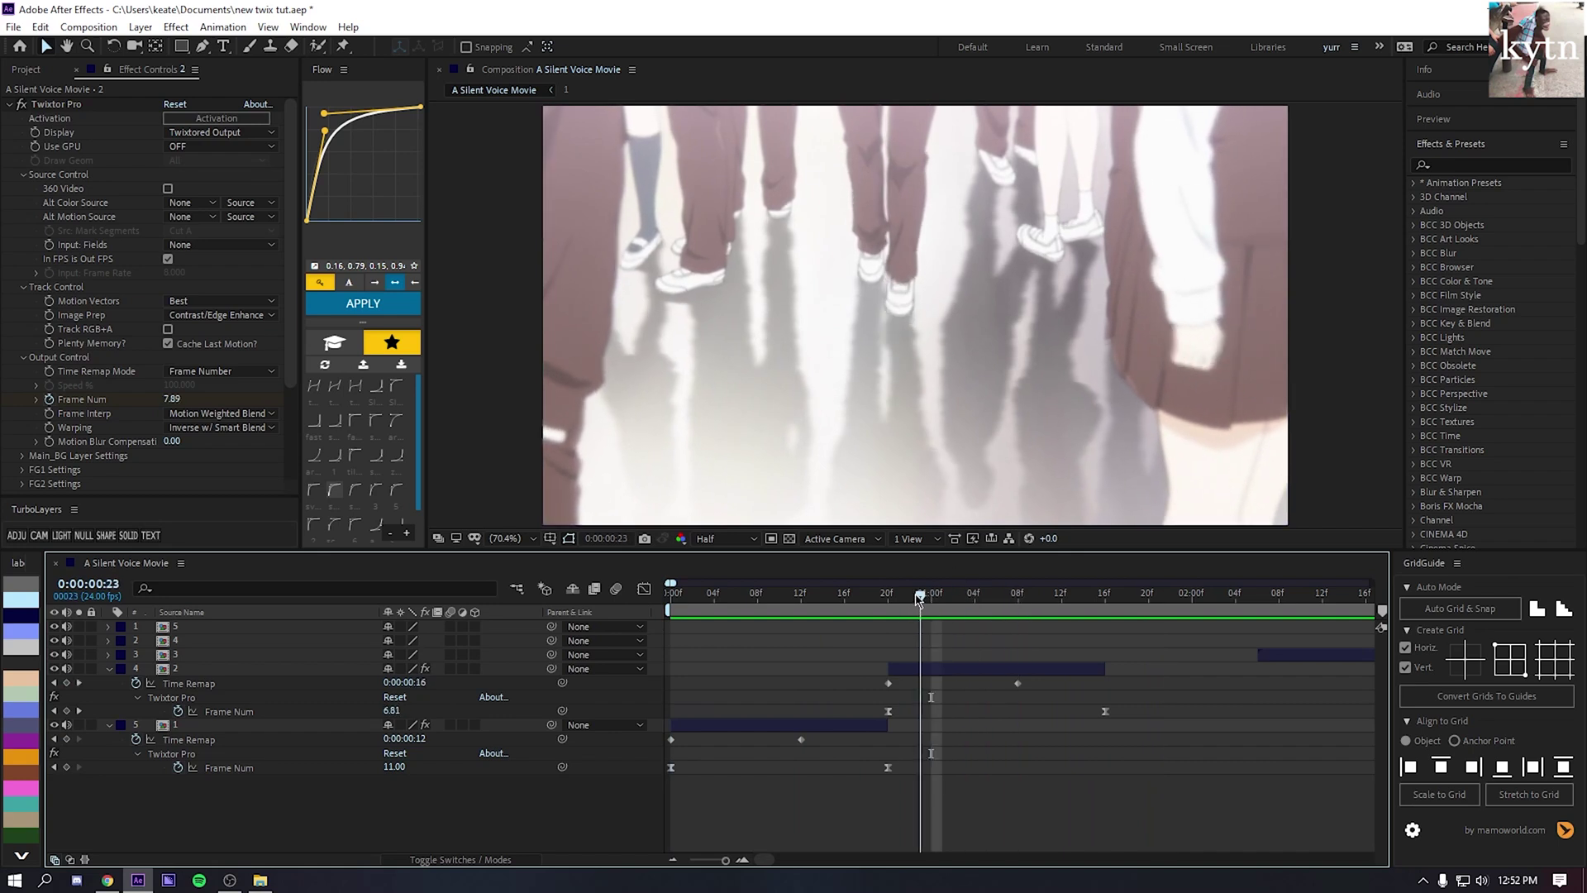
{"action": "left_click", "coordinate": [1032, 612]}
{"action": "left_click_drag", "start_coordinate": [1034, 613], "coordinate": [616, 586]}
{"action": "key", "text": "space"}
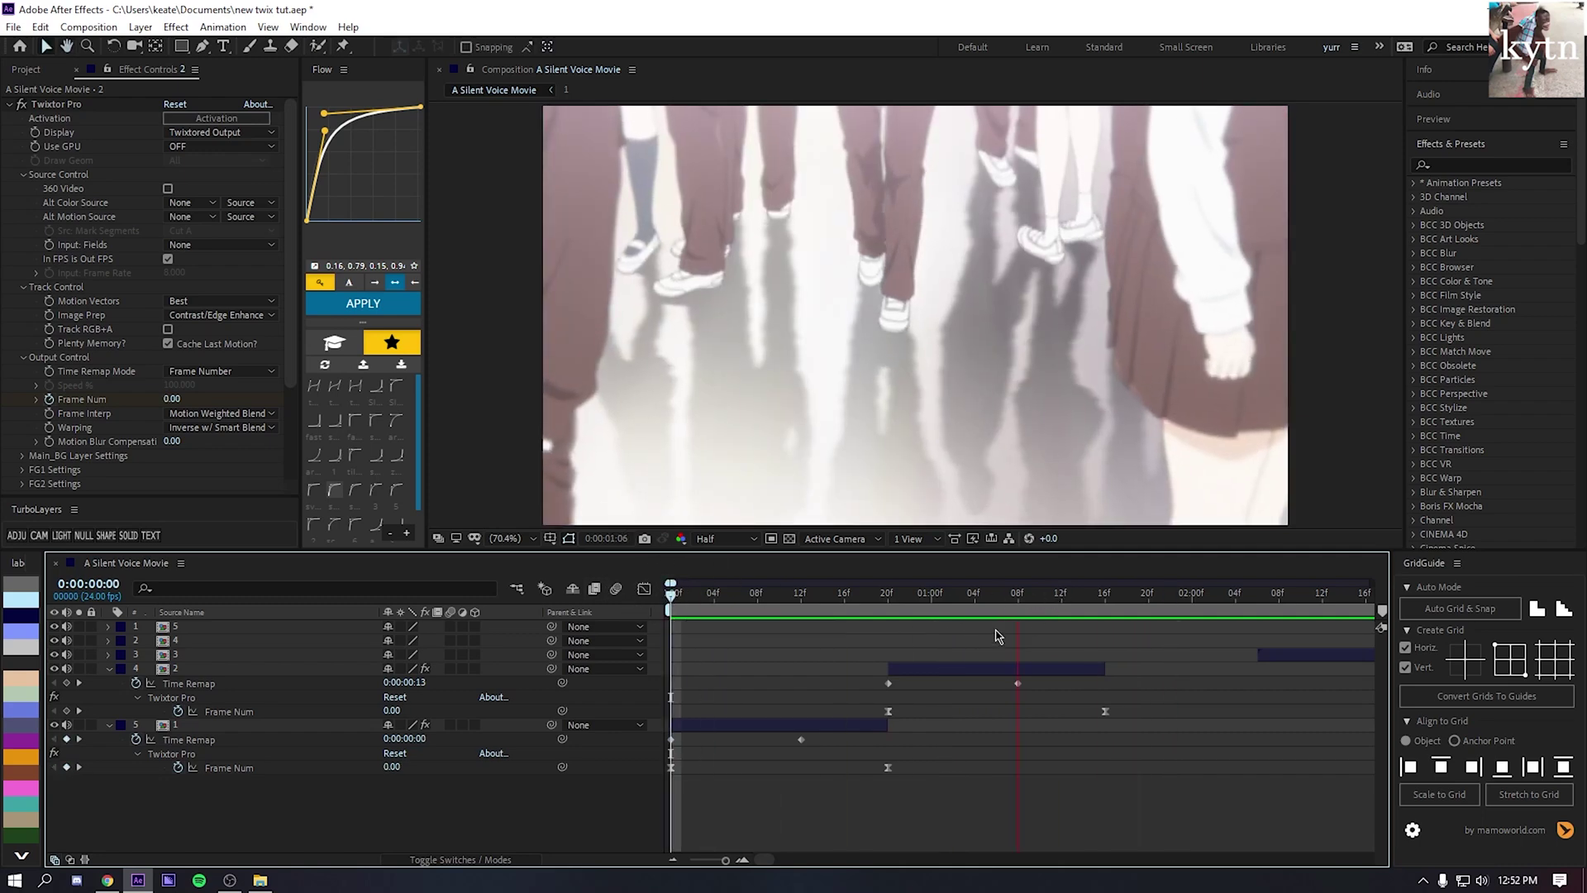
- Scrub through layer 2 from 0:00:00:20 to 0:00:01:12 to examine how its motion eases out
{"action": "mouse_move", "coordinate": [1023, 602]}
{"action": "left_mouse_down"}
{"action": "mouse_move", "coordinate": [1090, 597]}
{"action": "mouse_move", "coordinate": [890, 595]}
{"action": "mouse_move", "coordinate": [1030, 616]}
{"action": "left_mouse_up"}
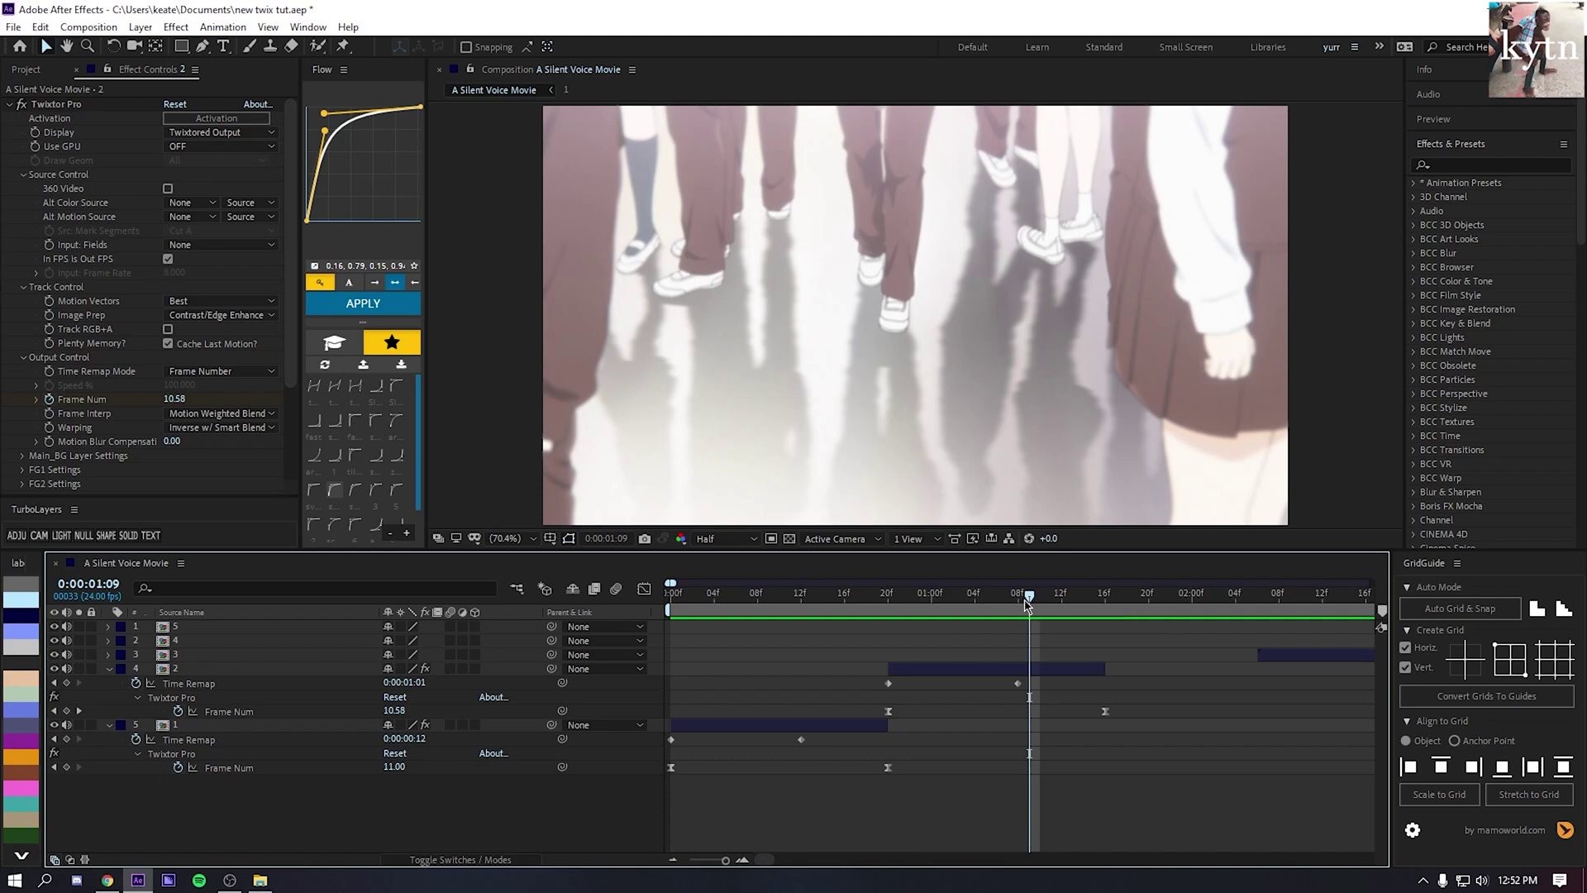
{"action": "left_click_drag", "start_coordinate": [1025, 599], "coordinate": [892, 607]}
{"action": "left_click_drag", "start_coordinate": [948, 610], "coordinate": [888, 616]}
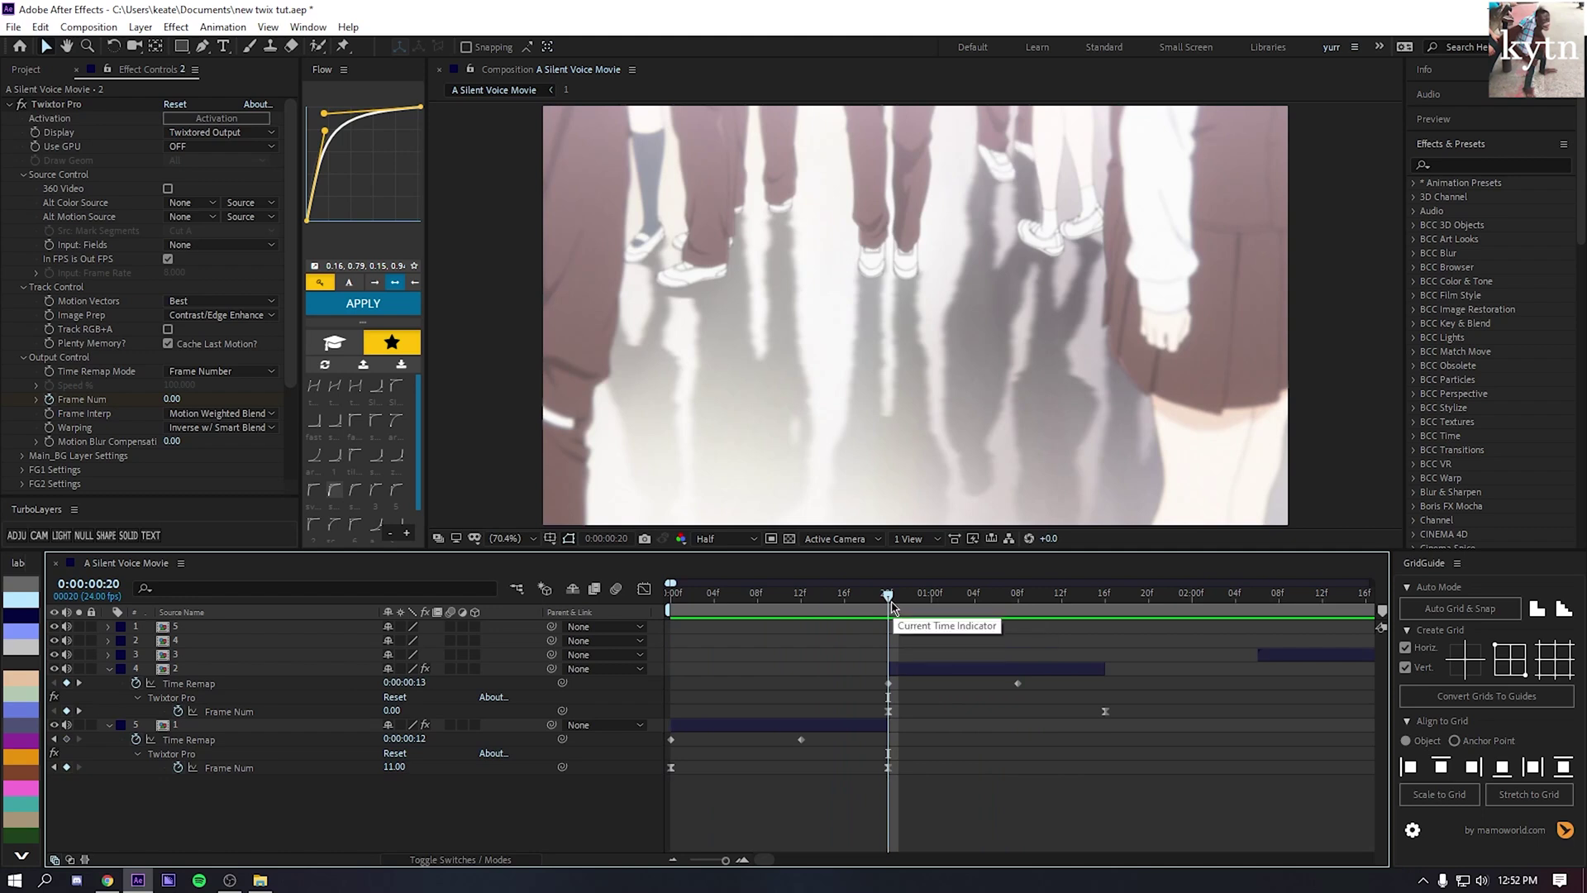
{"action": "left_click_drag", "start_coordinate": [887, 602], "coordinate": [998, 614]}
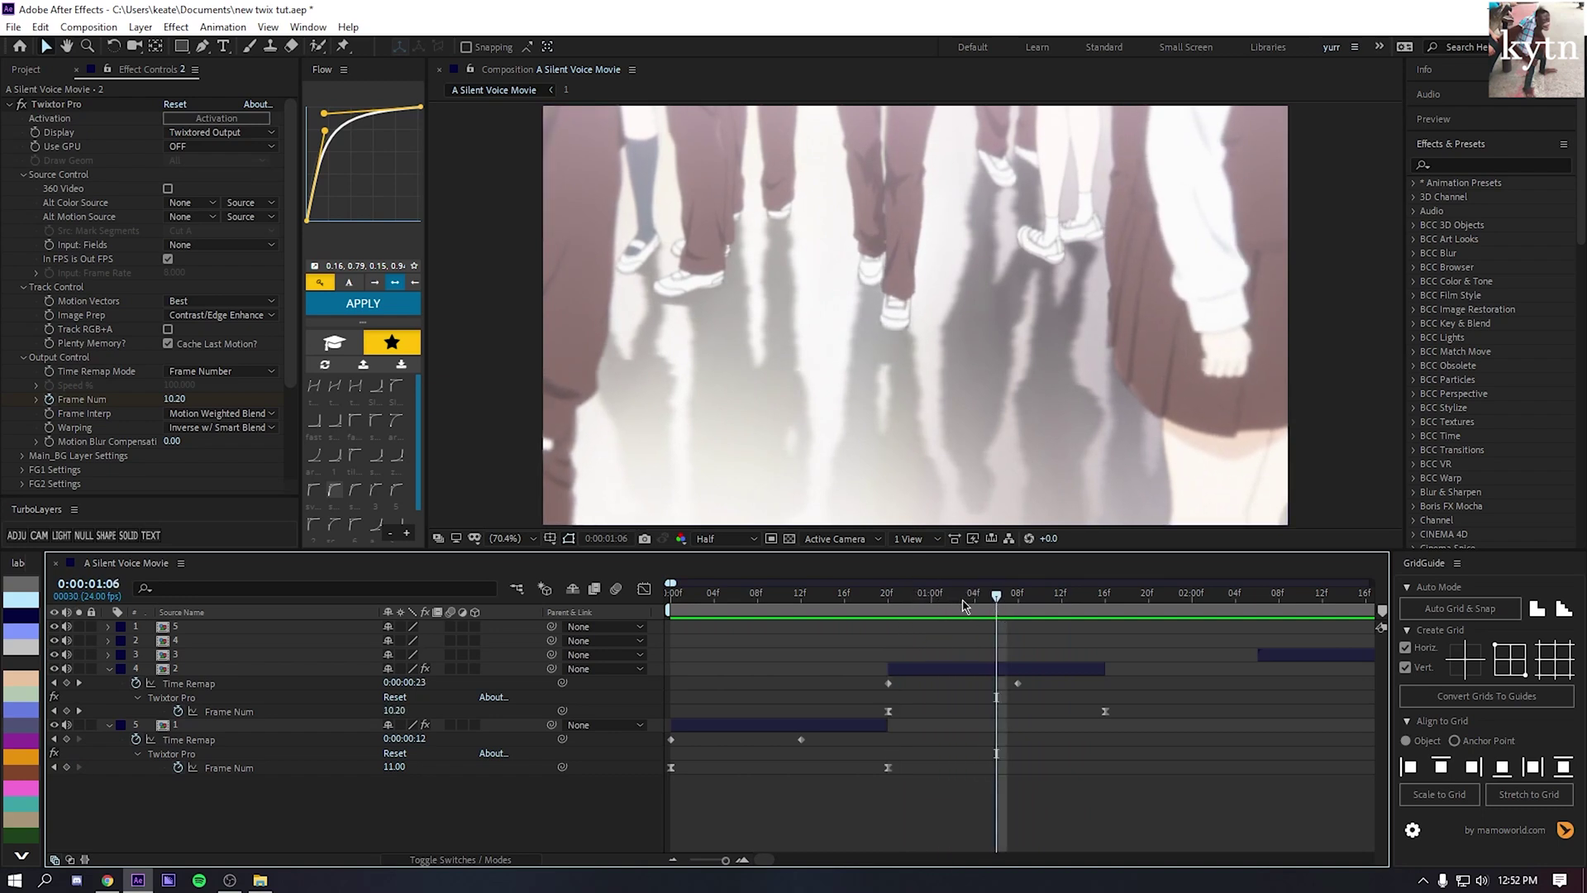
{"action": "left_click_drag", "start_coordinate": [997, 596], "coordinate": [1062, 610]}
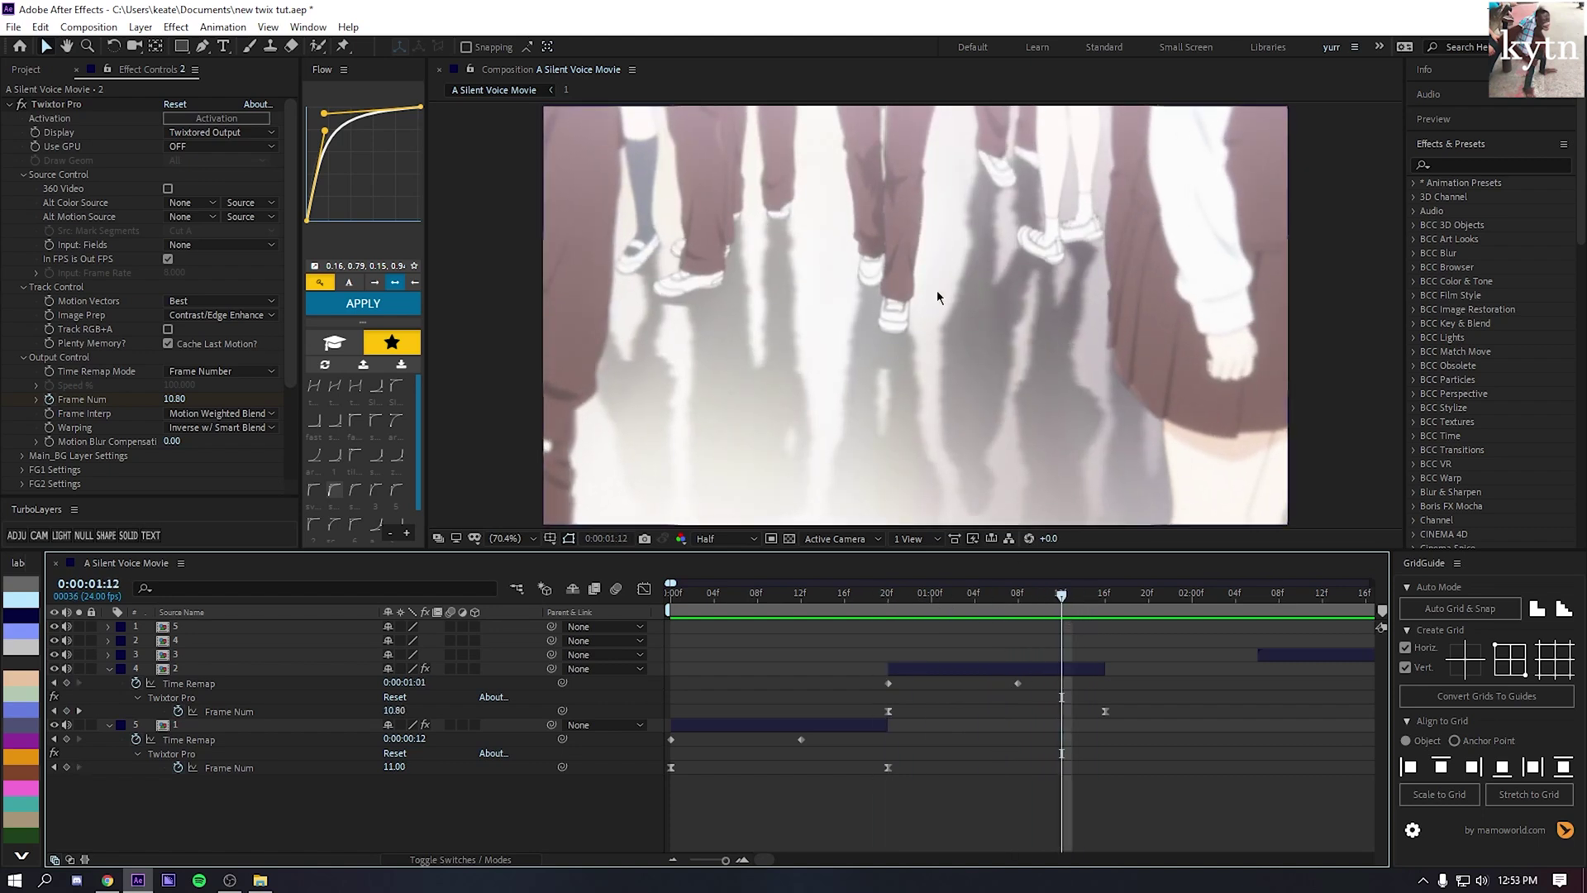
- Move layer 3 to start at 0:00:01:16 and add the Twixtor Pro and RSMB effects to it
{"action": "left_click_drag", "start_coordinate": [1071, 601], "coordinate": [1116, 609]}
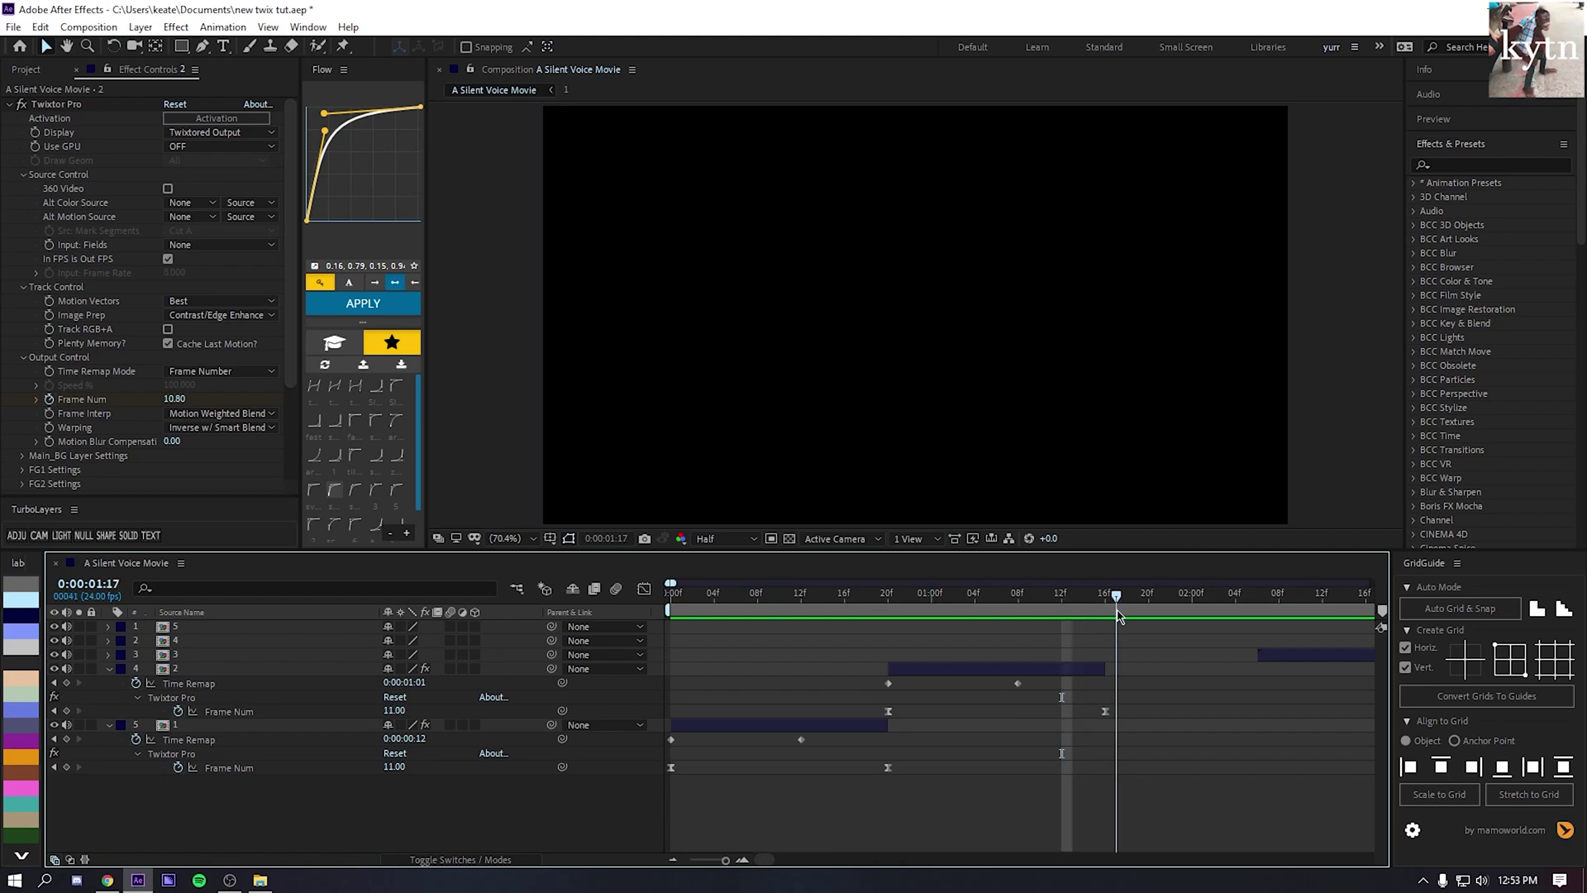
{"action": "scroll", "coordinate": [995, 627], "scroll_direction": "right", "scroll_amount": 2}
{"action": "left_click_drag", "start_coordinate": [950, 610], "coordinate": [943, 610]}
{"action": "left_click_drag", "start_coordinate": [1128, 659], "coordinate": [990, 662]}
{"action": "key", "text": "ctrl+space"}
{"action": "left_click", "coordinate": [843, 641]}
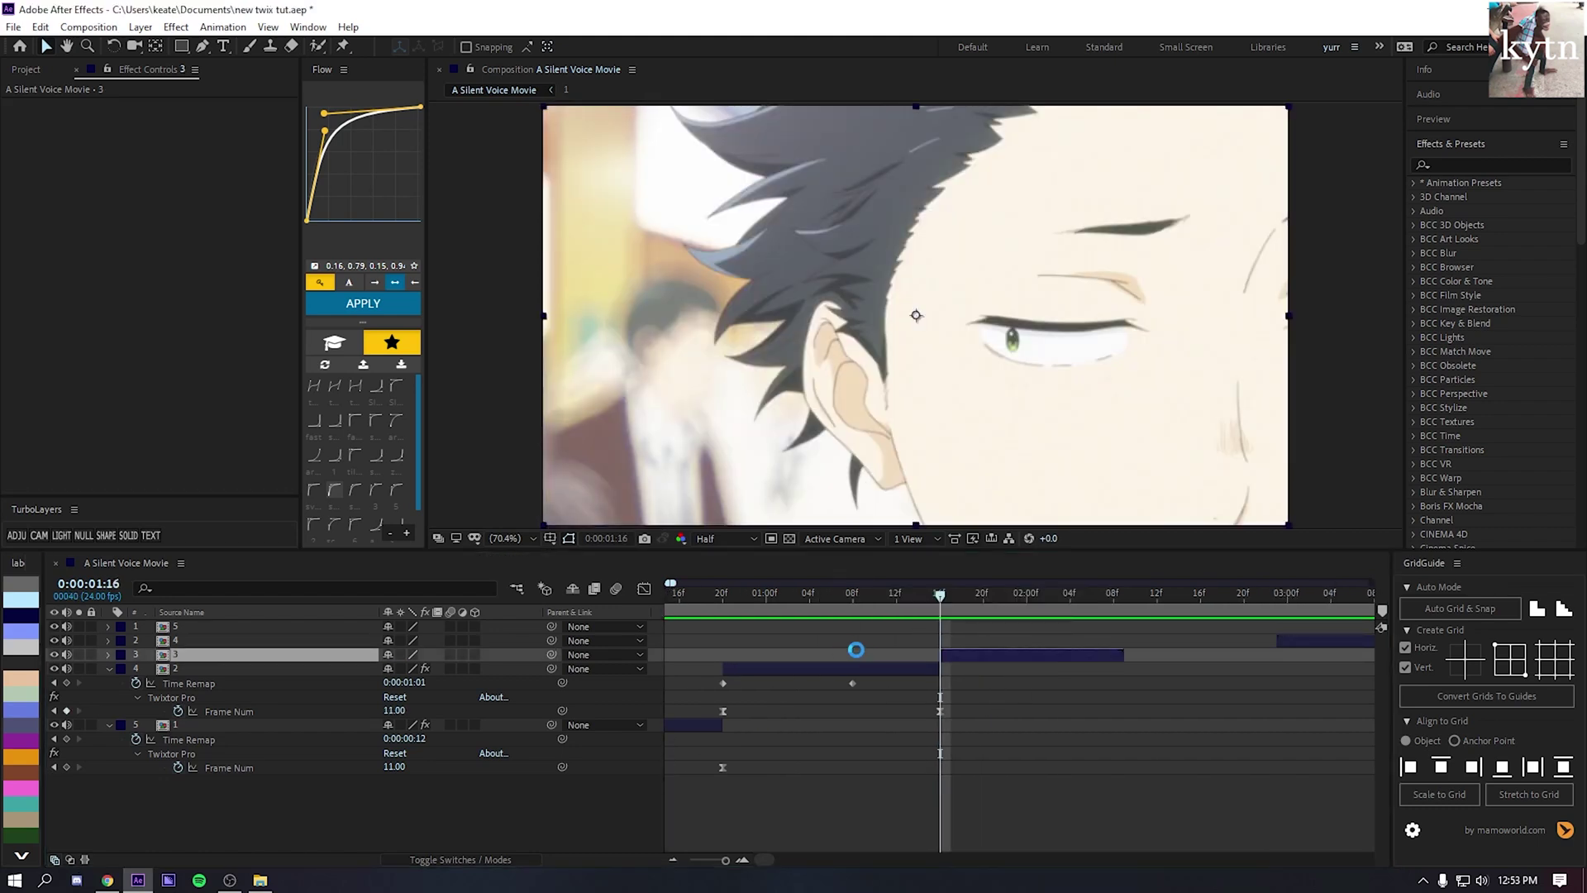
{"action": "key", "text": "ctrl+space"}
{"action": "left_click", "coordinate": [616, 642]}
- Enable In FPS Is Out FPS in layer 3's Twixtor Pro and set its Time Remap Mode to Frame Number
{"action": "left_click", "coordinate": [168, 258]}
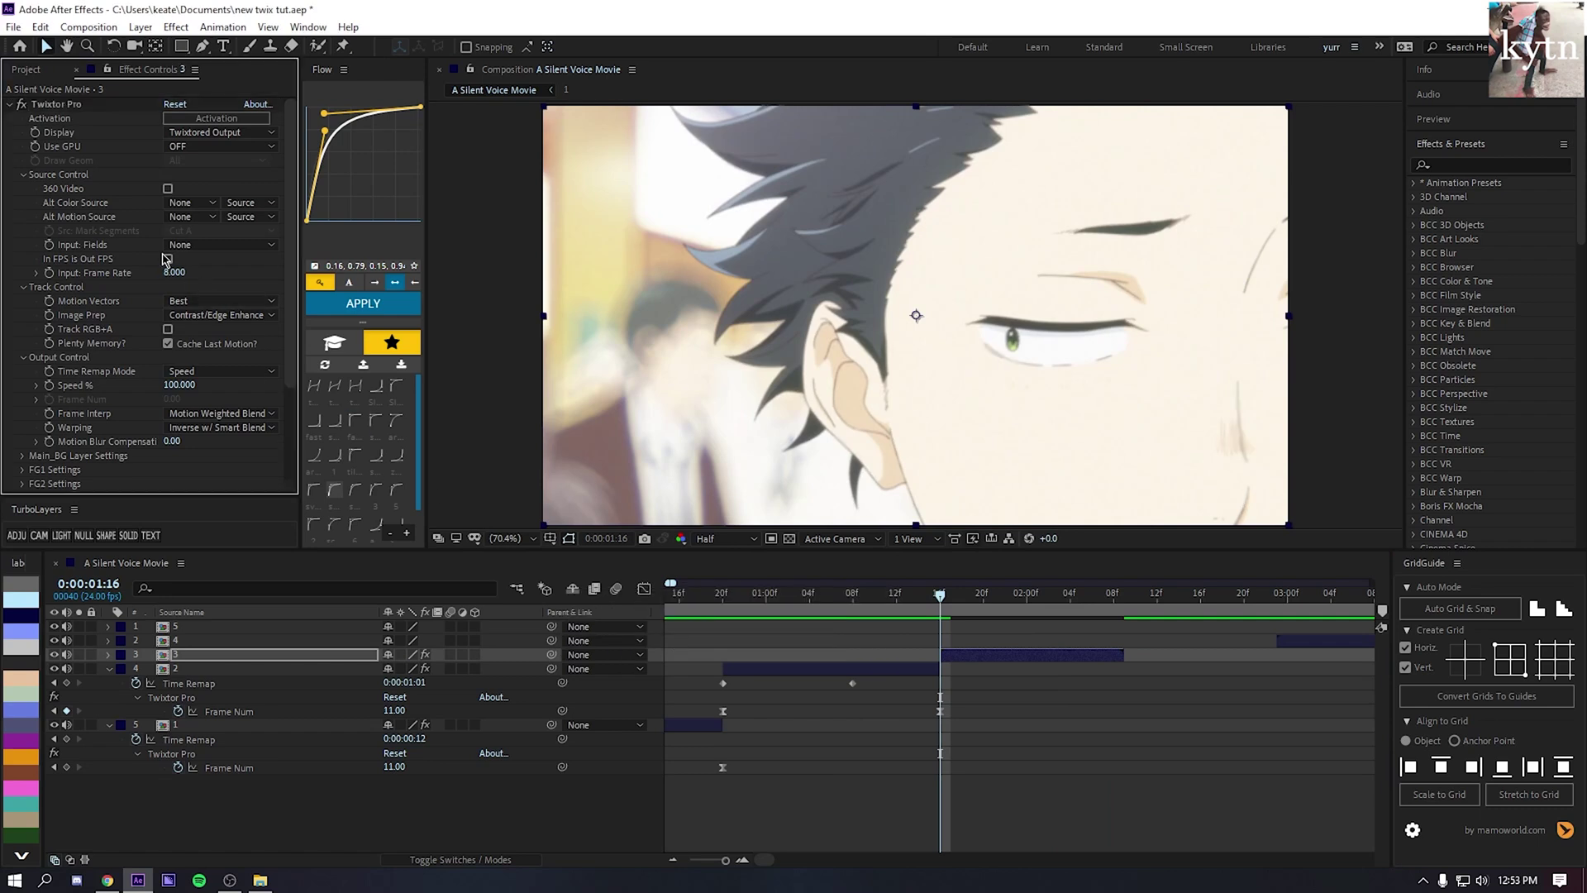
{"action": "left_click", "coordinate": [215, 373]}
{"action": "left_click", "coordinate": [216, 407]}
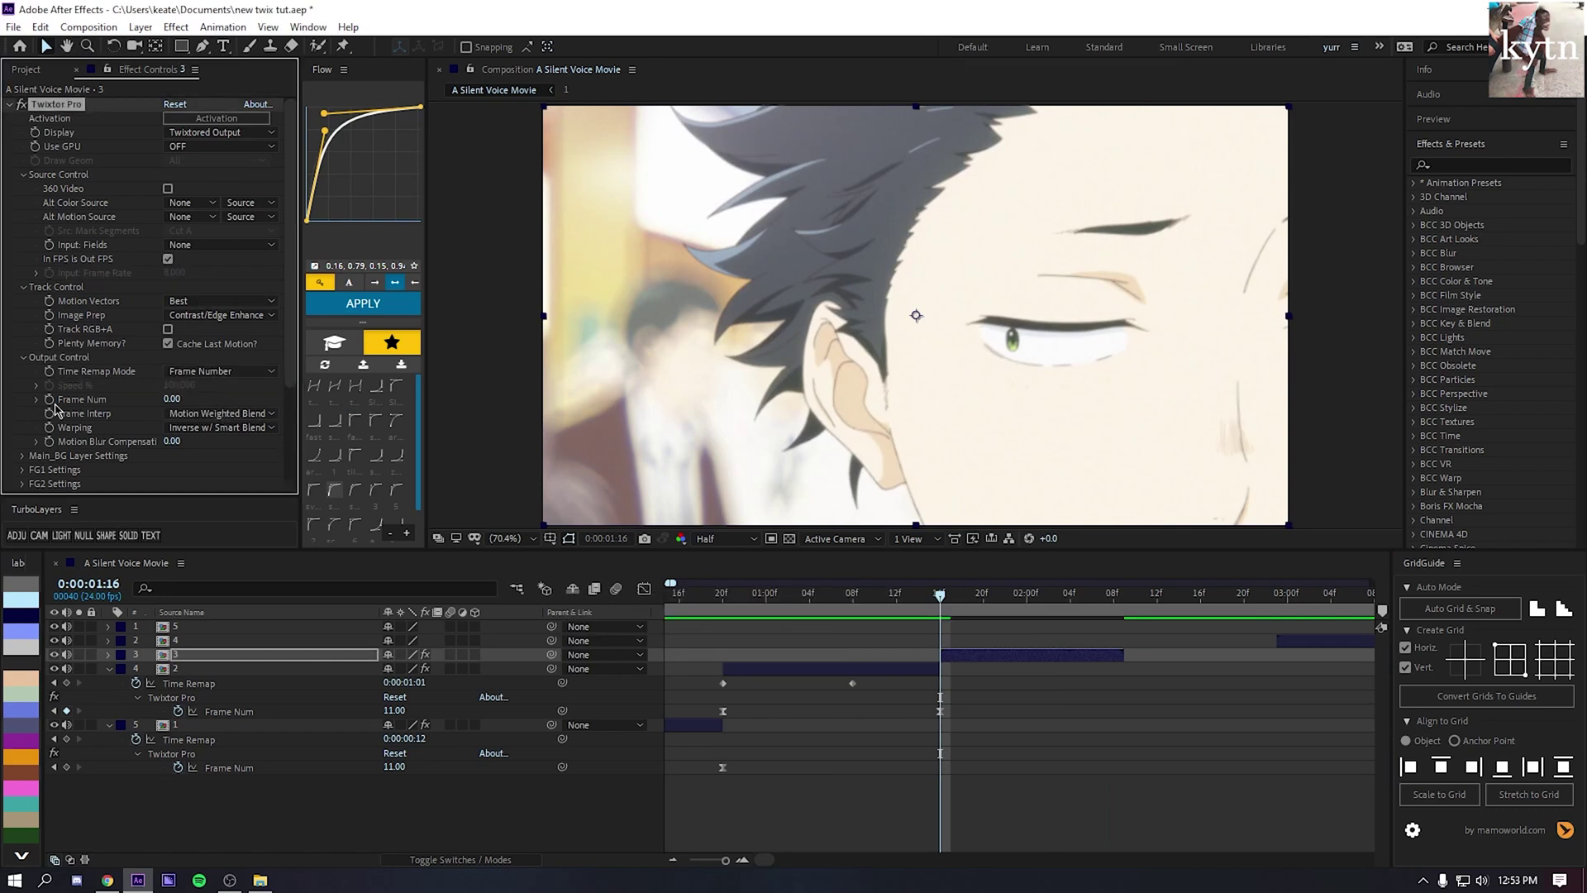
- Keyframe layer 3's Frame Num at 0 on its first frame and at 16 on 0:00:01:17, and reveal the keyframes
{"action": "key", "text": "Page_Down"}
{"action": "left_click_drag", "start_coordinate": [179, 400], "coordinate": [196, 403]}
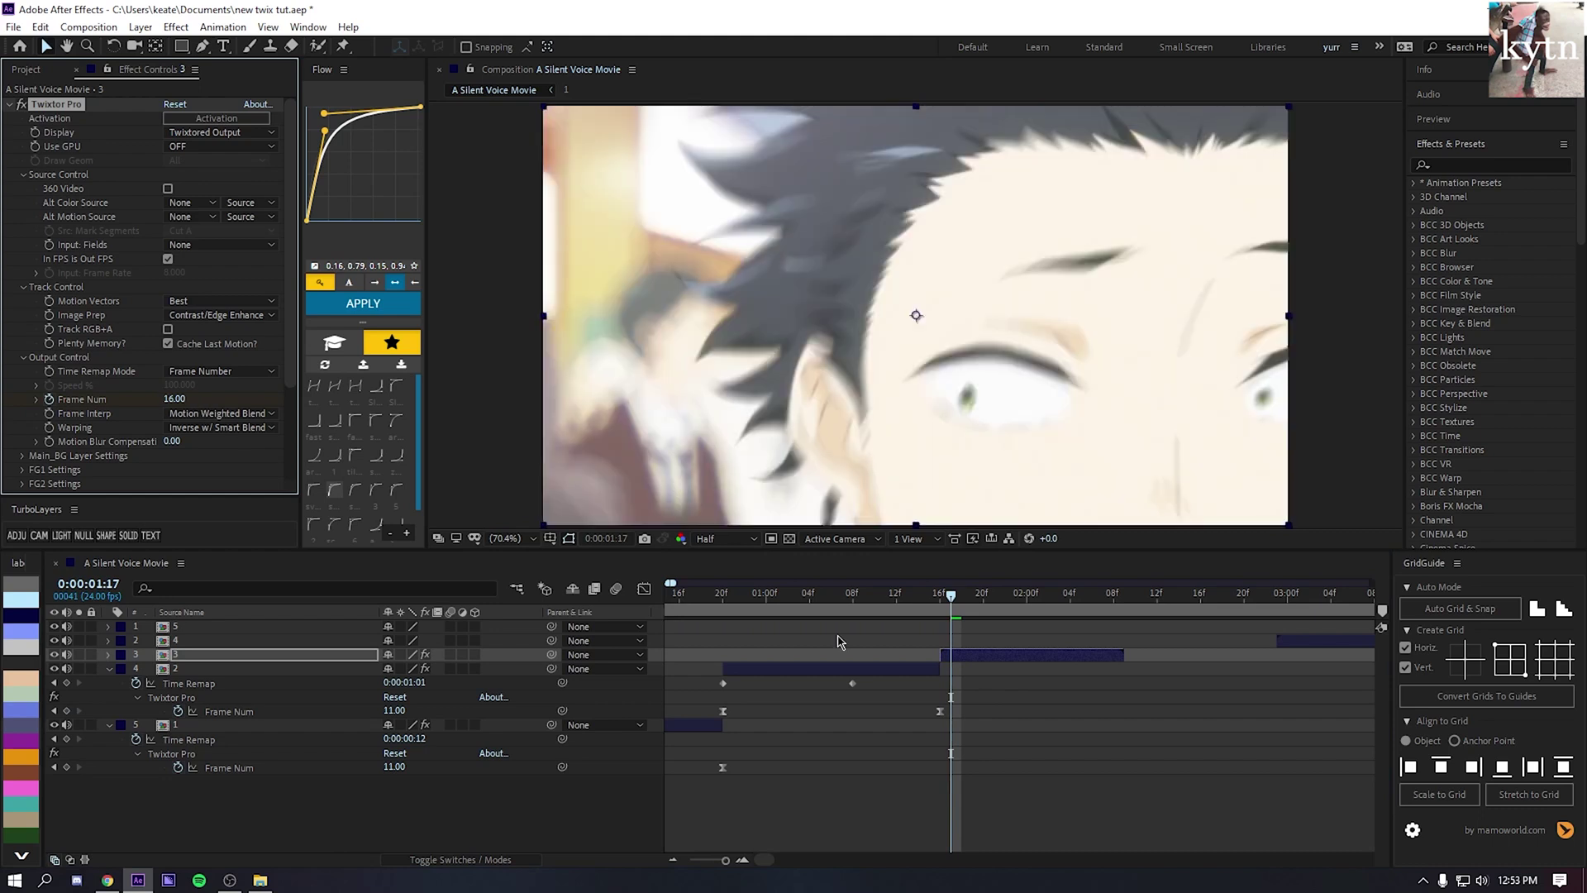
{"action": "key", "text": "u"}
{"action": "left_click_drag", "start_coordinate": [951, 599], "coordinate": [941, 605]}
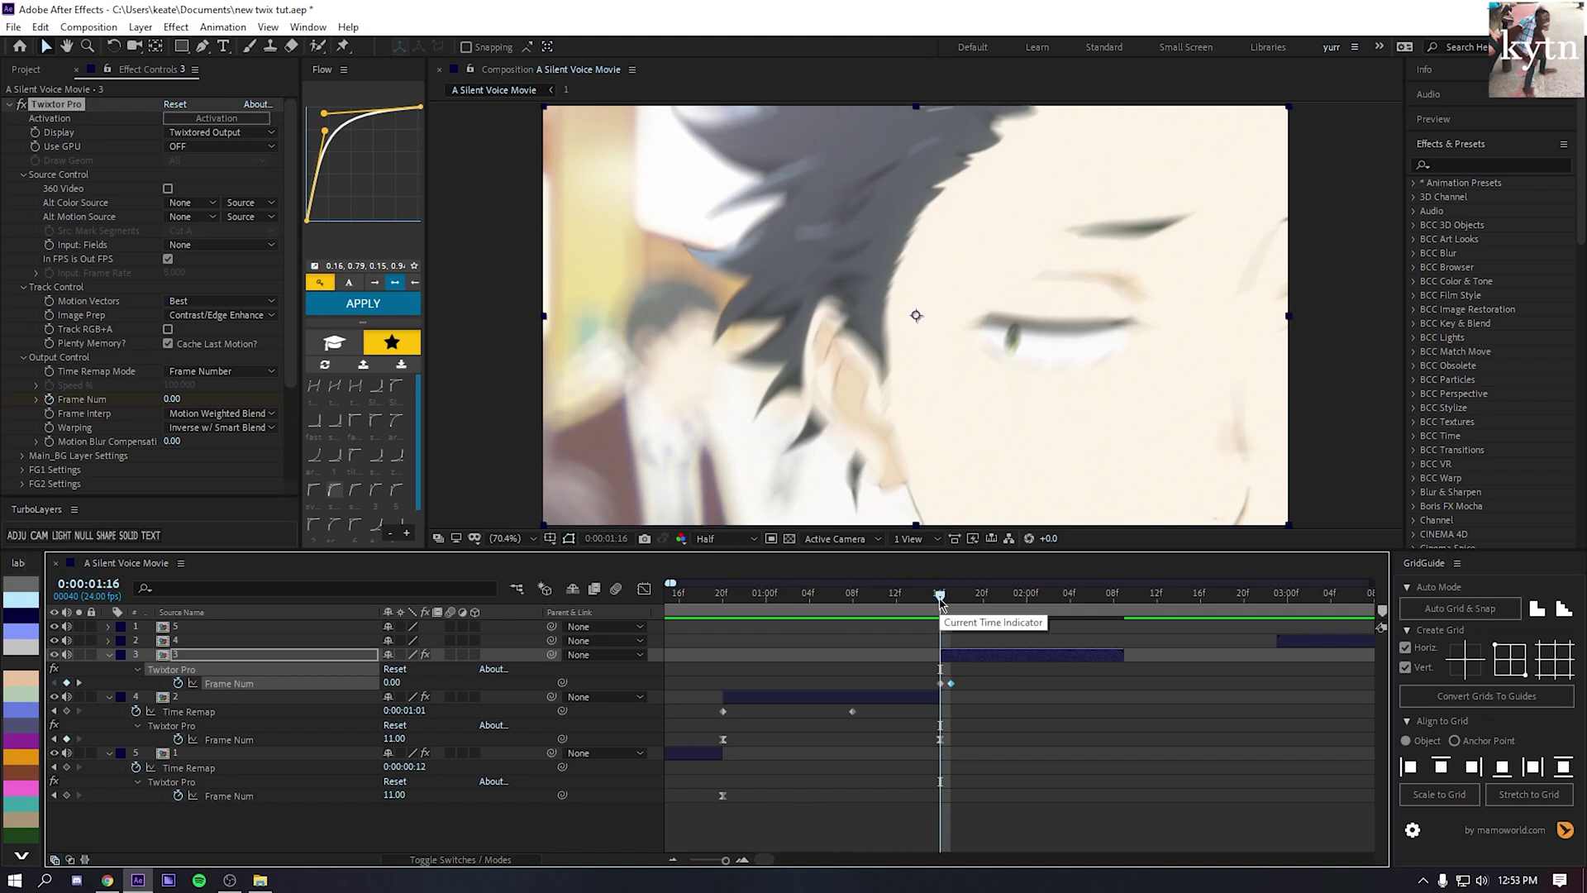
- Enable time remapping on layer 3, move its second Frame Num keyframe to 0:00:02:12 and ease both keyframes with the Flow curve
{"action": "key", "text": "shift+Page_Down"}
{"action": "key", "text": "shift+Page_Down"}
{"action": "key", "text": "ctrl+alt+t"}
{"action": "left_click", "coordinate": [1097, 714]}
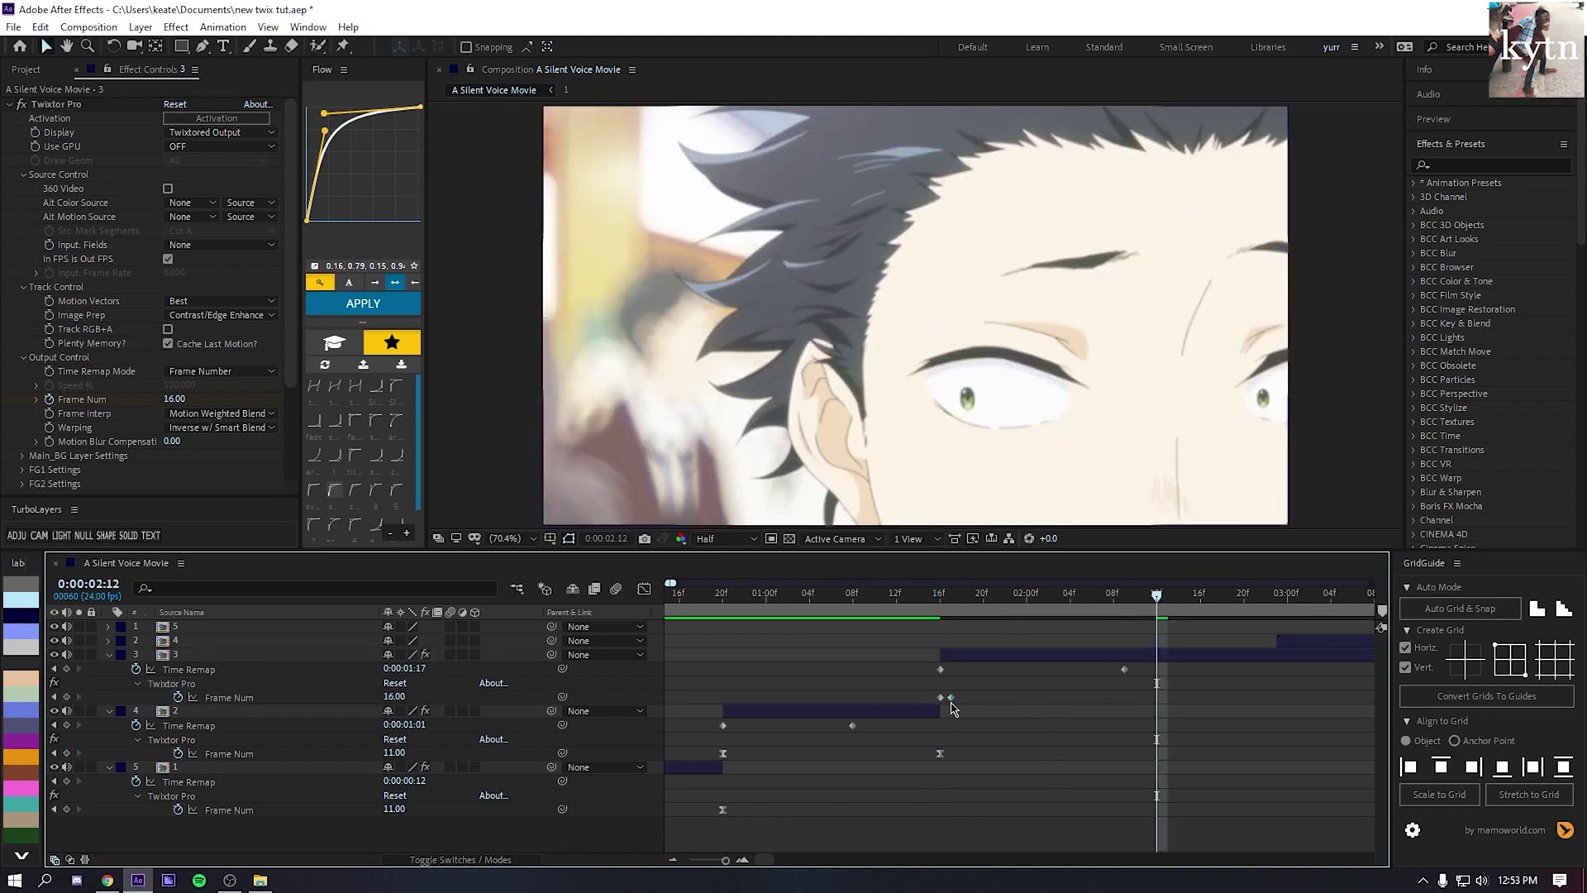
{"action": "left_click", "coordinate": [952, 698]}
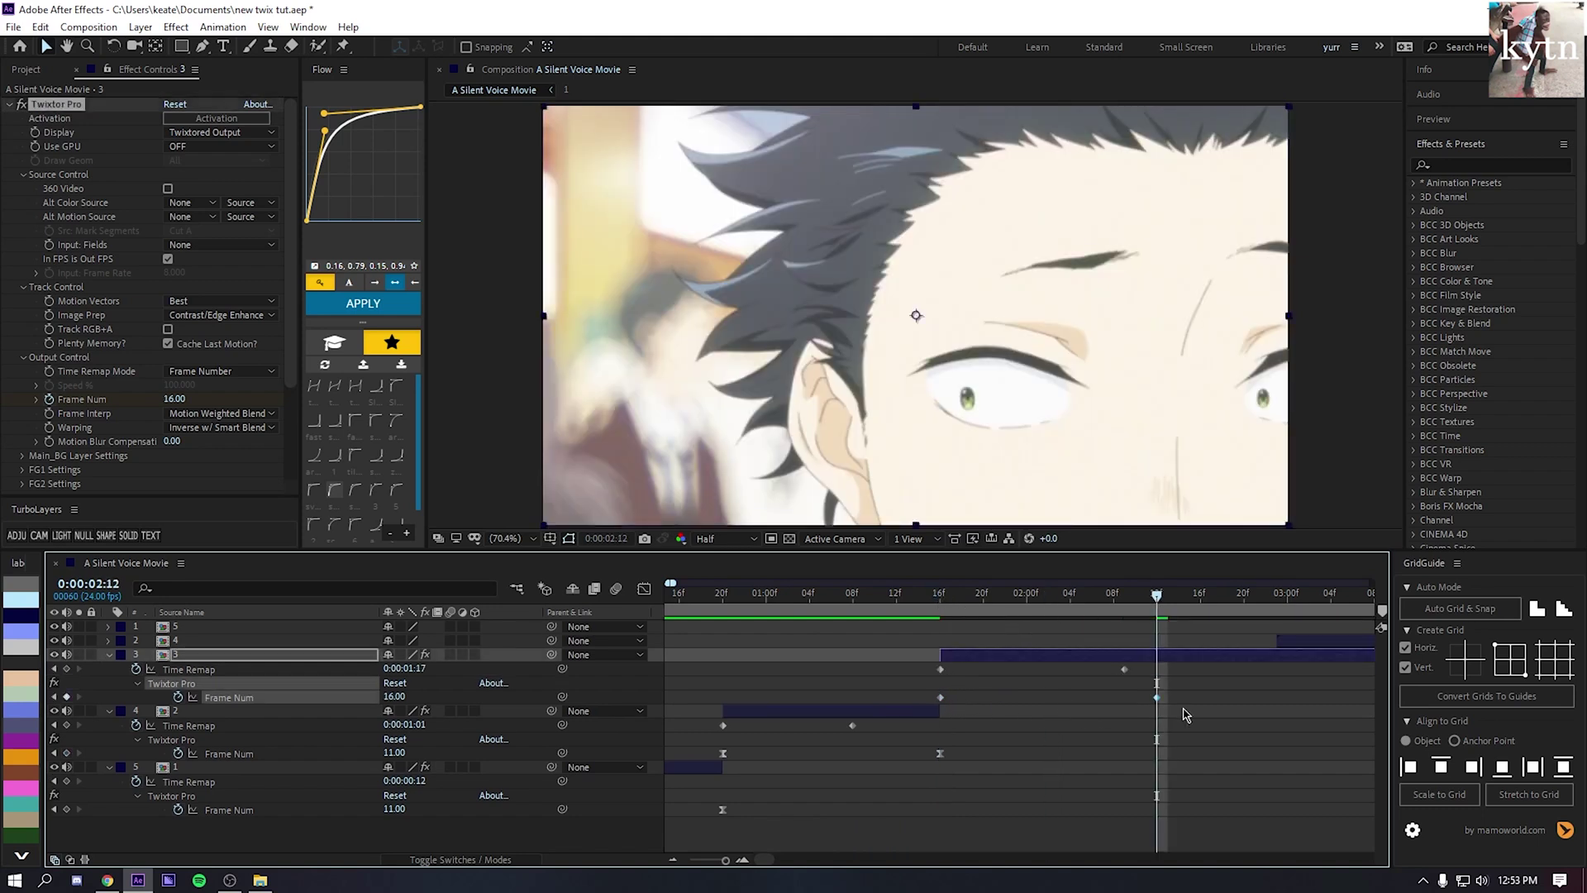
{"action": "left_click_drag", "start_coordinate": [1187, 715], "coordinate": [942, 691]}
- Split layer 3 at 0:00:02:12 and delete the leftover part
{"action": "left_click", "coordinate": [1193, 655]}
{"action": "key", "text": "ctrl+shift+d"}
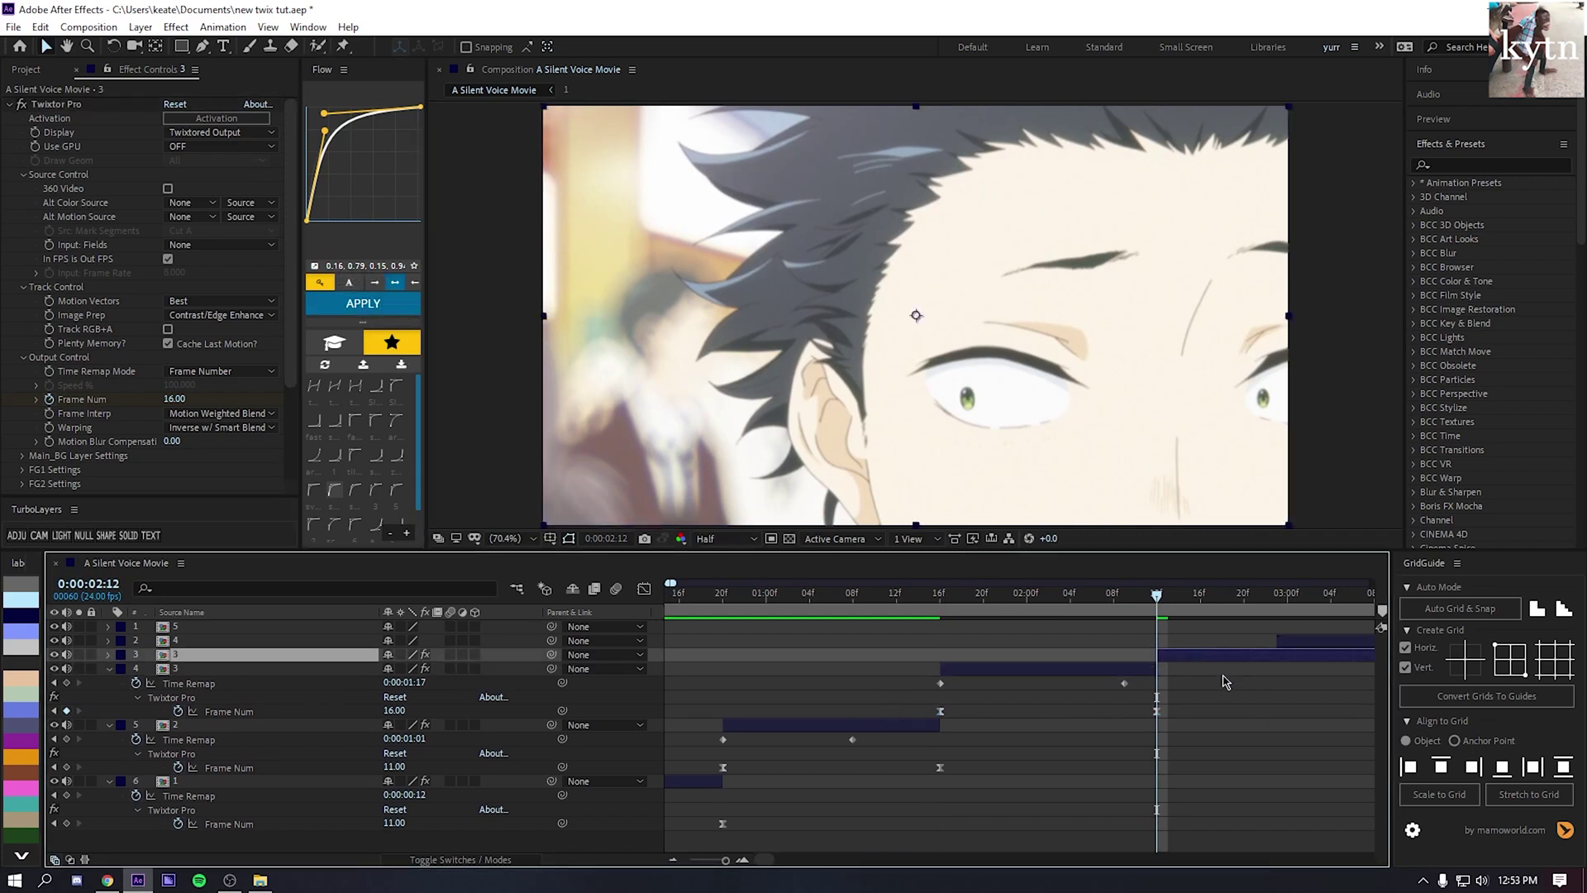
{"action": "key", "text": "Delete"}
- Move layer 4 to start at 0:00:02:12 and add the Twixtor Pro and RSMB effects to it
{"action": "left_click_drag", "start_coordinate": [1299, 642], "coordinate": [1184, 645]}
{"action": "scroll", "coordinate": [1183, 655], "scroll_direction": "right", "scroll_amount": 2}
{"action": "scroll", "coordinate": [1092, 662], "scroll_direction": "right", "scroll_amount": 3}
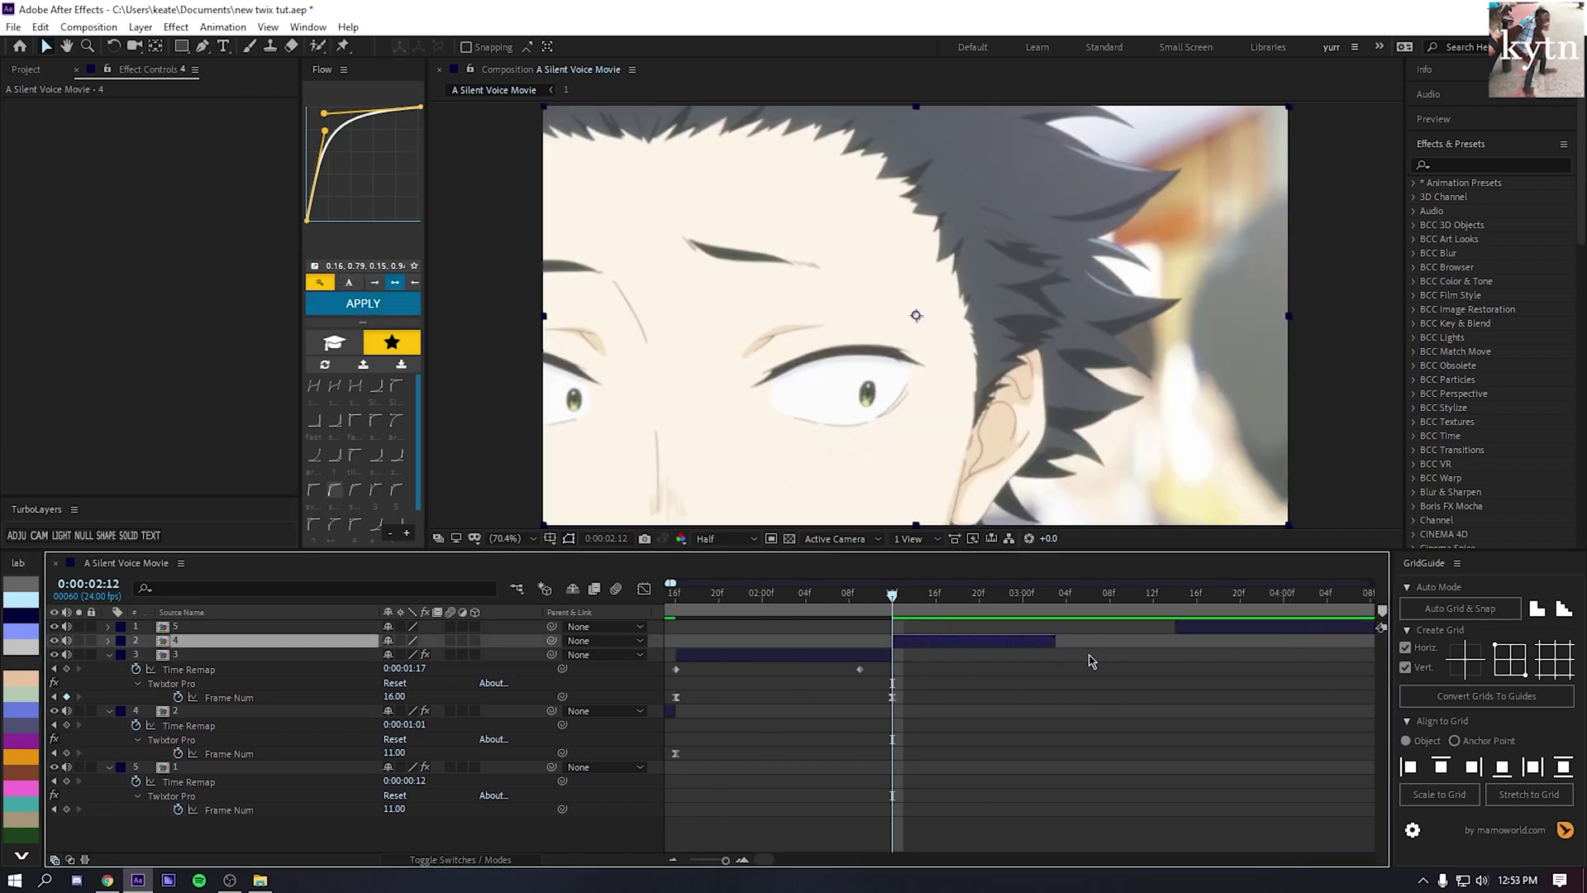
{"action": "key", "text": "ctrl+space"}
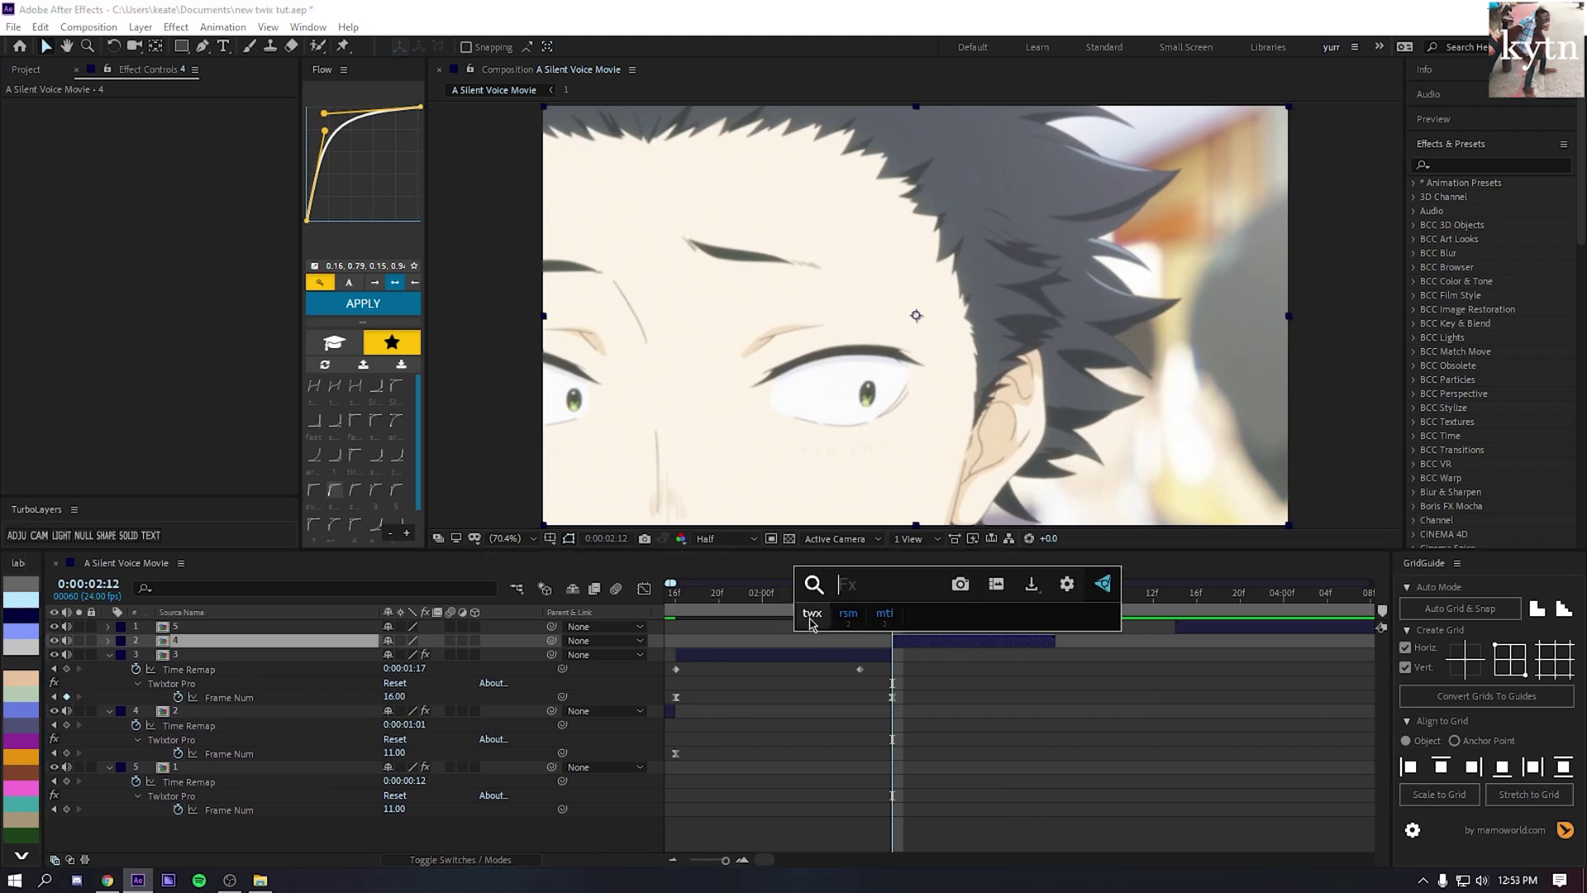
{"action": "left_click", "coordinate": [812, 621]}
{"action": "key", "text": "ctrl+space"}
{"action": "left_click", "coordinate": [684, 626]}
{"action": "left_click", "coordinate": [925, 671]}
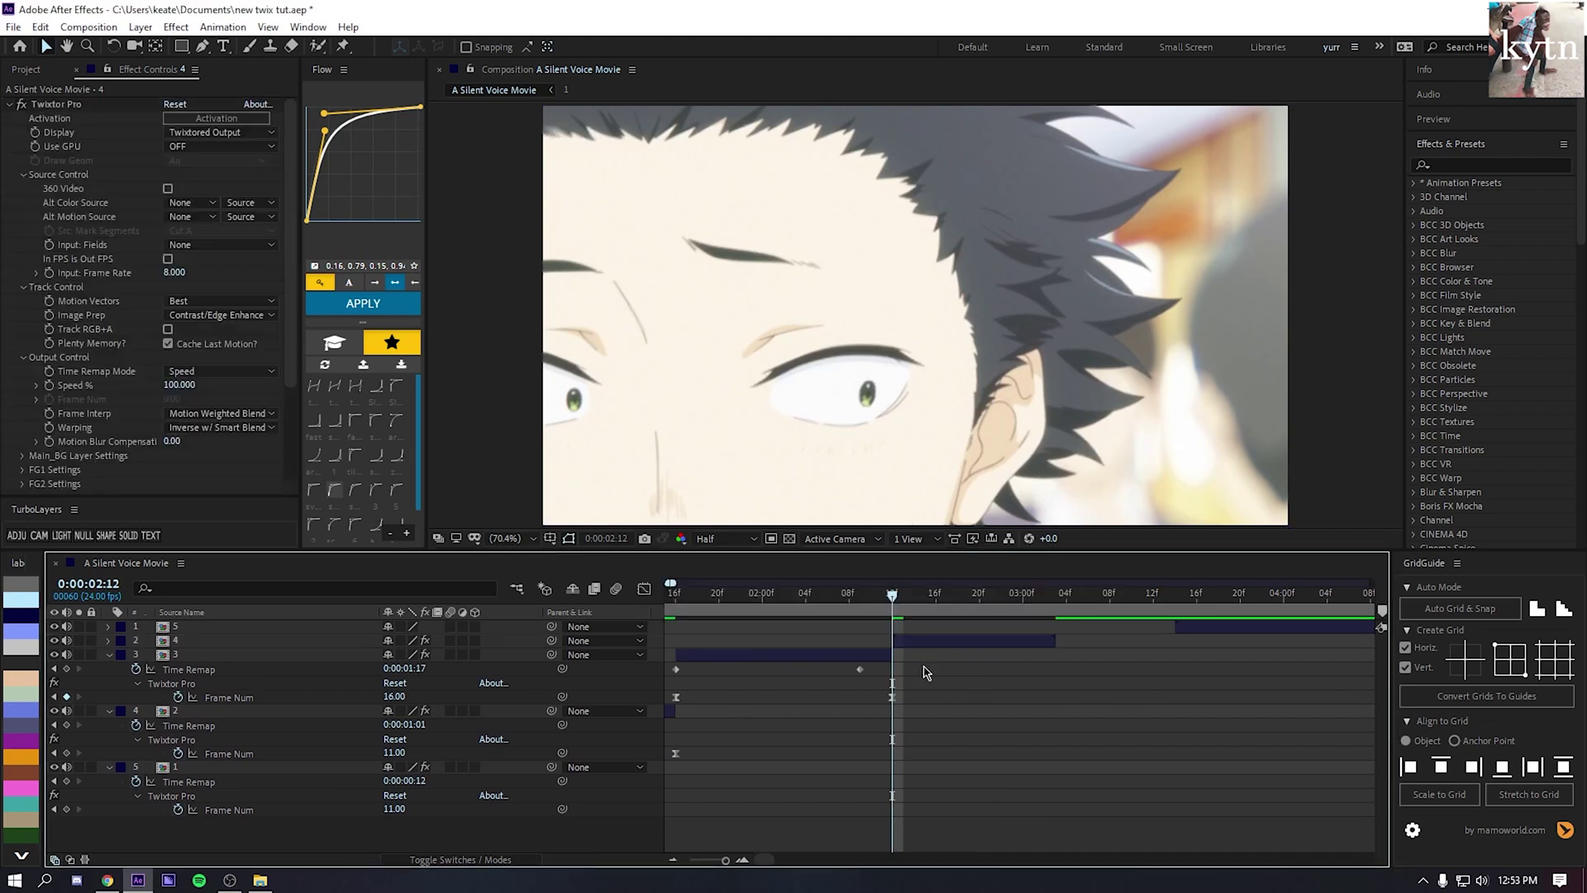
- Enable In FPS Is Out FPS in layer 4's Twixtor Pro and set its Time Remap Mode to Frame Number
{"action": "left_click", "coordinate": [169, 262]}
{"action": "left_click", "coordinate": [168, 258]}
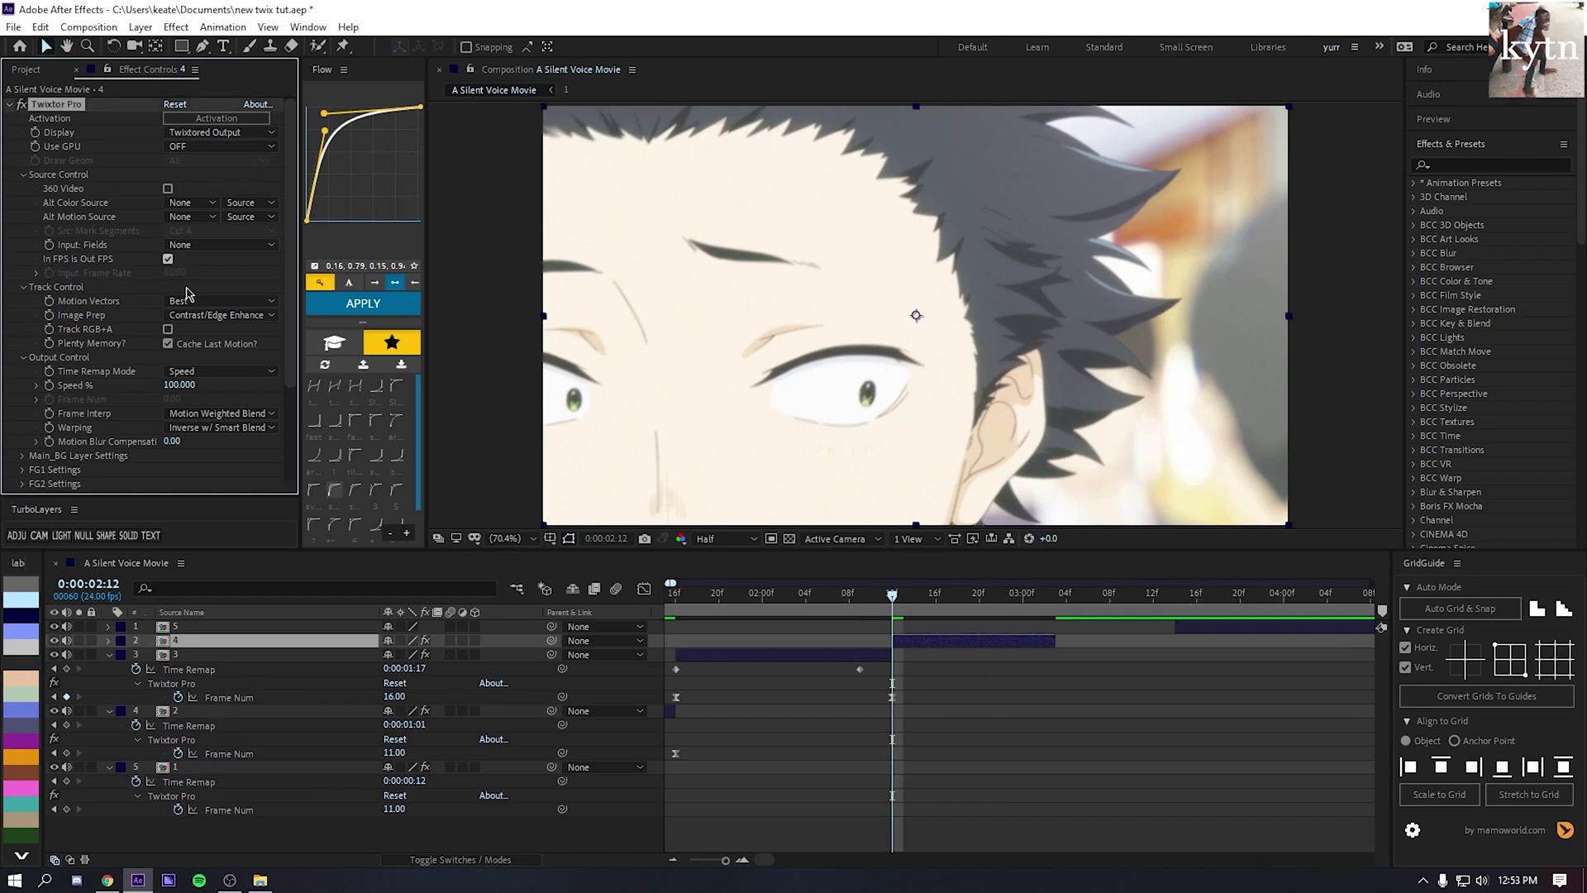
{"action": "left_click", "coordinate": [221, 371]}
{"action": "left_click", "coordinate": [198, 408]}
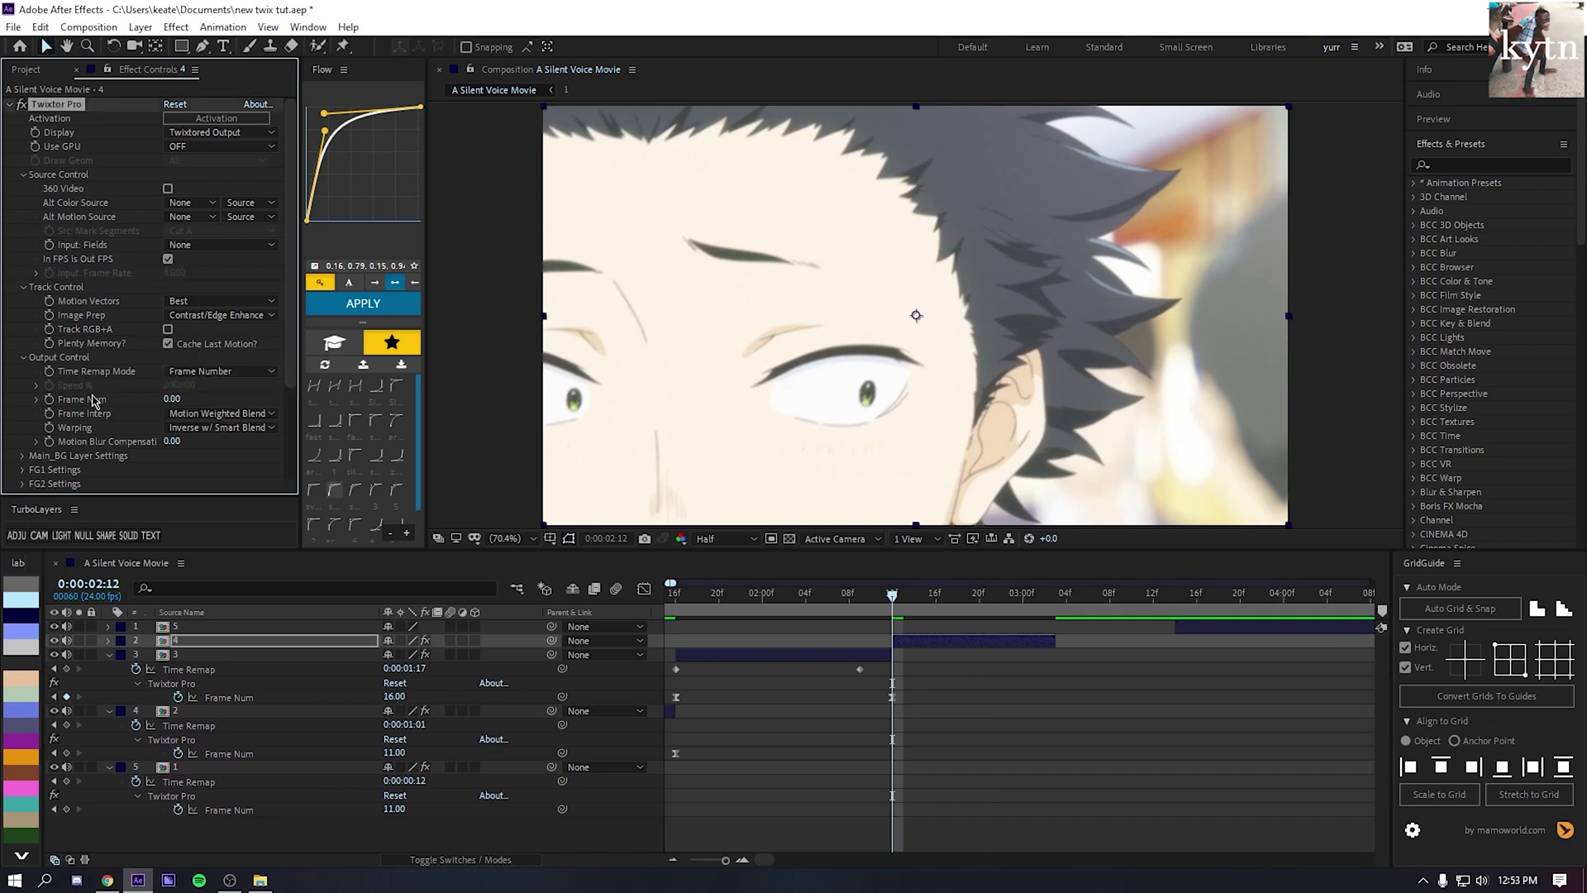
- Keyframe layer 4's Frame Num at 0 on its first frame and at 14 on 0:00:02:13, and reveal the keyframes
{"action": "left_click", "coordinate": [901, 609]}
{"action": "left_click_drag", "start_coordinate": [170, 403], "coordinate": [181, 398]}
{"action": "key", "text": "u"}
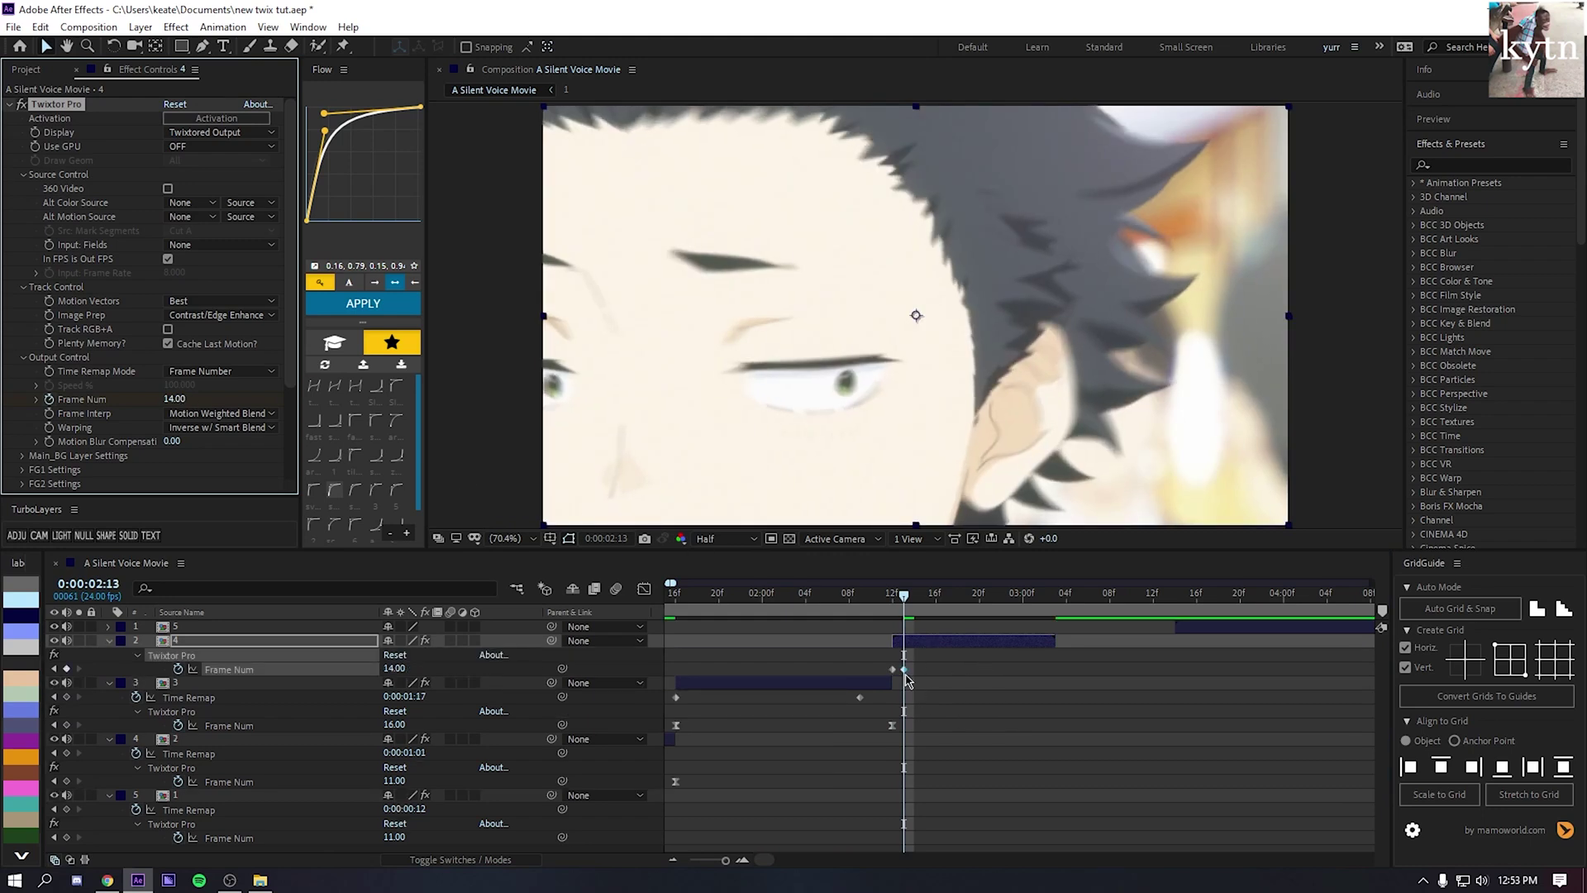
- Enable time remapping on layer 4, place its second Frame Num keyframe at 0:00:03:08 and ease both keyframes with the Flow curve
{"action": "key", "text": "Page_Up"}
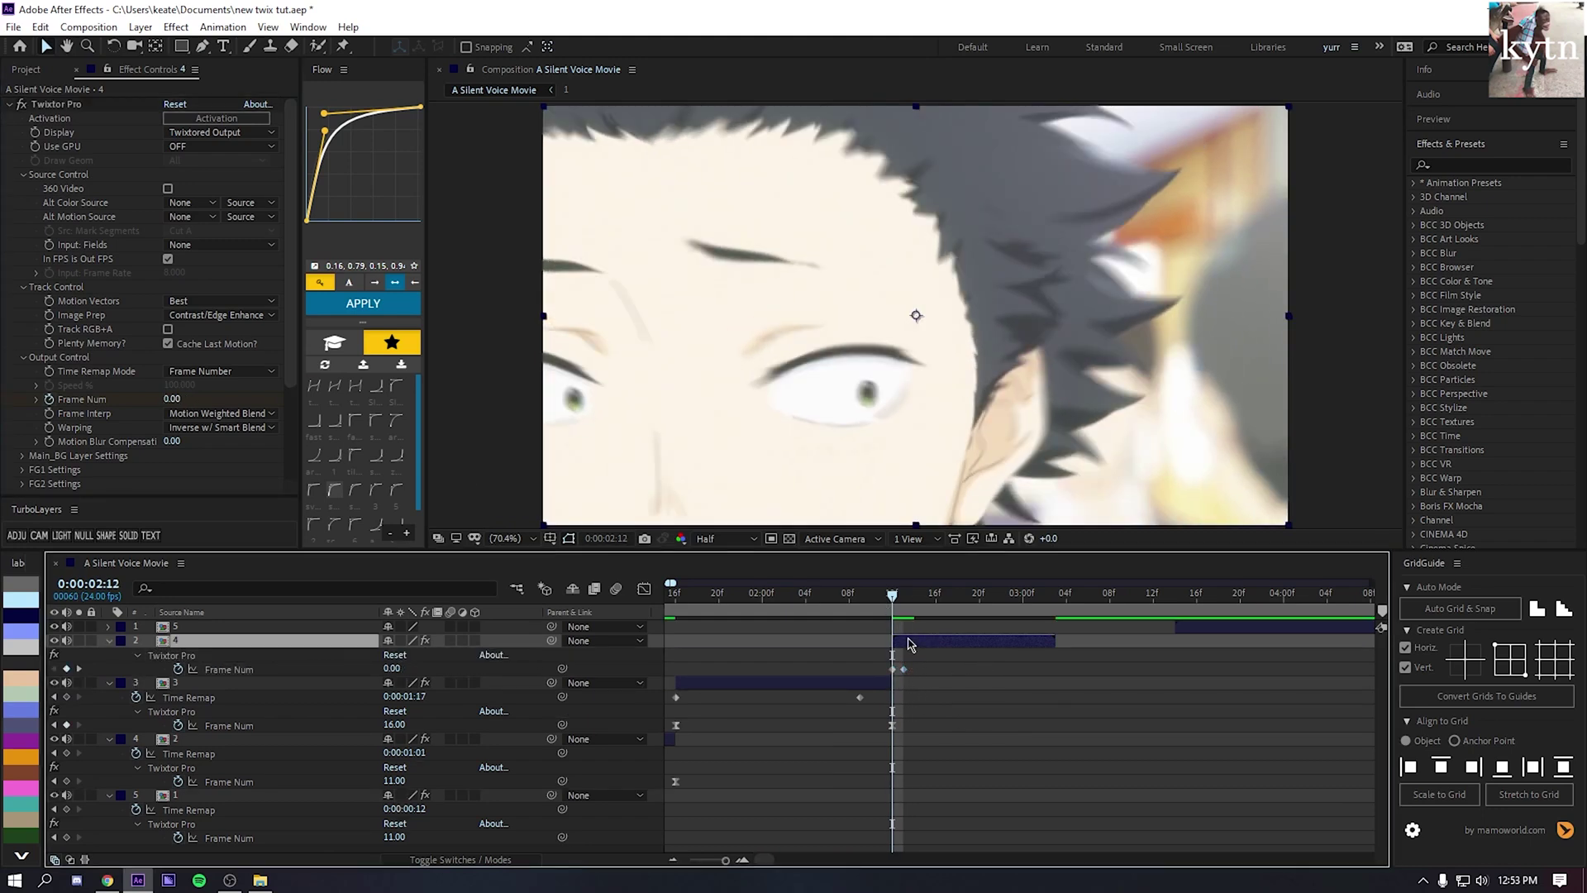
{"action": "key", "text": "shift+Page_Down"}
{"action": "key", "text": "shift+Page_Down"}
{"action": "key", "text": "ctrl+alt+t"}
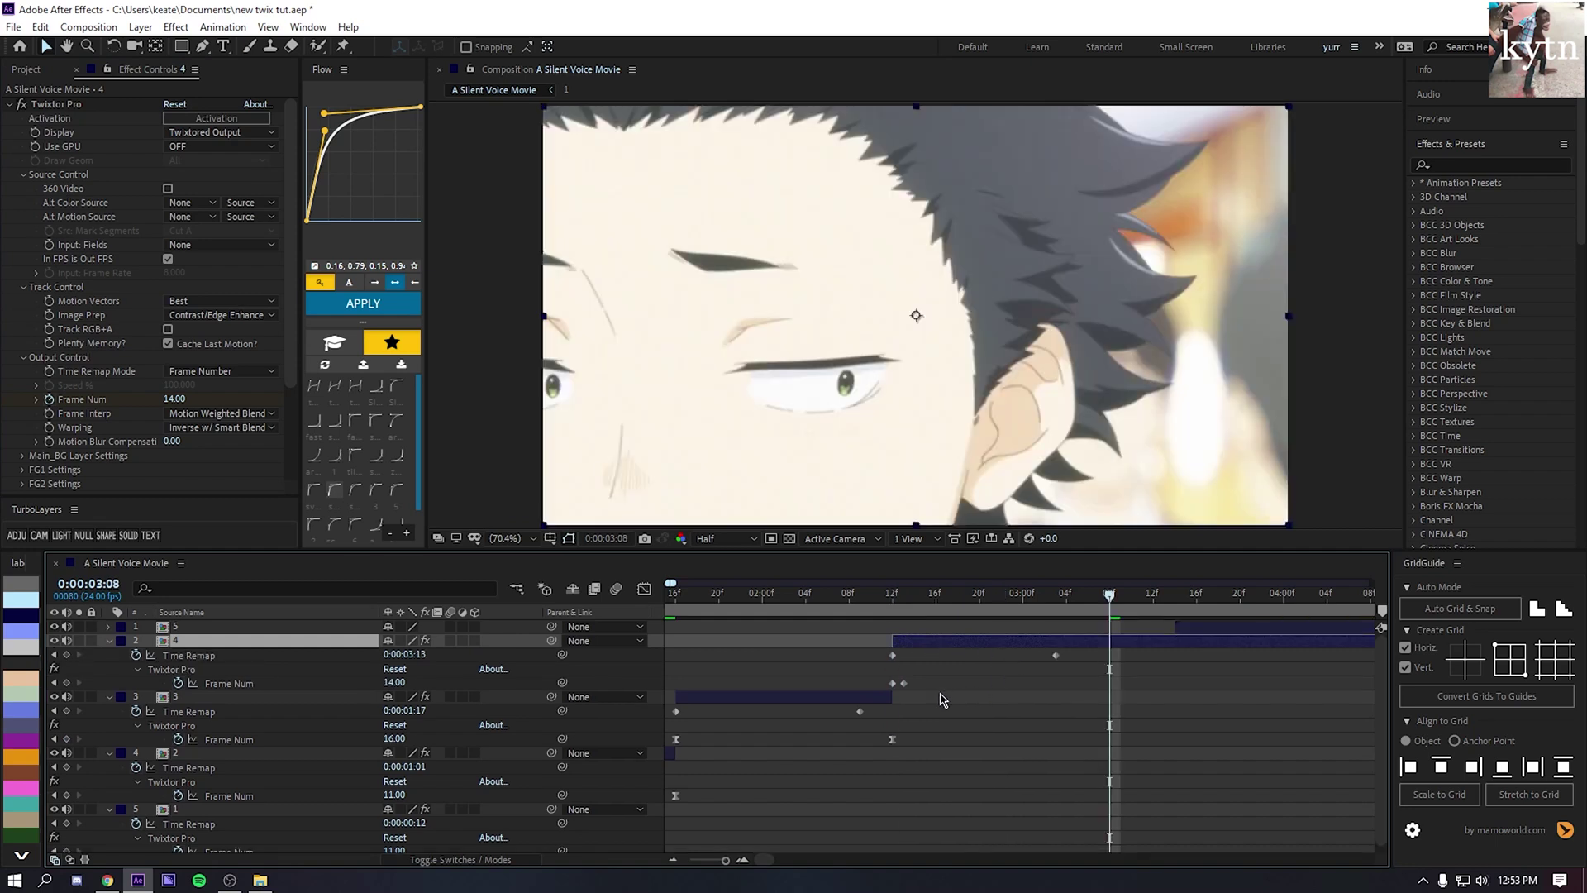
{"action": "left_click", "coordinate": [893, 683]}
{"action": "key", "text": "ctrl+c"}
{"action": "key", "text": "ctrl+v"}
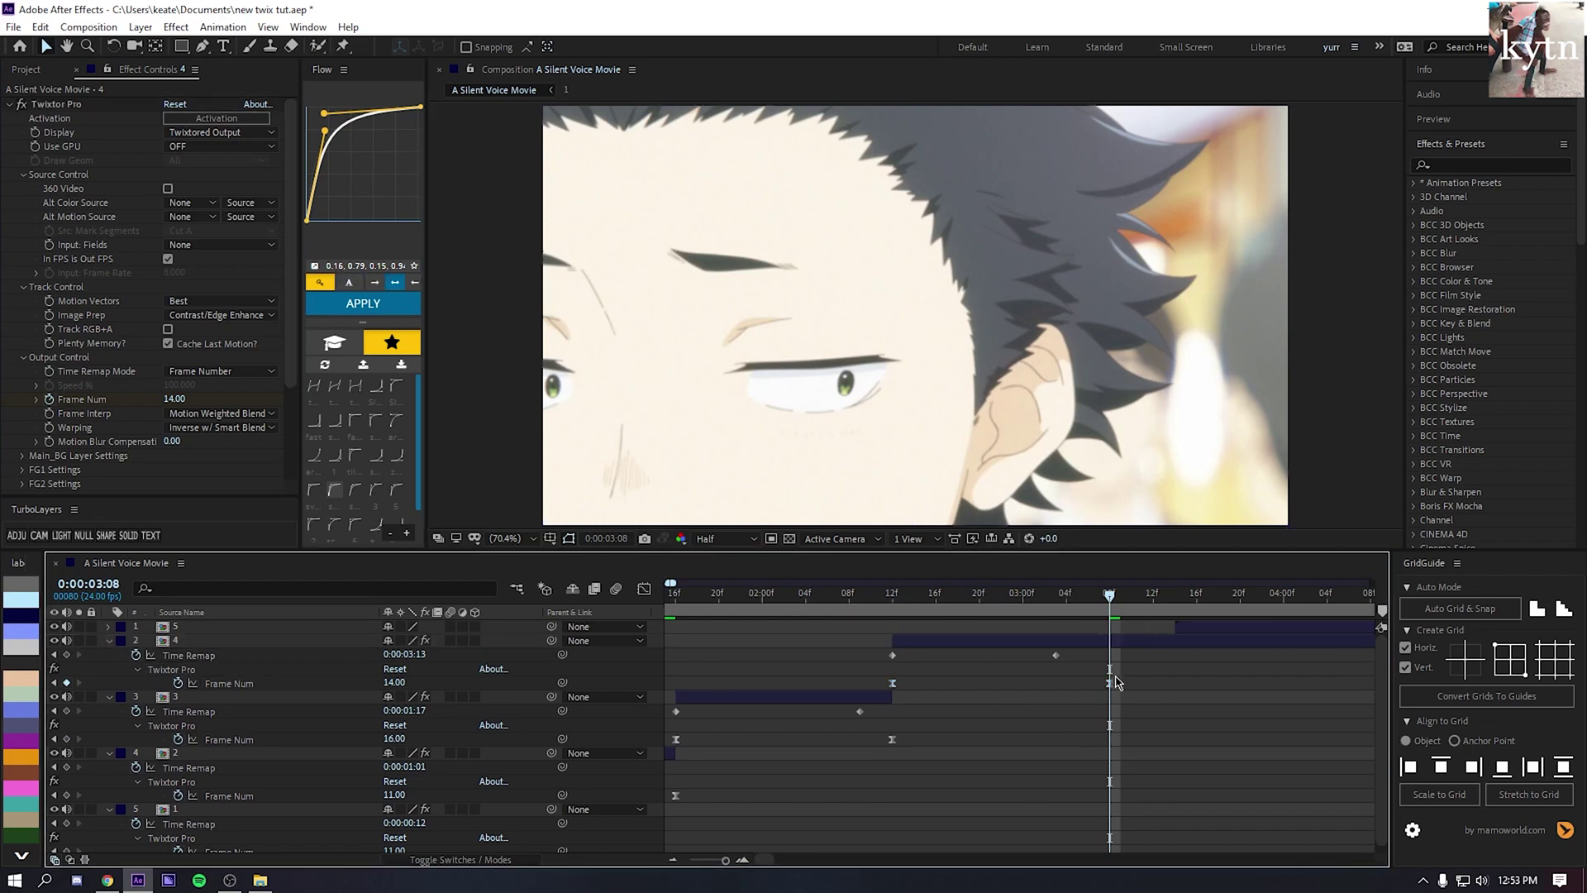
- Split layer 4 at 0:00:03:08 and delete the leftover part
{"action": "left_click", "coordinate": [1154, 643]}
{"action": "key", "text": "ctrl+shift+d"}
{"action": "key", "text": "Delete"}
- Move layer 5 to start at 0:00:03:08, directly after layer 4
{"action": "left_click_drag", "start_coordinate": [1187, 628], "coordinate": [1135, 628]}
{"action": "scroll", "coordinate": [1046, 667], "scroll_direction": "right", "scroll_amount": 5}
{"action": "scroll", "coordinate": [1043, 670], "scroll_direction": "right", "scroll_amount": 4}
{"action": "left_click", "coordinate": [672, 861]}
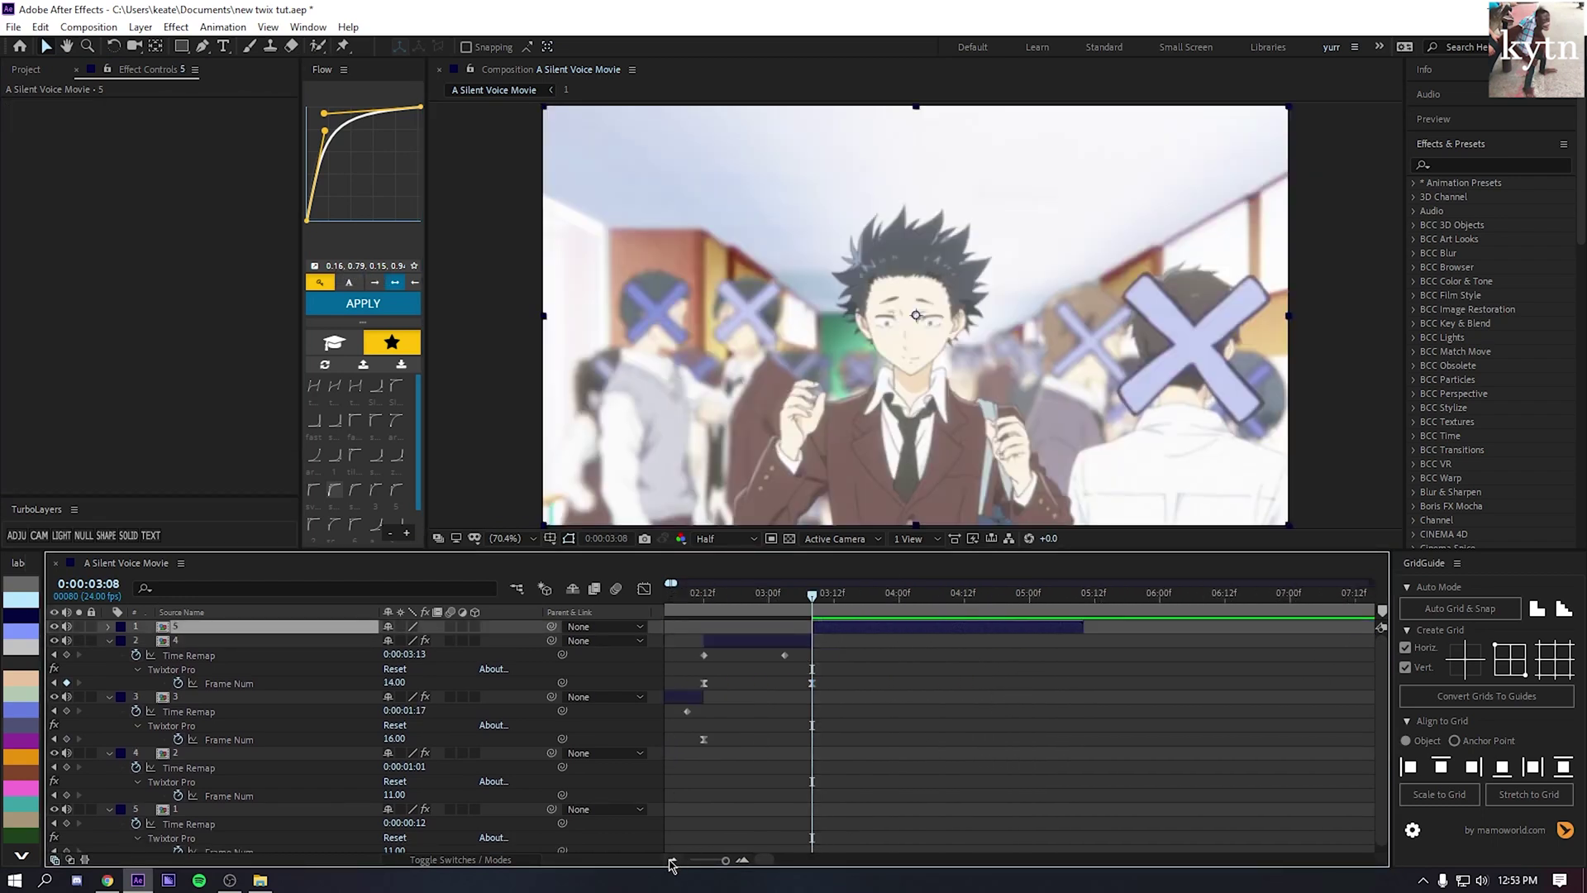
{"action": "scroll", "coordinate": [860, 775], "scroll_direction": "left", "scroll_amount": 5}
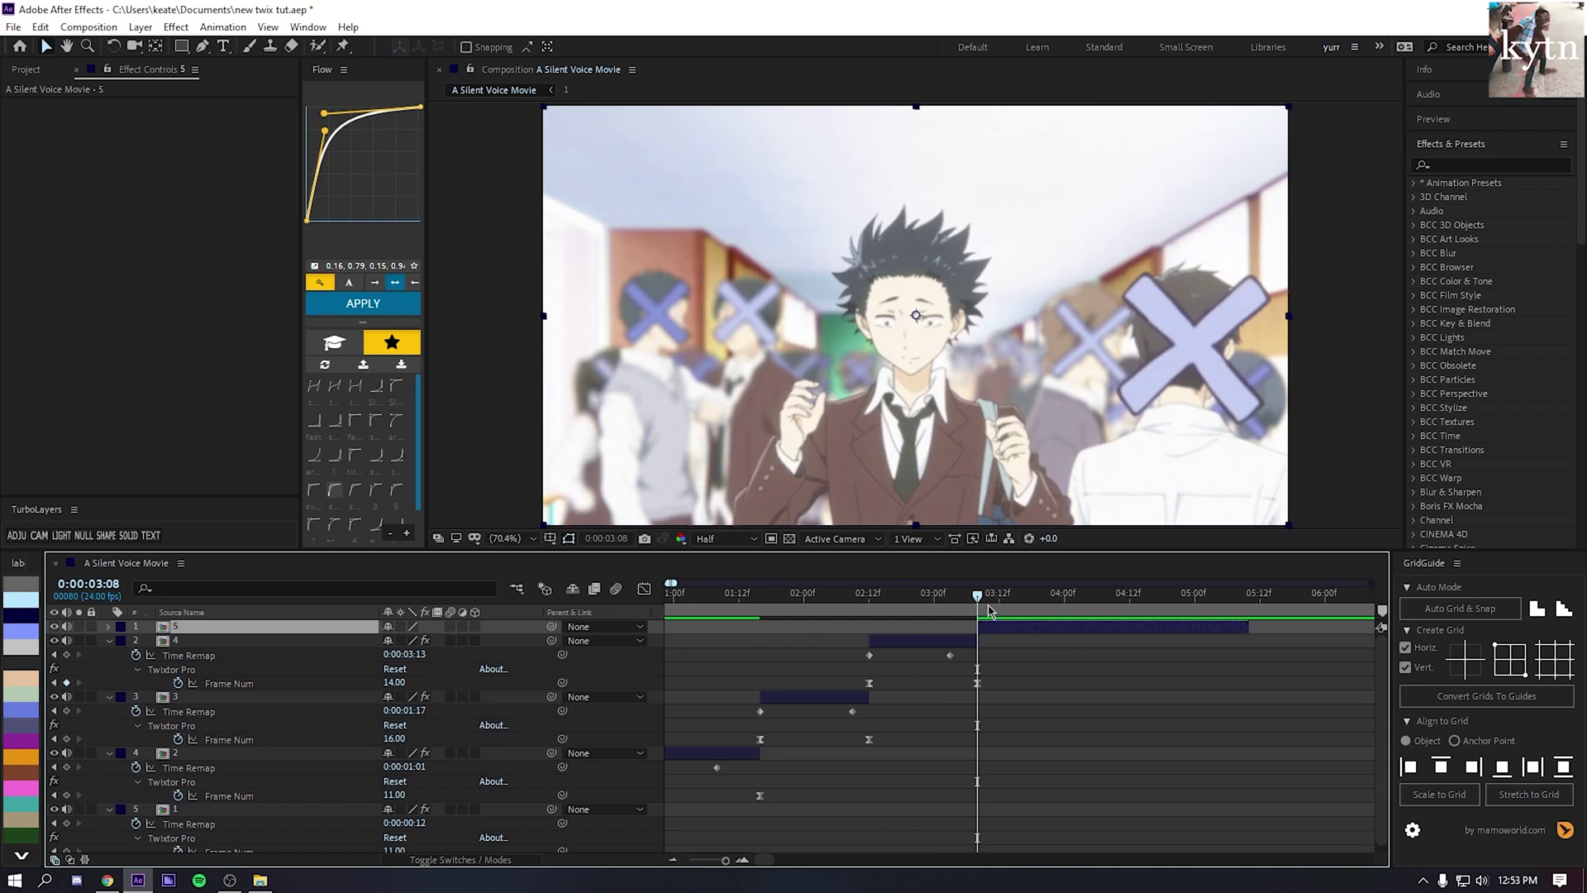
{"action": "mouse_move", "coordinate": [984, 599]}
{"action": "left_mouse_down"}
{"action": "mouse_move", "coordinate": [1015, 600]}
{"action": "mouse_move", "coordinate": [979, 600]}
{"action": "left_mouse_up"}
- Compare two saved Flow presets and load the ease-out curve beginning 0.07, 0.77, 0.15
{"action": "left_click", "coordinate": [335, 490]}
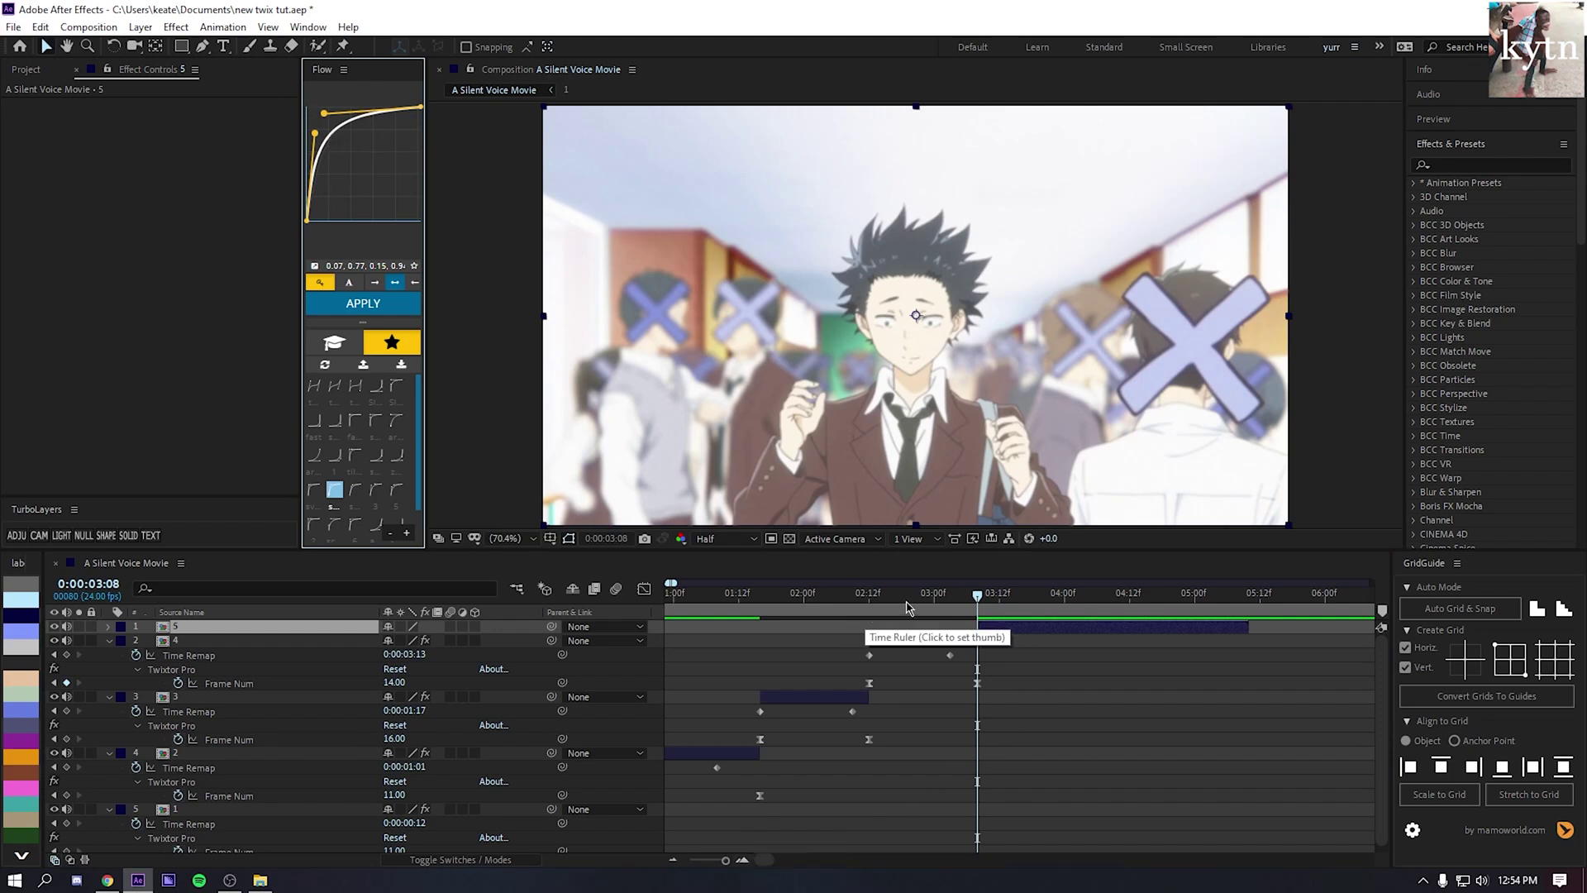
{"action": "left_click", "coordinate": [335, 389]}
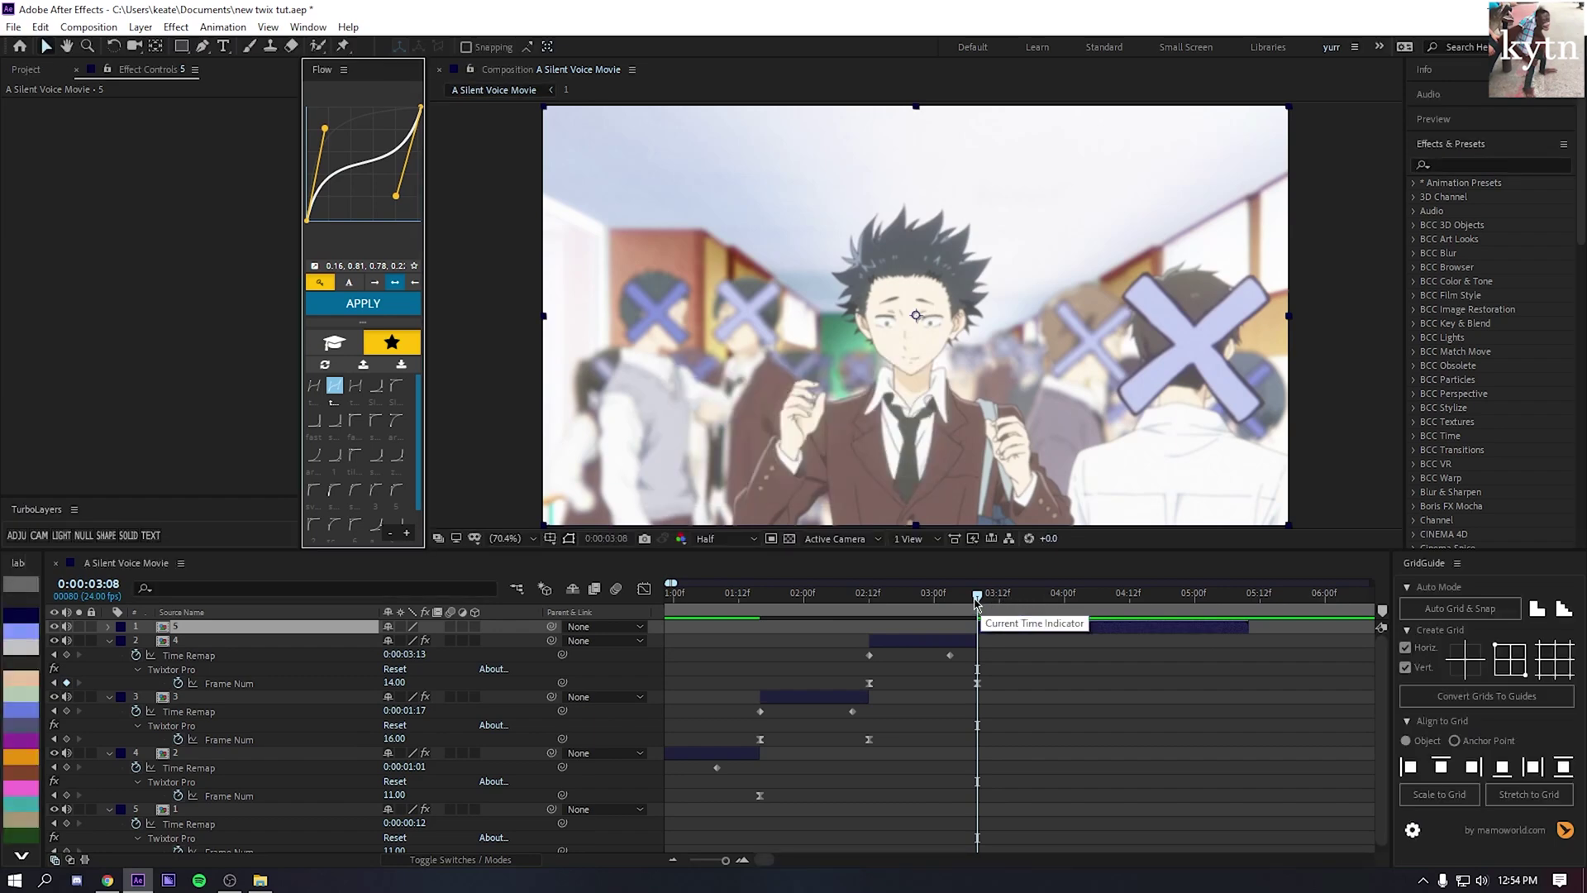
{"action": "mouse_move", "coordinate": [977, 604]}
{"action": "left_mouse_down"}
{"action": "mouse_move", "coordinate": [939, 600]}
{"action": "mouse_move", "coordinate": [1000, 597]}
{"action": "left_mouse_up"}
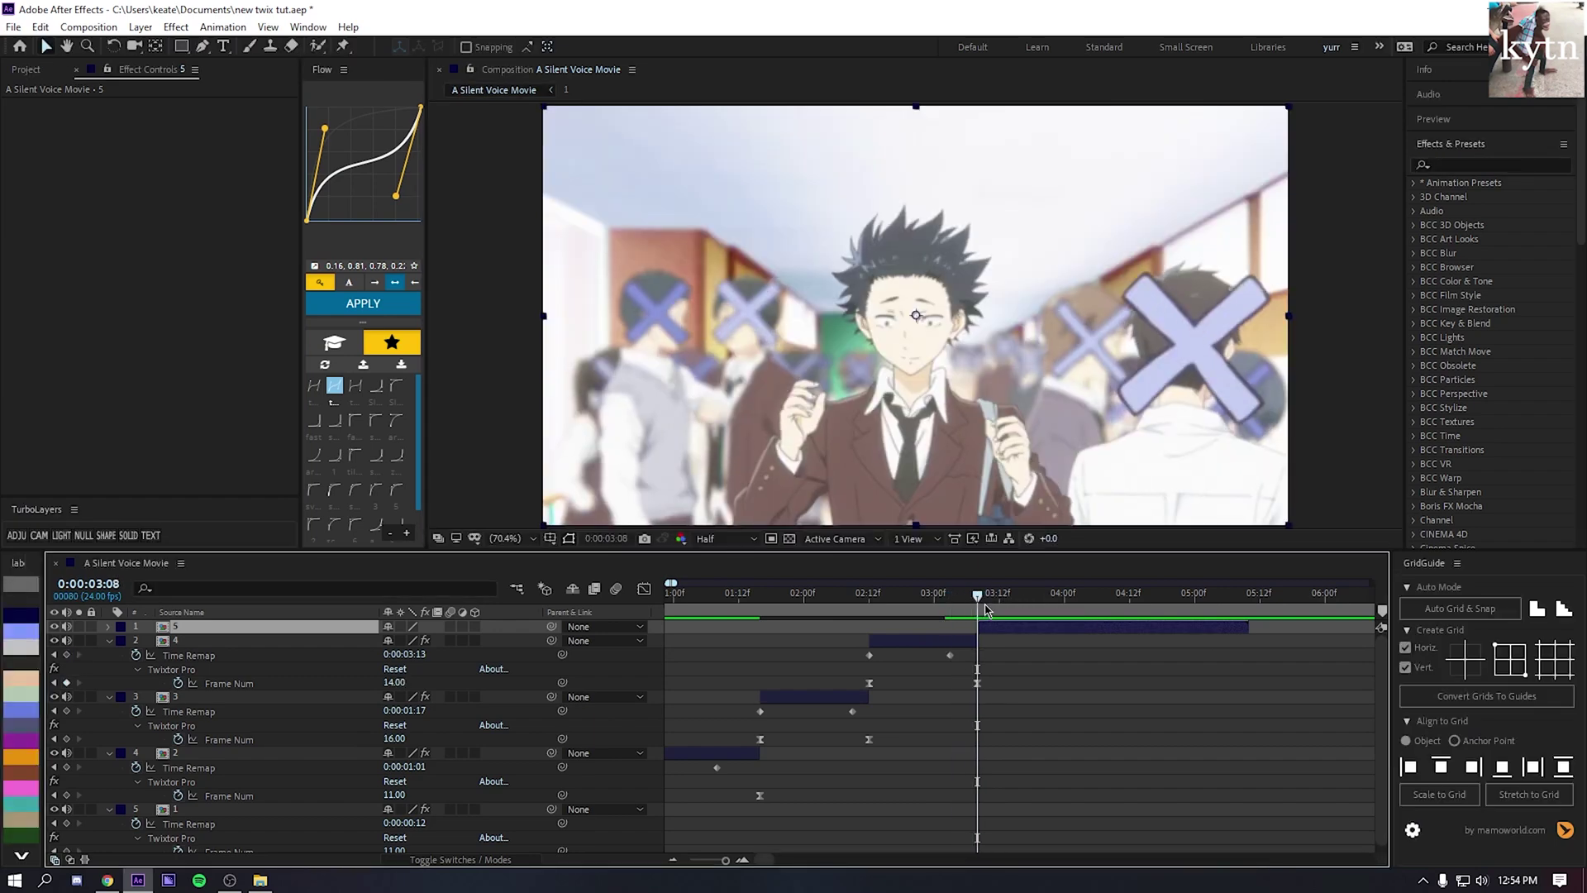
{"action": "left_click", "coordinate": [333, 492]}
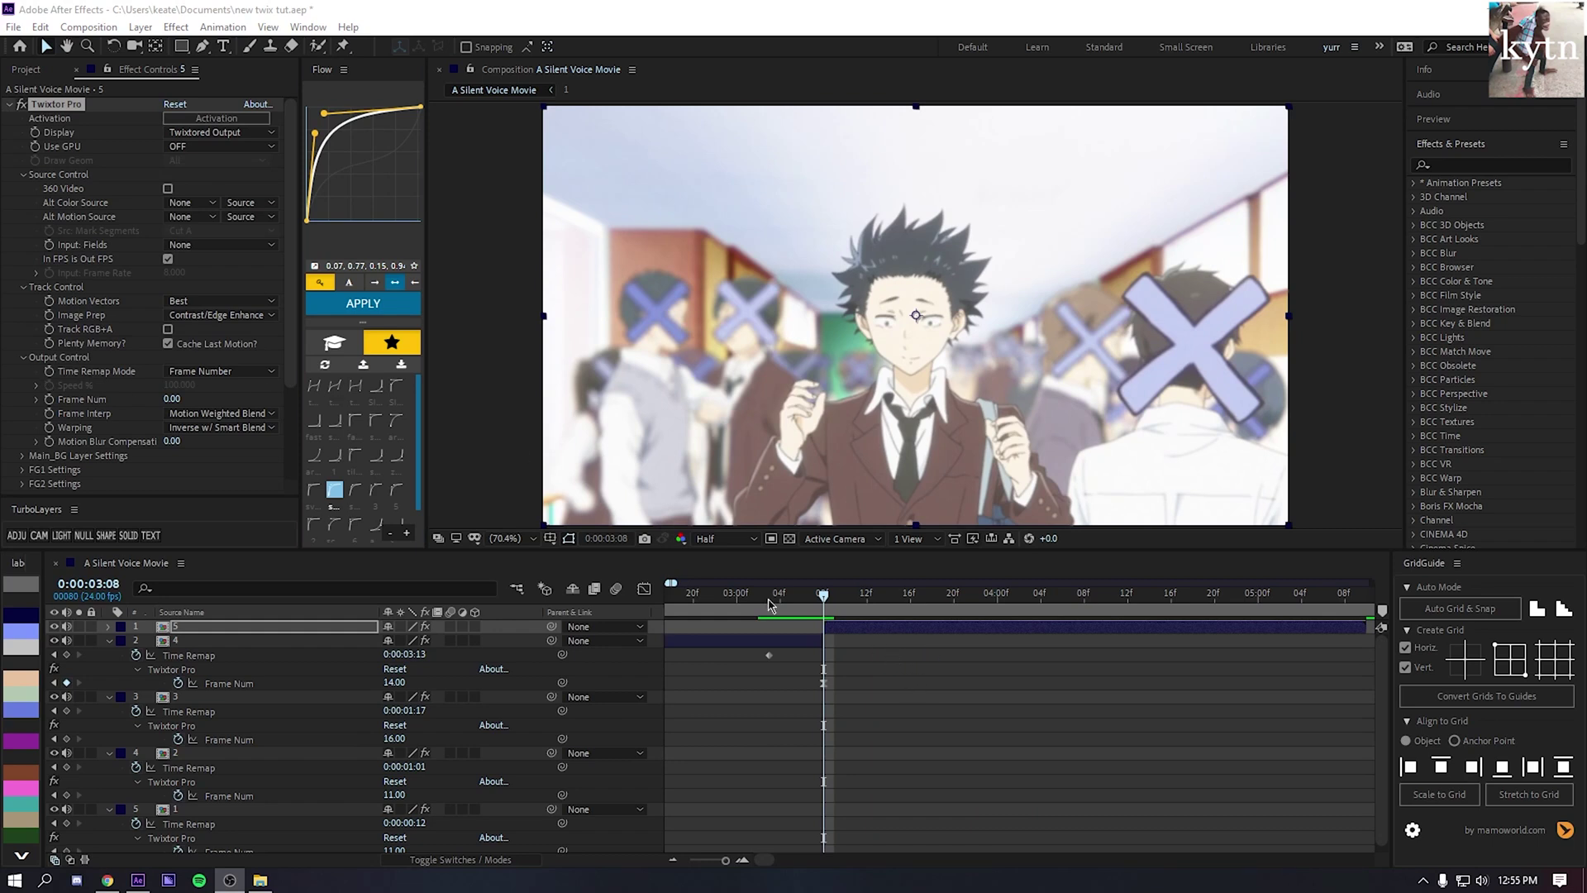
- Set layer 5's first Twixtor Frame Num keyframe at 0:00:03:08 and a second of 49 at 0:00:03:14
{"action": "left_click", "coordinate": [51, 400]}
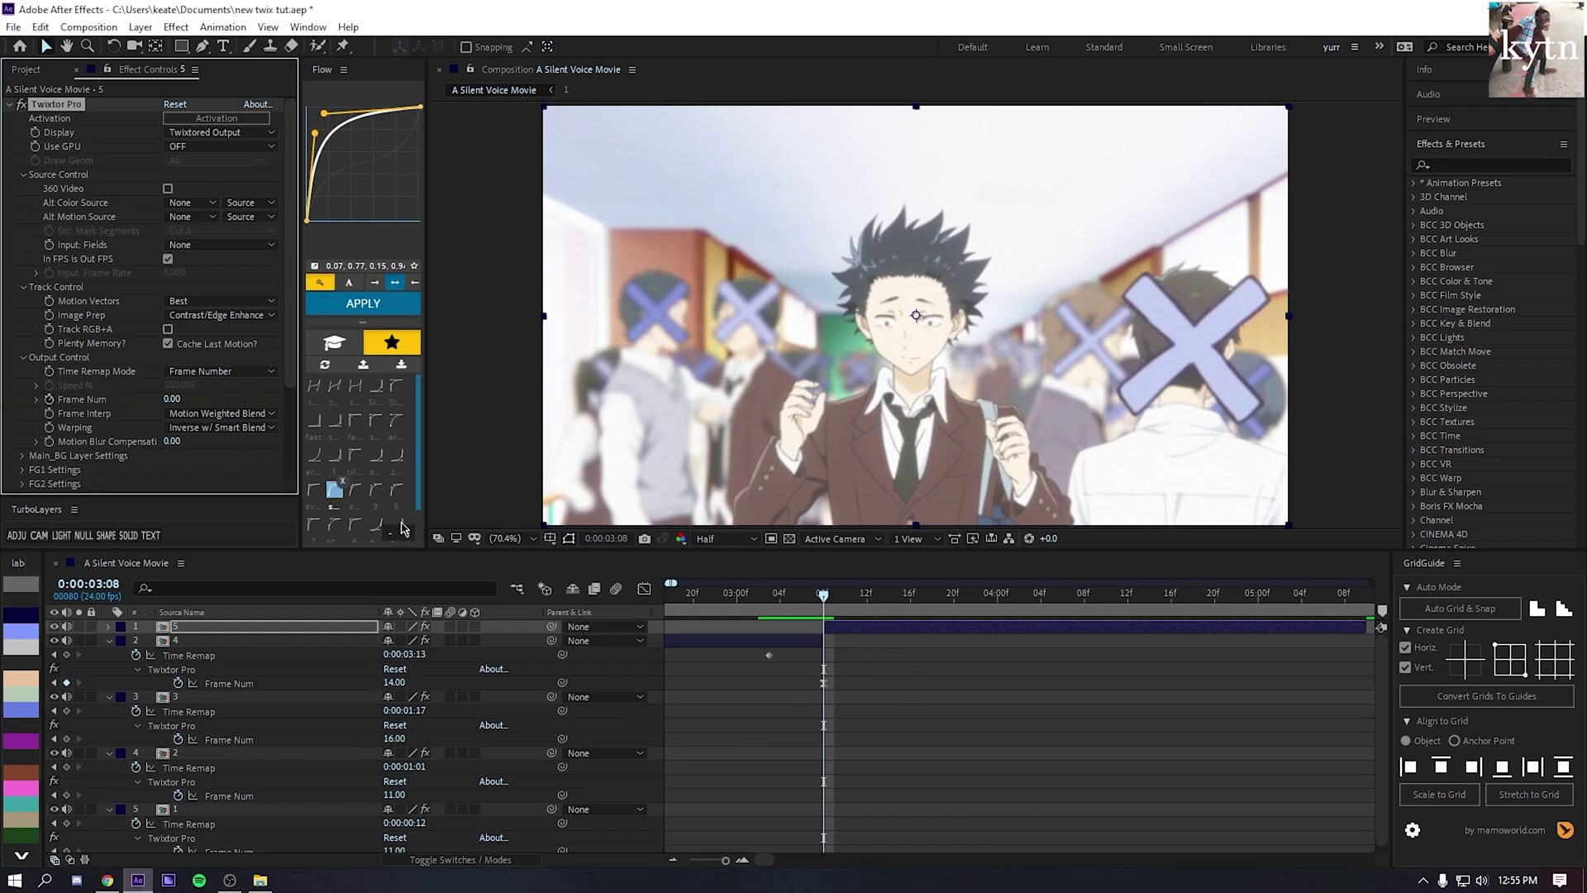
{"action": "left_click_drag", "start_coordinate": [833, 597], "coordinate": [891, 600]}
{"action": "left_click", "coordinate": [673, 860]}
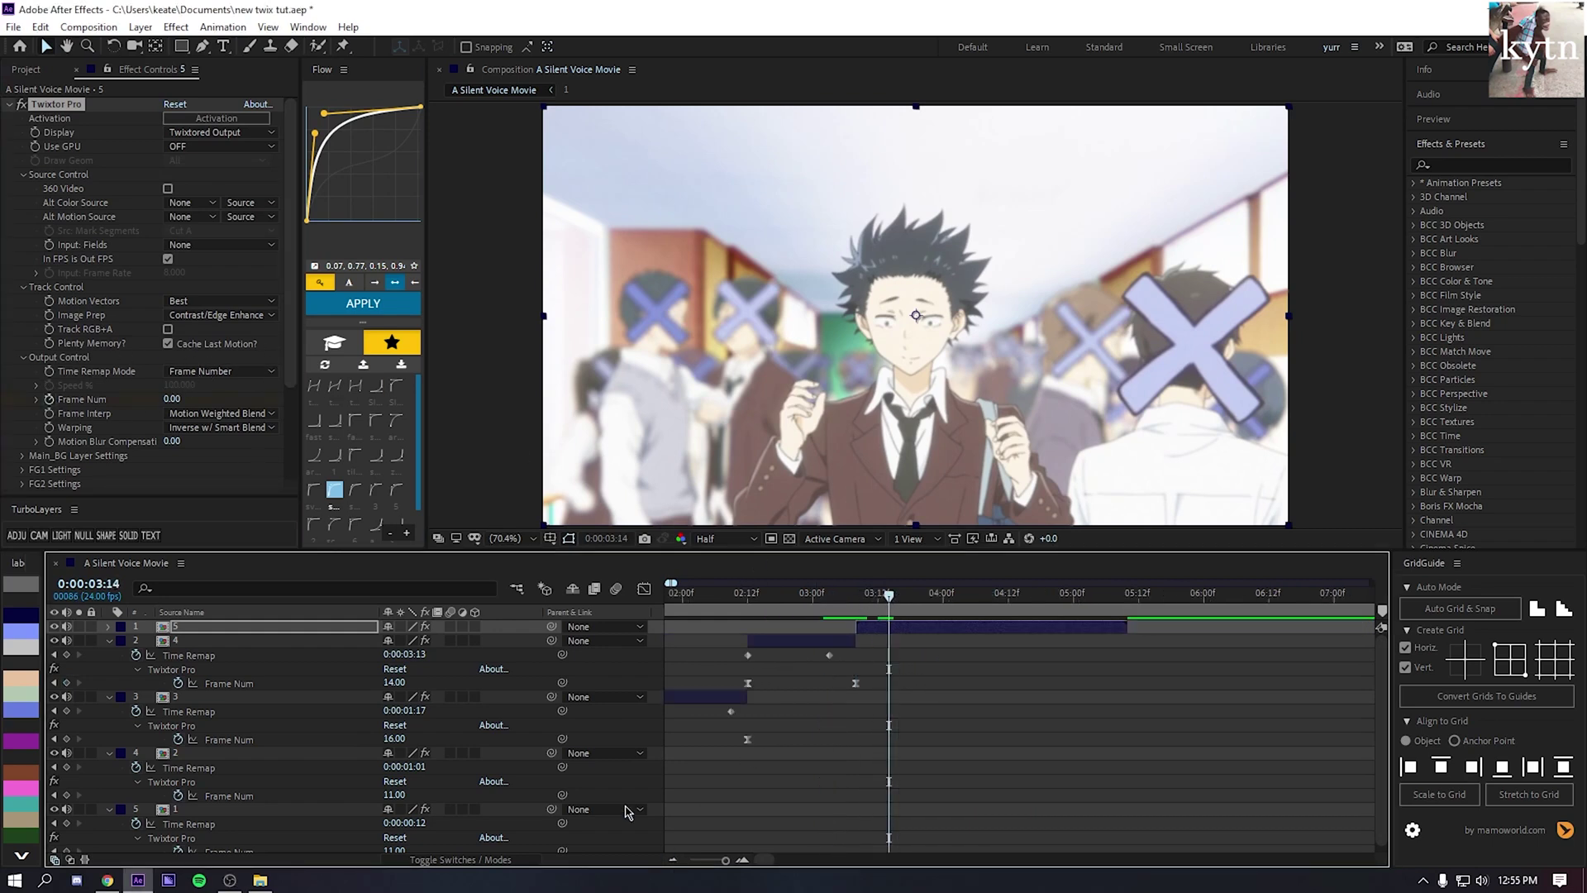
{"action": "left_click_drag", "start_coordinate": [175, 401], "coordinate": [237, 414]}
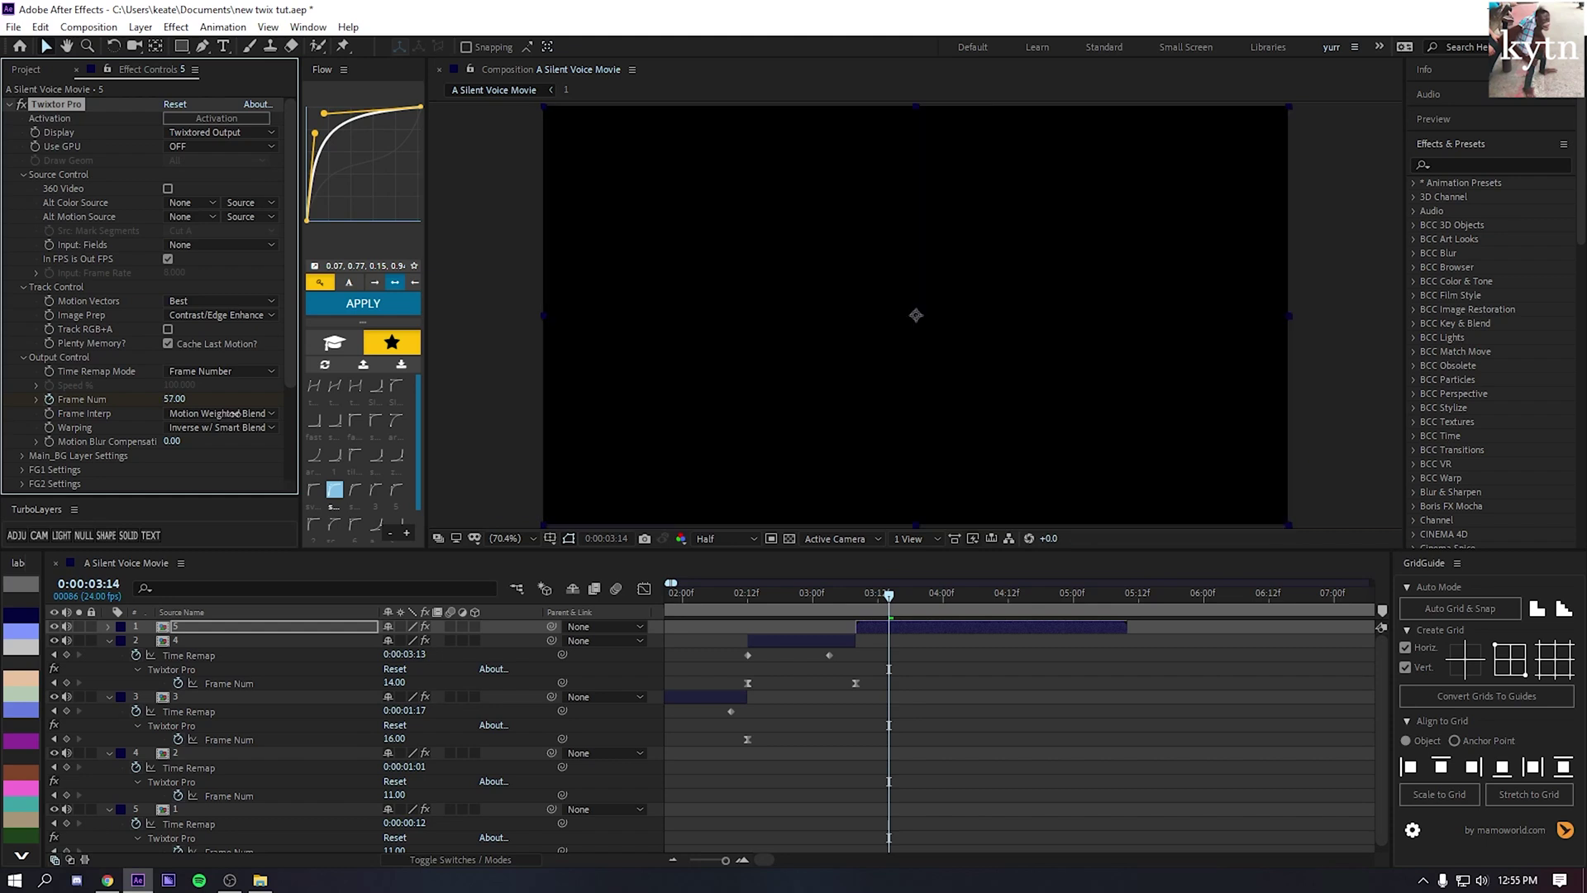
{"action": "left_click_drag", "start_coordinate": [232, 413], "coordinate": [229, 413]}
{"action": "key", "text": "u"}
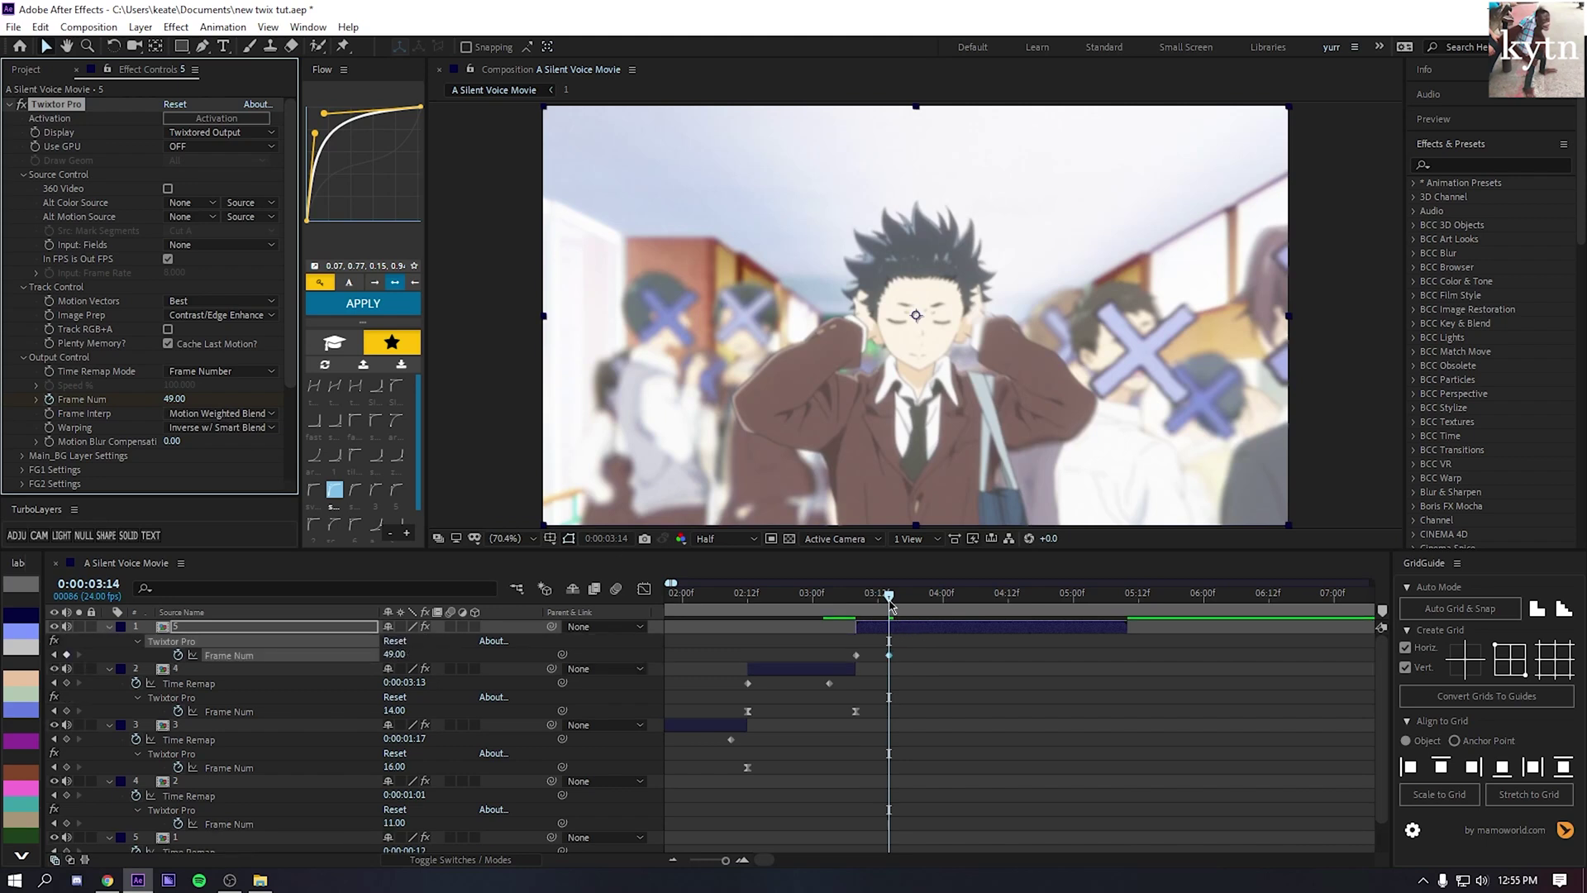
- Move layer 5's frame 49 keyframe to 0:00:05:00 and add a Frame Num keyframe at 0:00:04:04
{"action": "key", "text": "j"}
{"action": "key", "text": "space"}
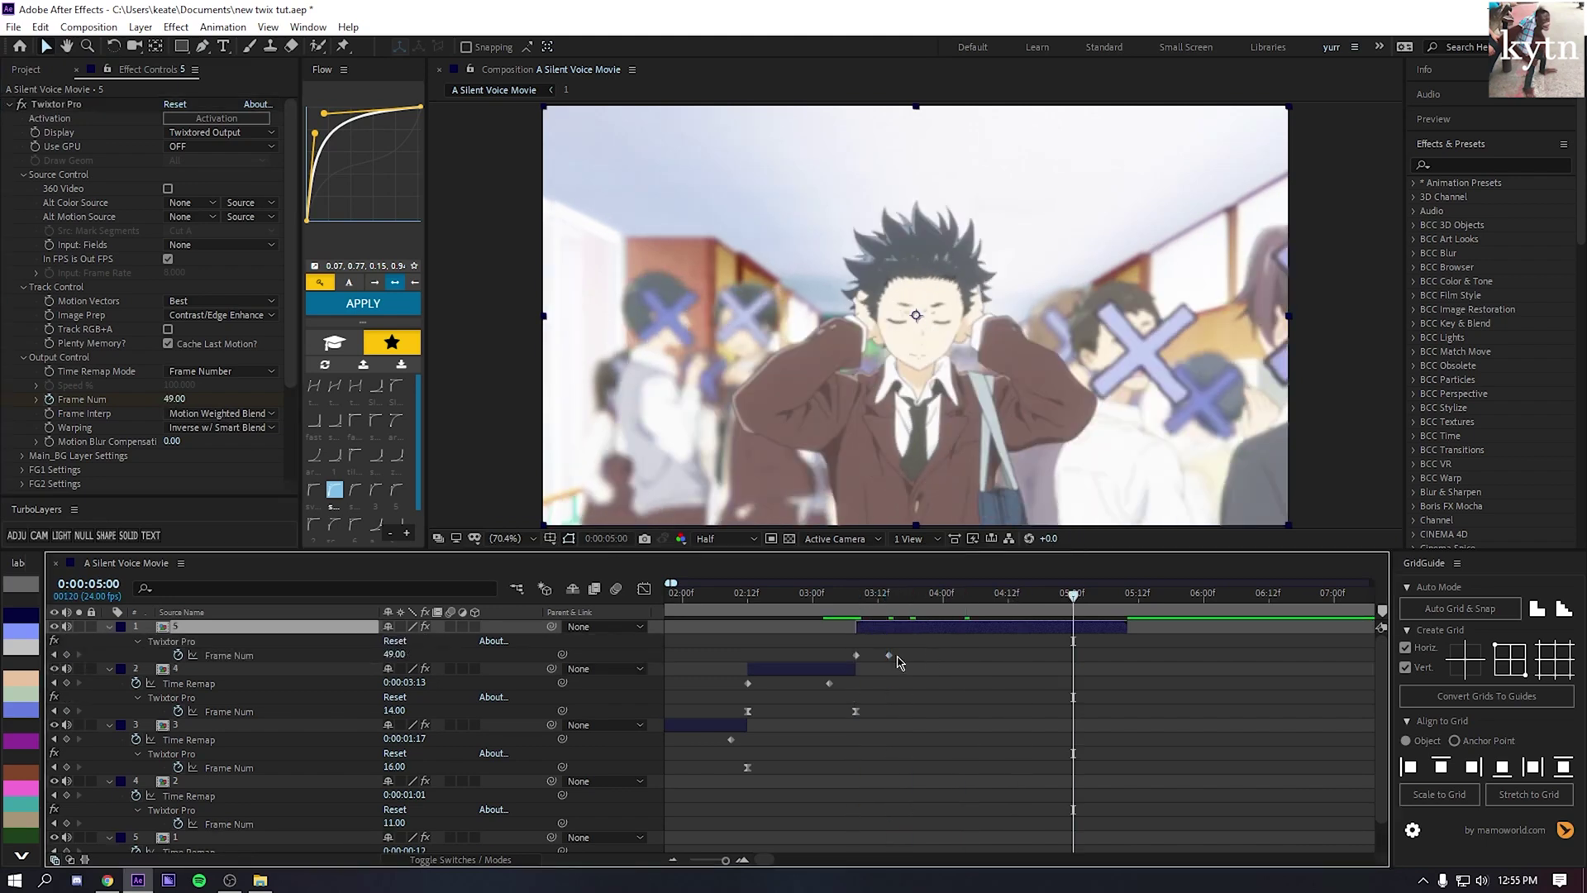
{"action": "left_click", "coordinate": [889, 654]}
{"action": "left_click", "coordinate": [1038, 684]}
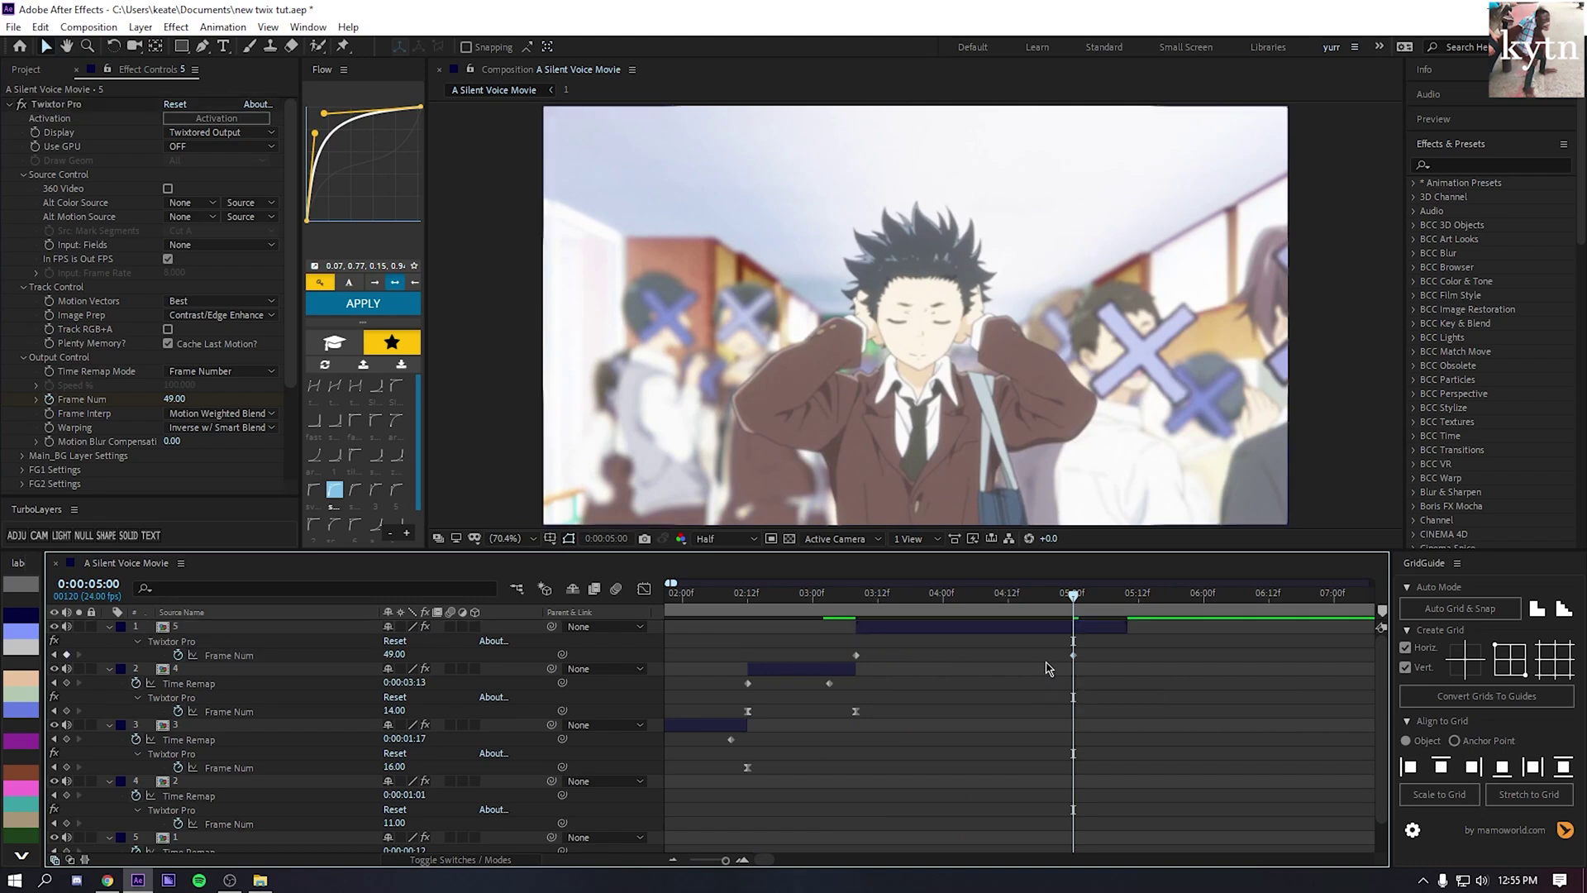
{"action": "key", "text": "shift+Page_Up"}
{"action": "key", "text": "shift+Page_Up"}
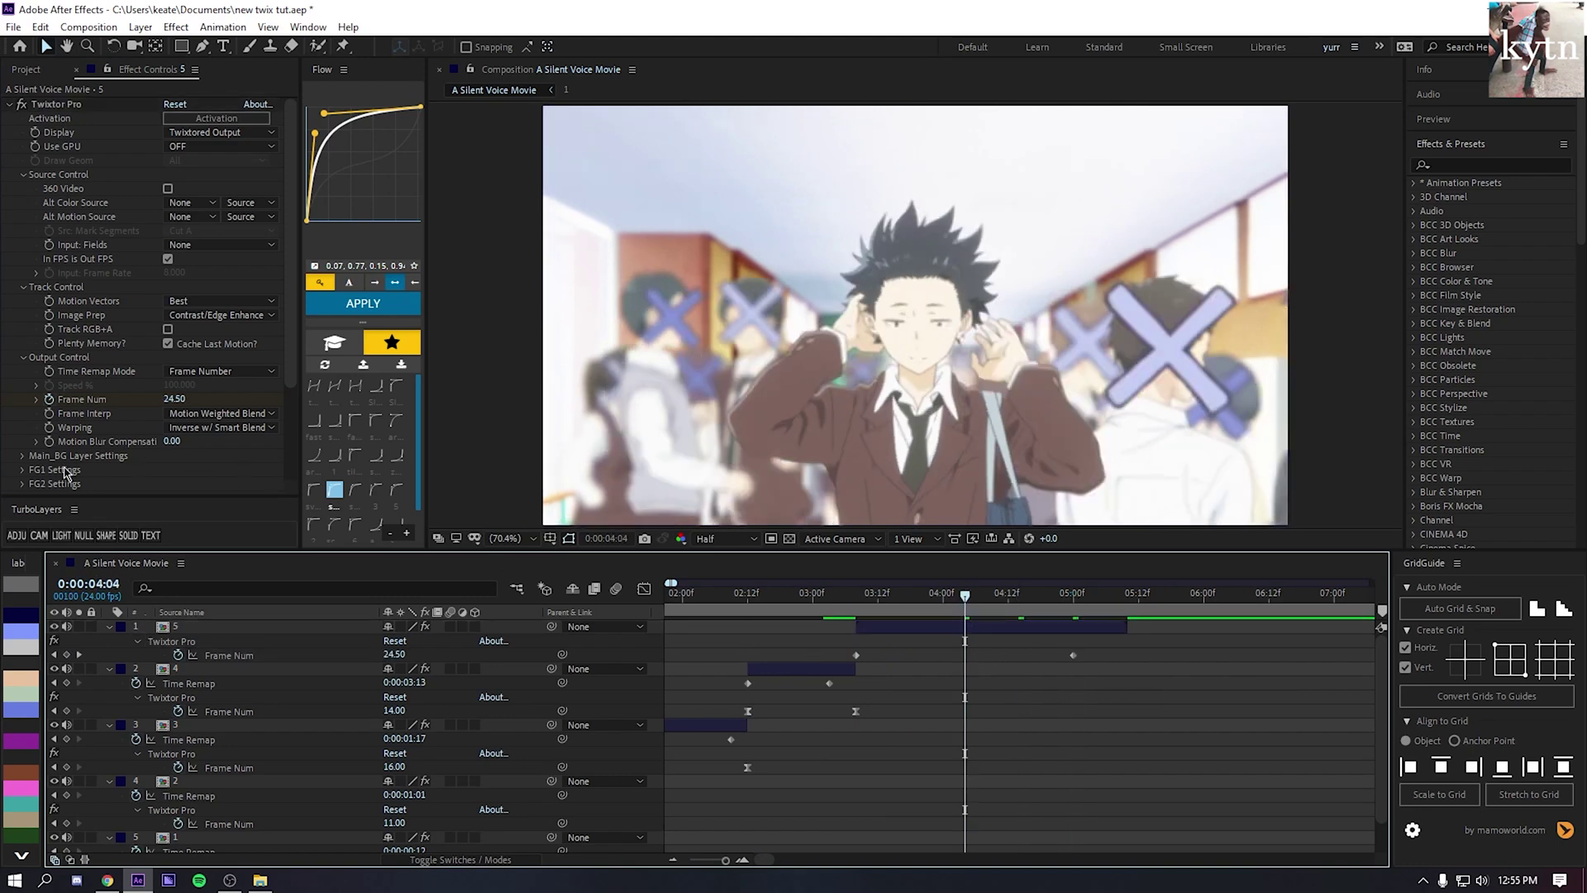
{"action": "left_click", "coordinate": [67, 655]}
{"action": "left_click", "coordinate": [785, 812]}
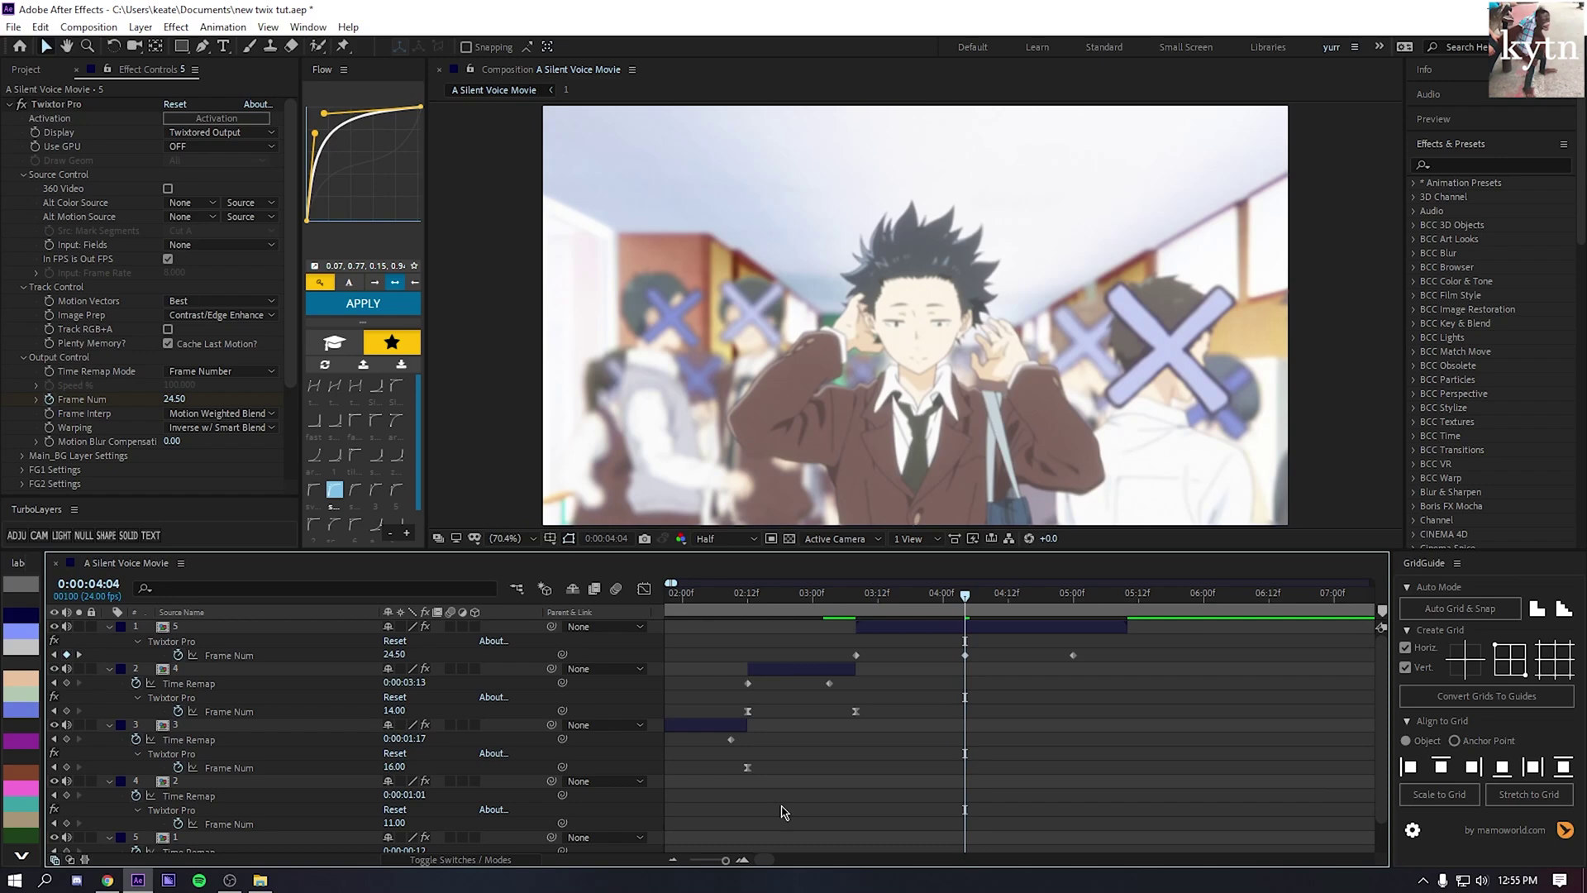
- Scrub through layer 5's motion and add another Frame Num keyframe at 0:00:03:23
{"action": "left_click", "coordinate": [743, 859]}
{"action": "left_click_drag", "start_coordinate": [964, 594], "coordinate": [1008, 616]}
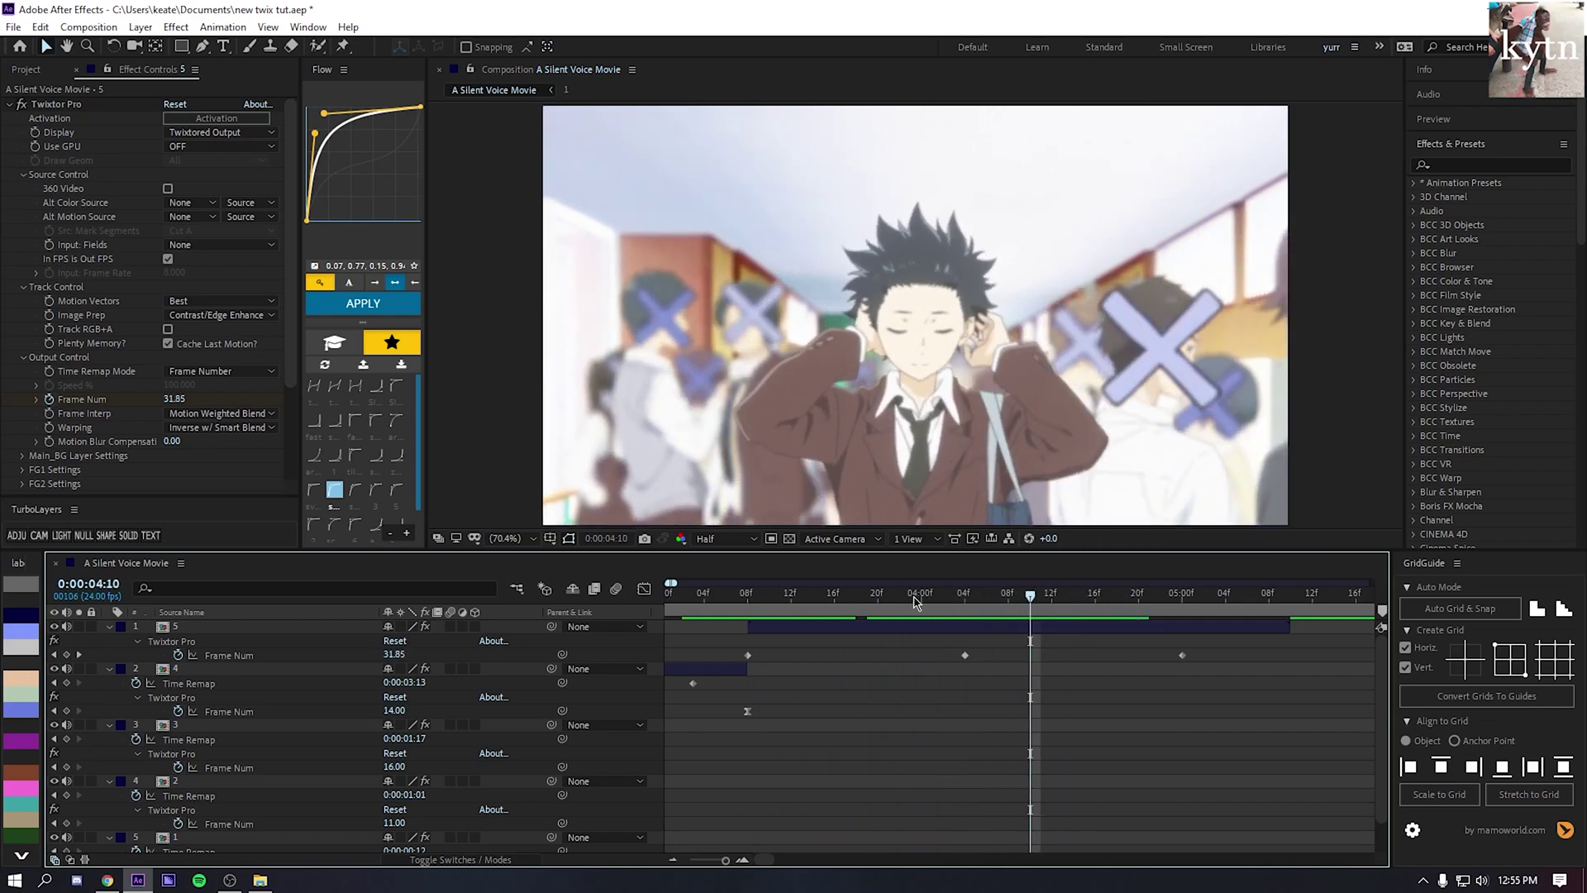
{"action": "mouse_move", "coordinate": [915, 602]}
{"action": "left_mouse_down"}
{"action": "mouse_move", "coordinate": [844, 604]}
{"action": "mouse_move", "coordinate": [1182, 627]}
{"action": "mouse_move", "coordinate": [976, 606]}
{"action": "mouse_move", "coordinate": [736, 610]}
{"action": "mouse_move", "coordinate": [927, 616]}
{"action": "mouse_move", "coordinate": [749, 601]}
{"action": "mouse_move", "coordinate": [900, 620]}
{"action": "left_mouse_up"}
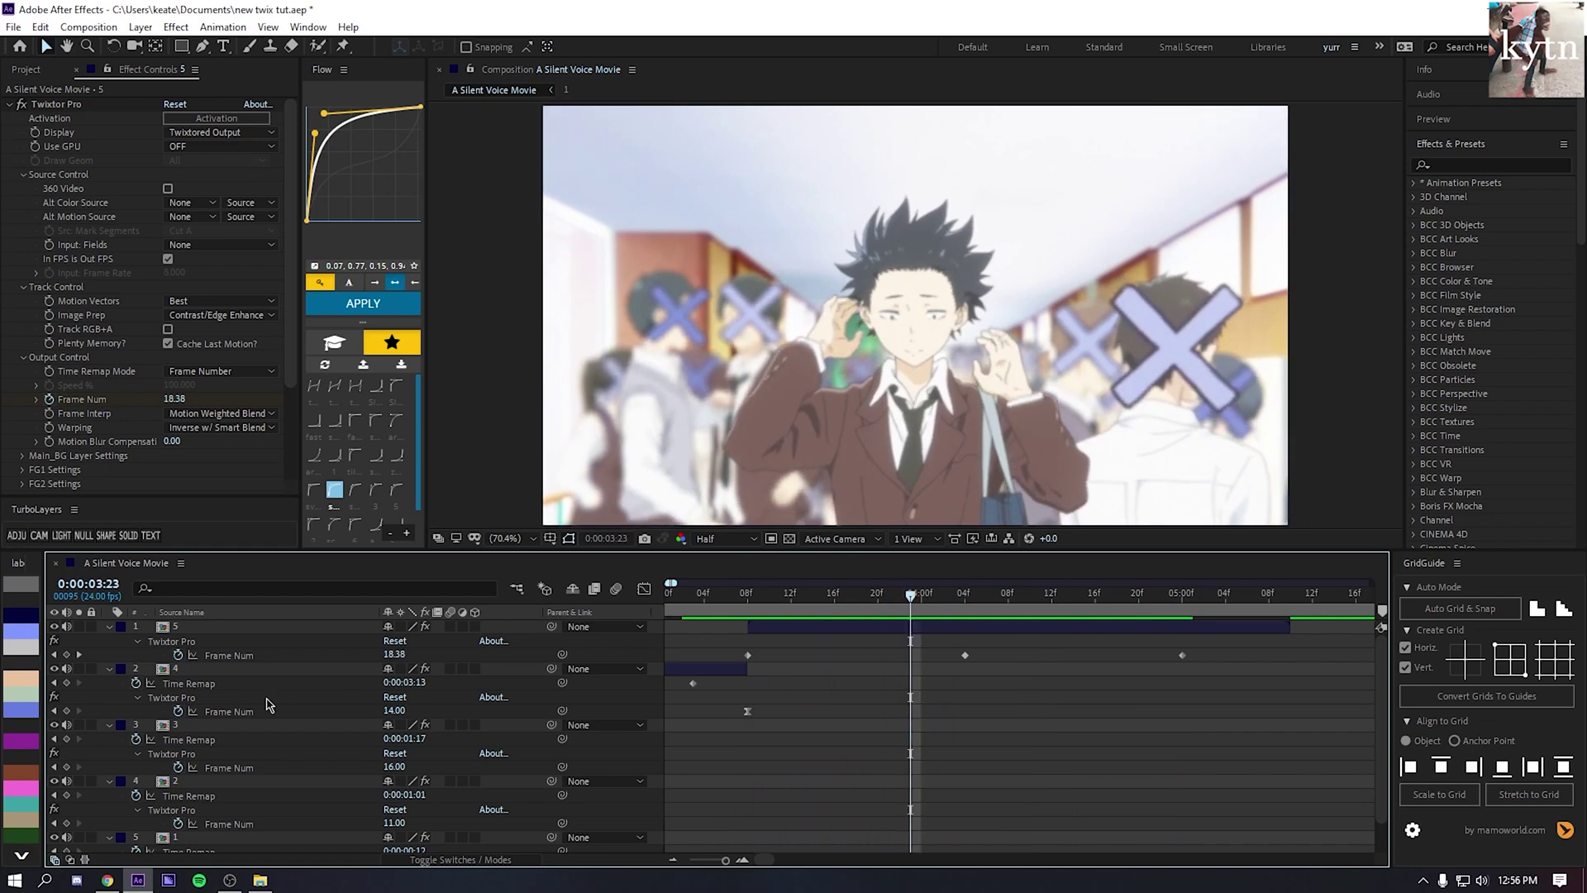
{"action": "left_click", "coordinate": [66, 655]}
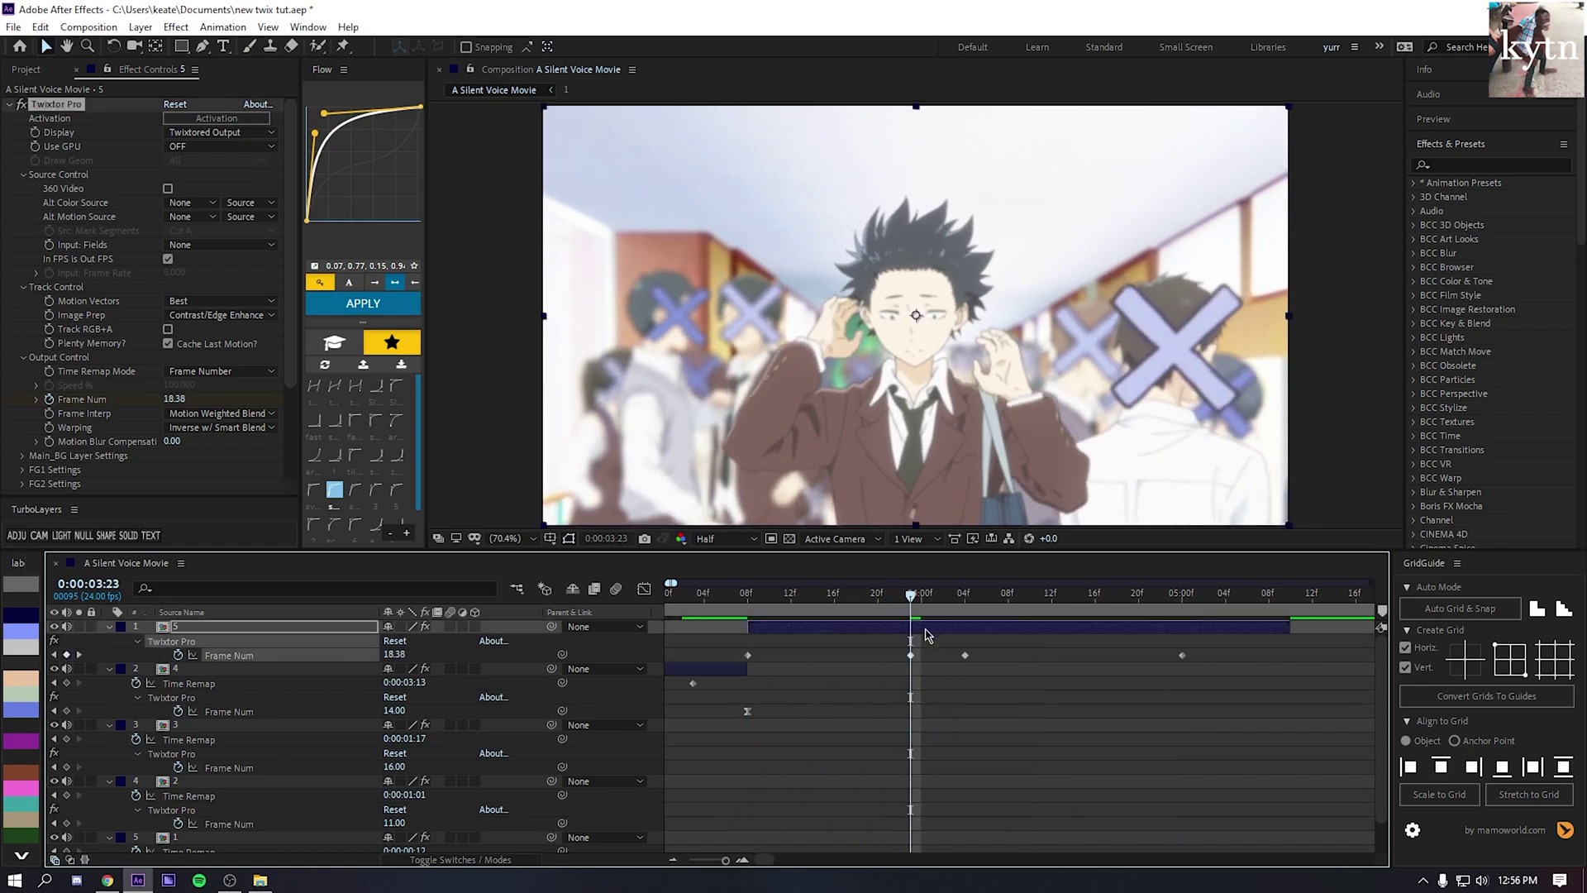
- Try replacing the Frame Num keyframe at 0:00:04:04 with the one from 0:00:03:23
{"action": "left_click_drag", "start_coordinate": [911, 656], "coordinate": [955, 657]}
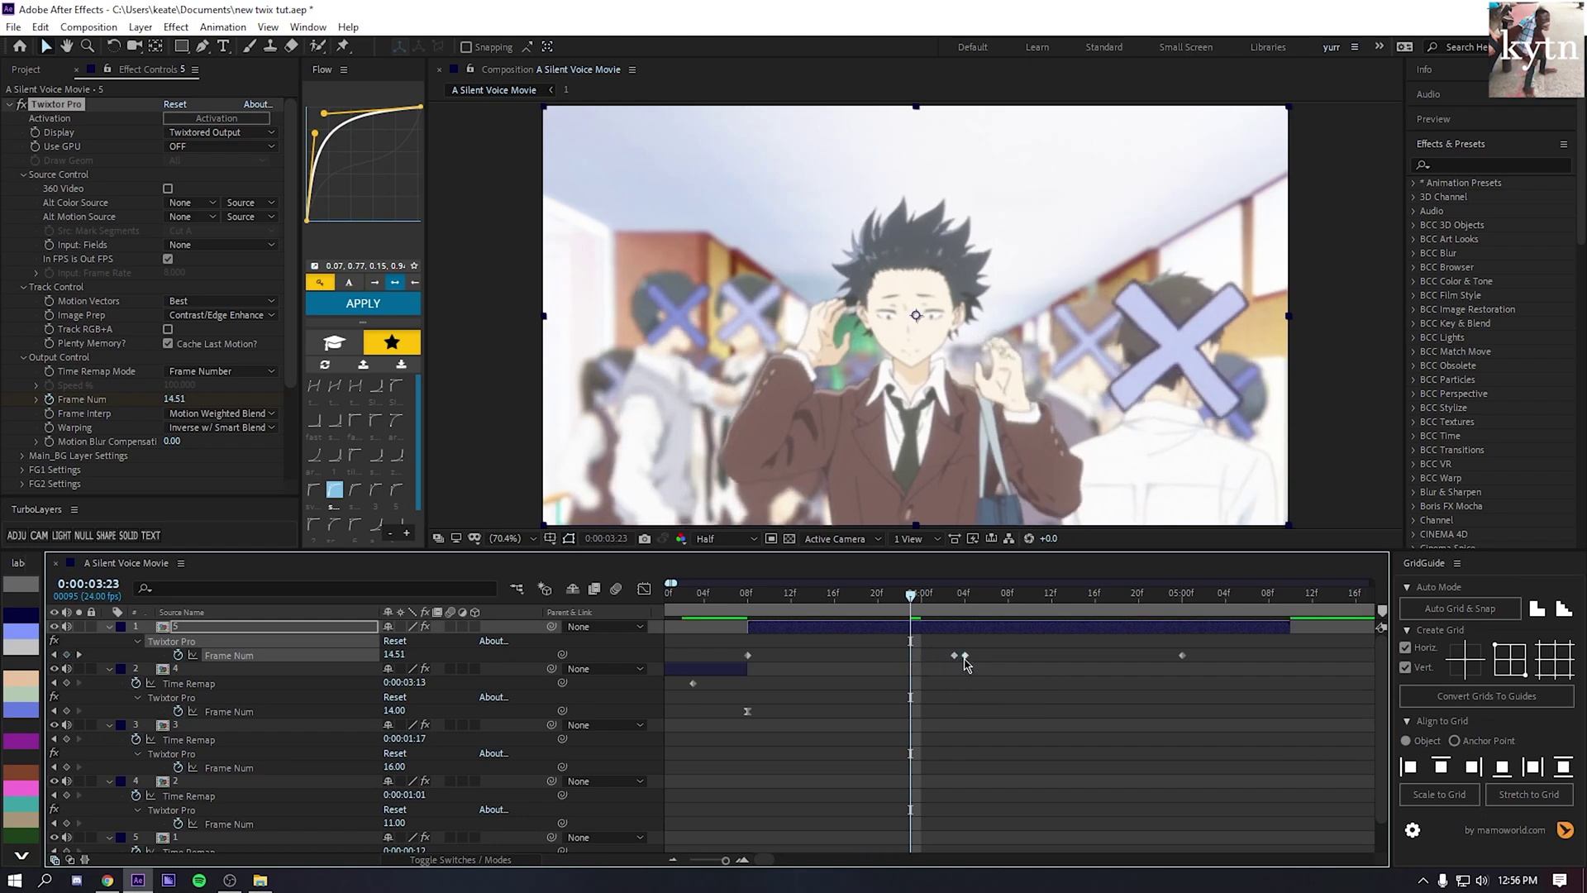
{"action": "left_click", "coordinate": [954, 661]}
{"action": "left_click", "coordinate": [954, 656]}
{"action": "key", "text": "Delete"}
{"action": "left_click", "coordinate": [939, 678]}
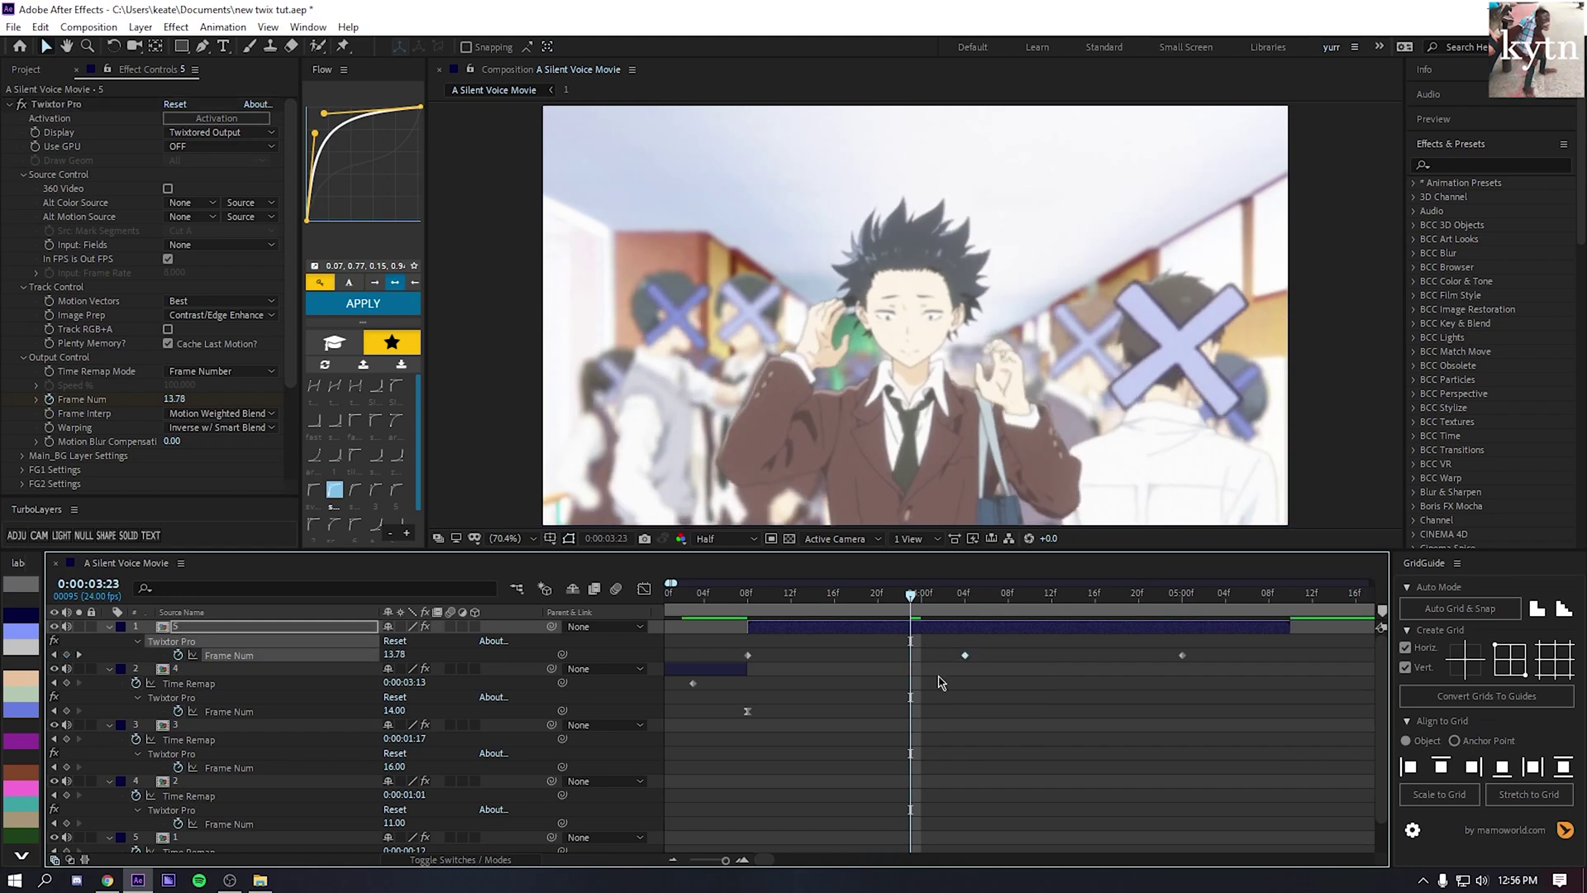
- Preview layer 5 and apply the loaded ease-out Flow curve to its three Frame Num keyframes
{"action": "left_click_drag", "start_coordinate": [951, 610], "coordinate": [761, 625]}
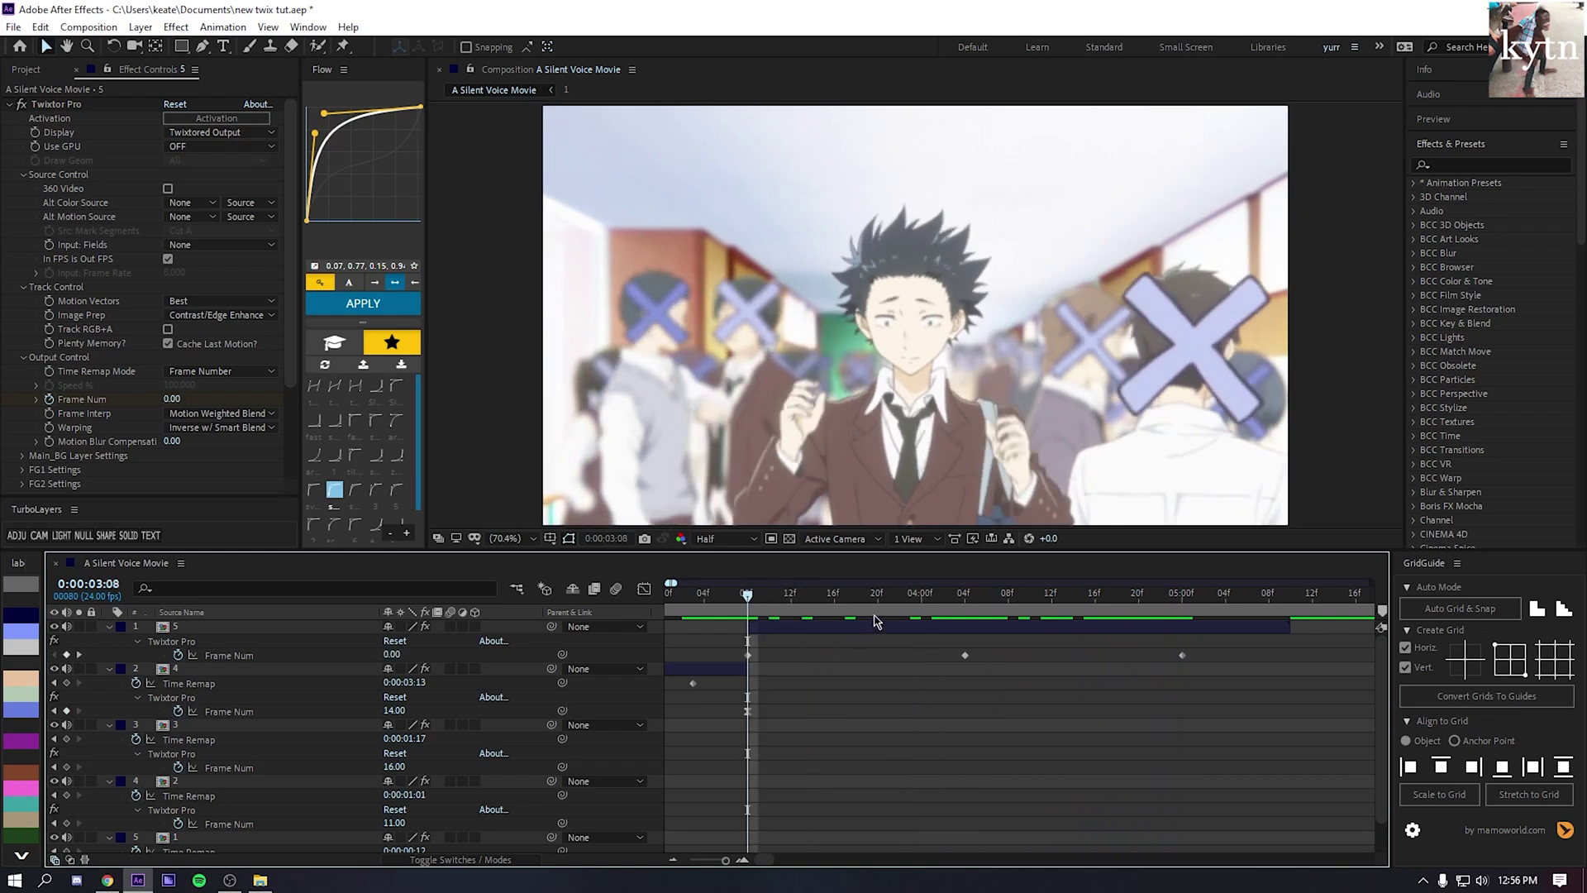
{"action": "key", "text": "space"}
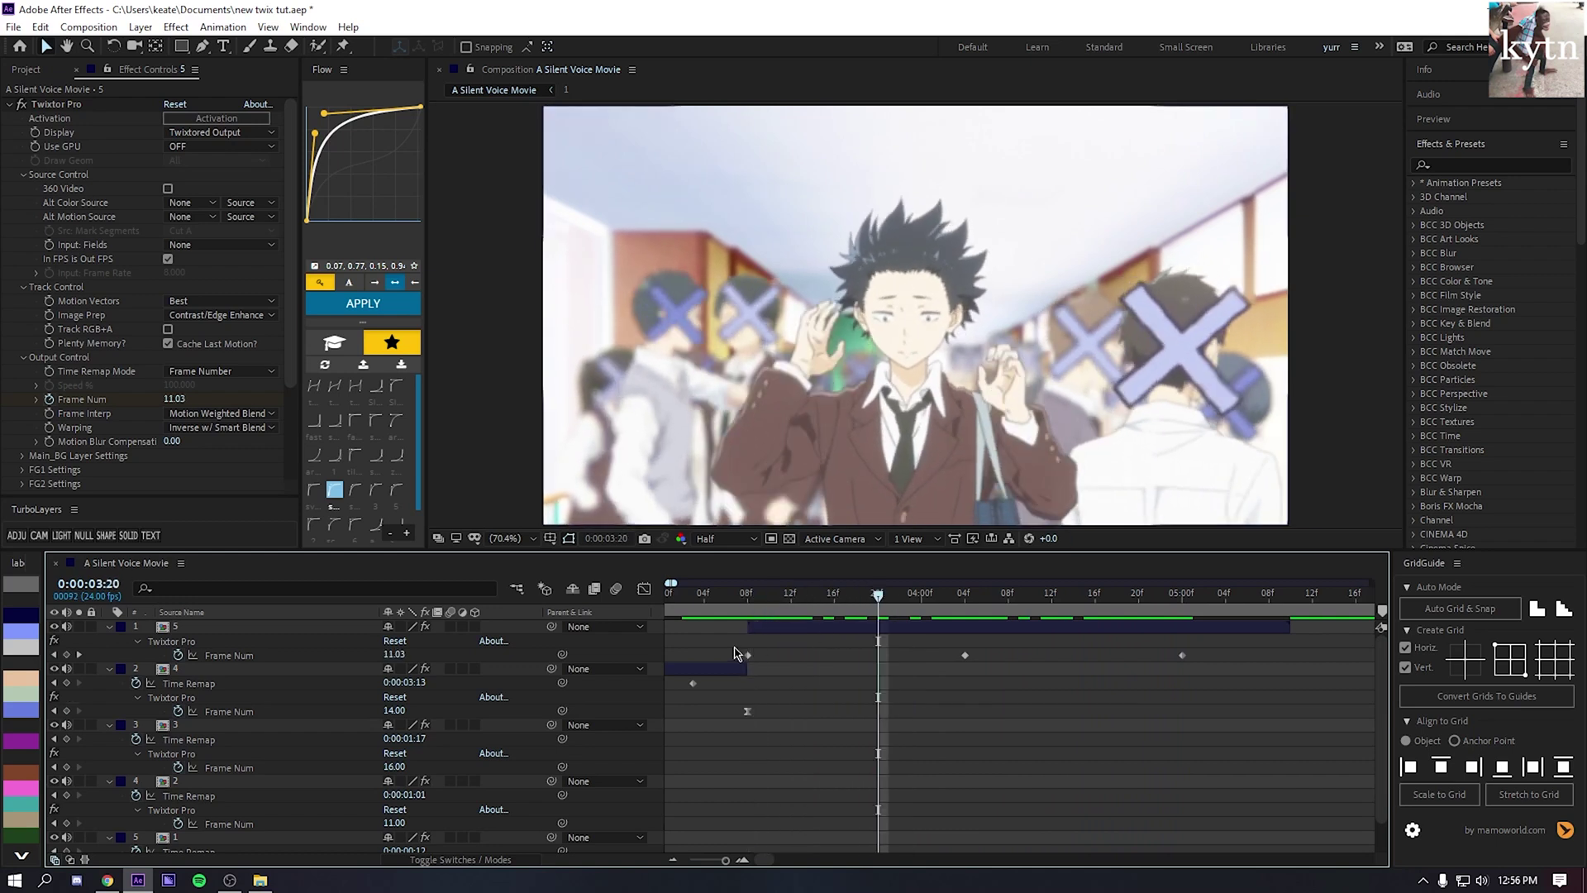
{"action": "left_click_drag", "start_coordinate": [733, 648], "coordinate": [1181, 662]}
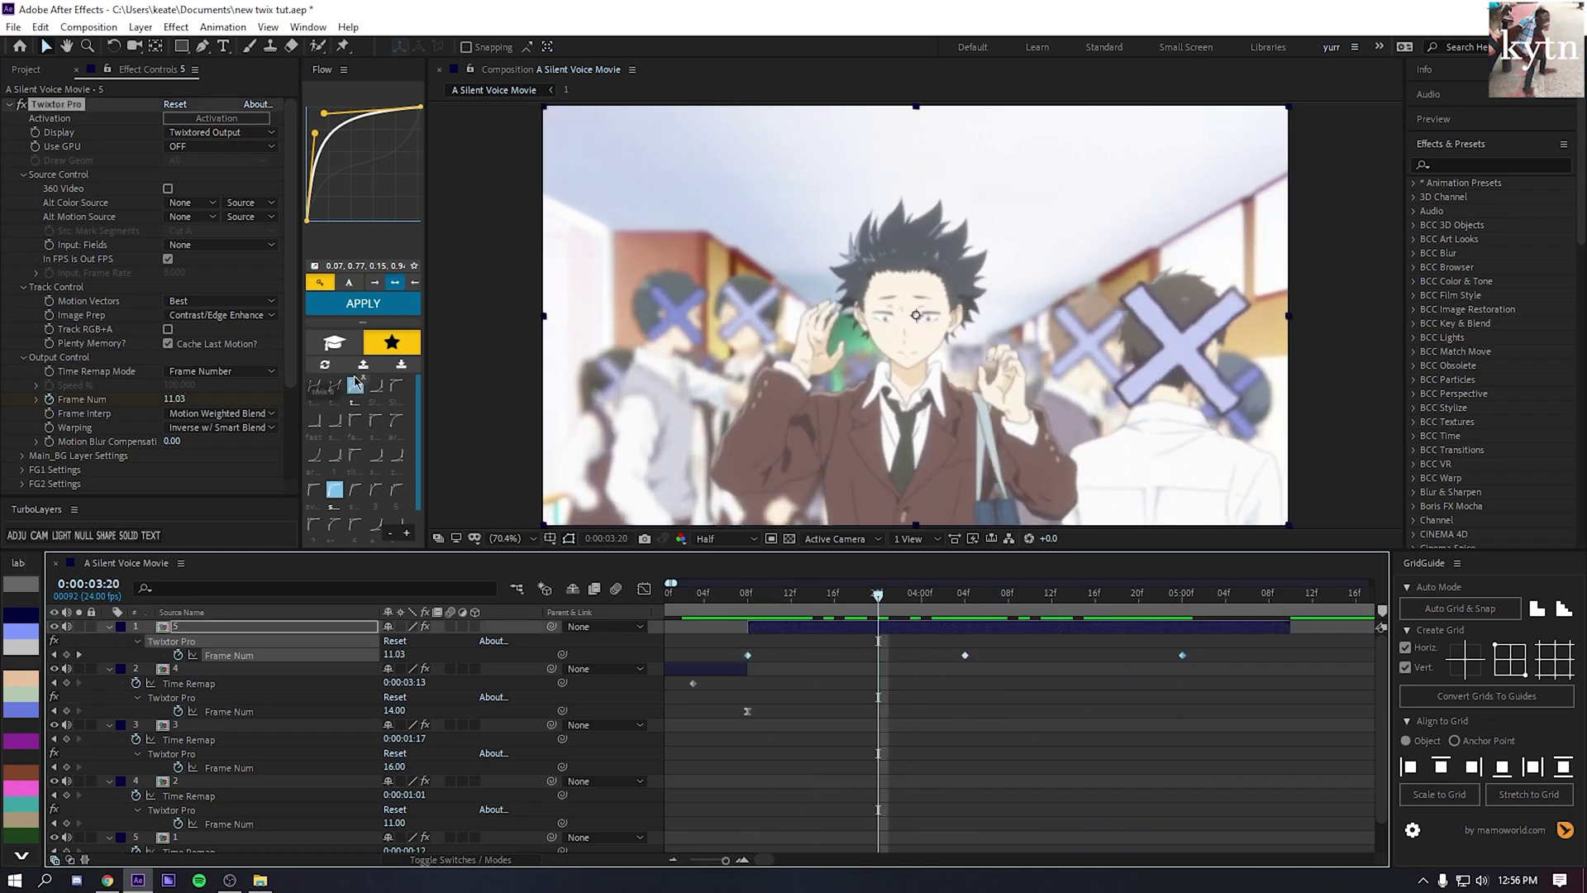
{"action": "left_click", "coordinate": [363, 304]}
{"action": "left_click_drag", "start_coordinate": [878, 595], "coordinate": [844, 612]}
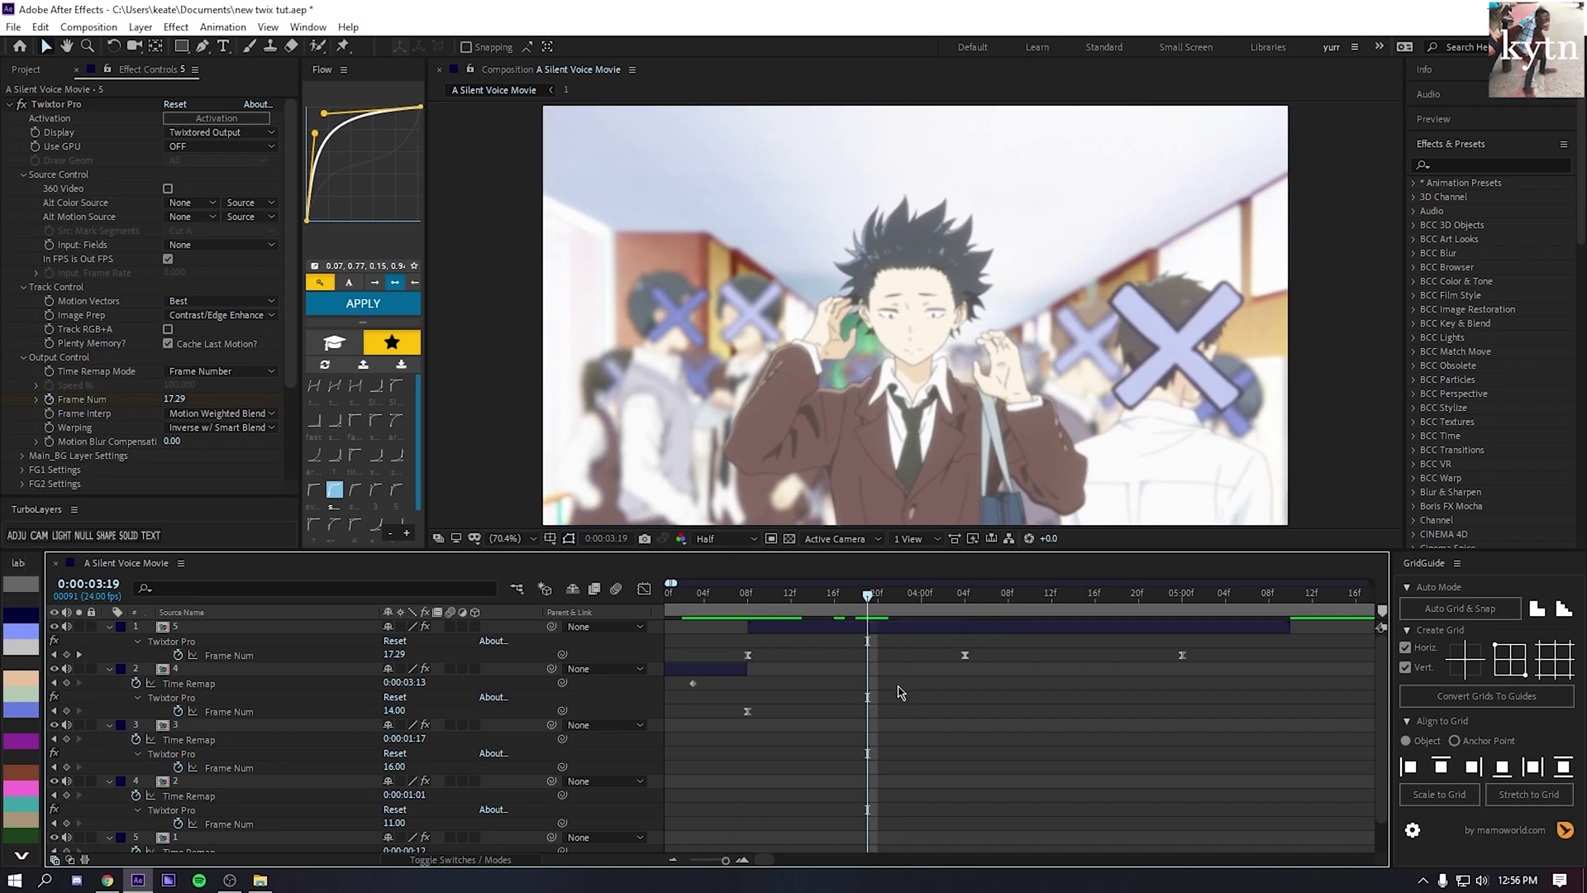
- Undo the easing and the keyframe replacement, and return the shifted Frame Num keyframe to 0:00:03:23
{"action": "key", "text": "ctrl+z"}
{"action": "key", "text": "ctrl+z"}
{"action": "key", "text": "ctrl+z"}
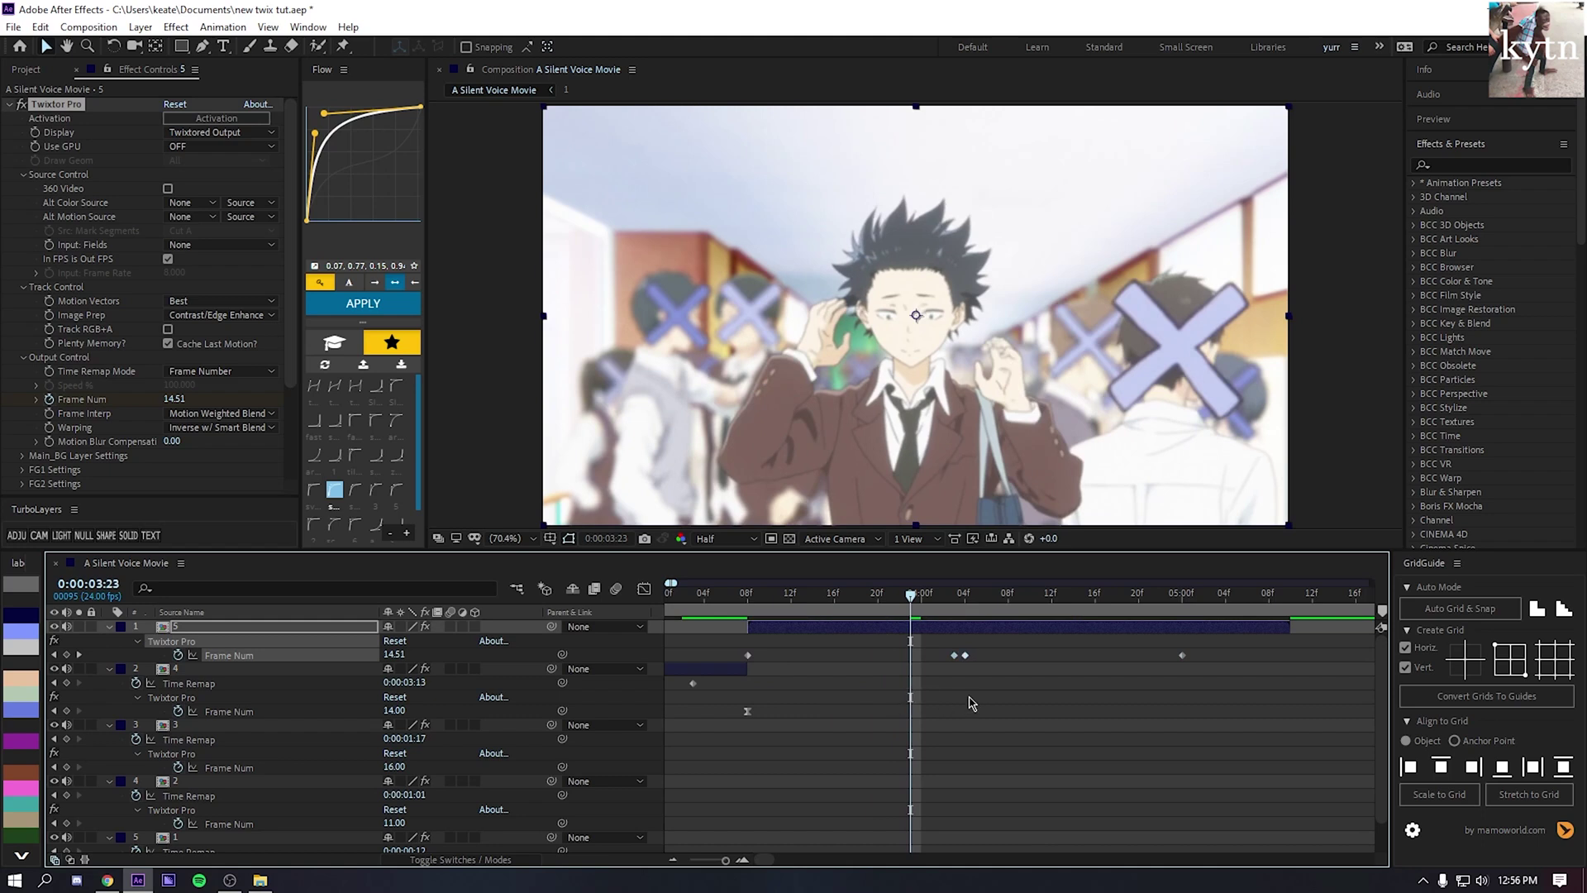
{"action": "left_click_drag", "start_coordinate": [955, 655], "coordinate": [916, 668]}
{"action": "left_click", "coordinate": [923, 678]}
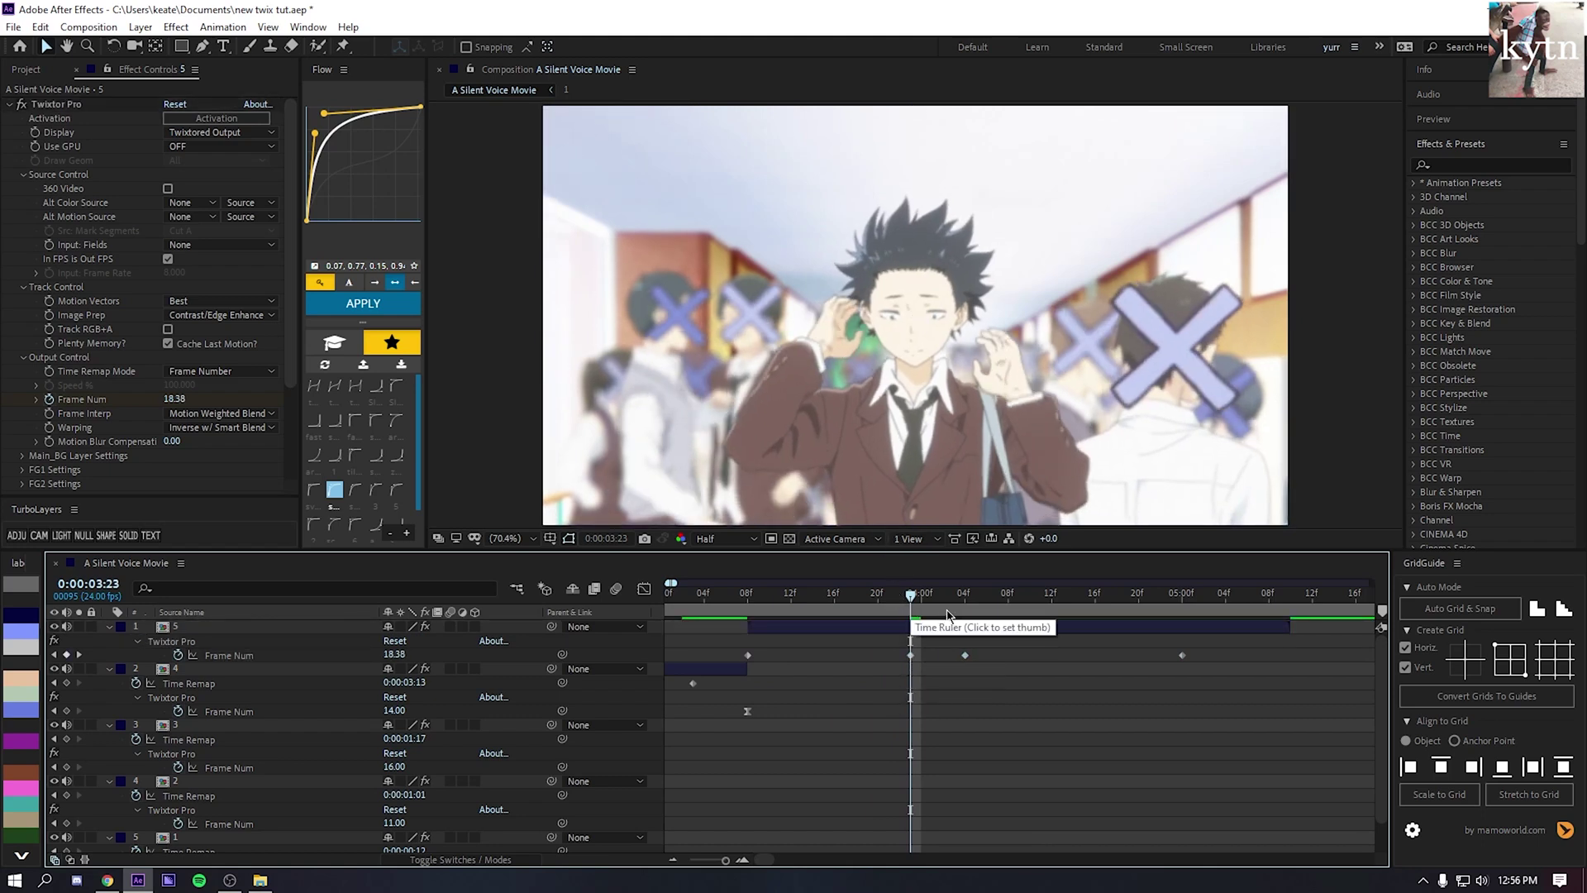
- Place a composition marker at 0:00:04:04, in line with layer 5's middle Frame Num keyframe
{"action": "left_click", "coordinate": [966, 655]}
{"action": "mouse_move", "coordinate": [964, 611]}
{"action": "left_mouse_down"}
{"action": "mouse_move", "coordinate": [749, 596]}
{"action": "mouse_move", "coordinate": [973, 619]}
{"action": "left_mouse_up"}
{"action": "left_click", "coordinate": [998, 683]}
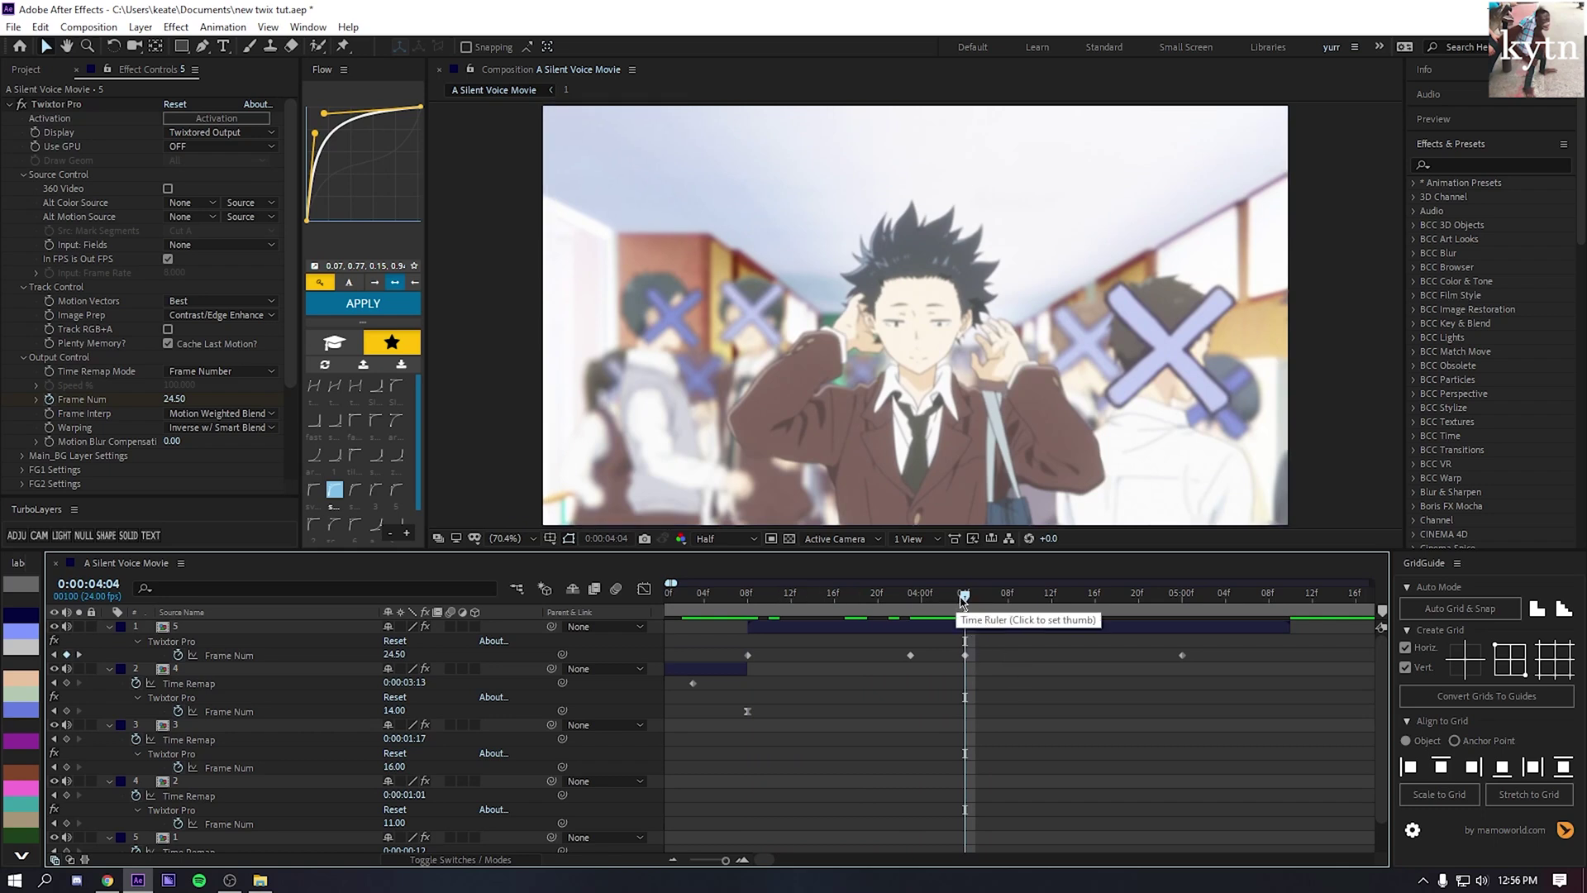
{"action": "left_click", "coordinate": [966, 657]}
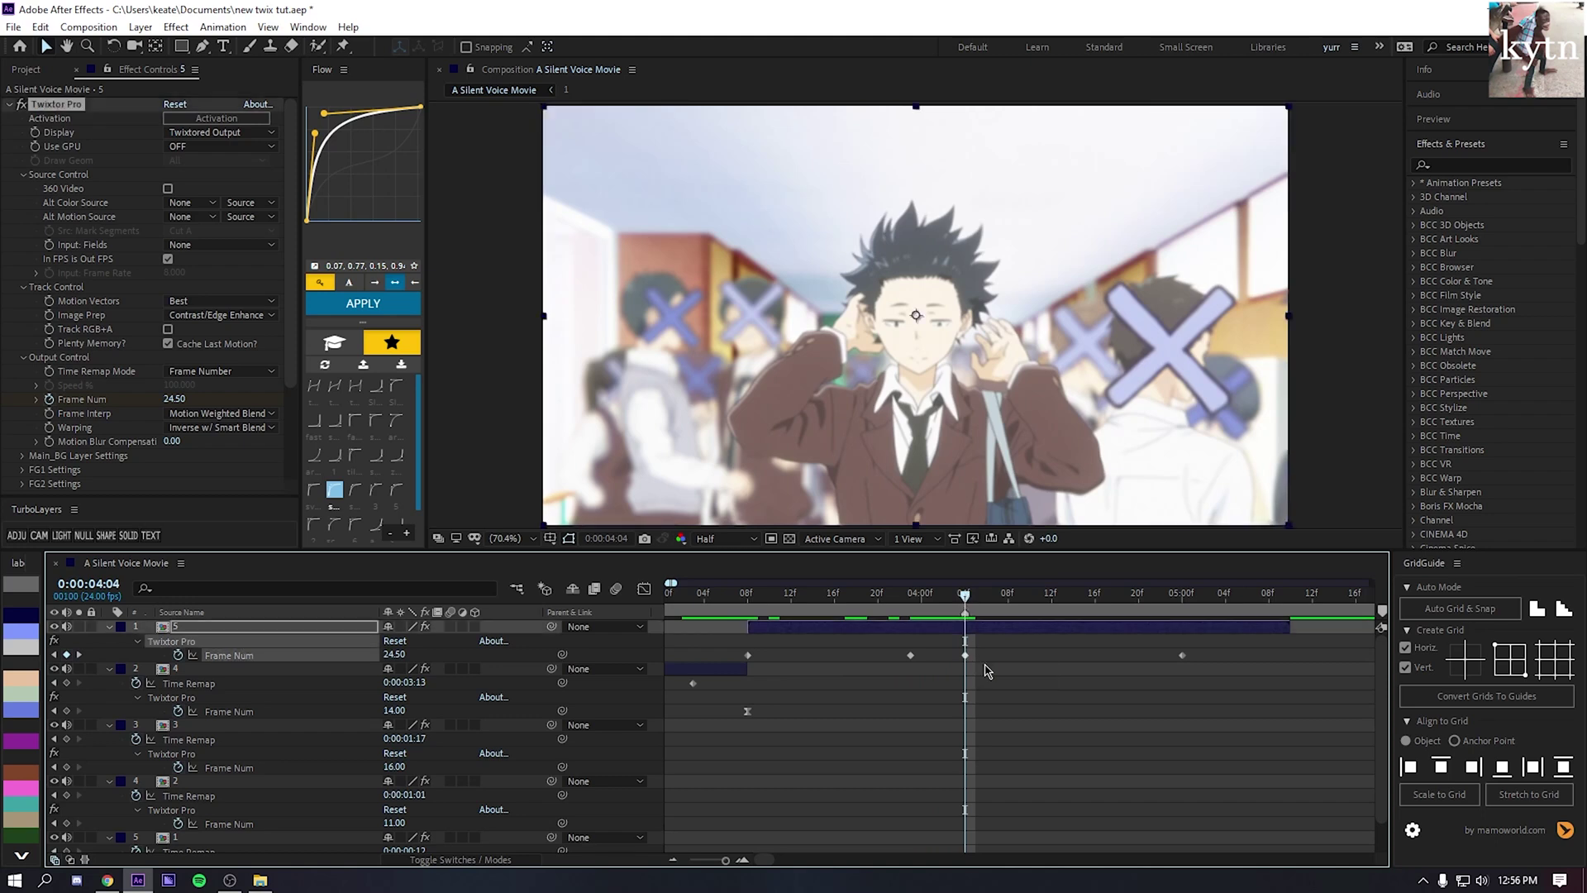
{"action": "left_click", "coordinate": [990, 670]}
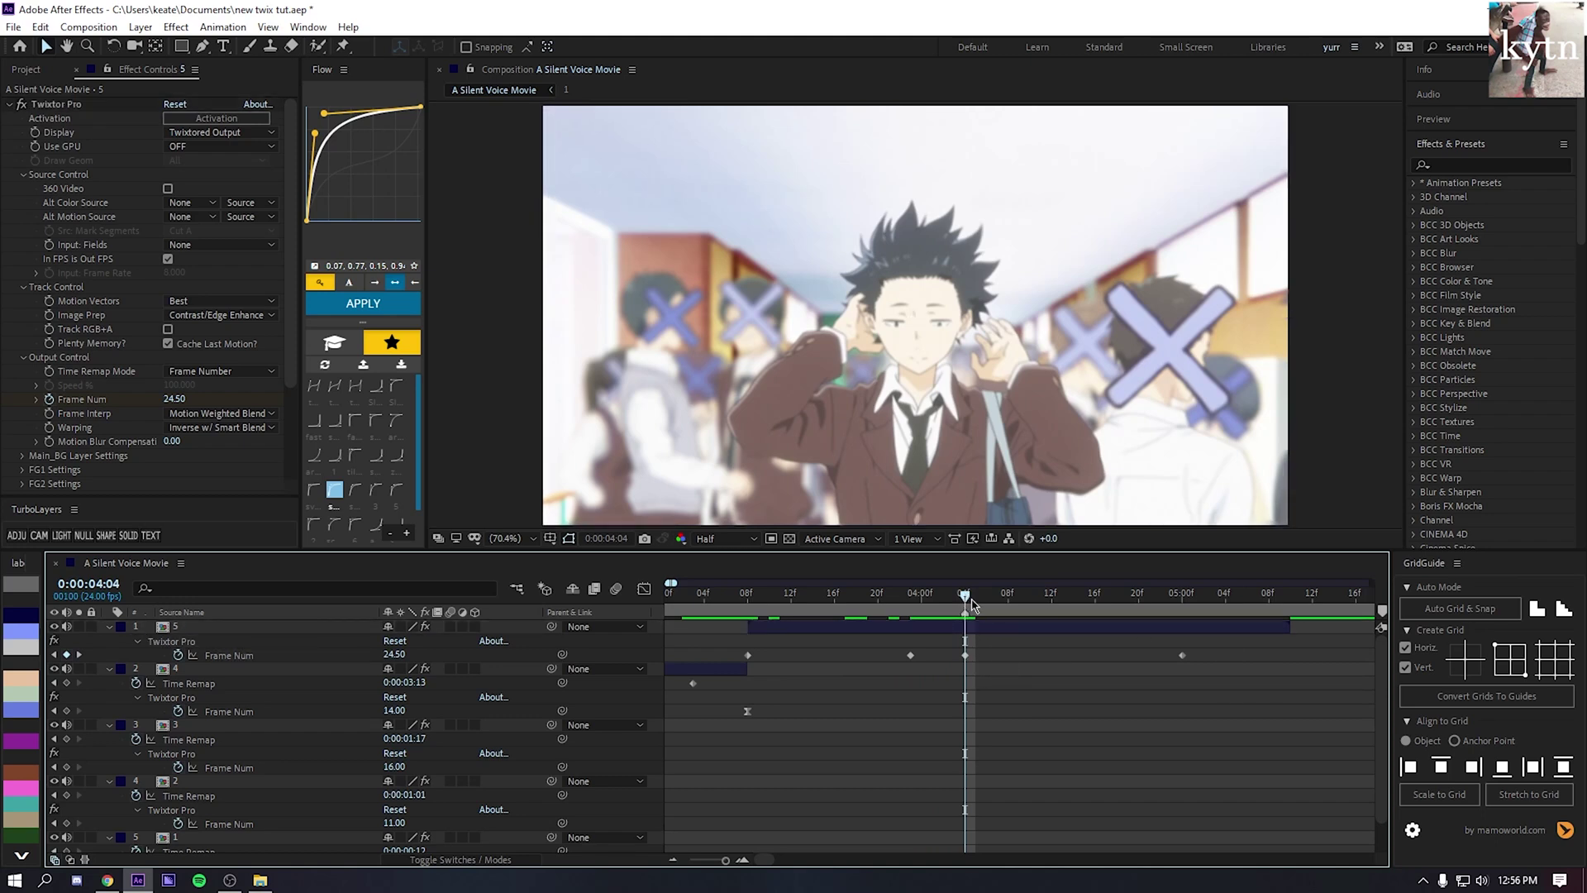
{"action": "left_click", "coordinate": [1083, 601]}
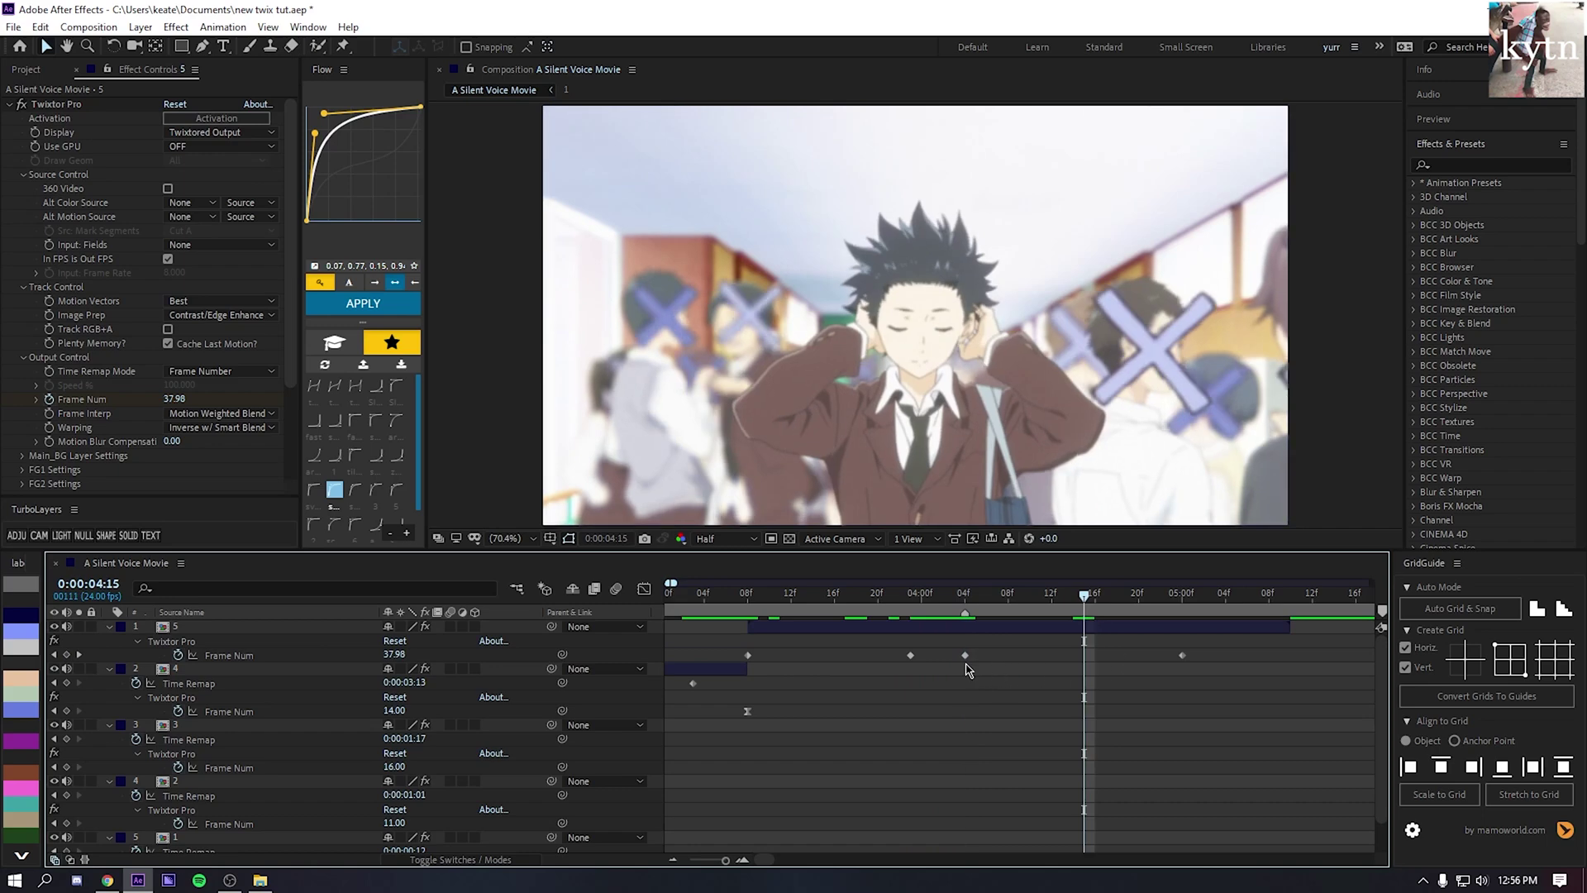
{"action": "left_click", "coordinate": [965, 601]}
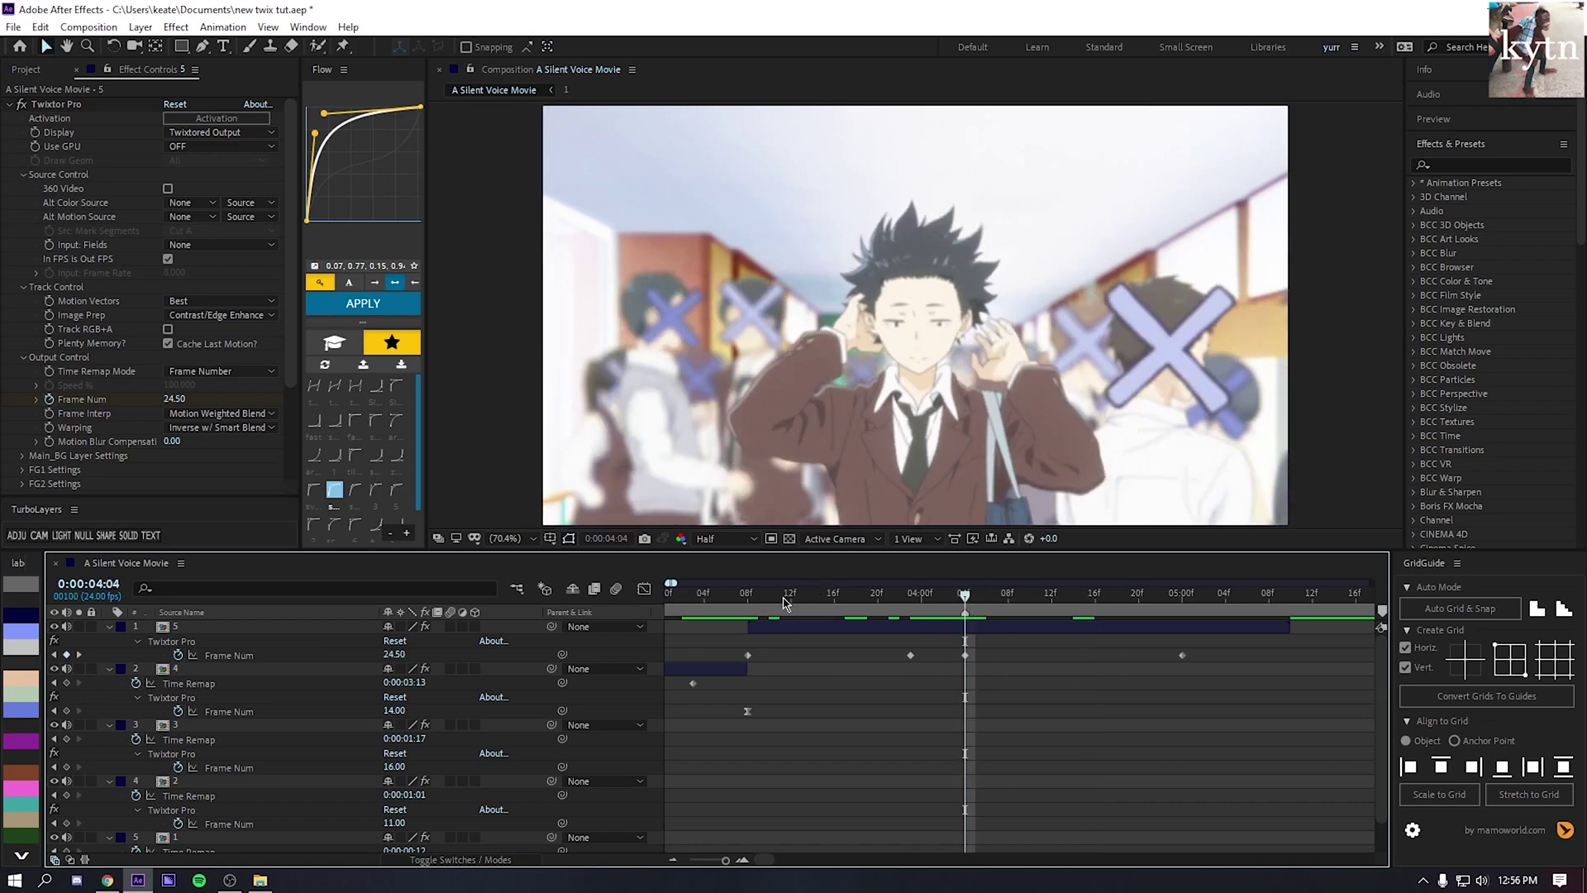
- Move layer 5's Frame Num keyframe from 0:00:03:23 to 0:00:04:03, one frame before the marker, and check the frames around it
{"action": "left_click_drag", "start_coordinate": [763, 601], "coordinate": [955, 658]}
{"action": "left_click", "coordinate": [911, 654]}
{"action": "left_click", "coordinate": [938, 643]}
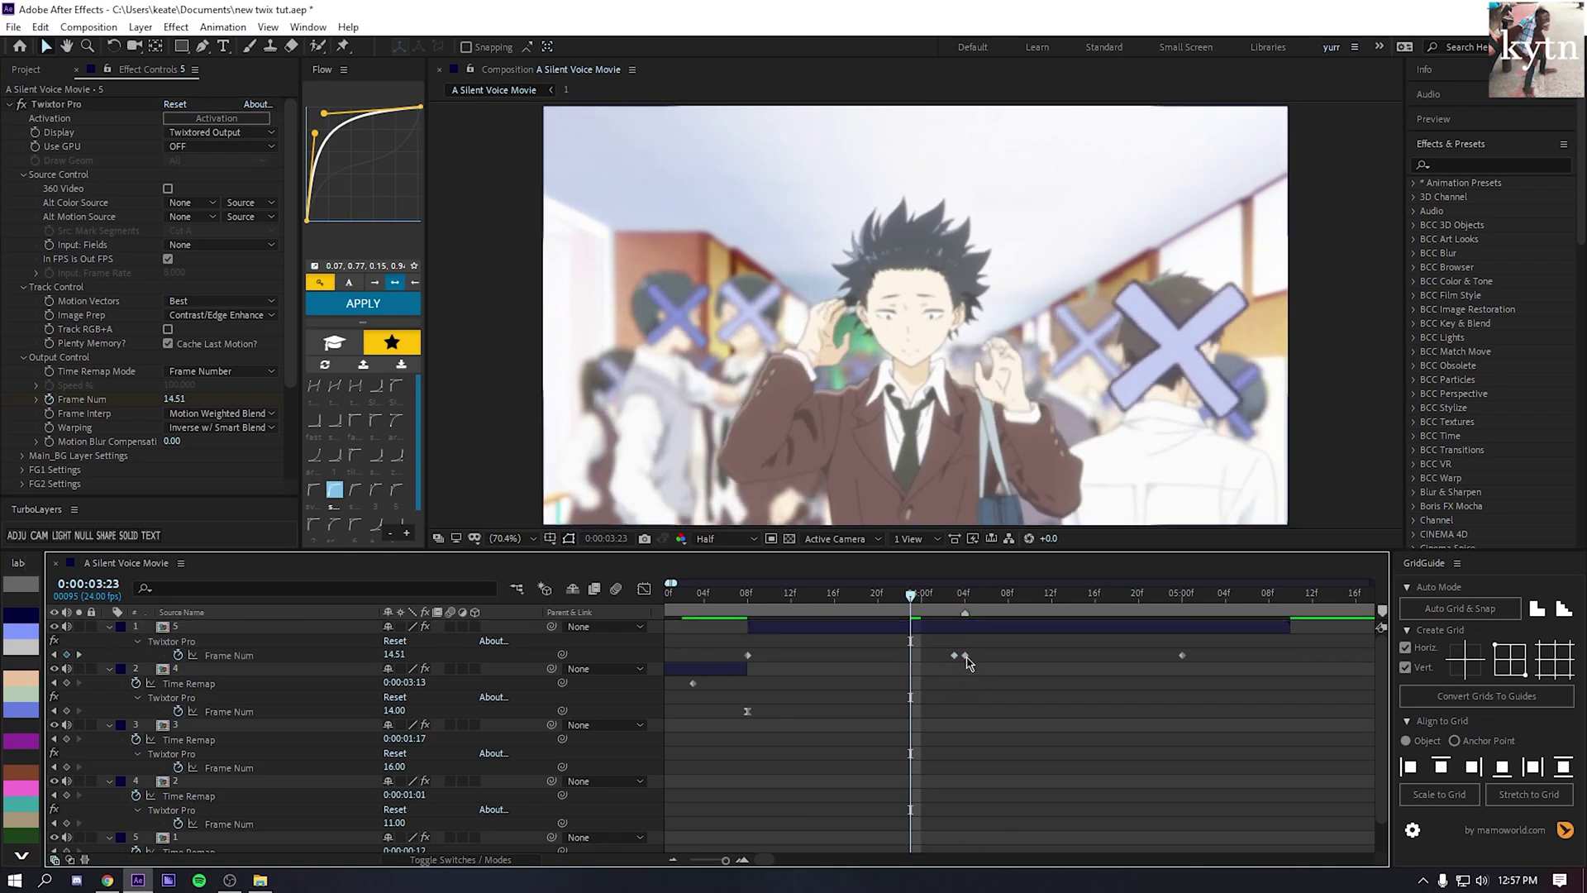
{"action": "left_click", "coordinate": [967, 658]}
{"action": "left_click", "coordinate": [966, 599]}
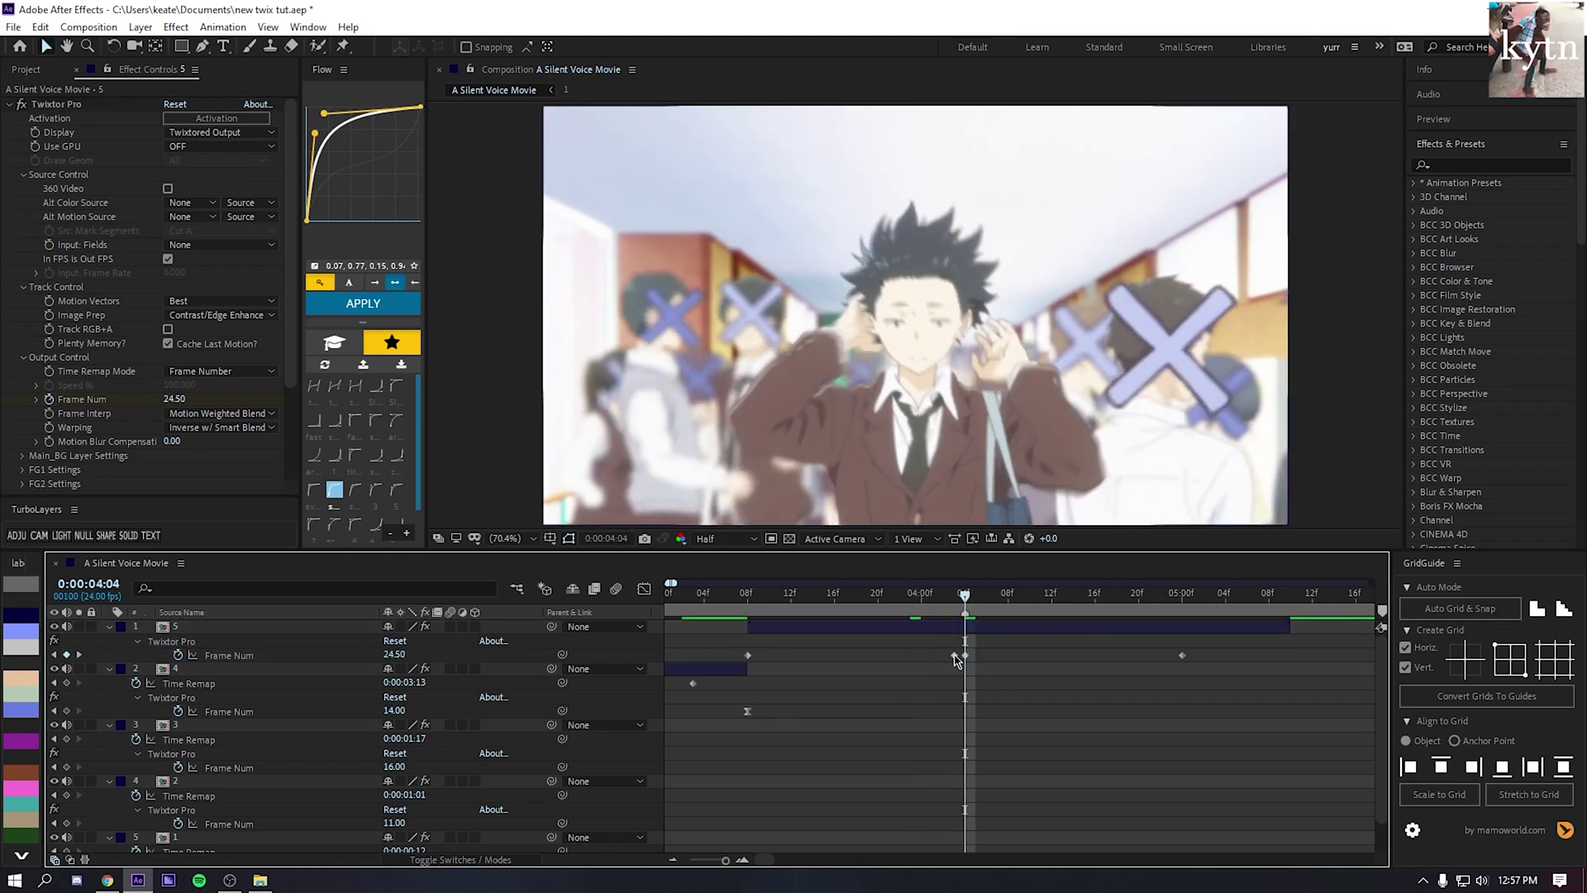
{"action": "key", "text": "Page_Up"}
{"action": "key", "text": "Page_Up"}
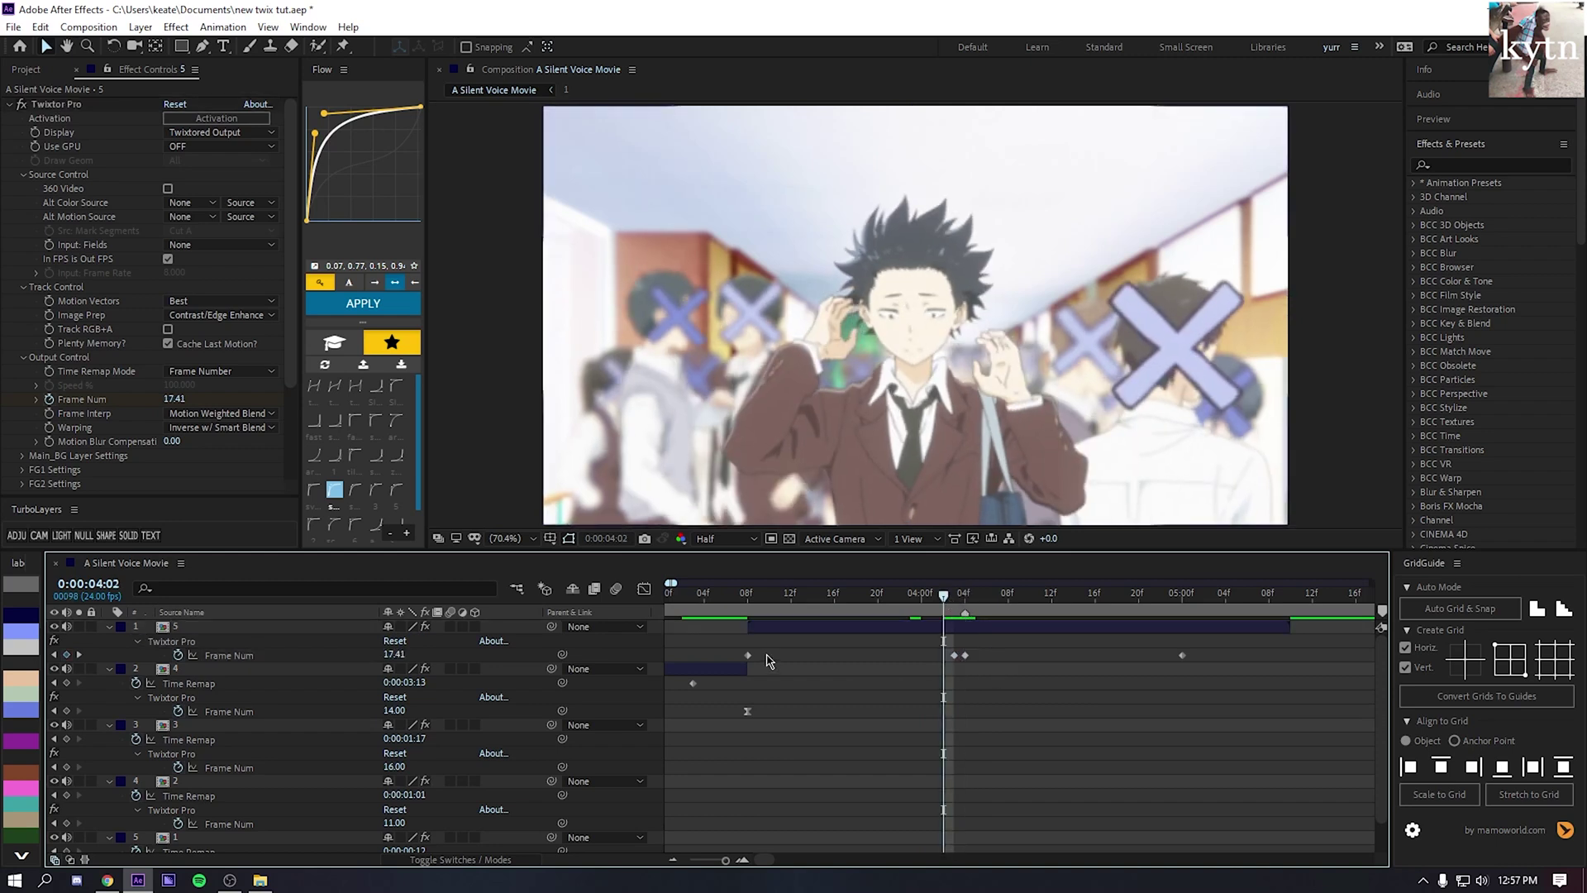
- Apply Easy Ease and the ease-out Flow curve to layer 5's four Frame Num keyframes and preview the motion
{"action": "left_click_drag", "start_coordinate": [728, 649], "coordinate": [1199, 664]}
{"action": "key", "text": "F9"}
{"action": "left_click", "coordinate": [343, 309]}
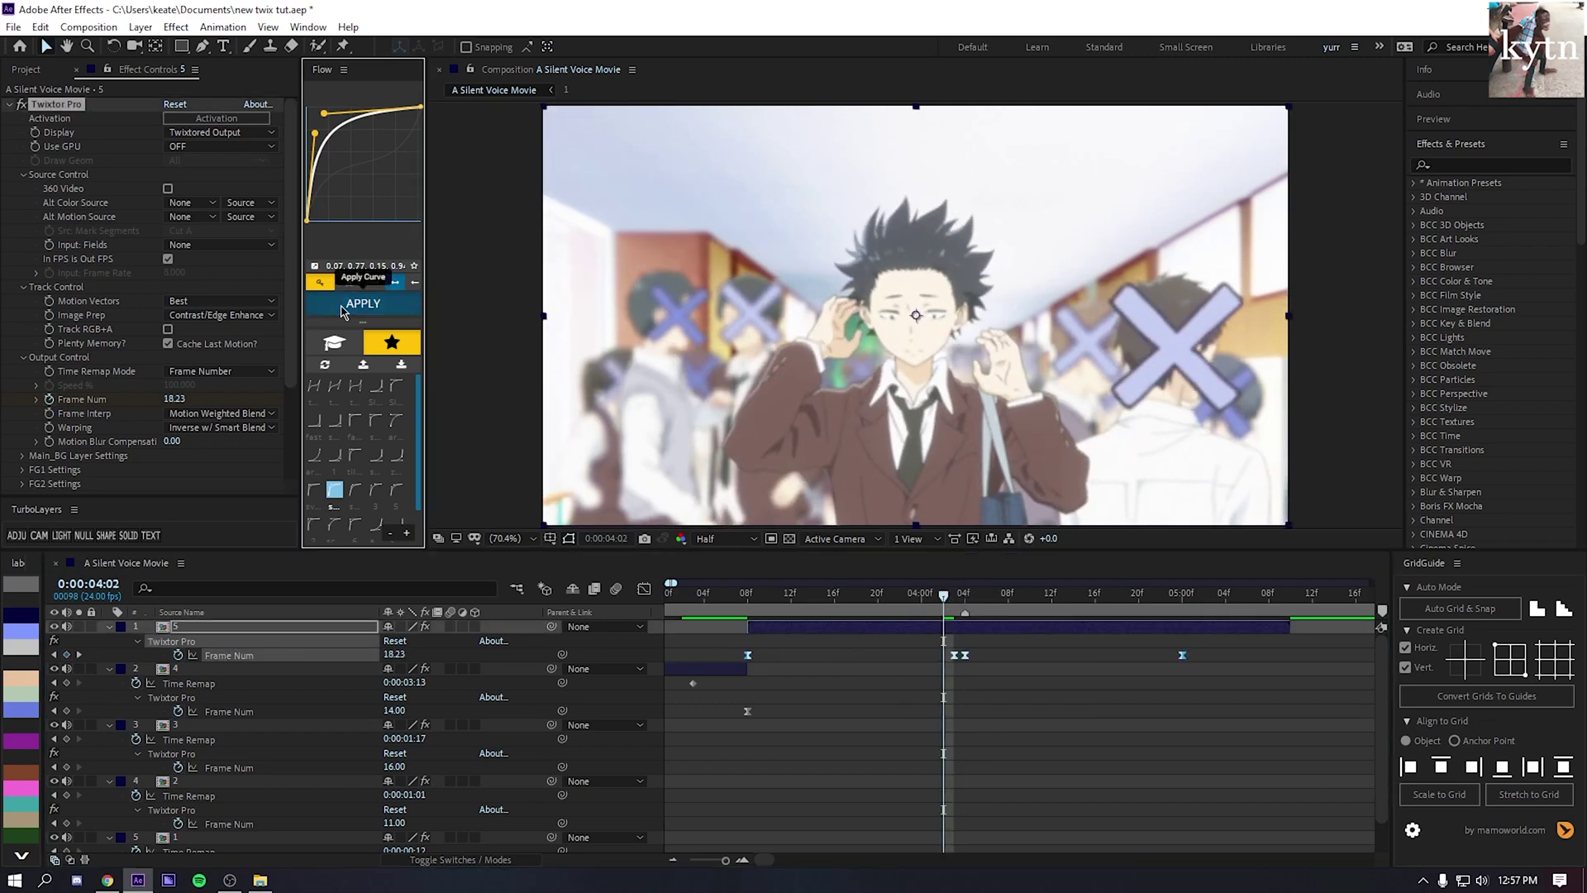
{"action": "left_click", "coordinate": [786, 658]}
{"action": "left_click", "coordinate": [737, 597]}
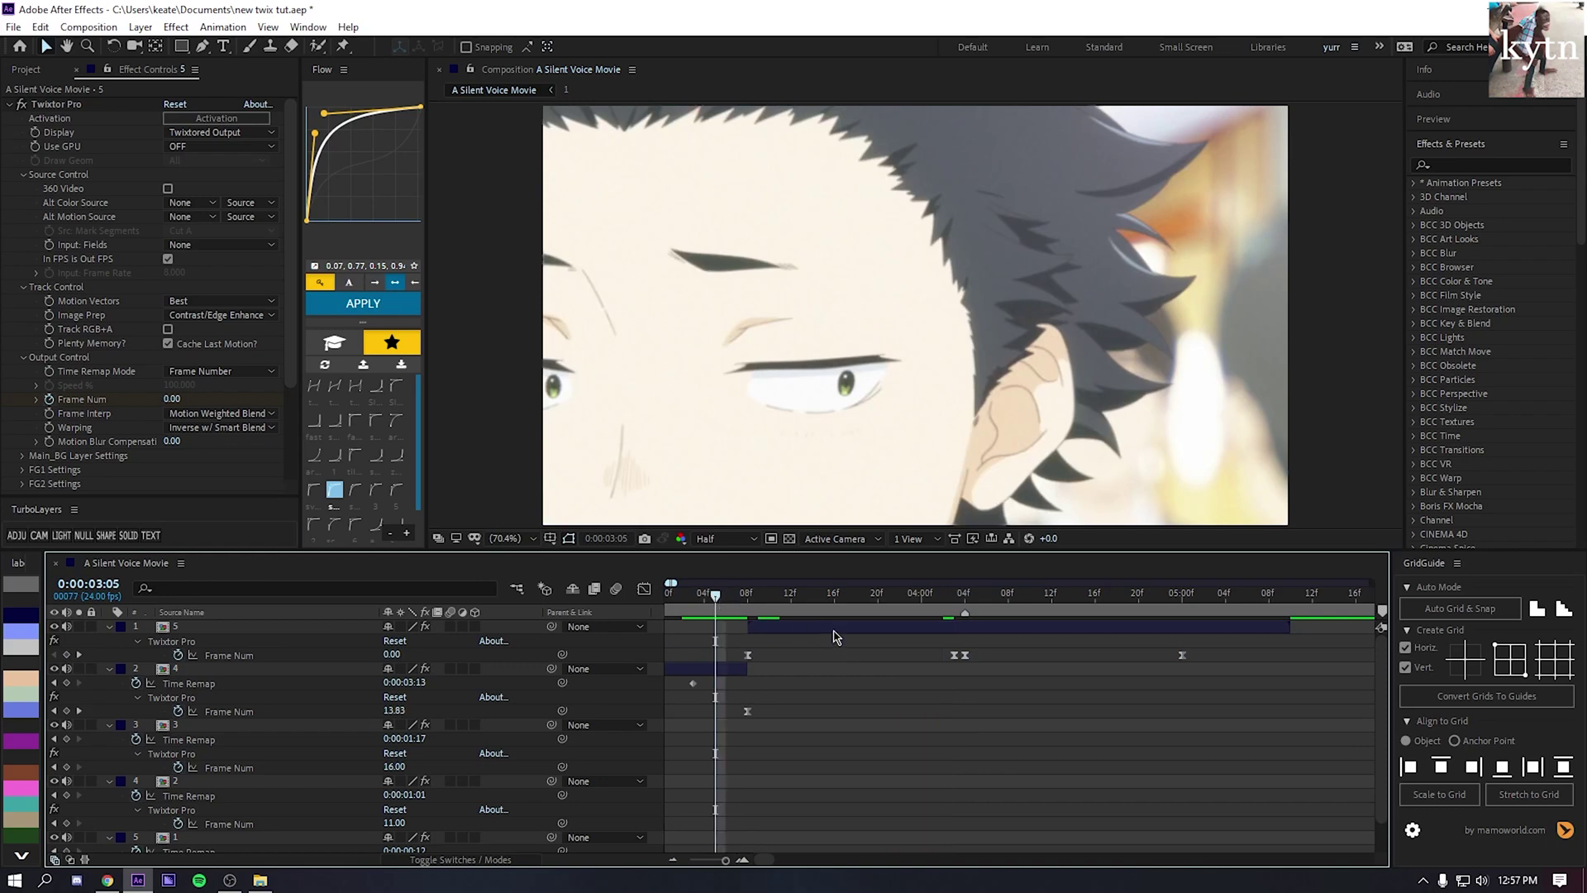
{"action": "key", "text": "space"}
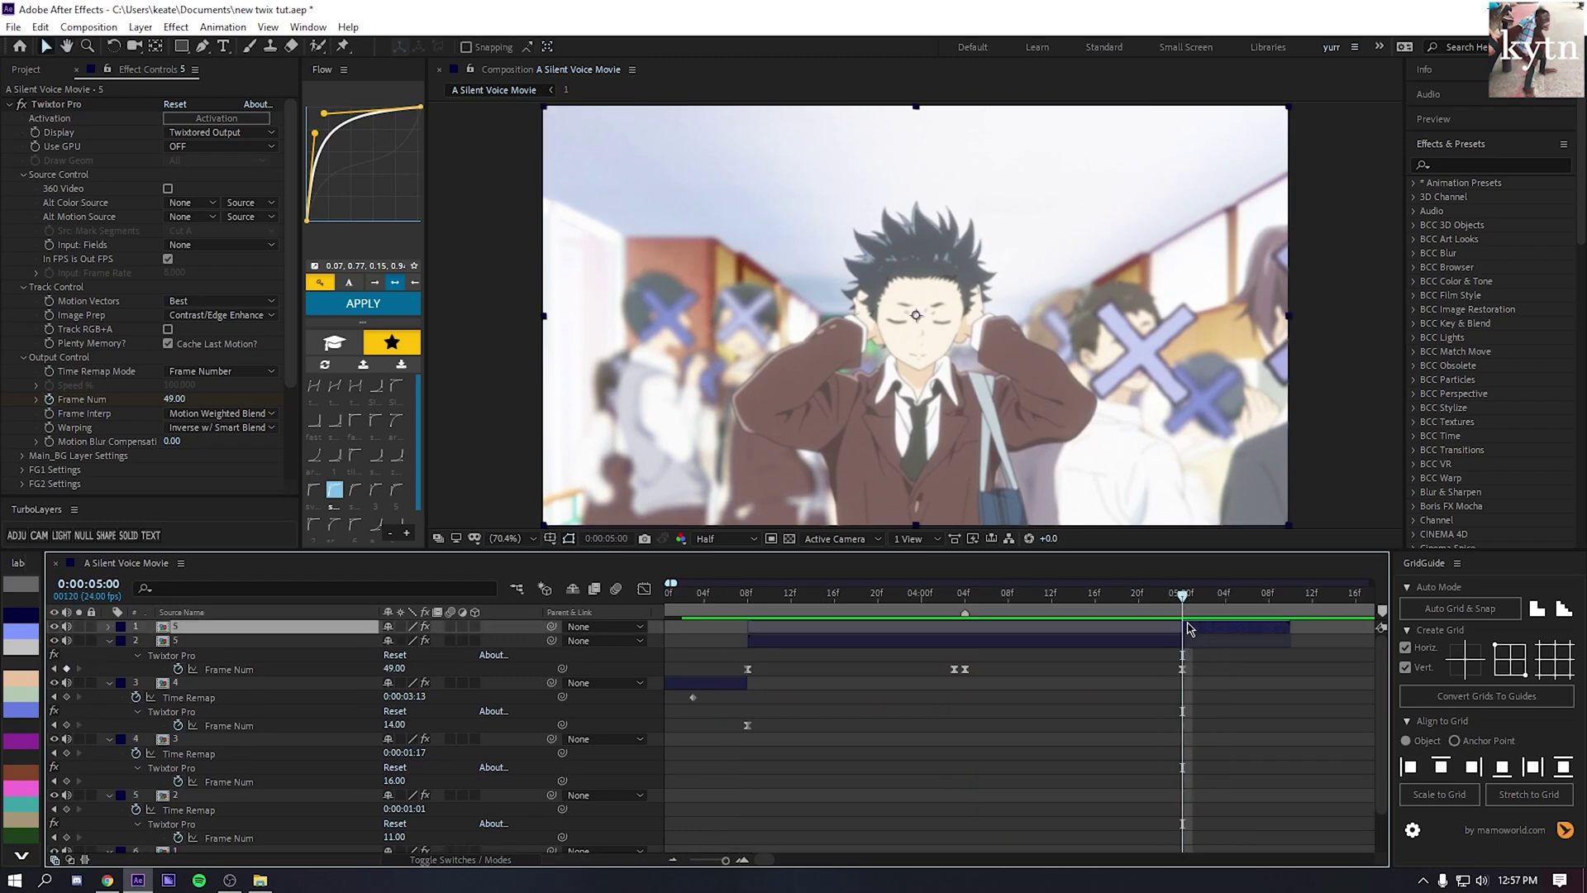
- Delete layer 5's Frame Num keyframe at 0:00:04:04 and move the keyframe just before it onto that frame
{"action": "left_click_drag", "start_coordinate": [1187, 616], "coordinate": [964, 606]}
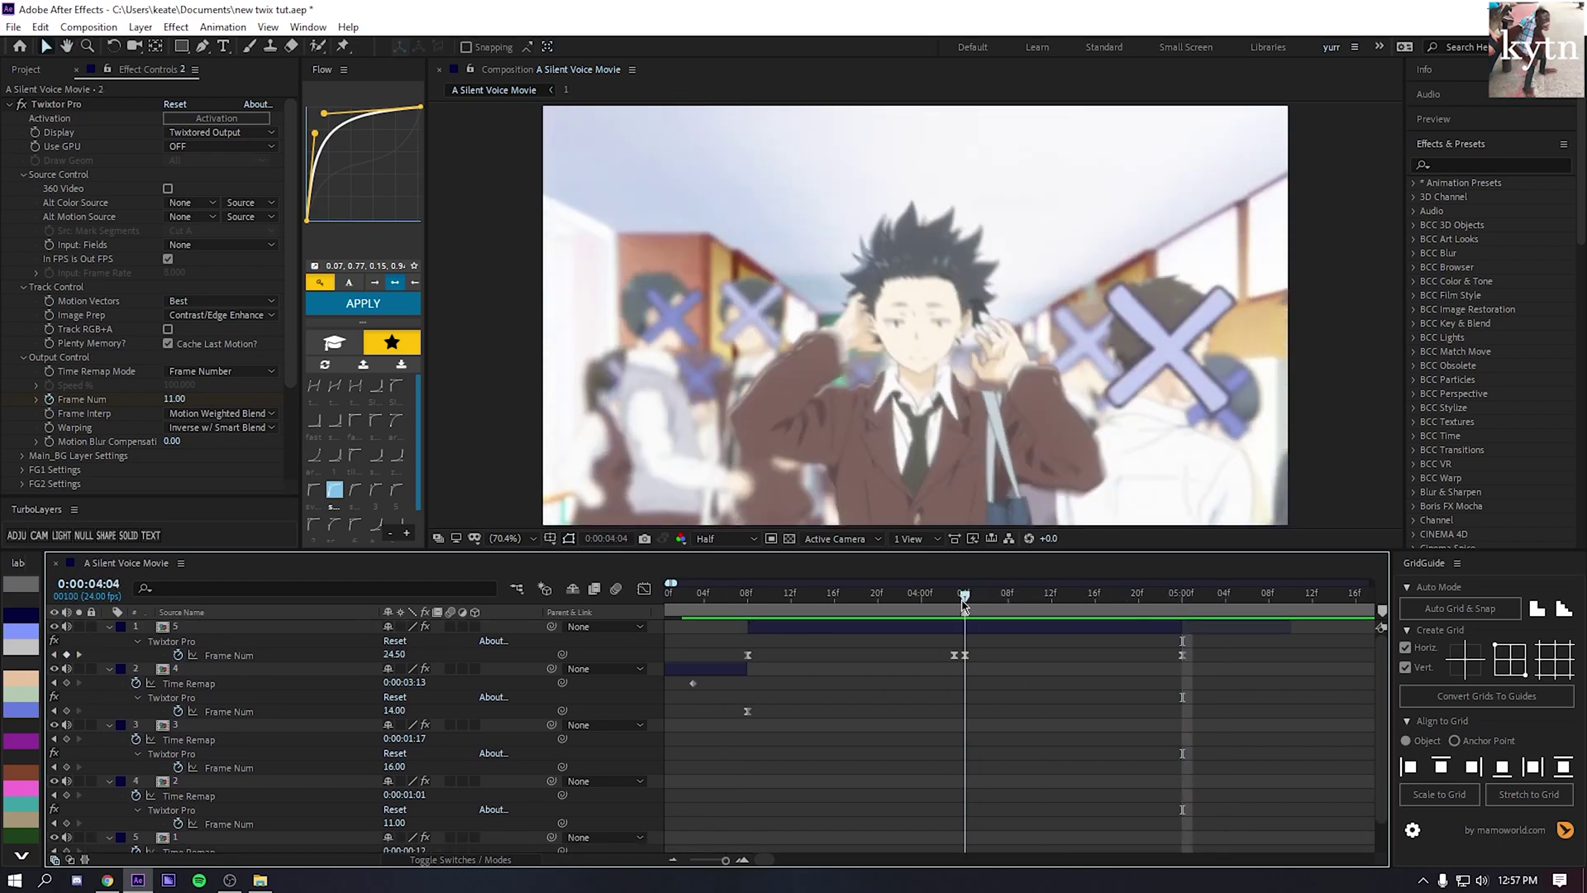
{"action": "left_click", "coordinate": [966, 656]}
{"action": "key", "text": "Delete"}
{"action": "left_click", "coordinate": [955, 656]}
{"action": "key", "text": "alt+Right"}
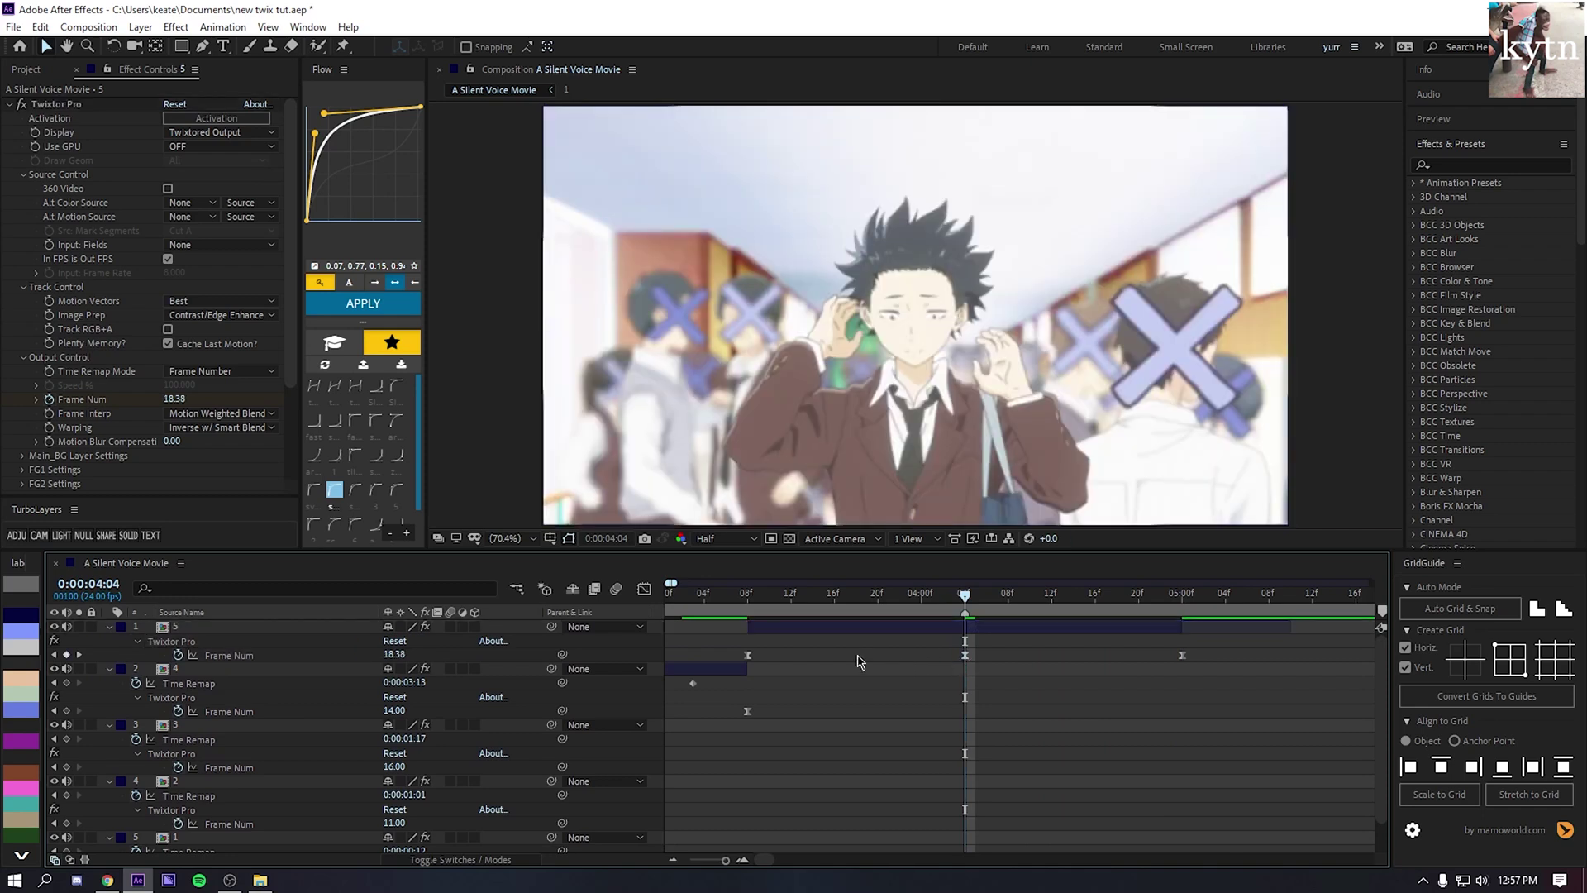
- Apply the ease-out Flow curve to layer 5's three remaining Frame Num keyframes and preview from just before the clip
{"action": "left_click_drag", "start_coordinate": [725, 642], "coordinate": [1243, 674]}
{"action": "left_click", "coordinate": [385, 305]}
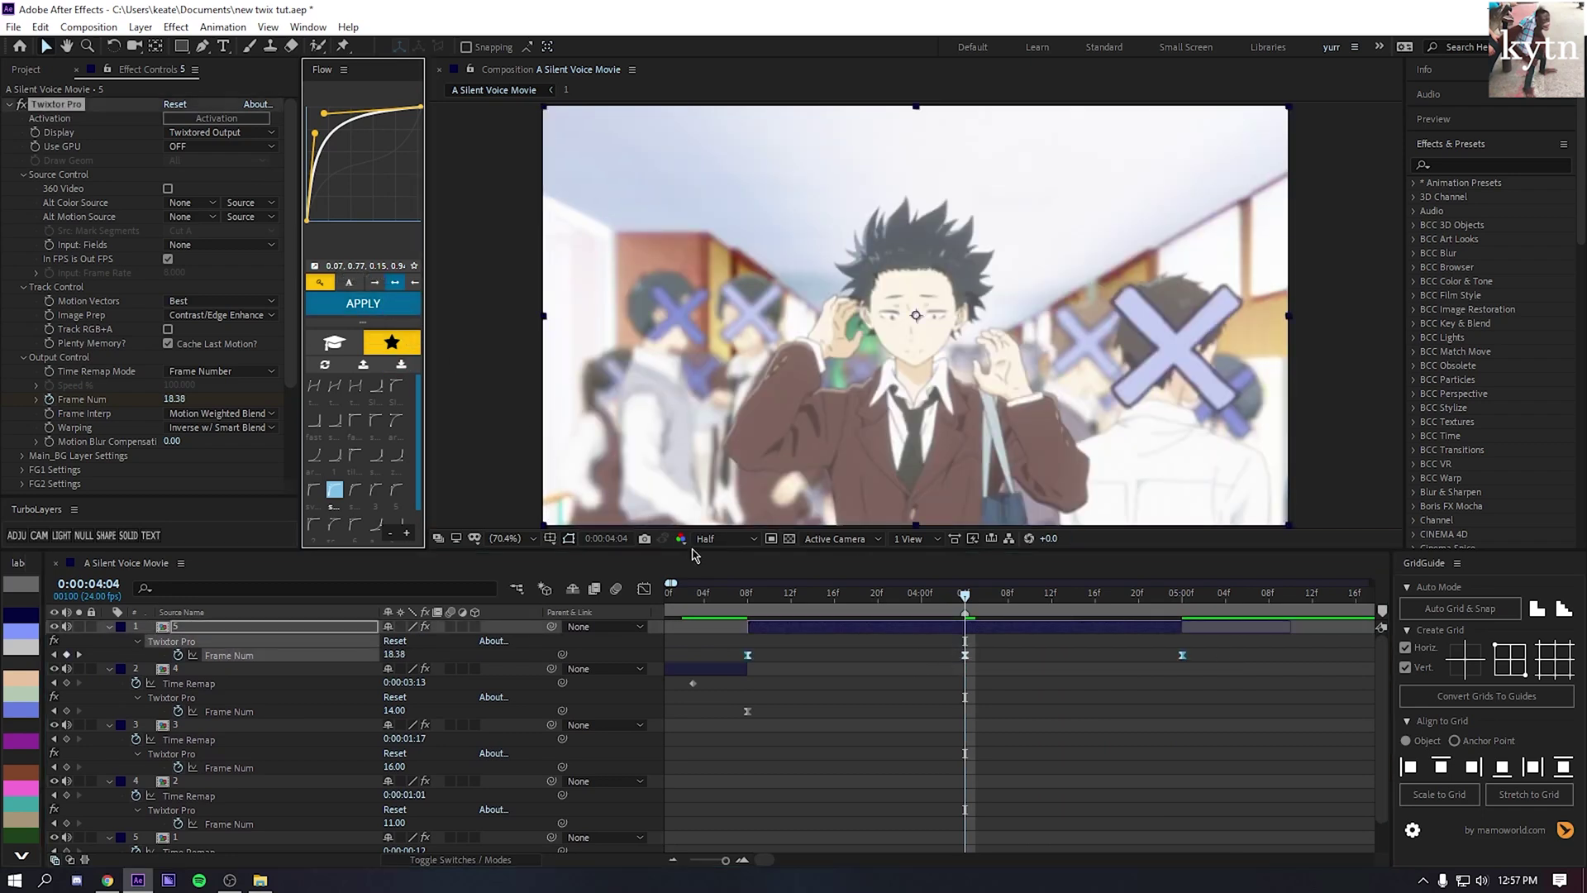
{"action": "key", "text": "space"}
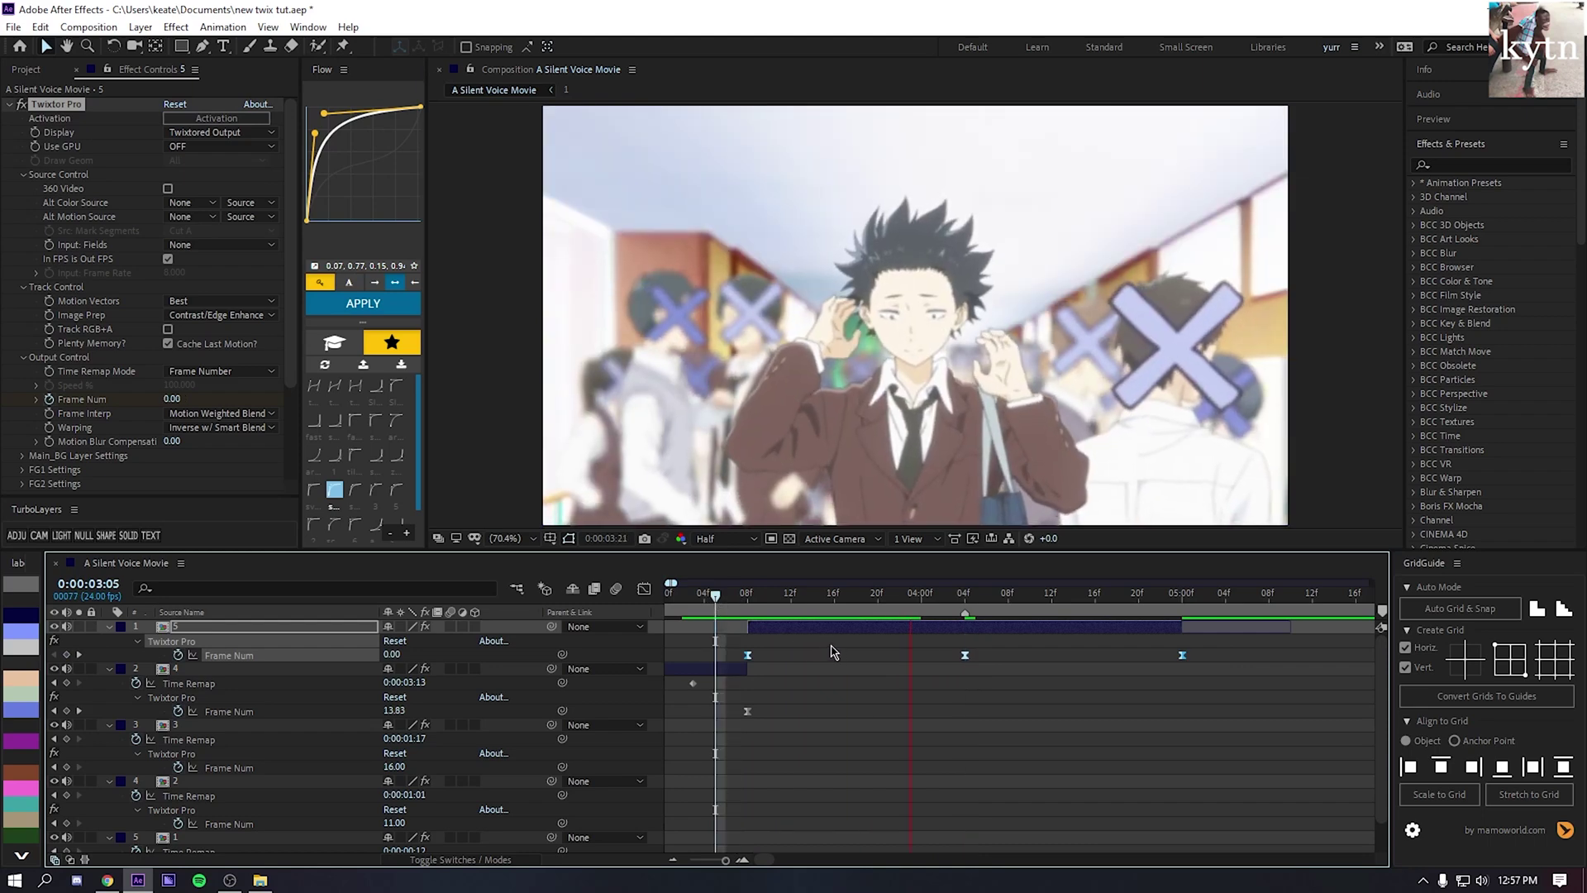
{"action": "key", "text": "space"}
{"action": "left_click", "coordinate": [735, 597]}
{"action": "key", "text": "space"}
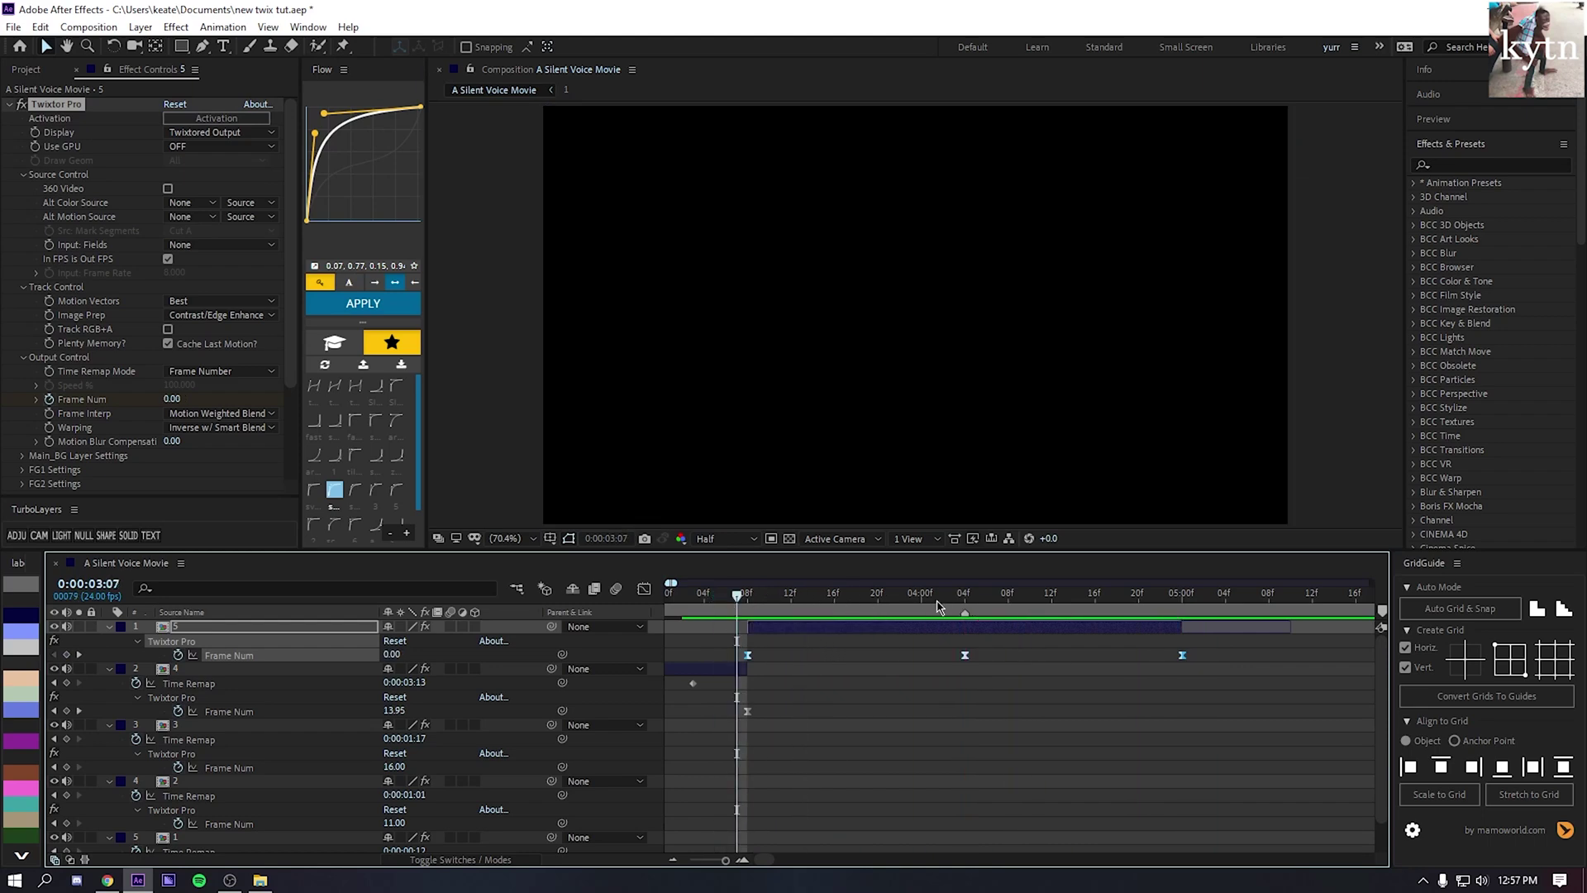
- Check layer 5's frame just after the marker and replay its slowed motion from around the clip's start at 0:00:03:08
{"action": "left_click", "coordinate": [965, 597]}
{"action": "left_click_drag", "start_coordinate": [970, 604], "coordinate": [974, 605]}
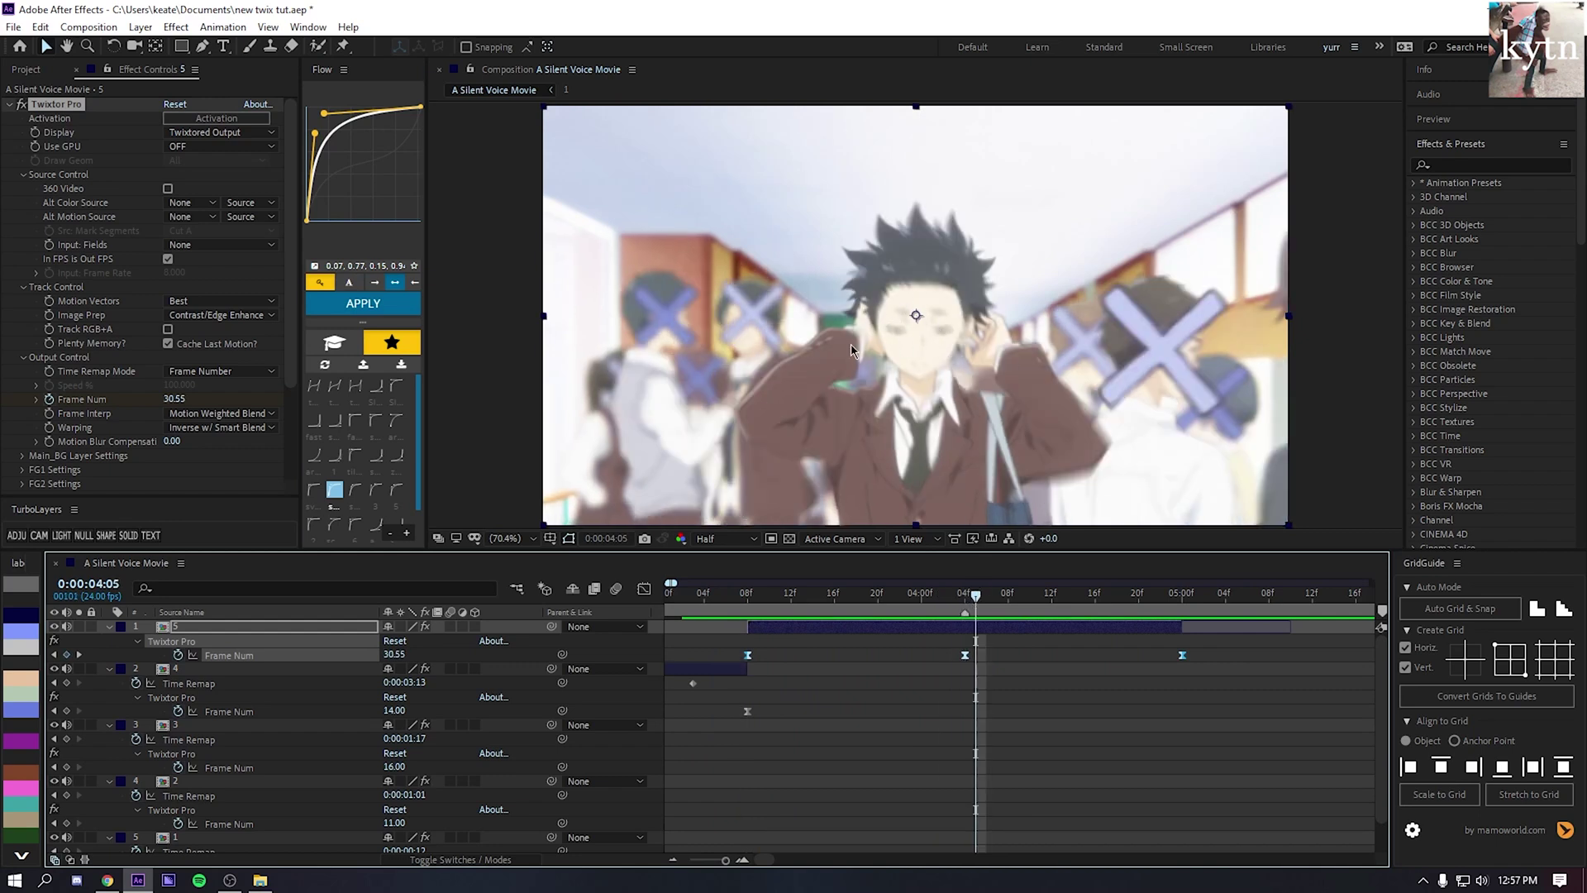
{"action": "left_click", "coordinate": [752, 604]}
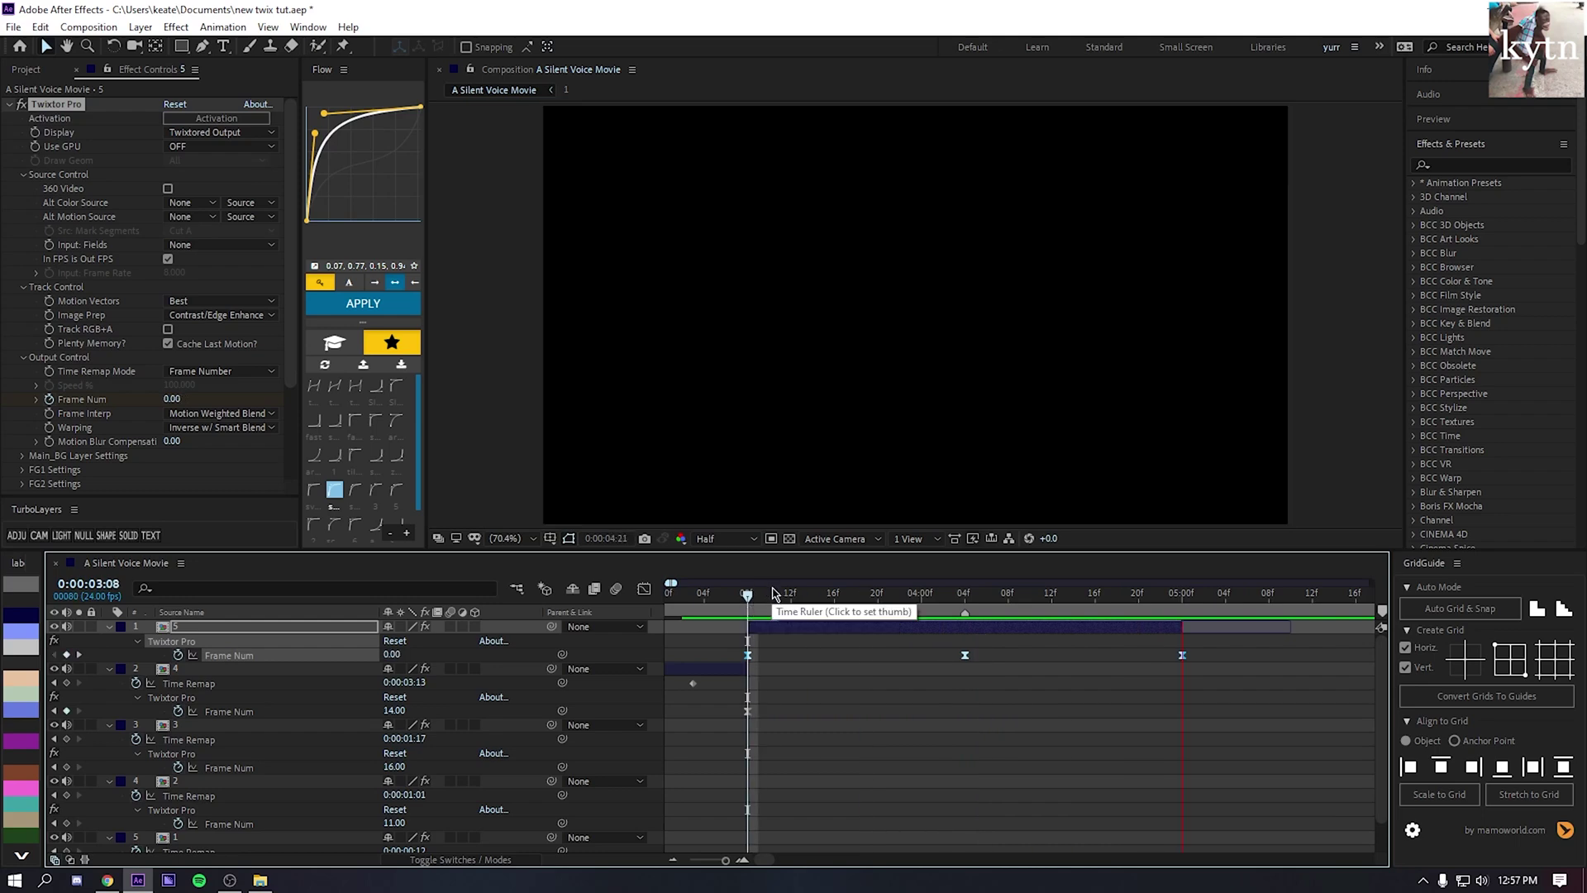
{"action": "left_click", "coordinate": [737, 604]}
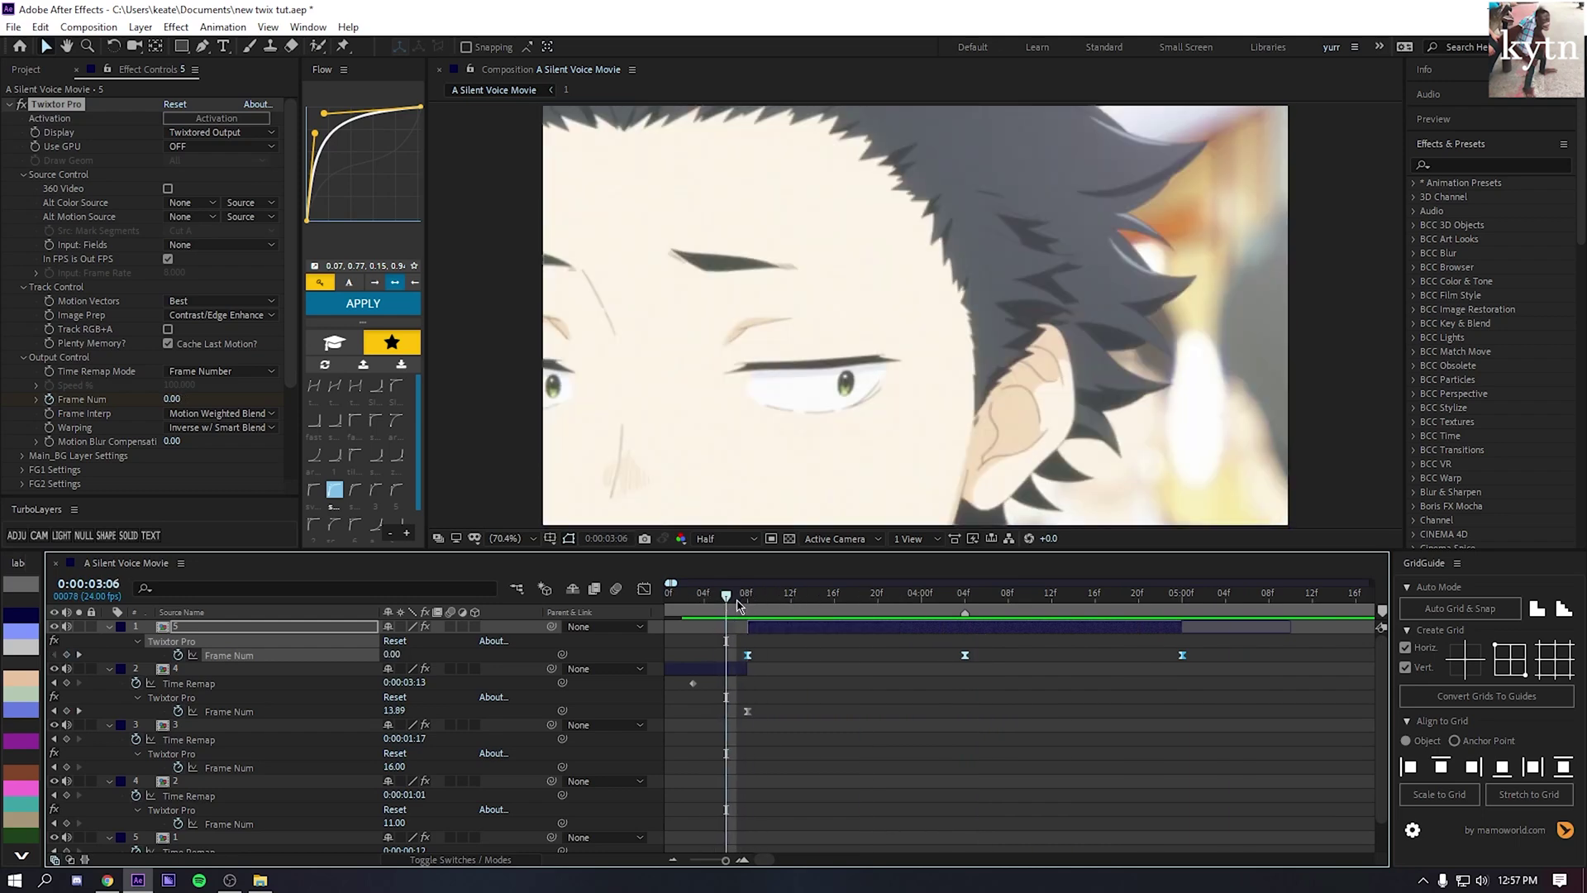
{"action": "left_click", "coordinate": [747, 603]}
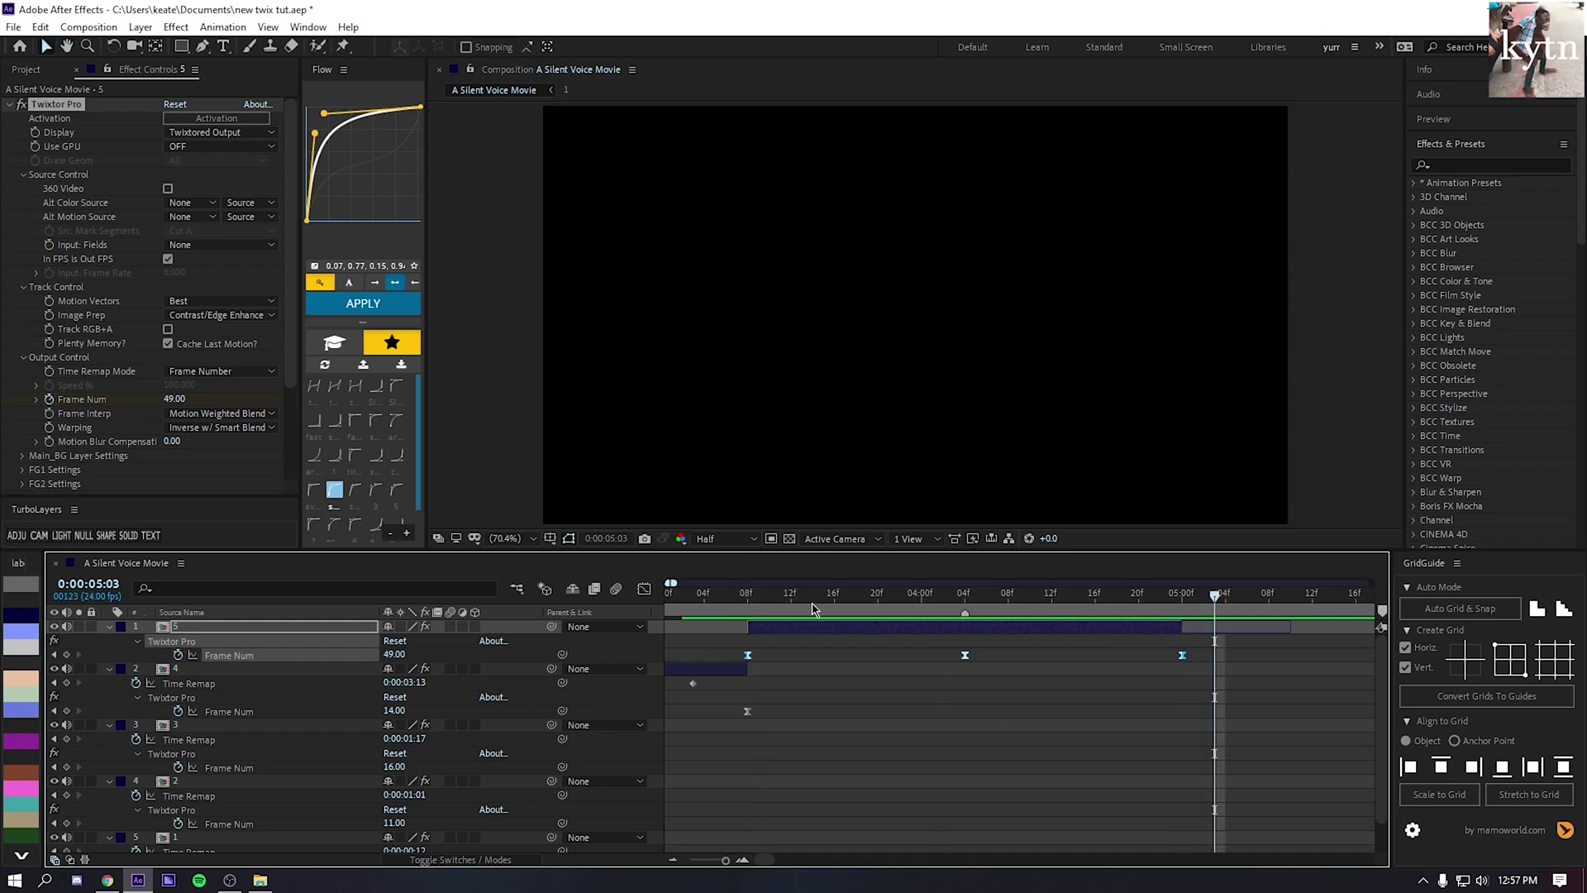
{"action": "left_click_drag", "start_coordinate": [814, 609], "coordinate": [749, 608]}
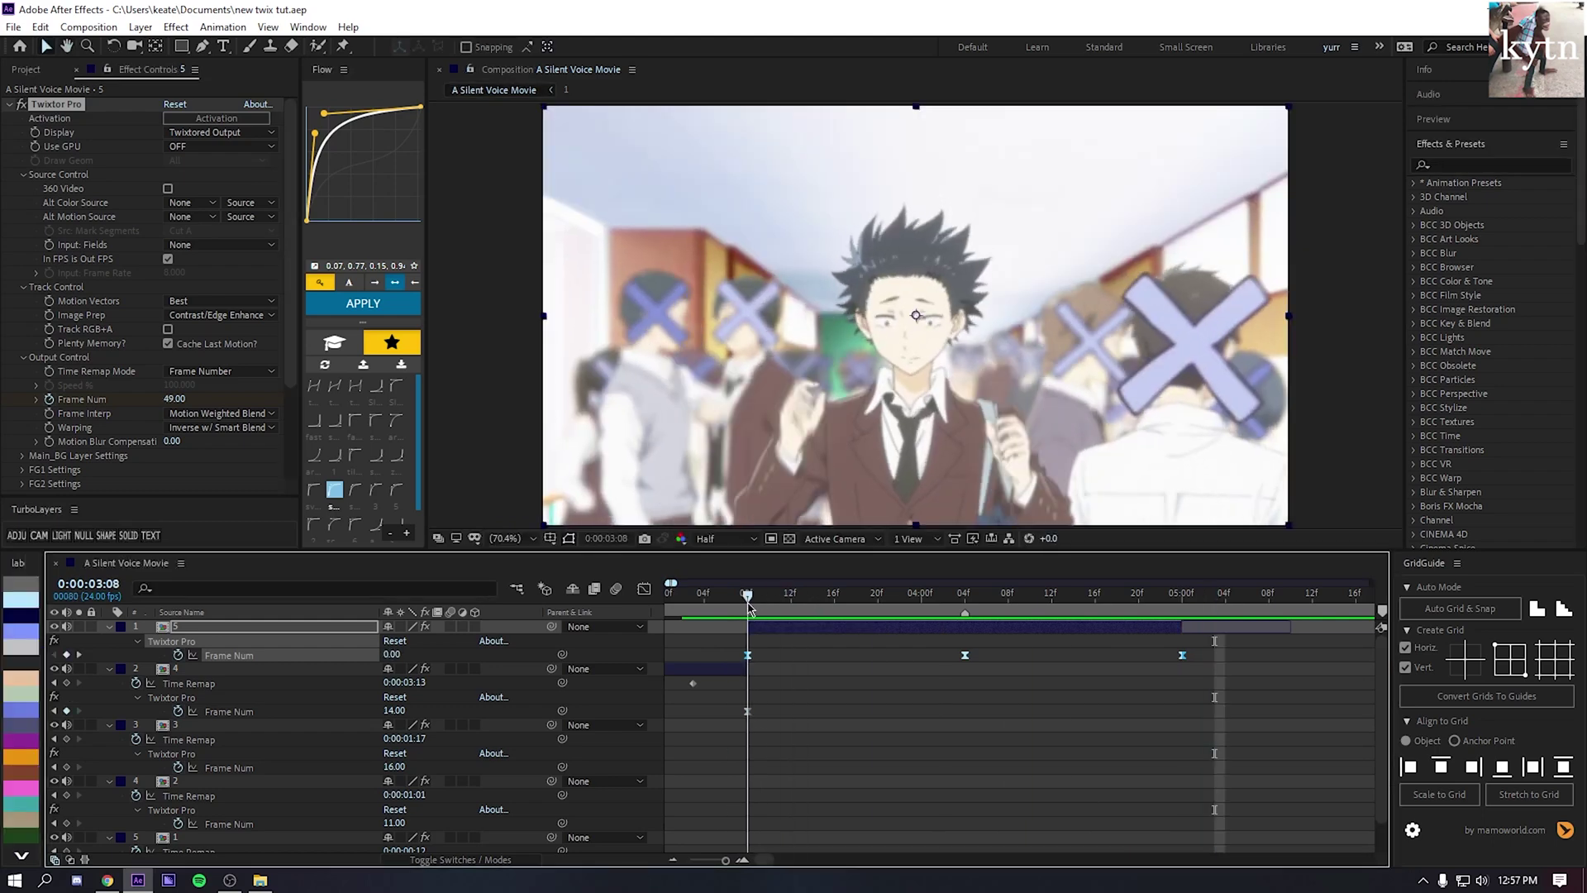
- Collapse the keyframe properties of all five layers and preview the whole sequence from 0:00:00:00
{"action": "left_click", "coordinate": [675, 861]}
{"action": "left_click", "coordinate": [675, 861]}
{"action": "left_click", "coordinate": [676, 861]}
{"action": "left_click", "coordinate": [676, 861]}
{"action": "left_click", "coordinate": [803, 796]}
{"action": "key", "text": "u"}
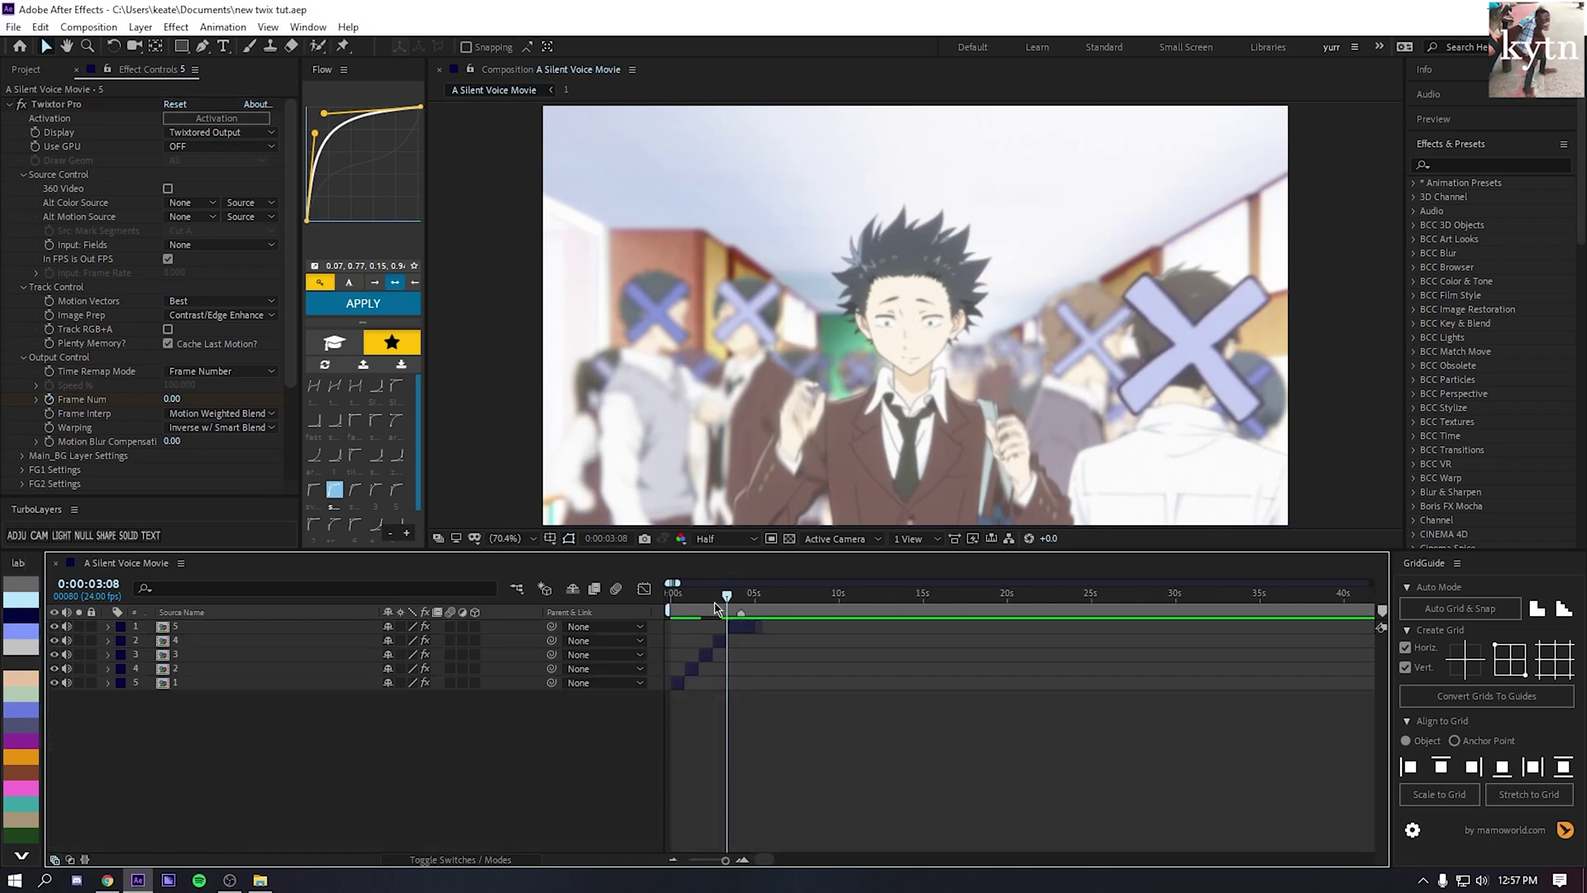
{"action": "left_click_drag", "start_coordinate": [721, 607], "coordinate": [658, 609]}
{"action": "key", "text": "space"}
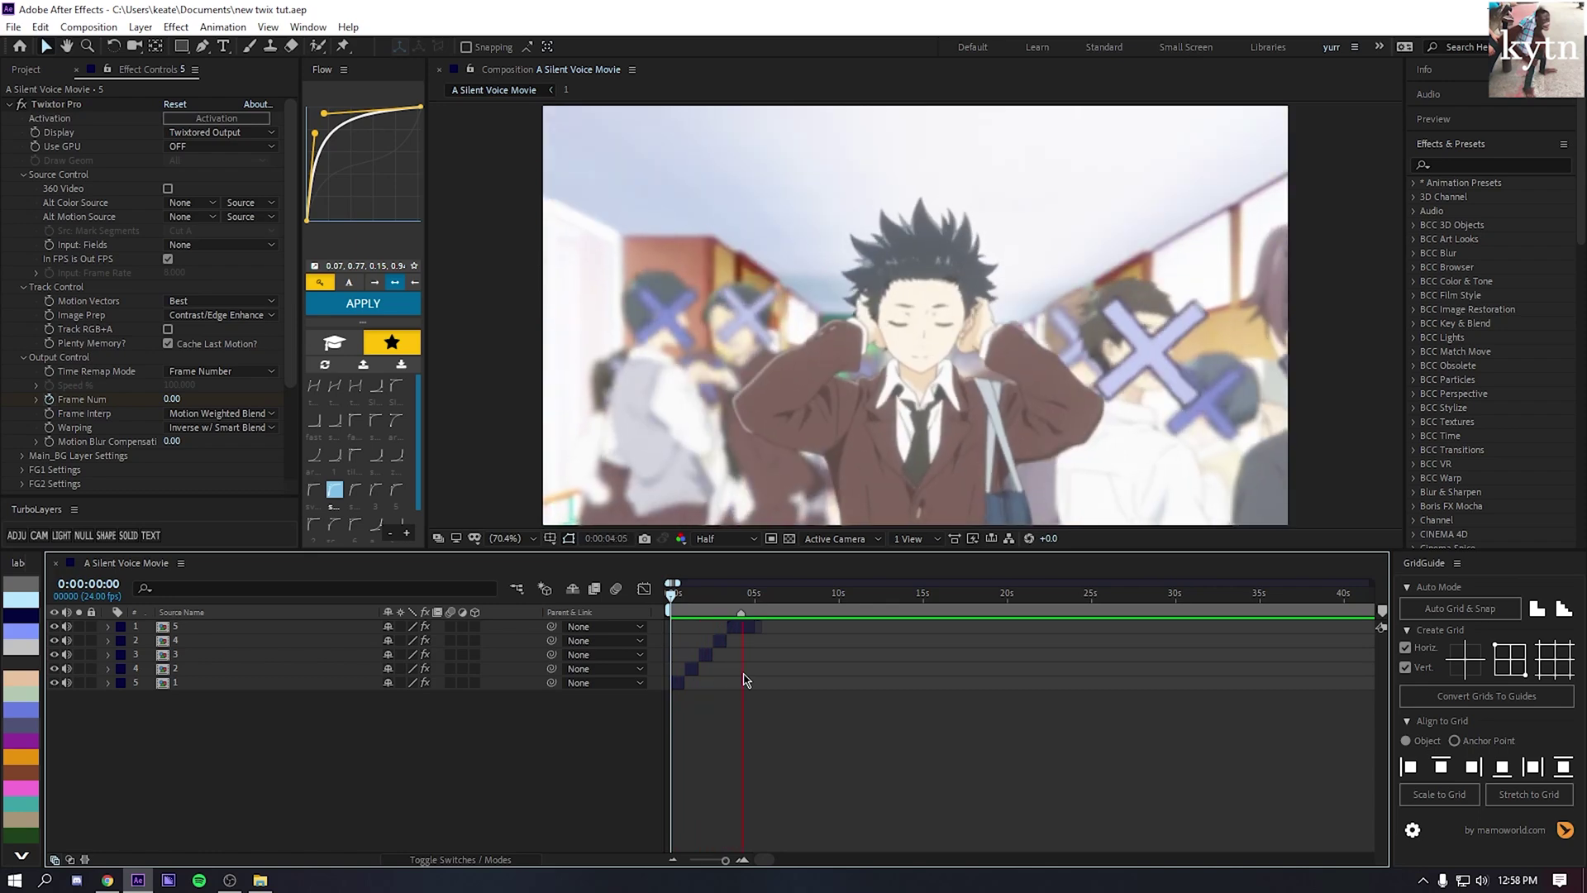
- Set the work area to finish at the end of layer 5's visible clip, around 0:00:05:00, and preview the sequence from the start
{"action": "left_click", "coordinate": [753, 603]}
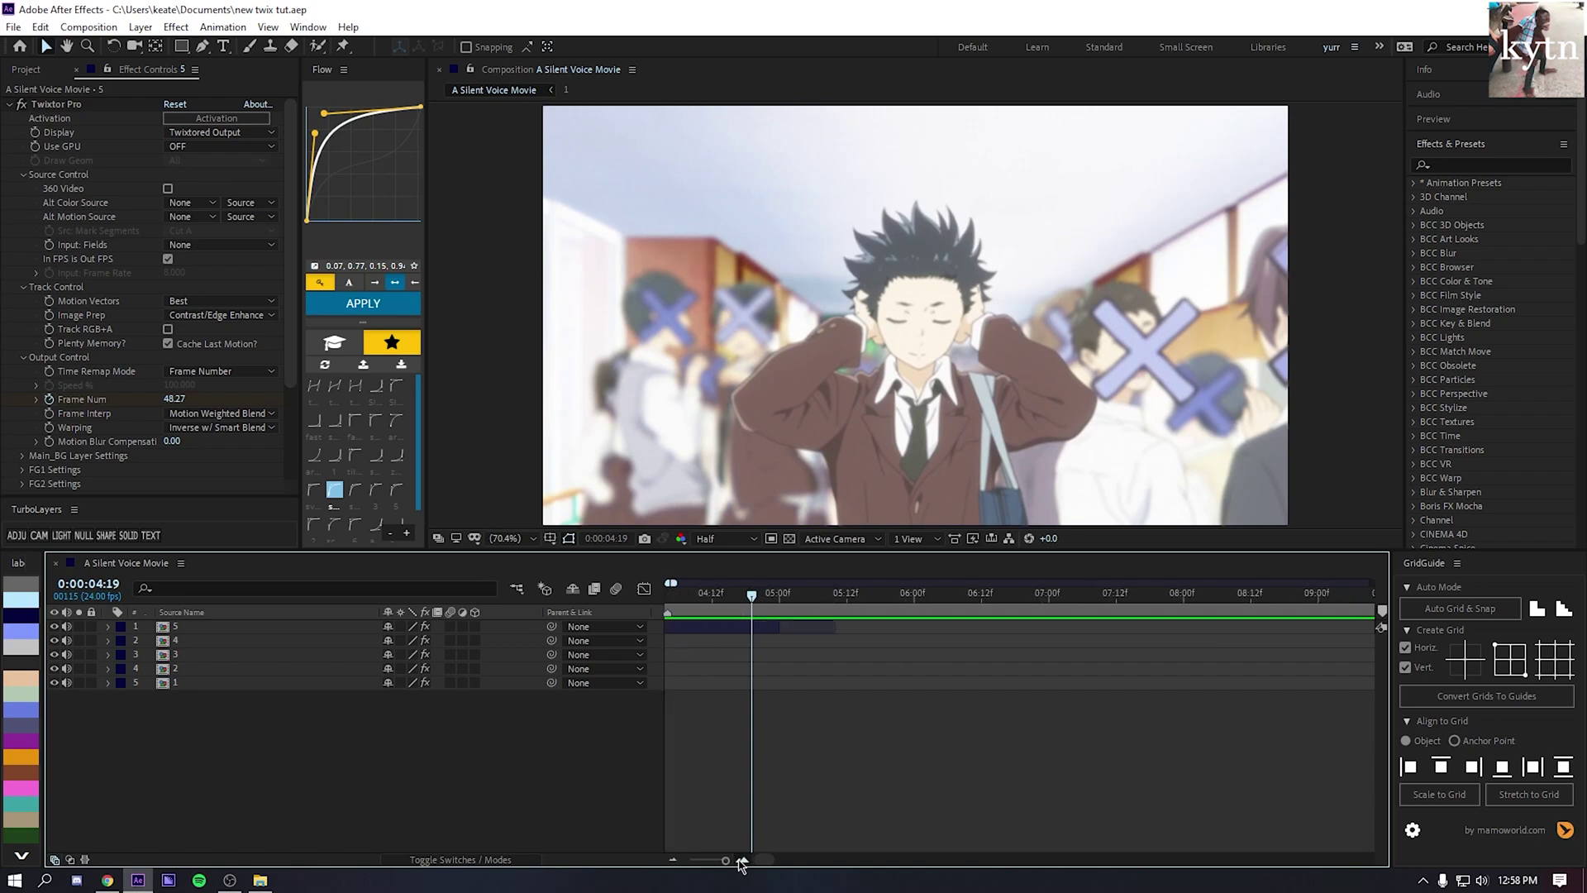
{"action": "left_click_drag", "start_coordinate": [806, 608], "coordinate": [789, 605]}
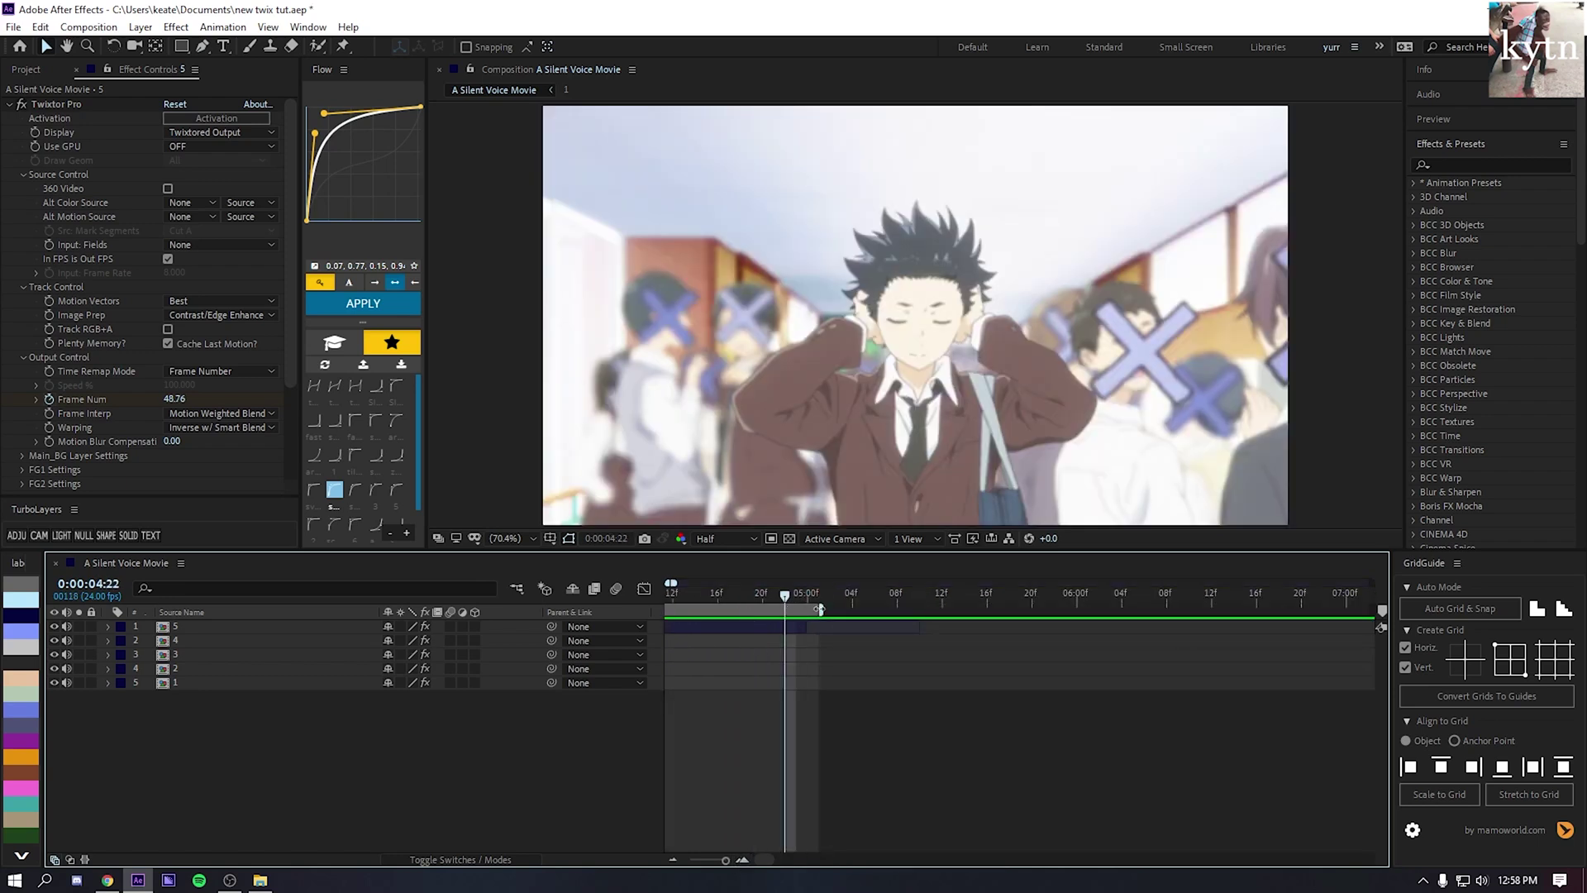
{"action": "left_click", "coordinate": [673, 861]}
{"action": "key", "text": "space"}
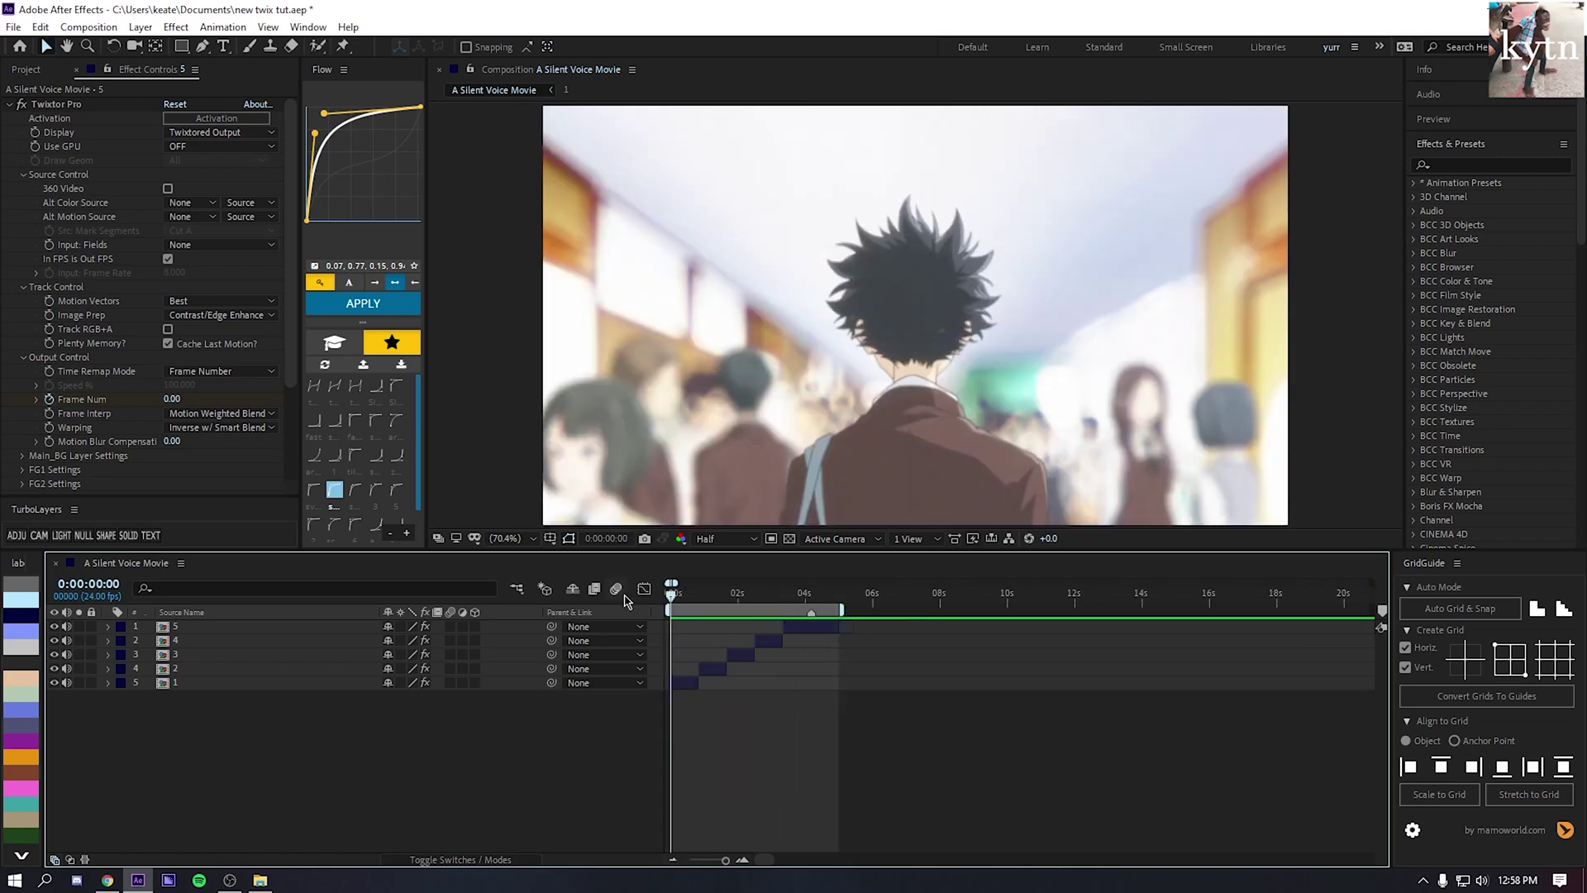